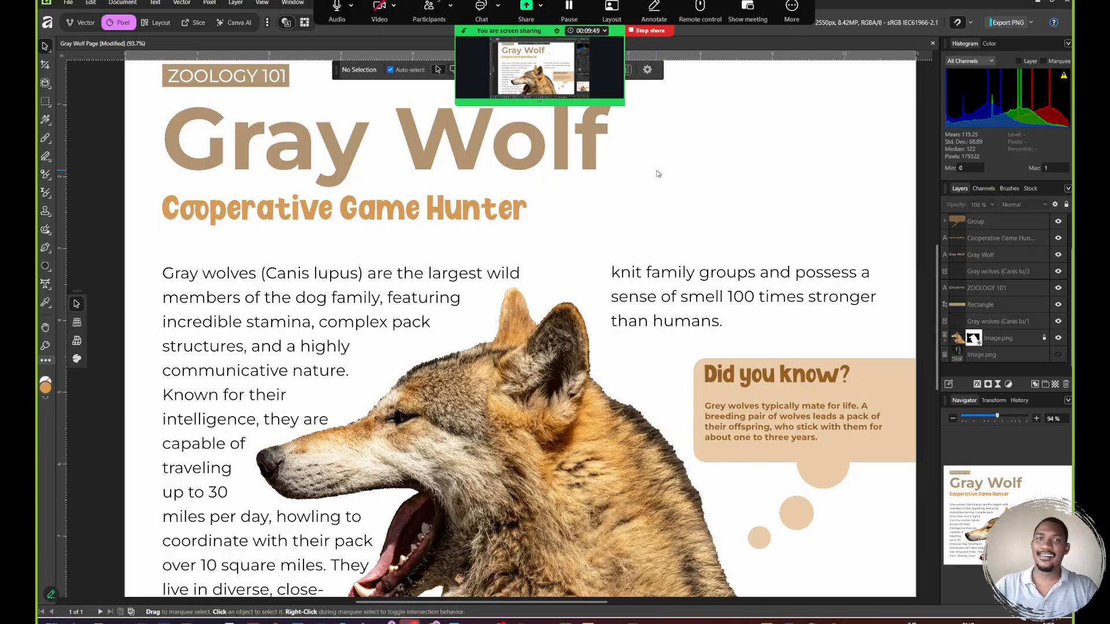
# Step: Unlock the masked wolf image and move it up and back down the page to show the body text rewrapping
pyautogui.moveTo(711, 12); pyautogui.dragTo(1074, 176)
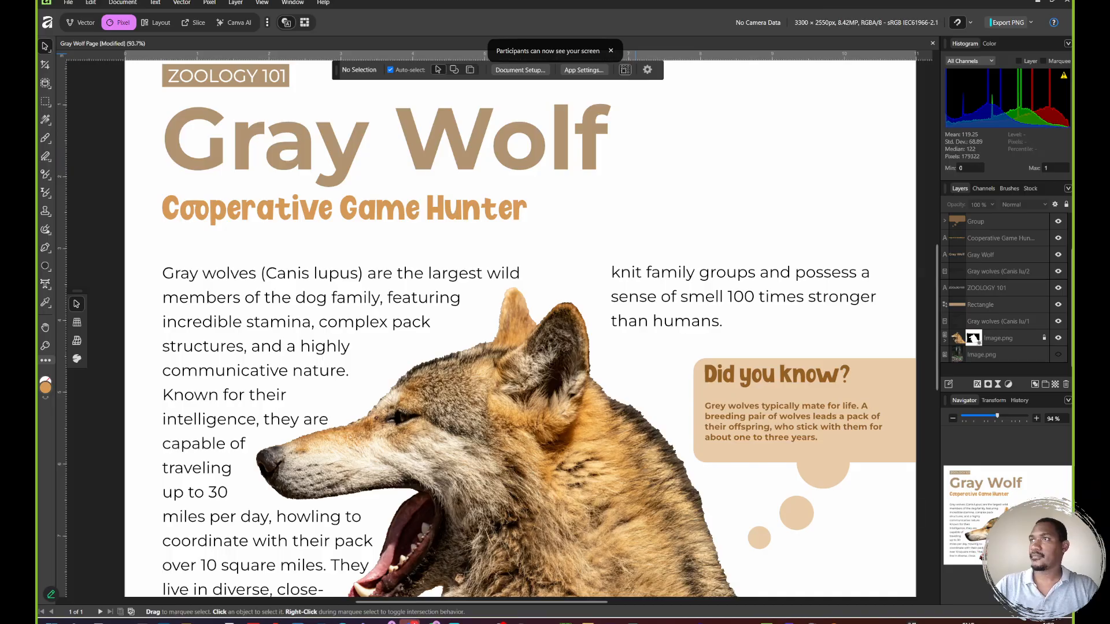
pyautogui.scroll(-3, 658, 214)
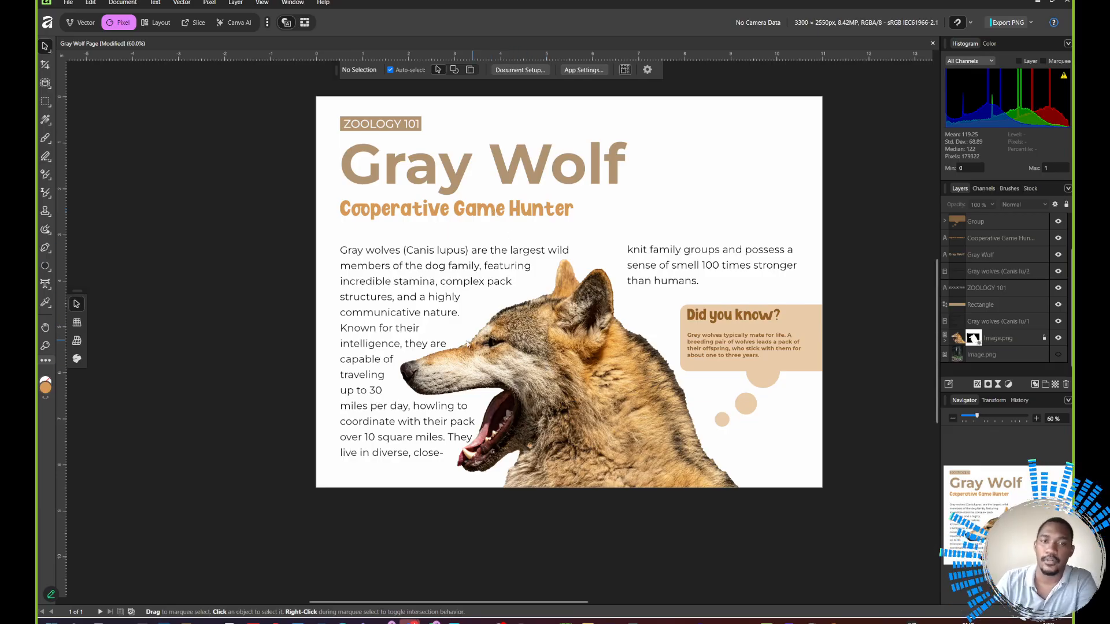
pyautogui.click(544, 351)
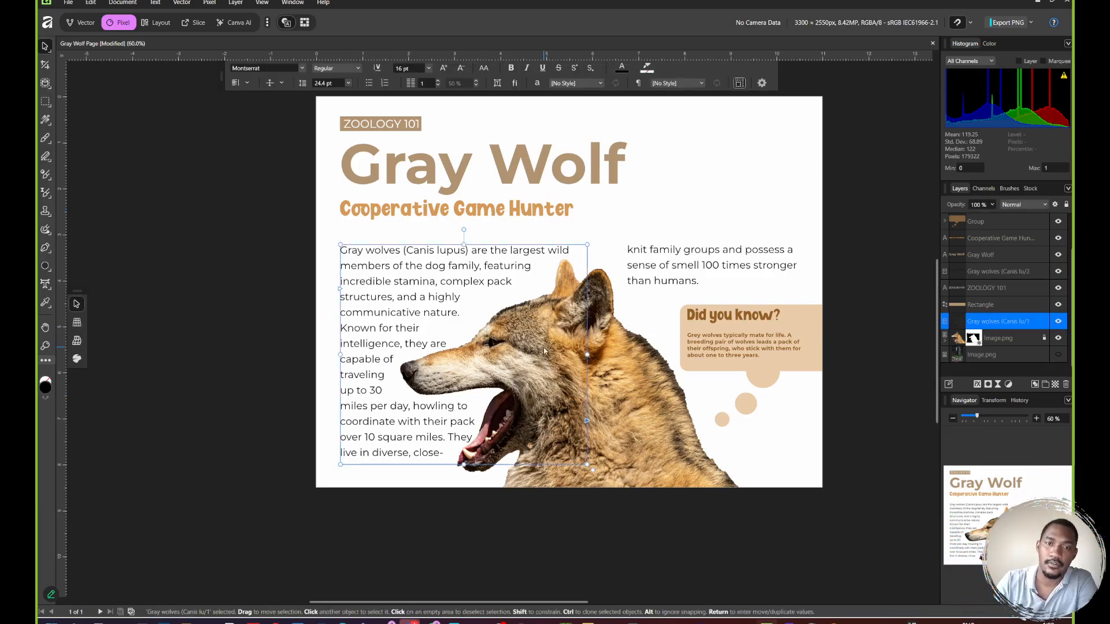
pyautogui.click(254, 283)
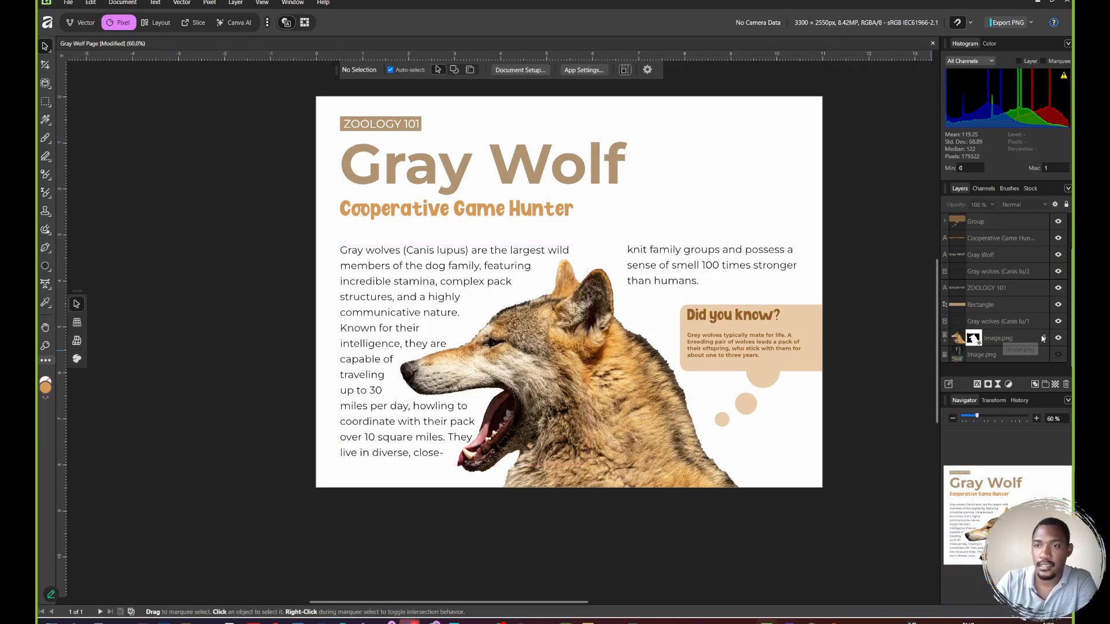
pyautogui.click(610, 438)
pyautogui.moveTo(610, 438)
pyautogui.mouseDown()
pyautogui.moveTo(580, 400)
pyautogui.moveTo(598, 403)
pyautogui.moveTo(597, 441)
pyautogui.moveTo(612, 405)
pyautogui.moveTo(616, 423)
pyautogui.moveTo(647, 412)
pyautogui.moveTo(636, 426)
pyautogui.moveTo(616, 425)
pyautogui.mouseUp()
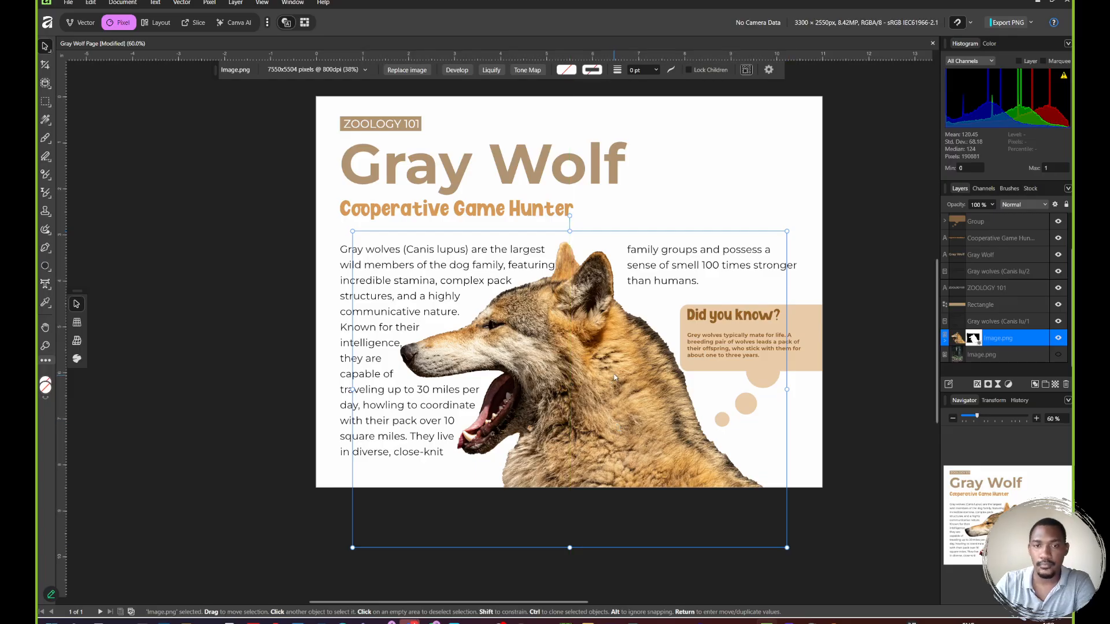
pyautogui.moveTo(619, 378)
pyautogui.mouseDown()
pyautogui.moveTo(606, 375)
pyautogui.moveTo(604, 391)
pyautogui.moveTo(620, 410)
pyautogui.moveTo(618, 392)
pyautogui.mouseUp()
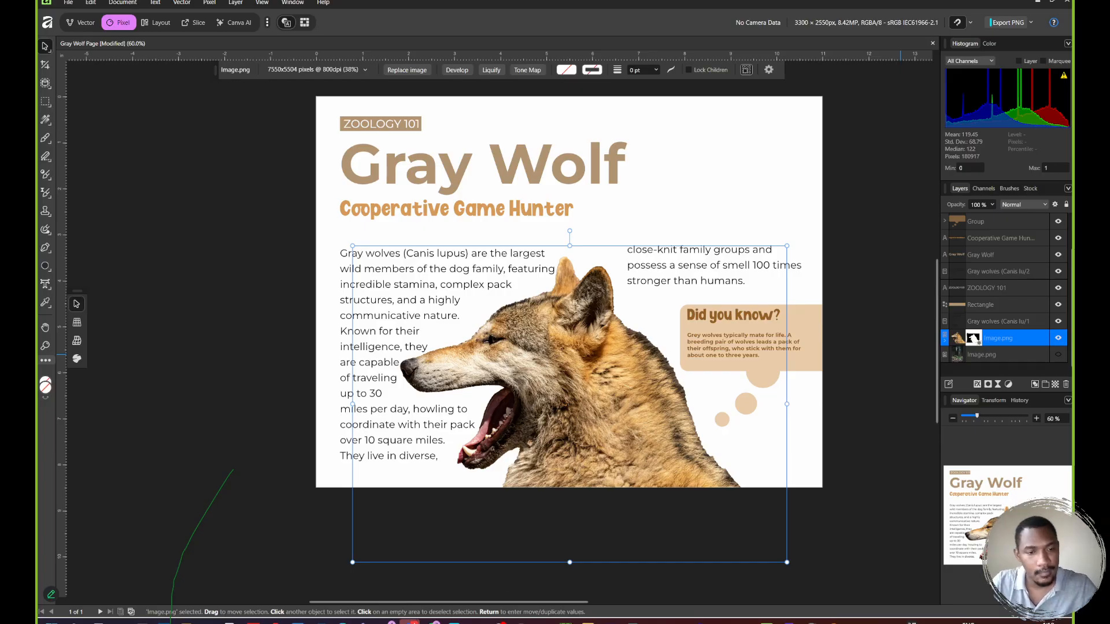
pyautogui.press('XF86AudioRaiseVolume')
pyautogui.press('XF86AudioRaiseVolume')
pyautogui.press('XF86AudioRaiseVolume')
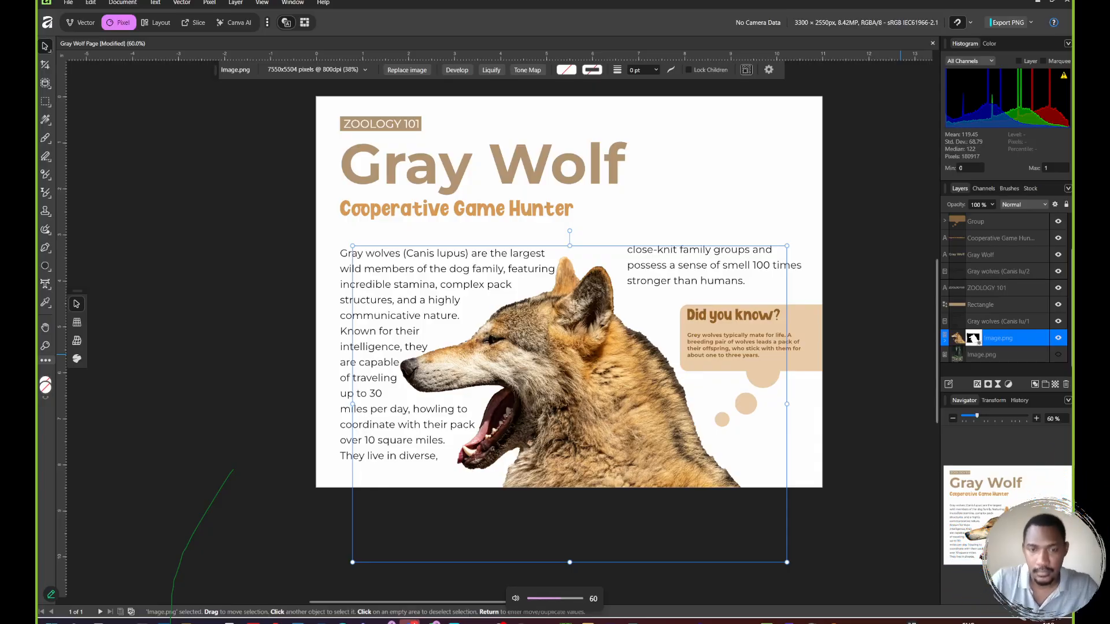
pyautogui.press('XF86AudioLowerVolume')
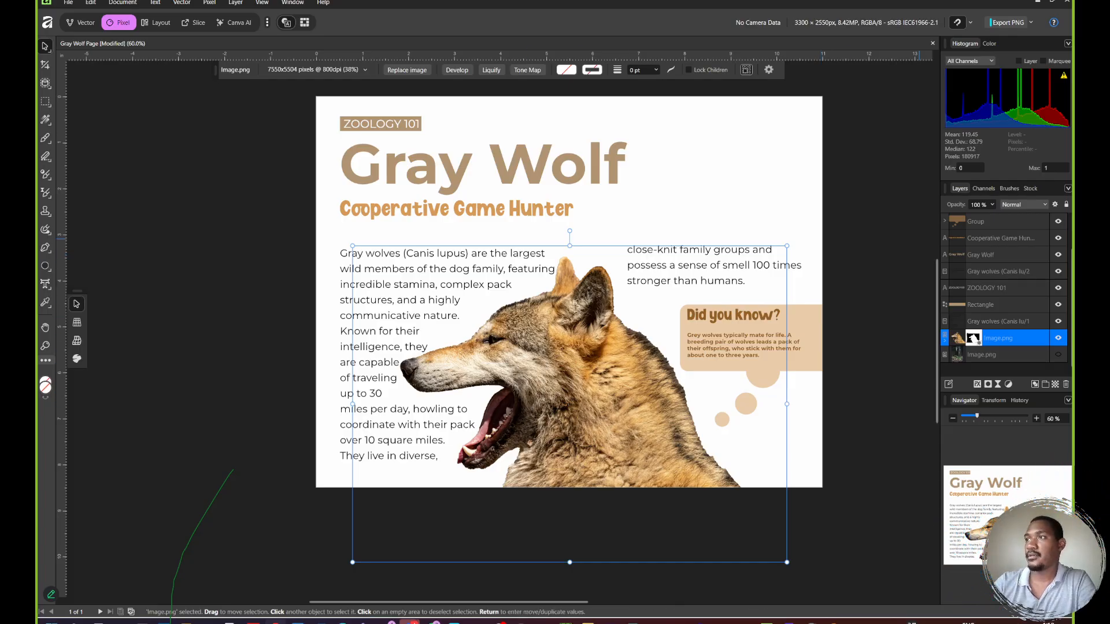
# Step: Switch to the Pexels wolf photo in the browser, then clear all annotation drawings and return from drawing to the mouse pointer
pyautogui.moveTo(1072, 201); pyautogui.dragTo(562, 2)
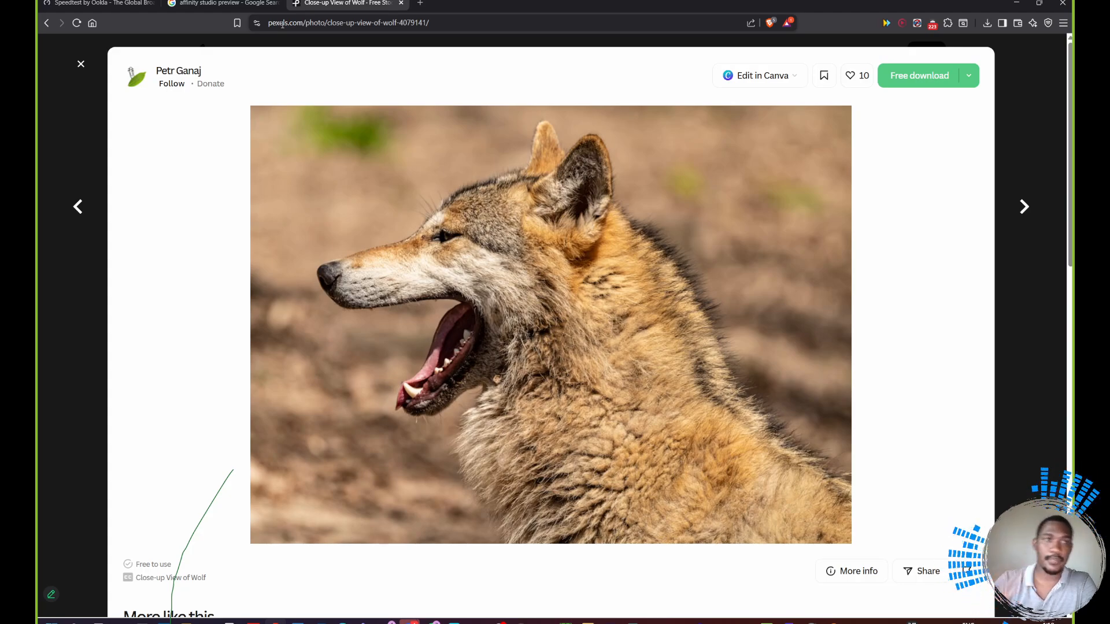
pyautogui.click(51, 594)
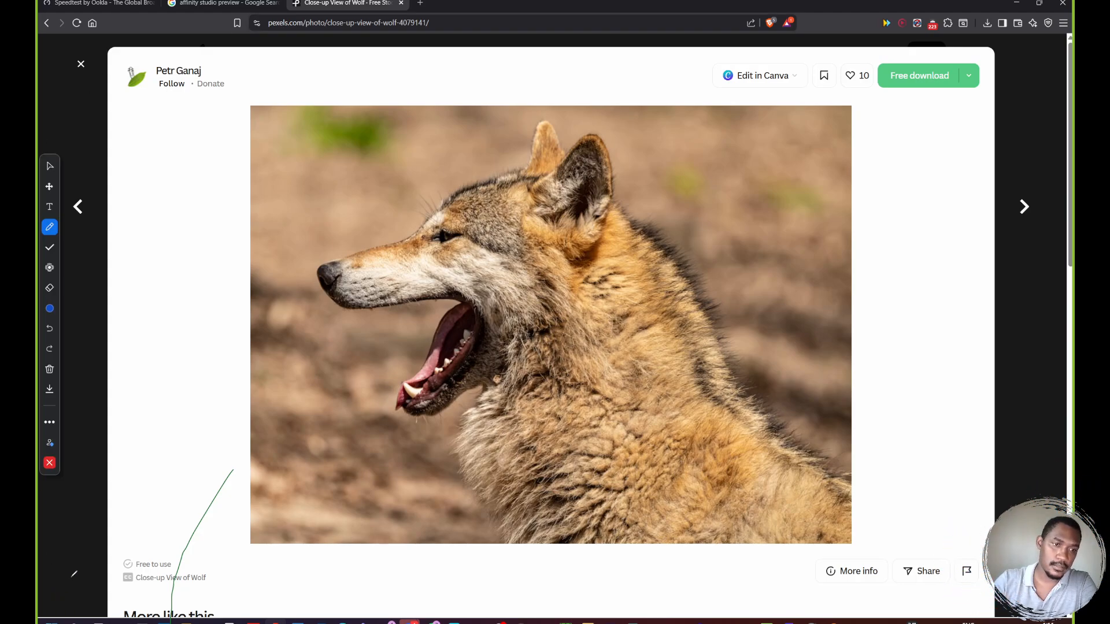
pyautogui.click(50, 369)
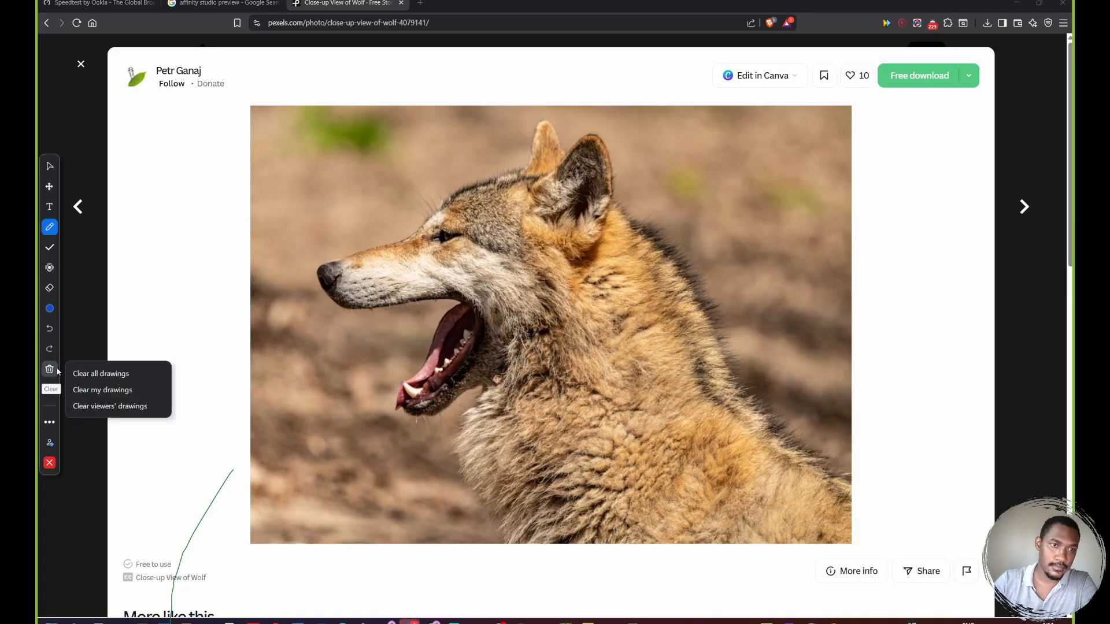
pyautogui.click(97, 373)
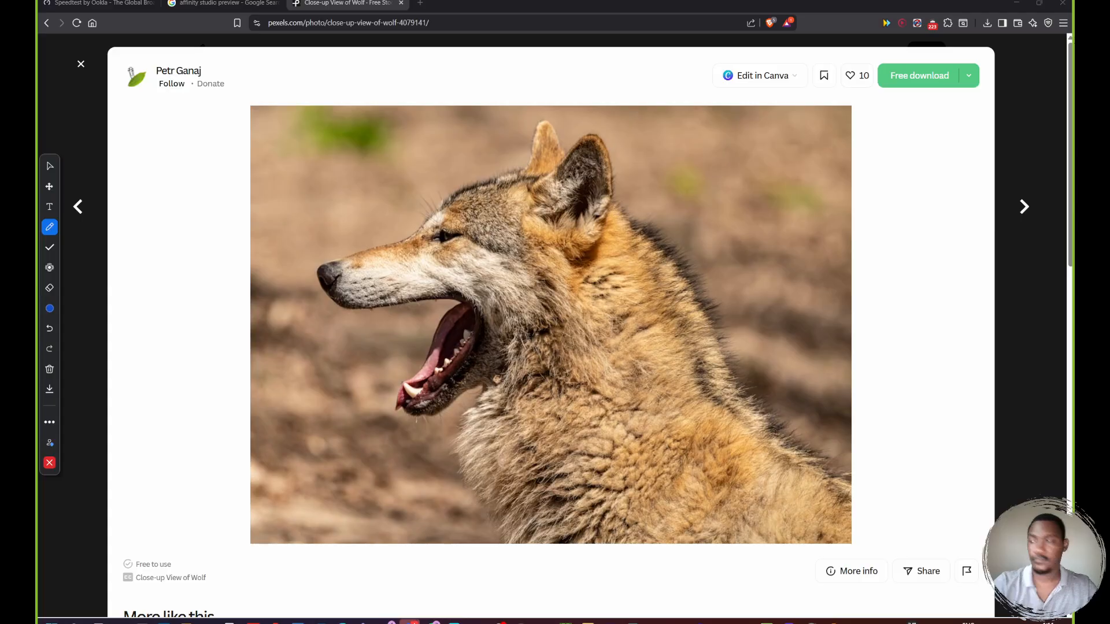
pyautogui.press('super')
pyautogui.press('super')
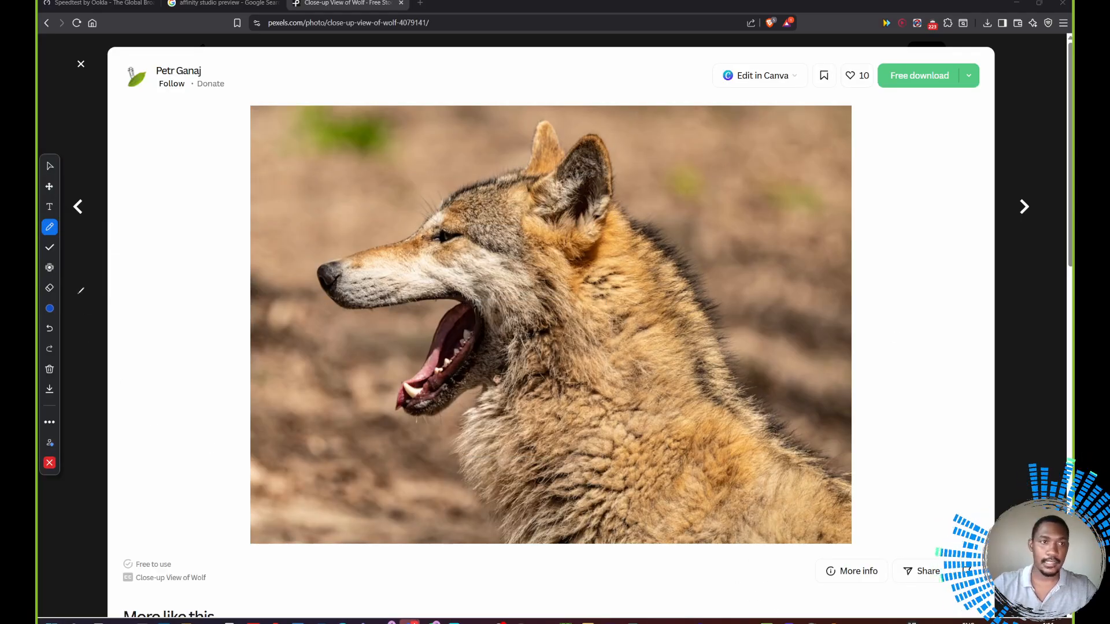
pyautogui.click(49, 166)
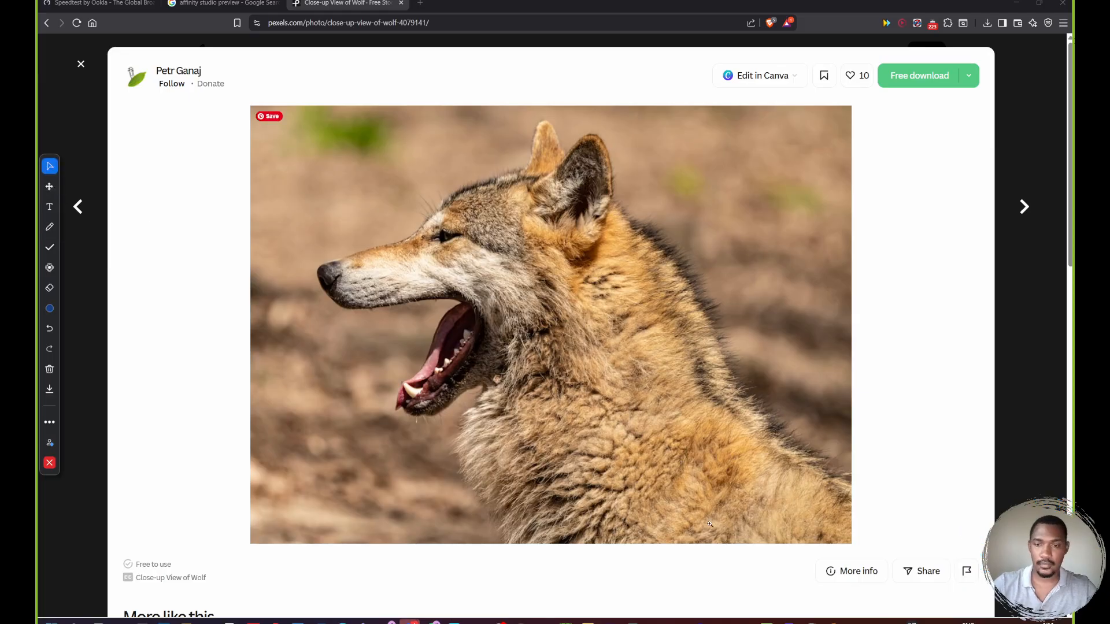
# Step: Return to the Gray Wolf page in Affinity, deselect the wolf image and remove the annotation tools from the screen
pyautogui.moveTo(766, 622)
pyautogui.click(758, 568)
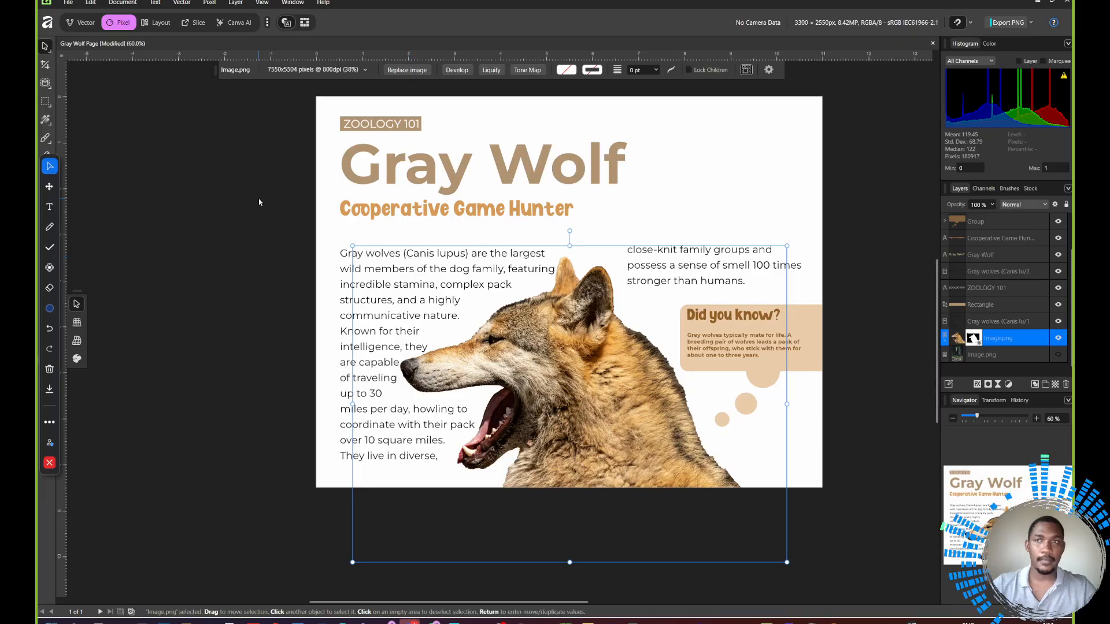
pyautogui.click(182, 163)
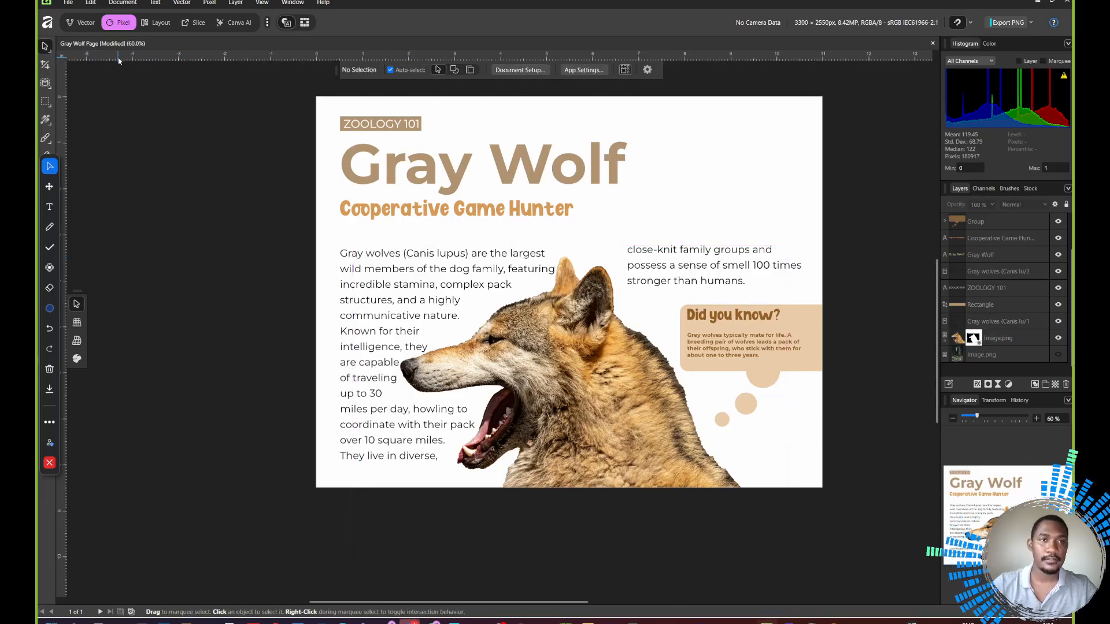
pyautogui.moveTo(46, 172); pyautogui.dragTo(746, 164)
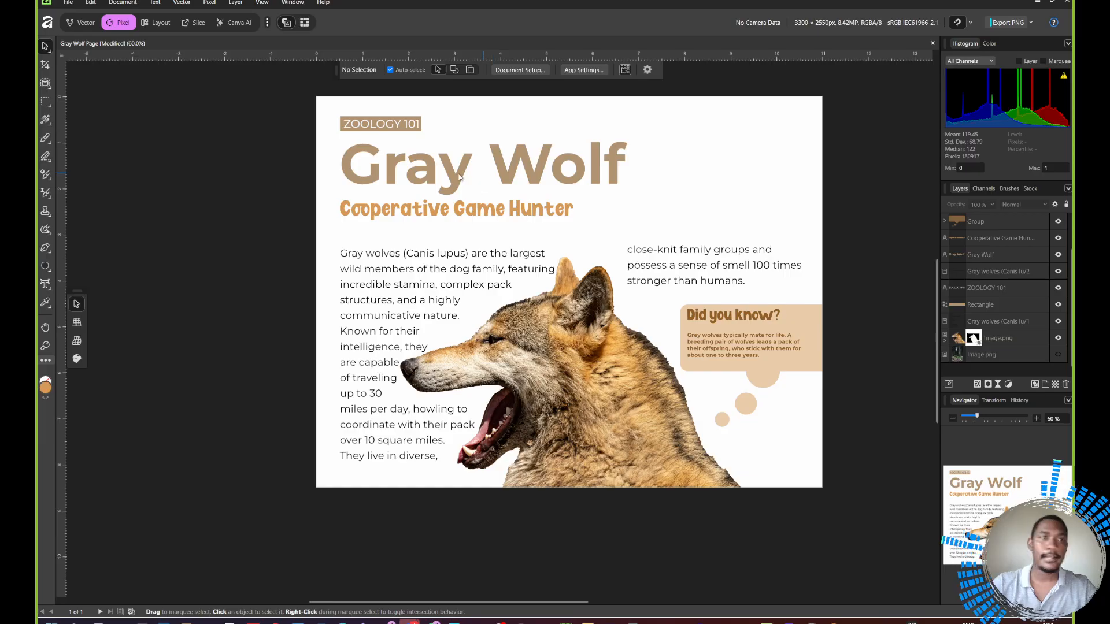
# Step: Start a new document and enlarge the setup window showing the page size presets
pyautogui.click(69, 2)
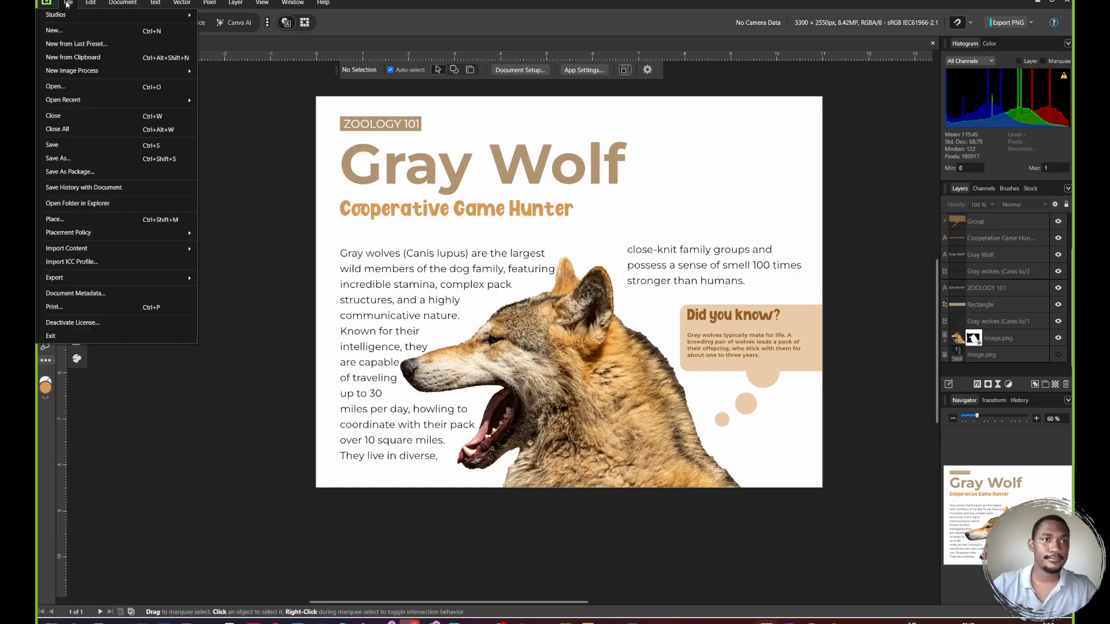
pyautogui.click(74, 30)
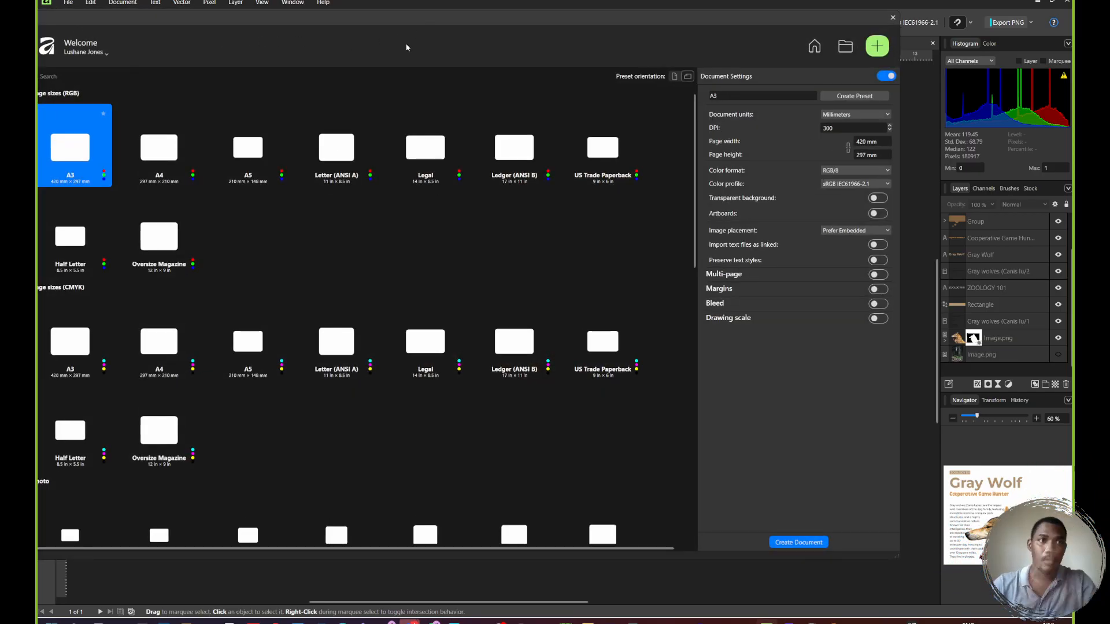
pyautogui.doubleClick(571, 22)
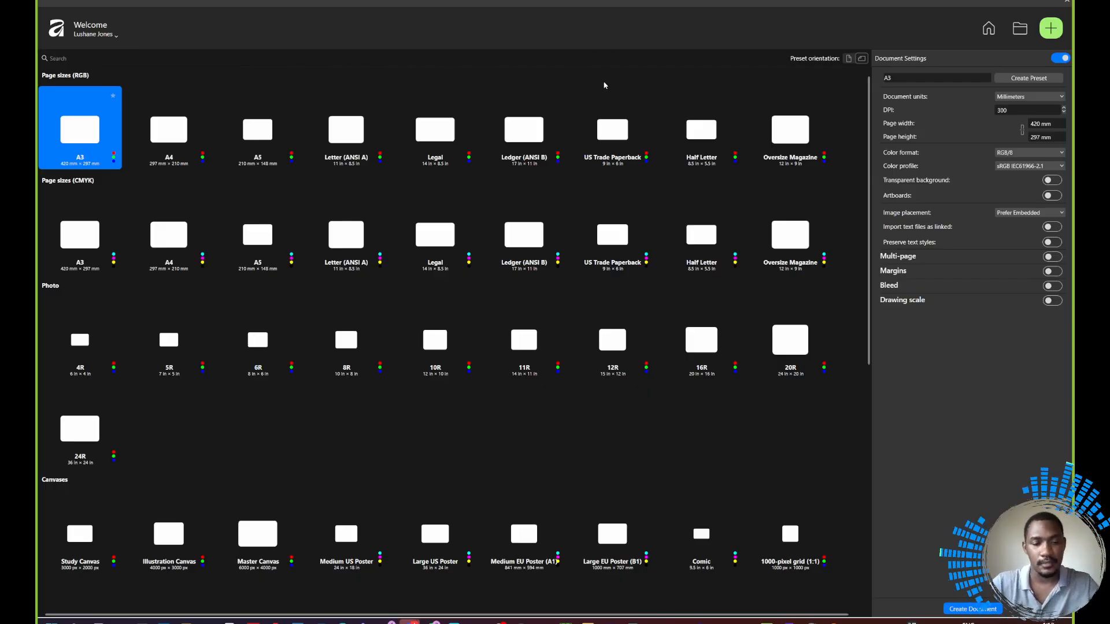
# Step: Set the Windows display scale to 150% (Recommended), then close the settings
pyautogui.press('super+d')
pyautogui.rightClick(401, 228)
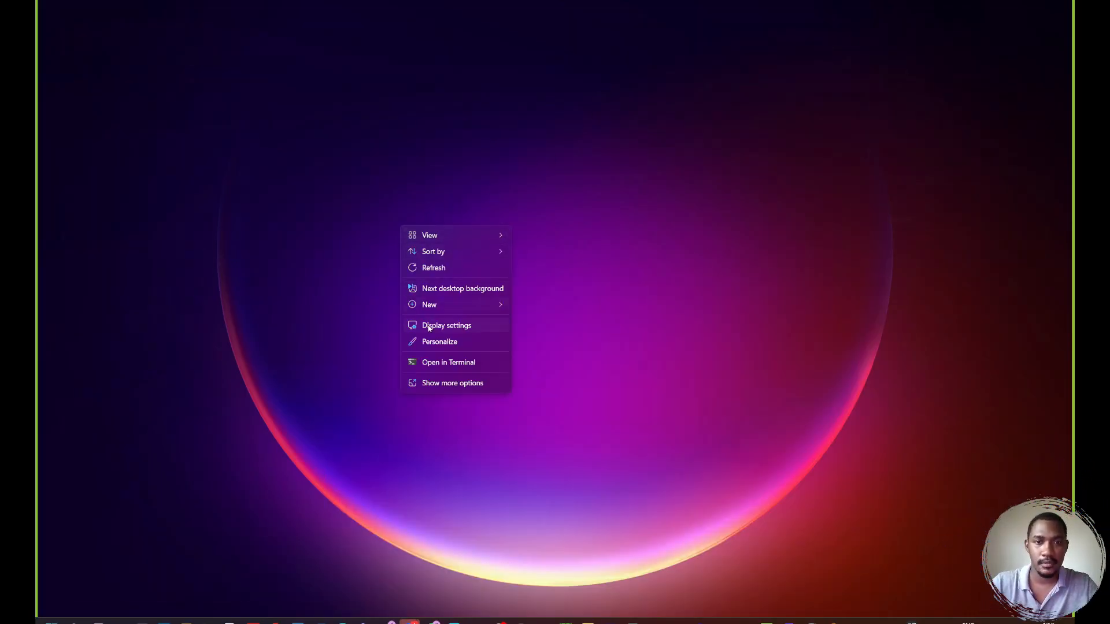
pyautogui.click(462, 329)
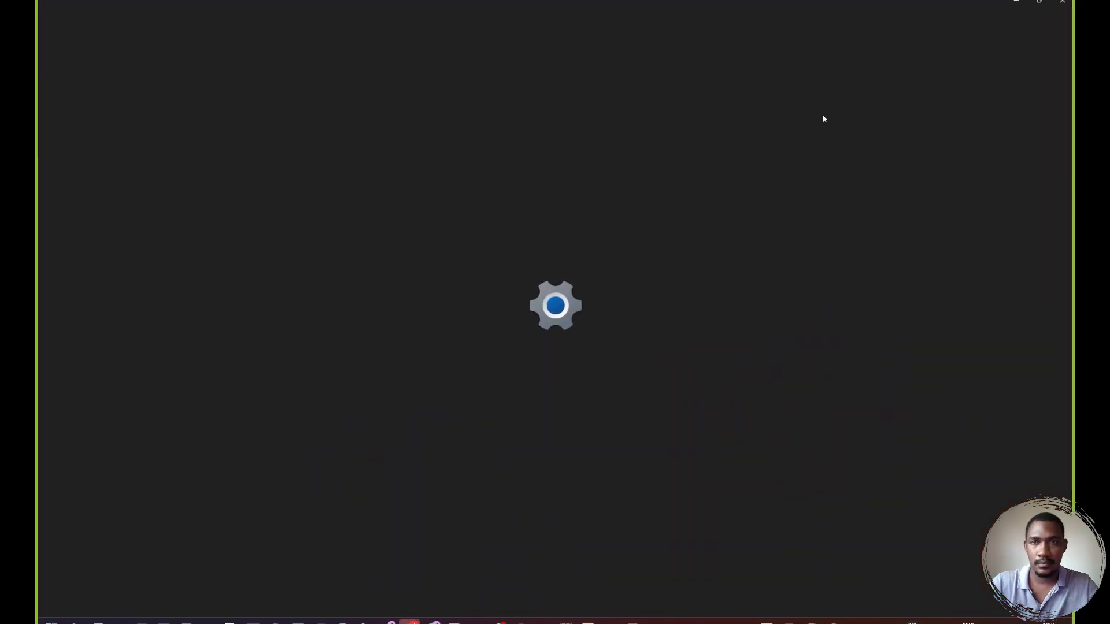
pyautogui.scroll(-4, 653, 341)
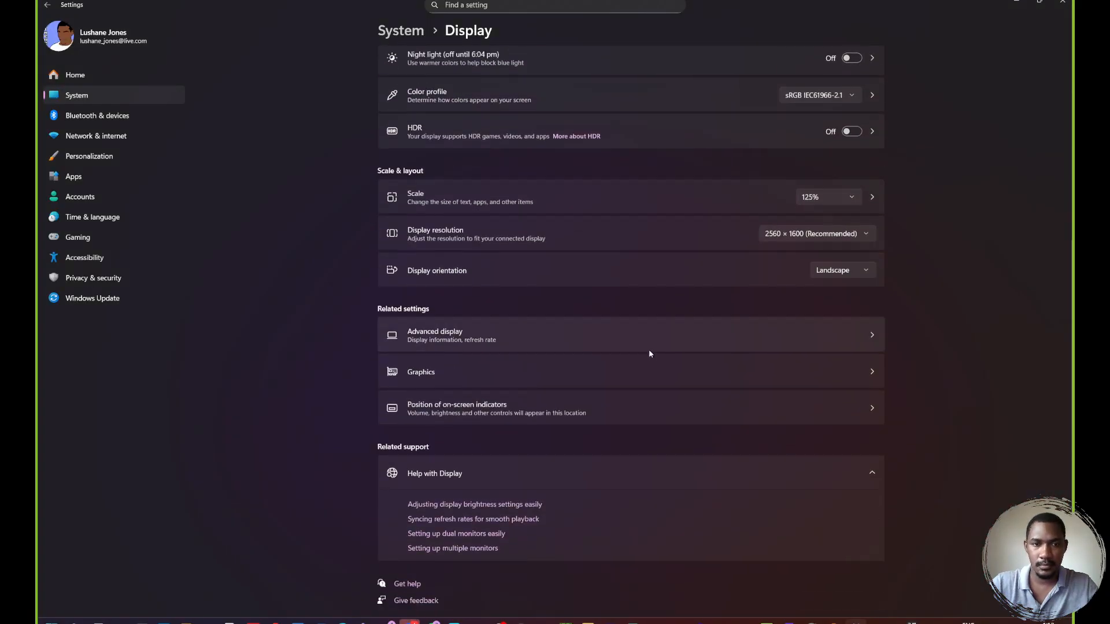
pyautogui.click(860, 237)
pyautogui.press('Escape')
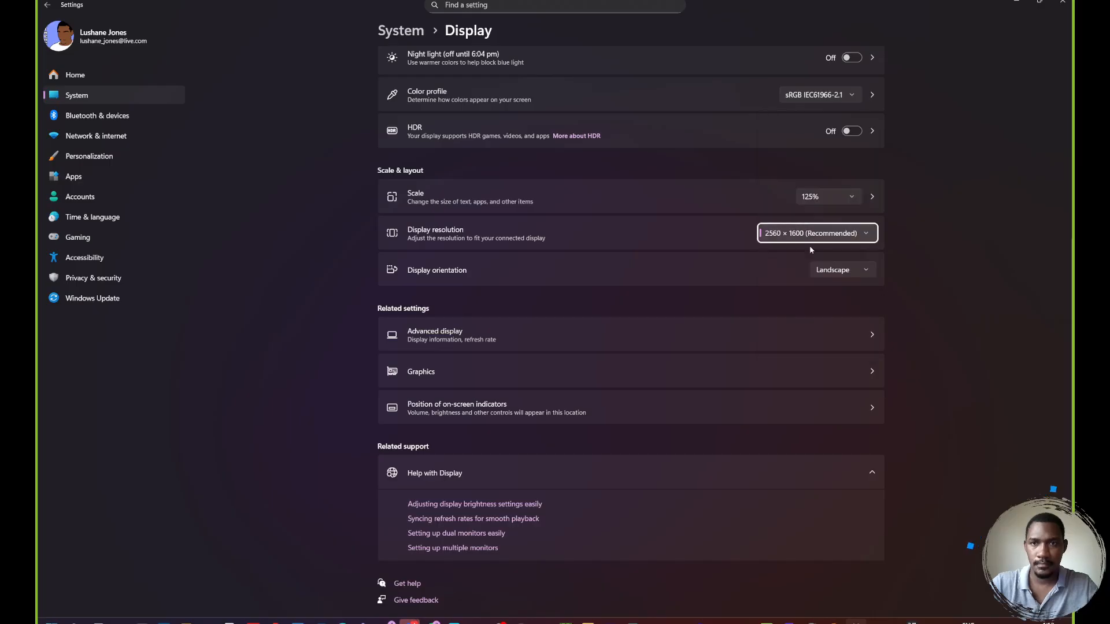
pyautogui.click(837, 197)
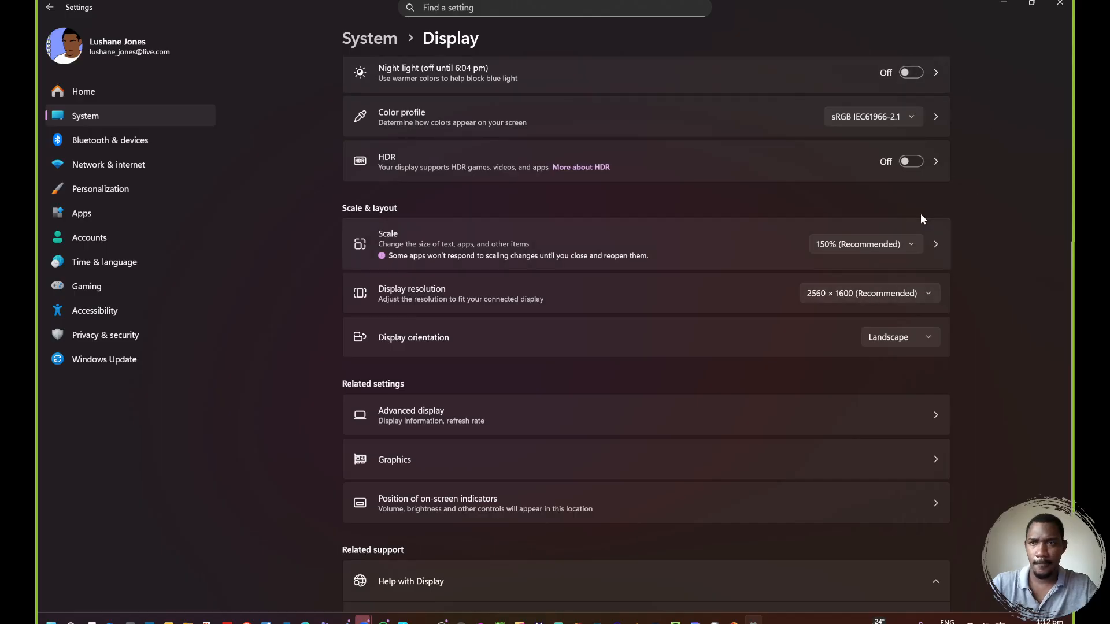
pyautogui.click(1059, 3)
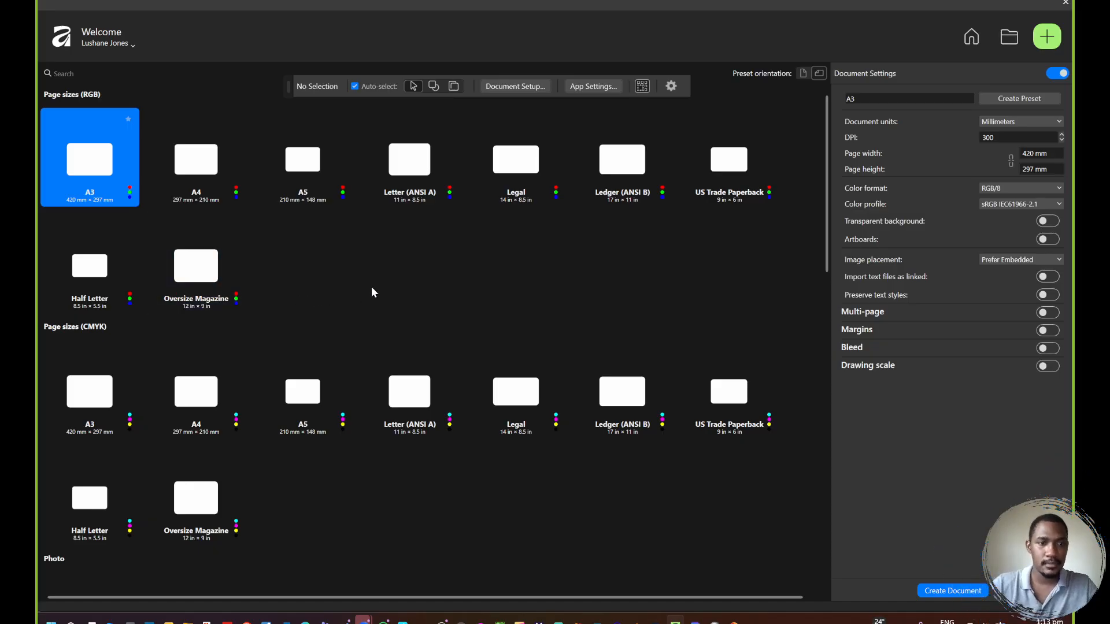
# Step: Create a document from the CMYK Letter (ANSI A) preset with a transparent background and switch it to the Pixel studio
pyautogui.scroll(-3, 518, 261)
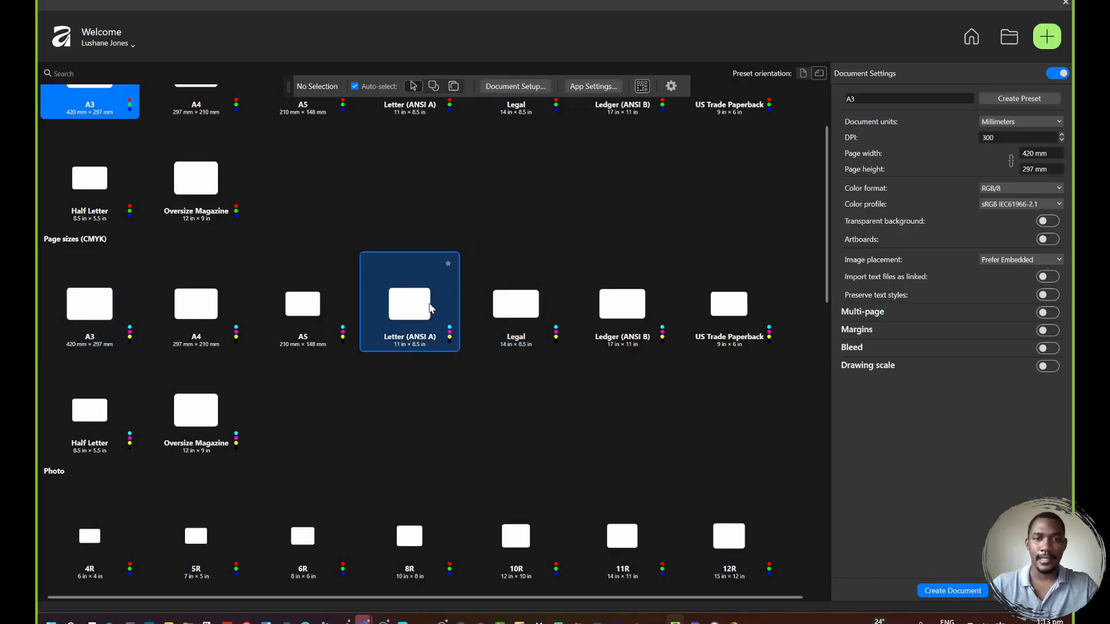
pyautogui.click(413, 321)
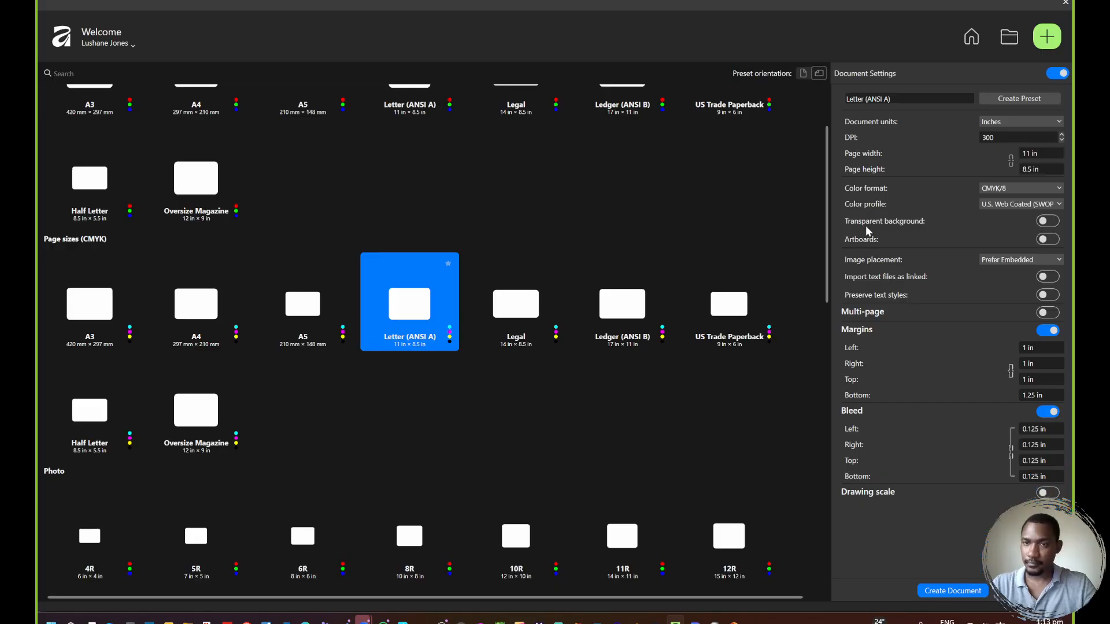
pyautogui.click(1052, 225)
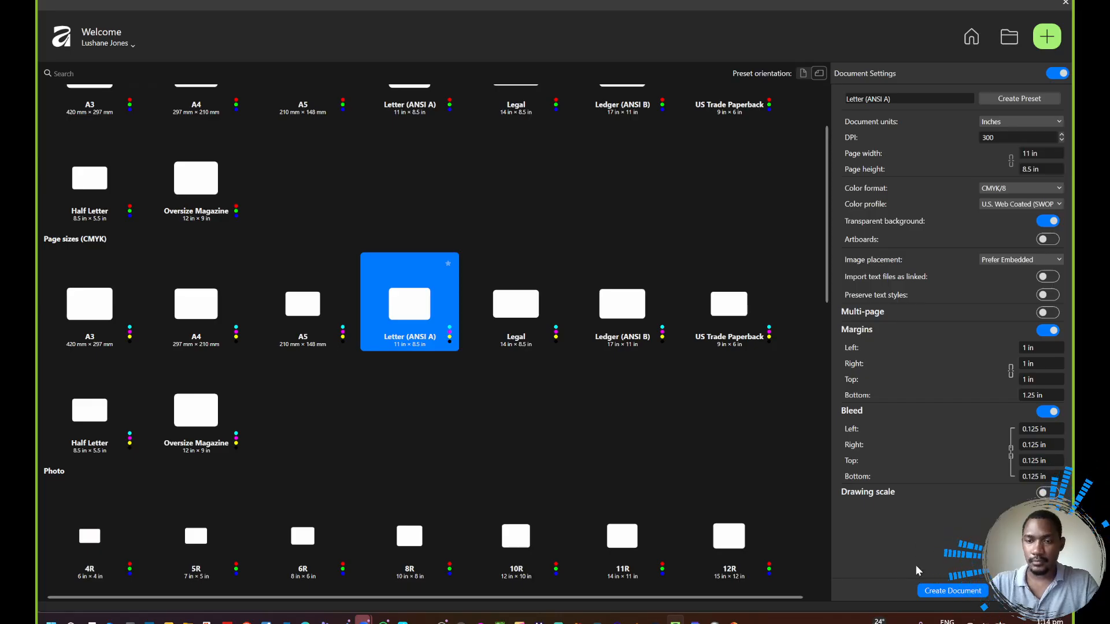
pyautogui.click(955, 590)
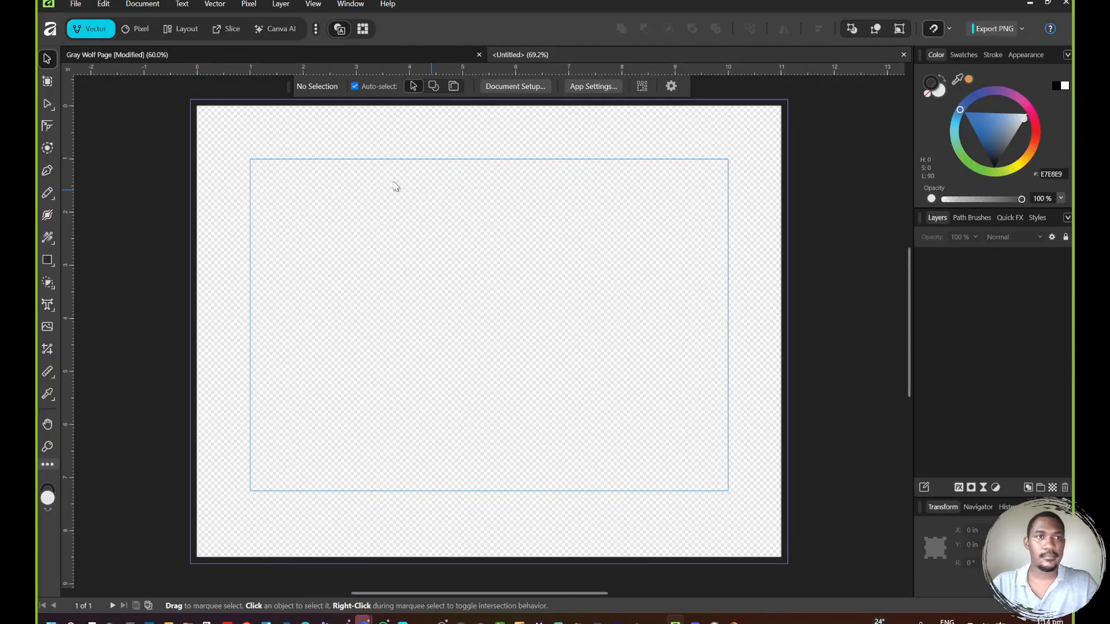
pyautogui.click(143, 33)
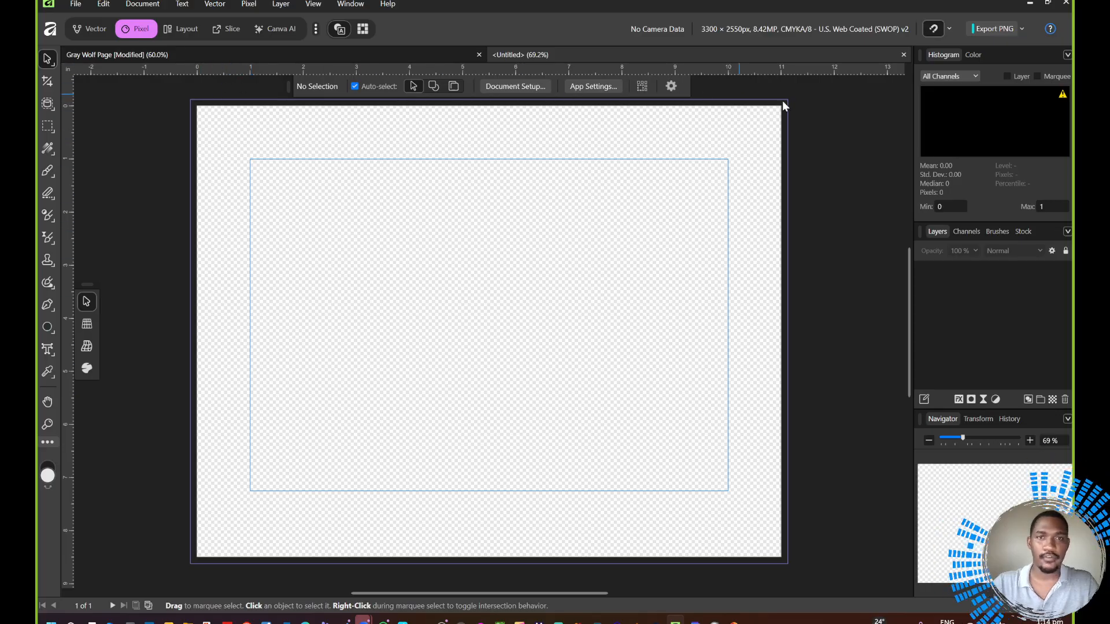
# Step: Review the page dimensions, model and color options in the new document's Document Setup, leaving them as they are
pyautogui.click(672, 86)
pyautogui.click(672, 87)
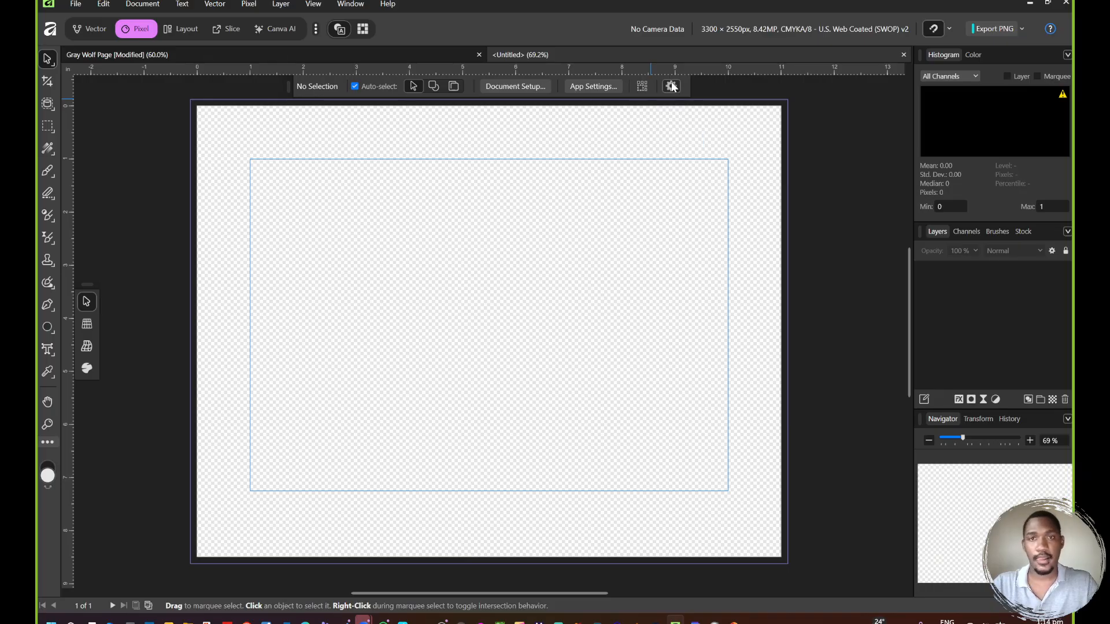
pyautogui.click(520, 87)
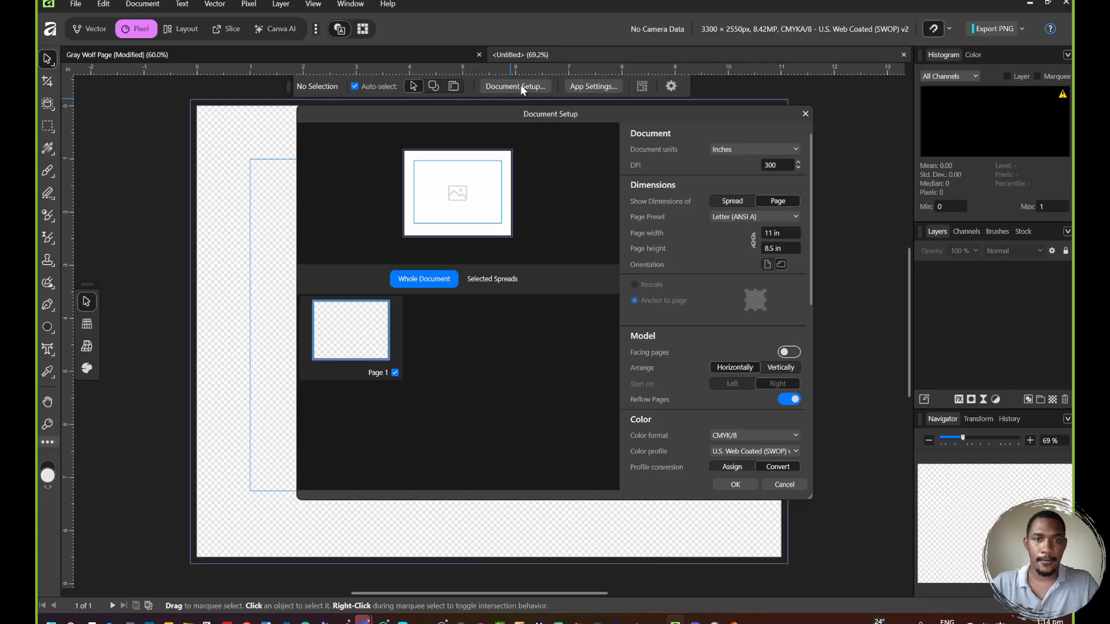
pyautogui.scroll(-10, 706, 261)
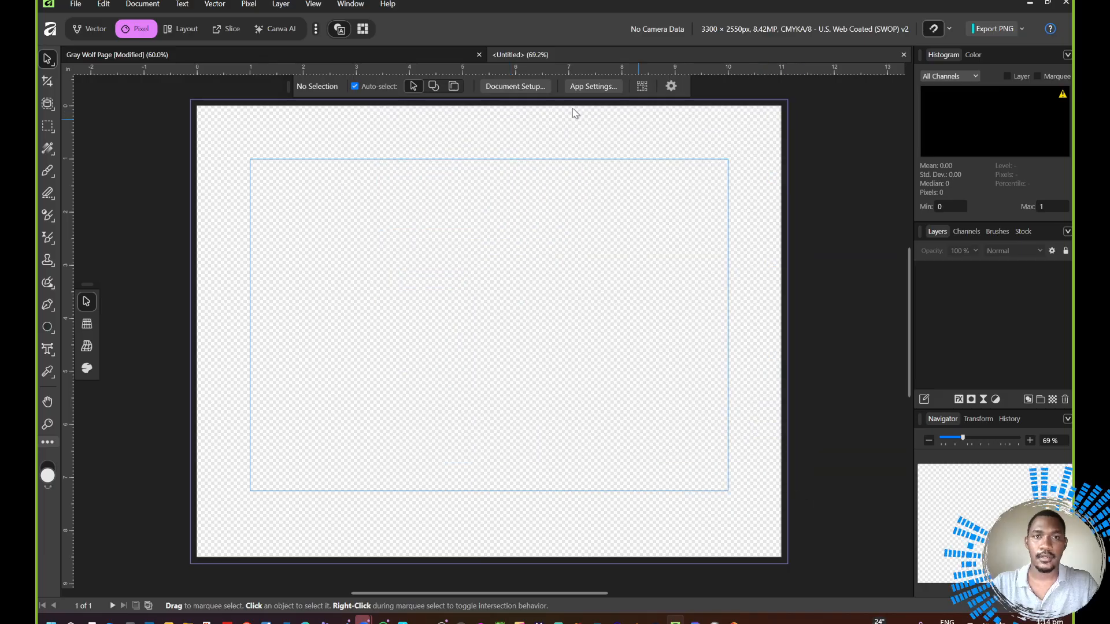
pyautogui.click(805, 114)
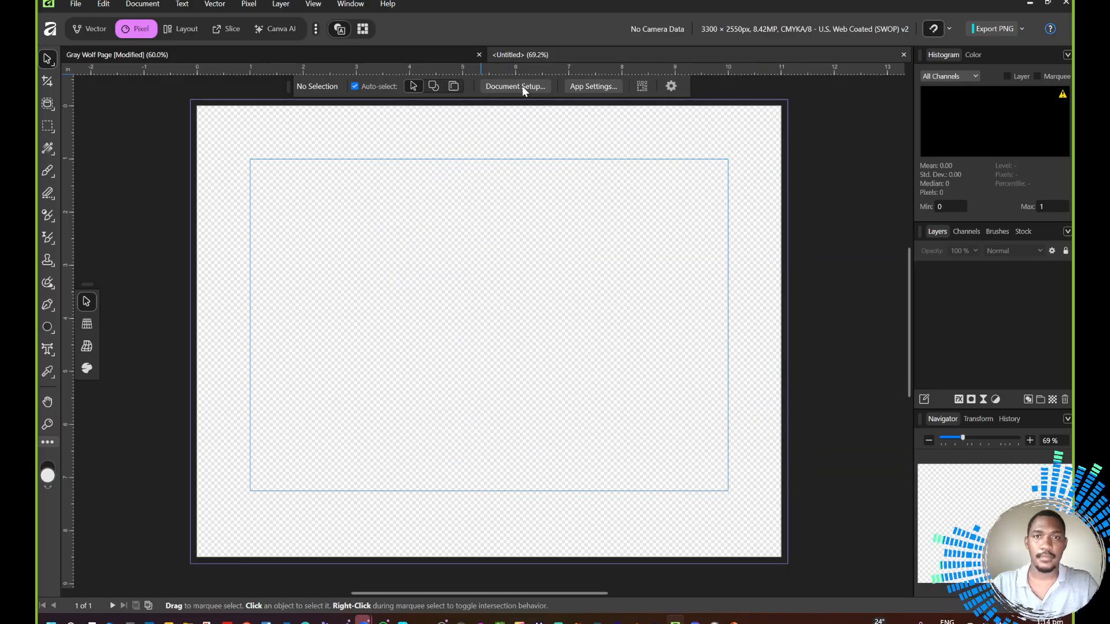
# Step: Set the document's left and right margins to 0.25 in each in Document Setup
pyautogui.click(525, 86)
pyautogui.scroll(-3, 738, 278)
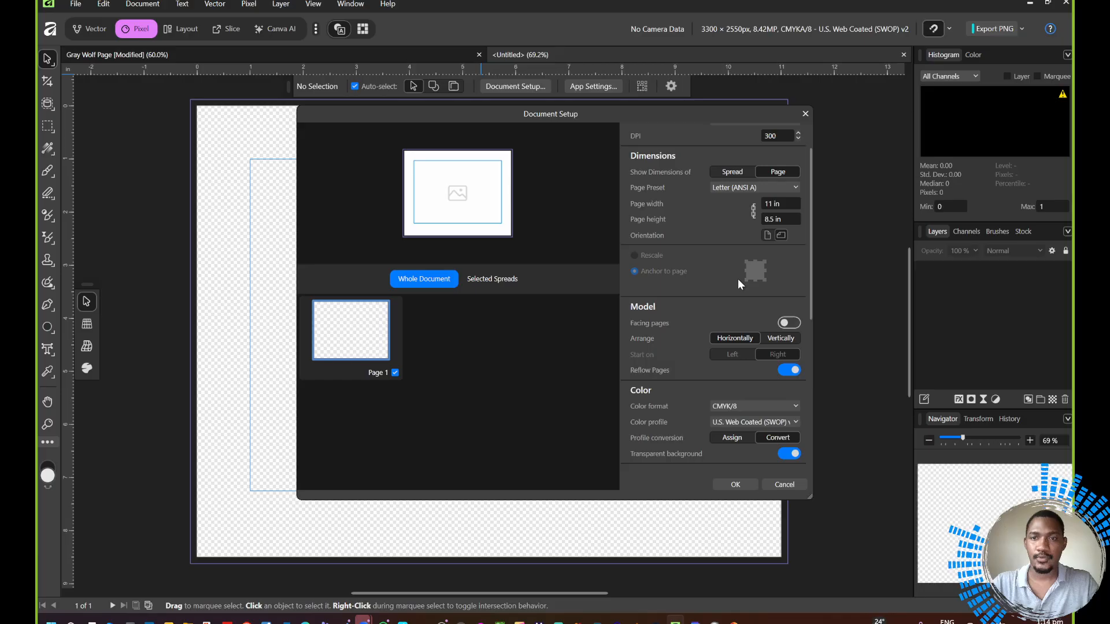
pyautogui.scroll(4, 727, 237)
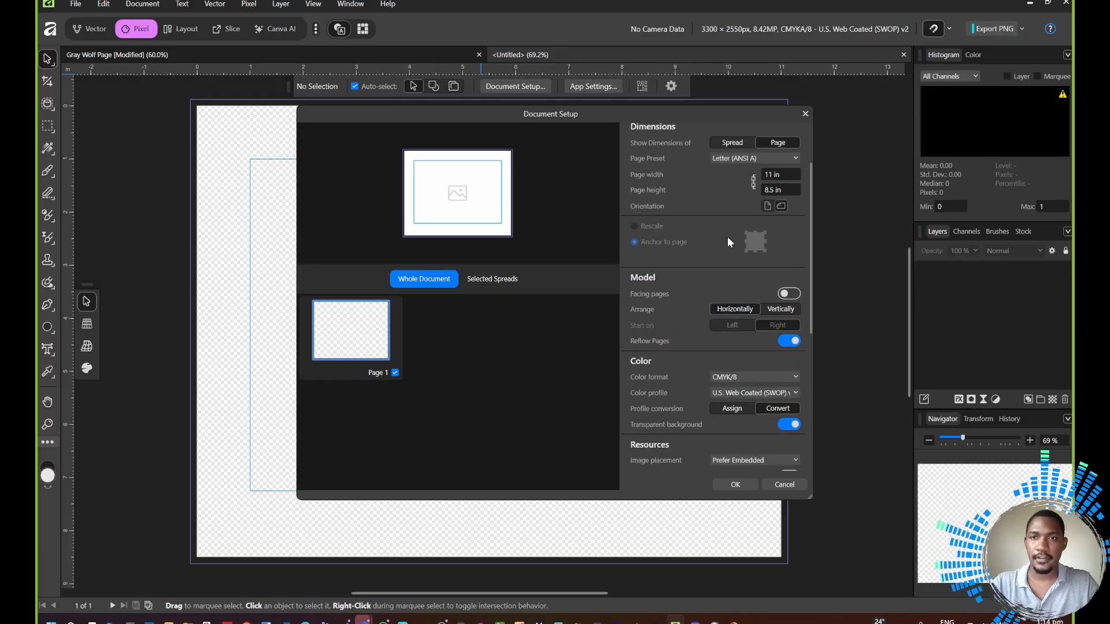
pyautogui.scroll(-4, 727, 237)
pyautogui.scroll(-7, 727, 237)
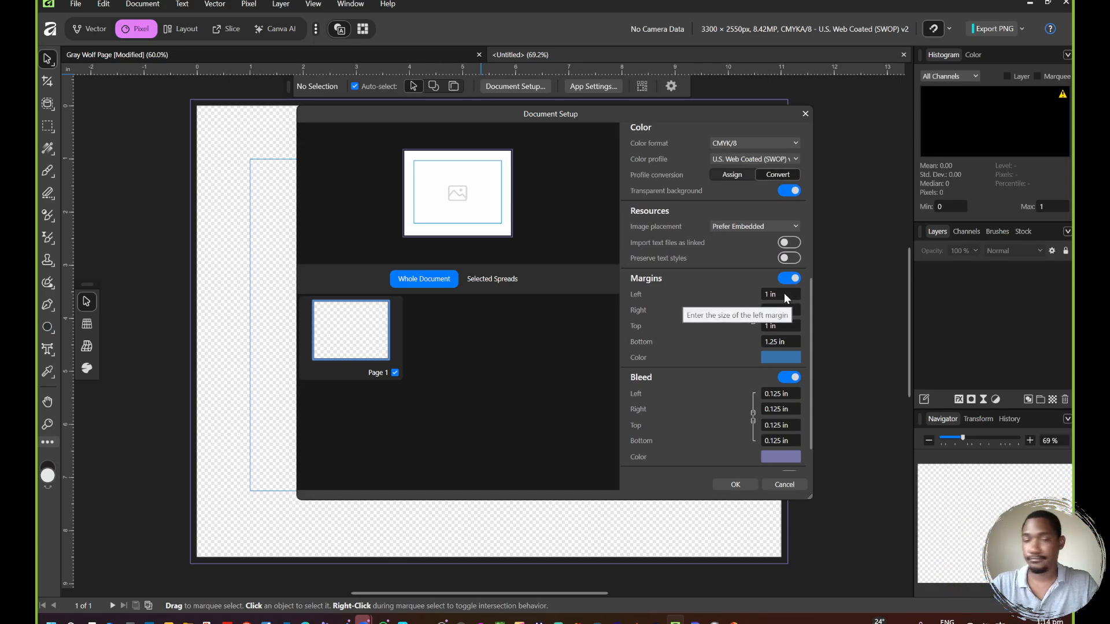
pyautogui.click(784, 294)
pyautogui.write('0.25')
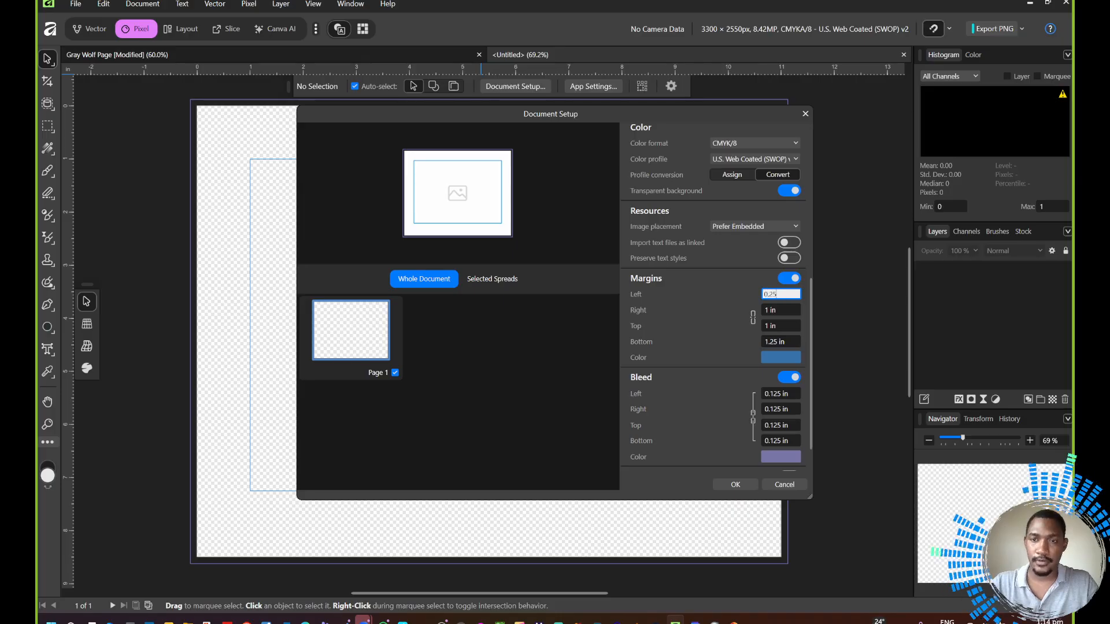
pyautogui.click(782, 310)
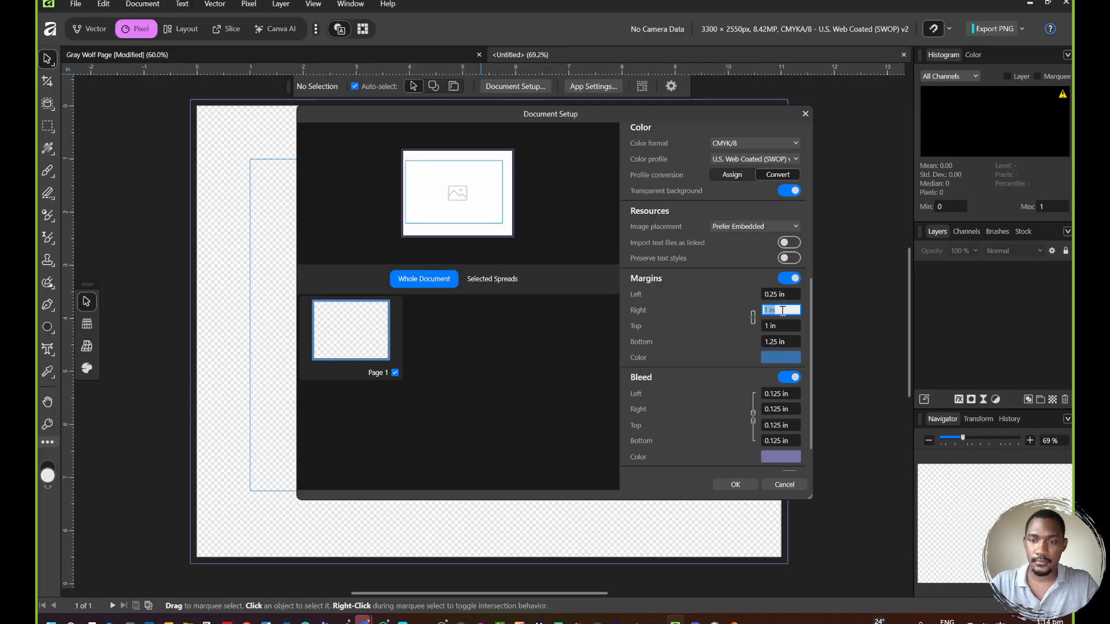
pyautogui.write('.025')
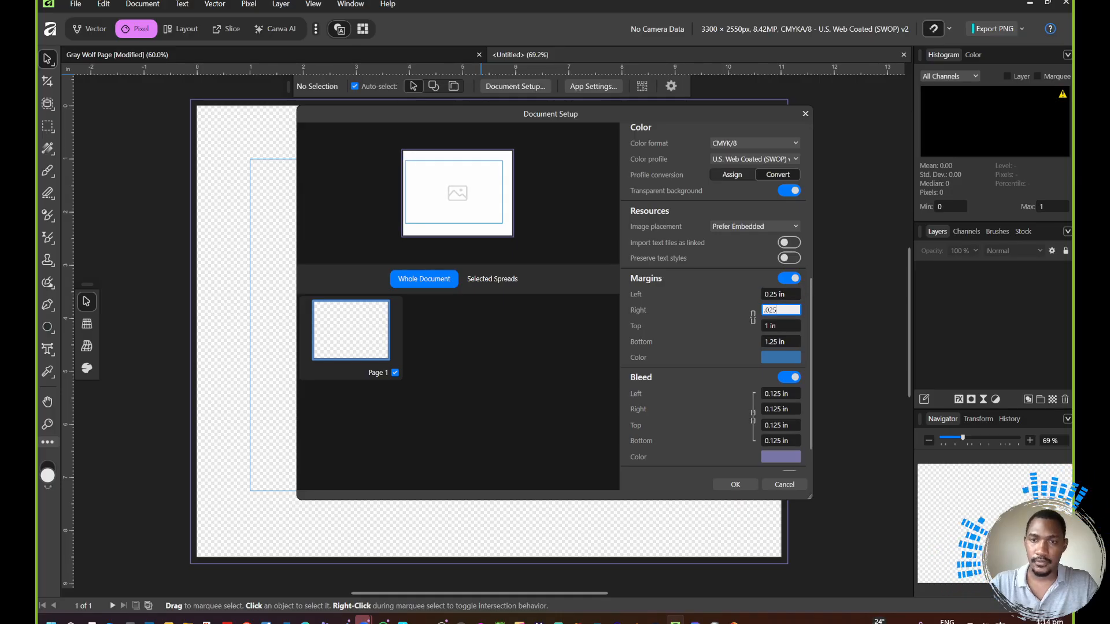
pyautogui.press('Tab')
pyautogui.click(789, 311)
pyautogui.write('.25')
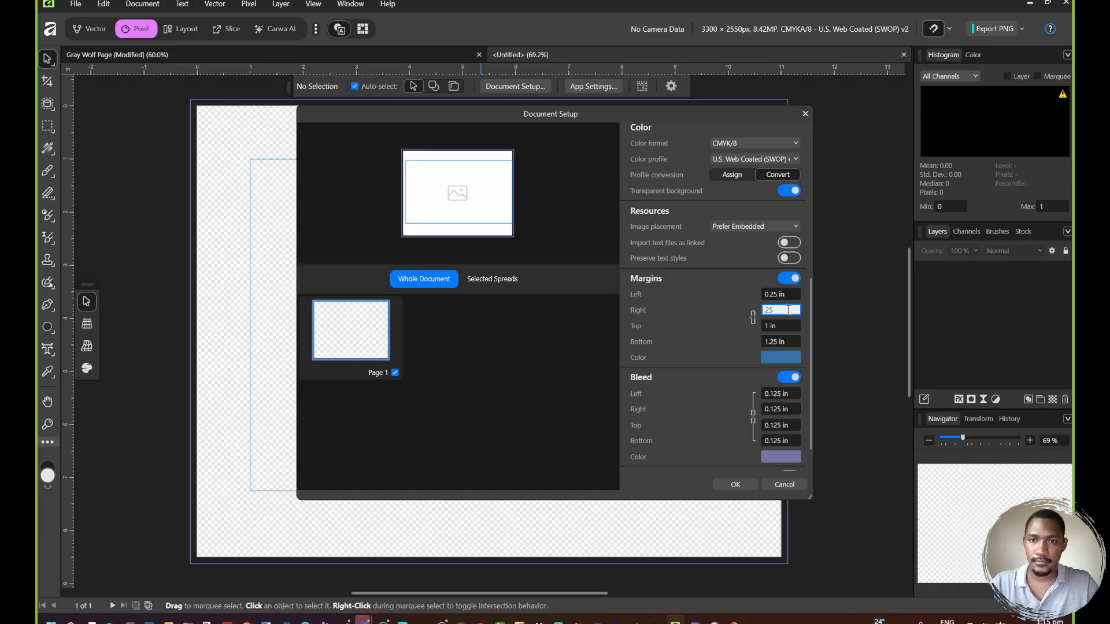
pyautogui.press('Tab')
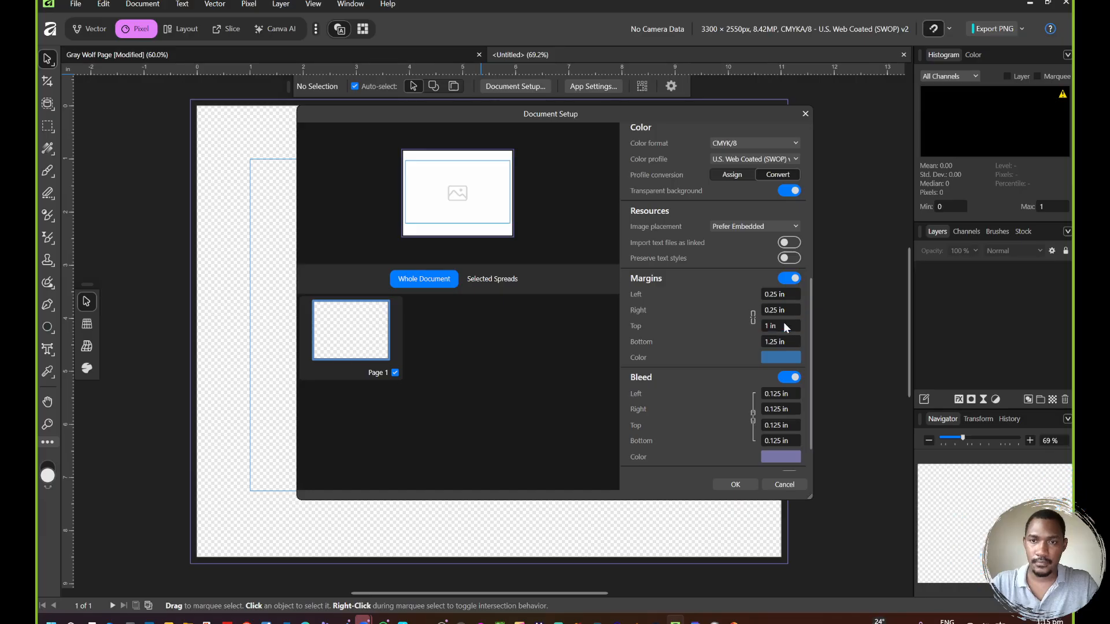
# Step: Set the top margin to 0.25 in and the bottom margin to 0.3 in, then apply the document setup
pyautogui.write('.25')
pyautogui.click(784, 339)
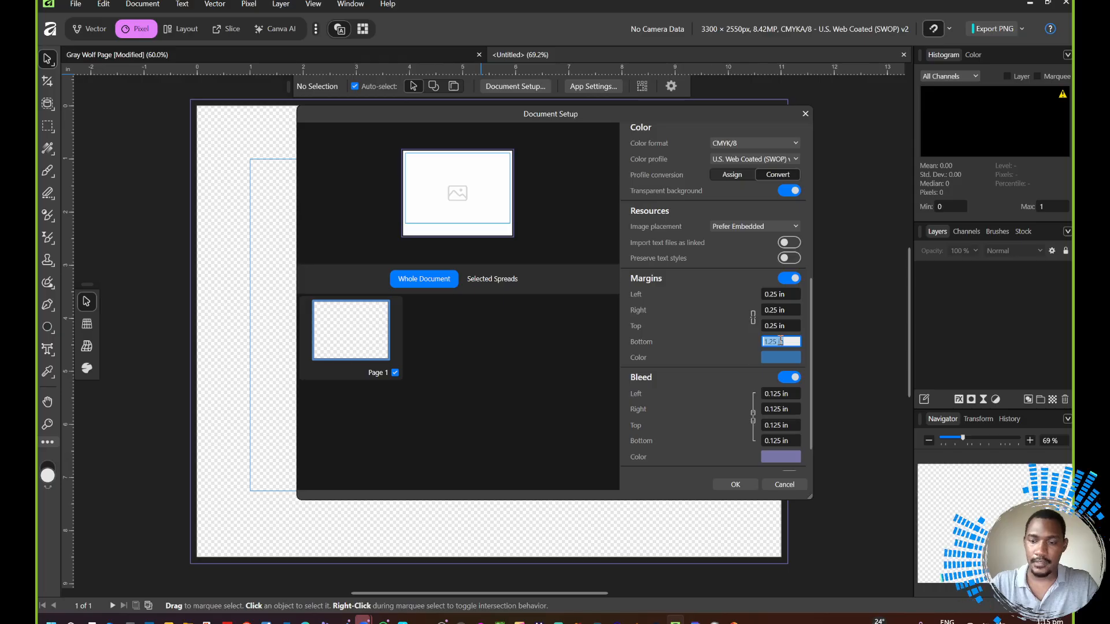
pyautogui.press('BackSpace')
pyautogui.write('3')
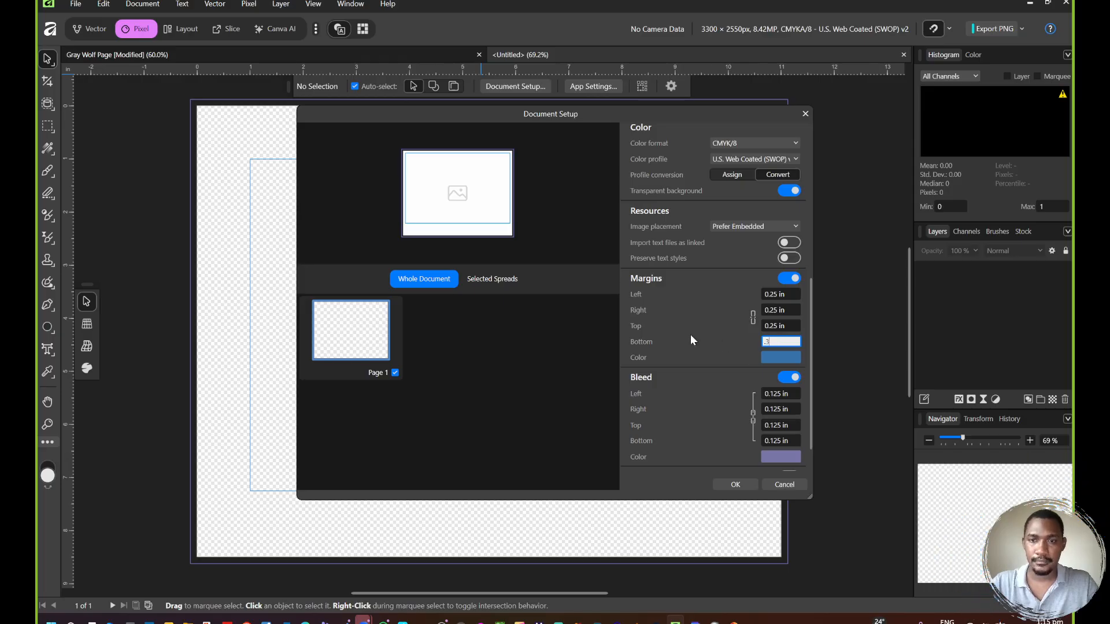
pyautogui.click(735, 484)
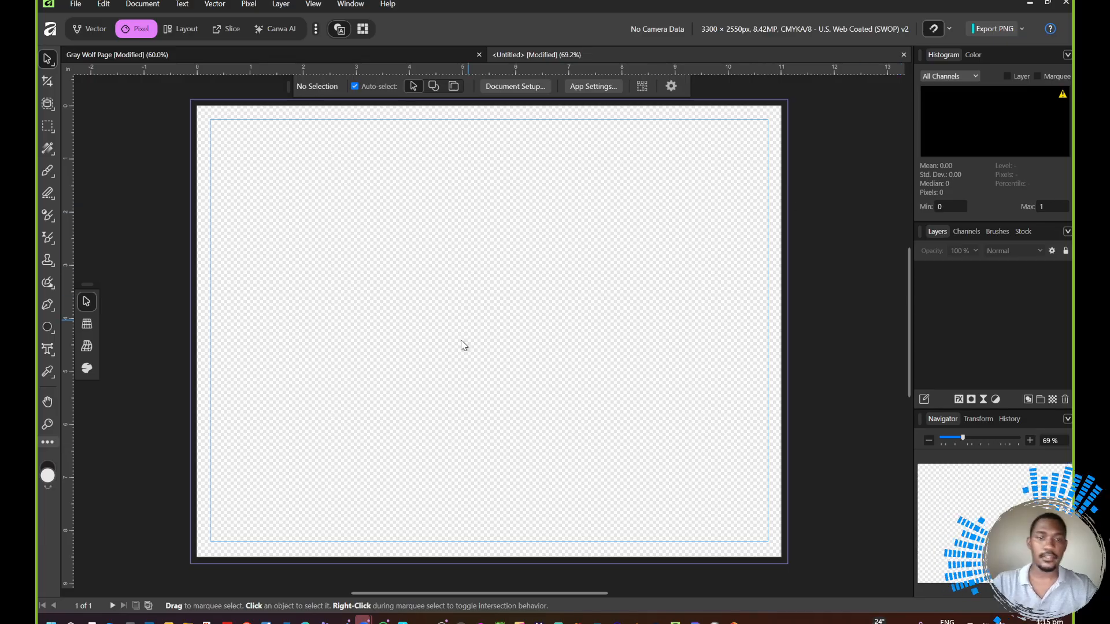
# Step: Switch to the browser and copy the open-mouthed wolf photo from its Pexels page
pyautogui.moveTo(247, 620)
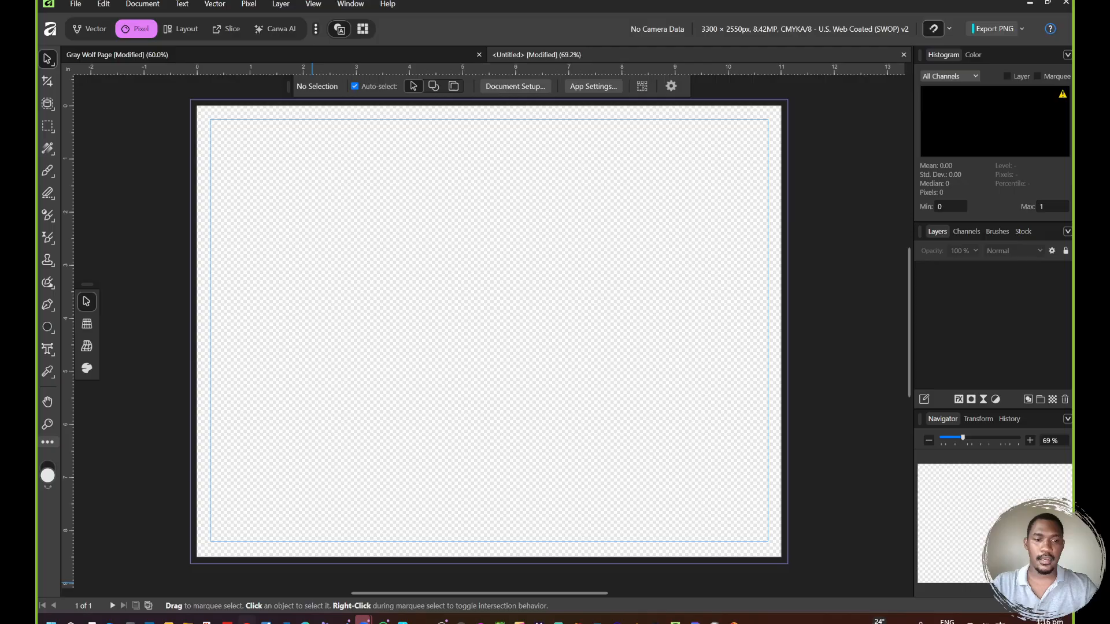
pyautogui.click(247, 621)
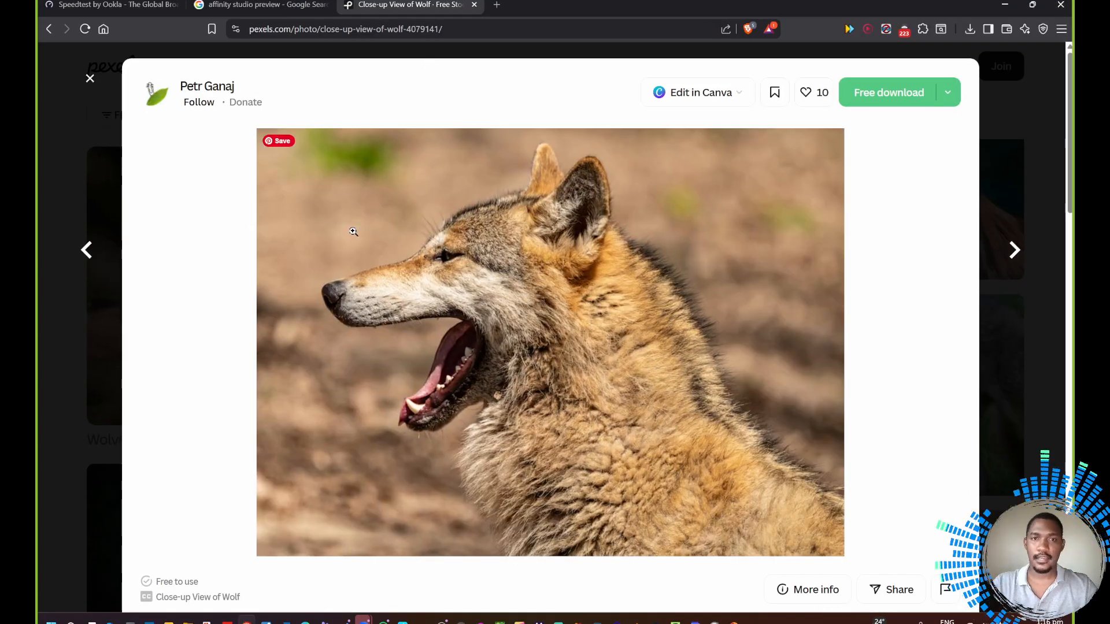
pyautogui.rightClick(495, 299)
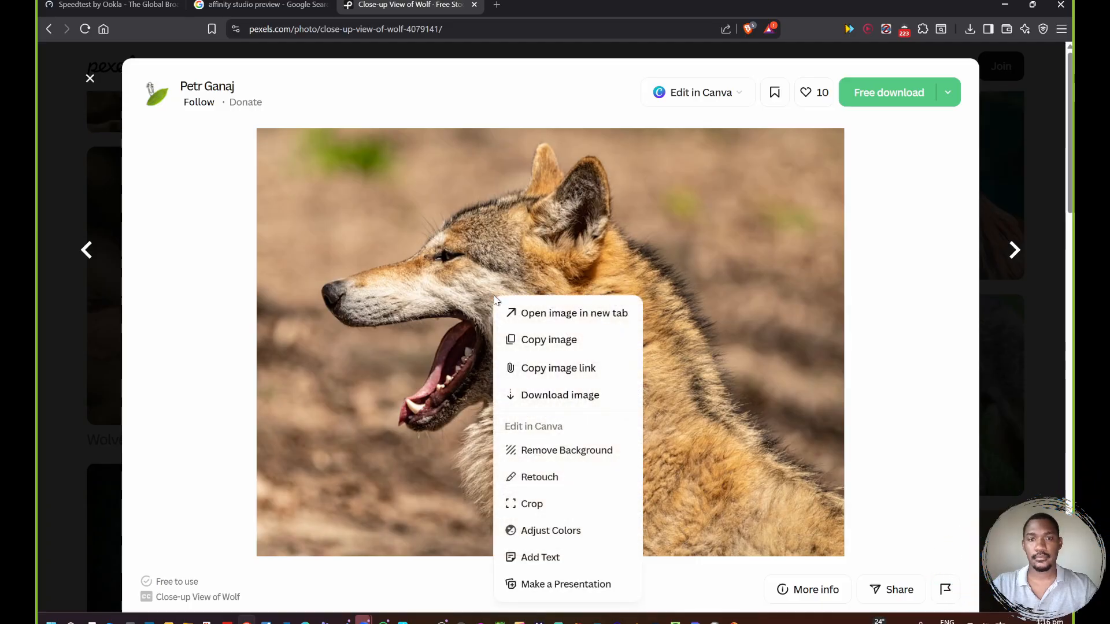
pyautogui.click(605, 341)
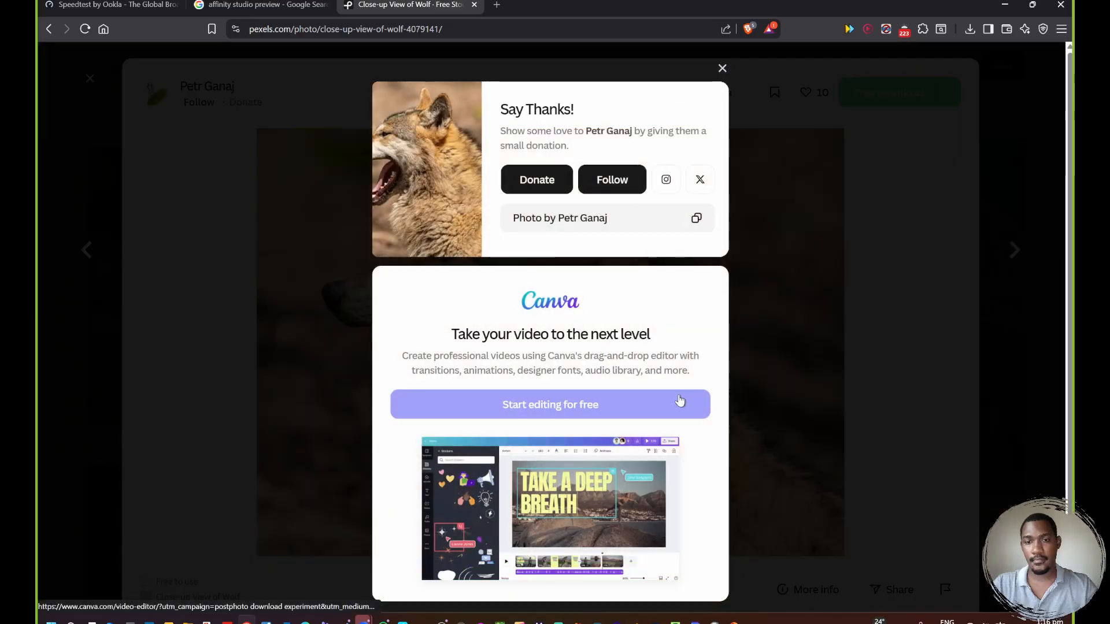
# Step: Return to Affinity and paste the copied wolf photo into the untitled document
pyautogui.click(675, 621)
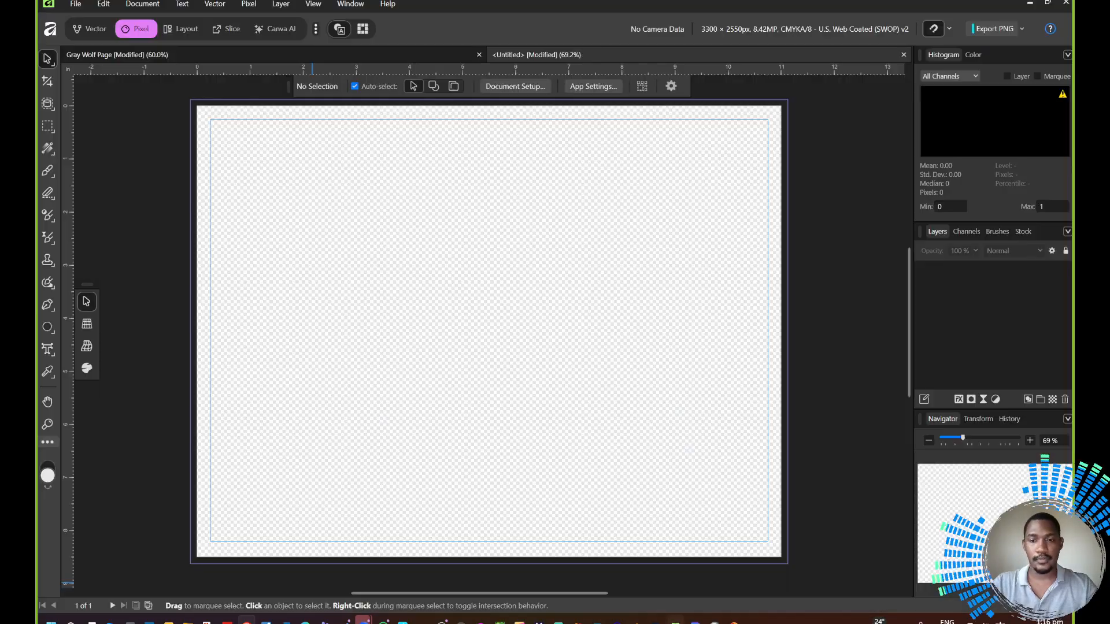
pyautogui.rightClick(413, 221)
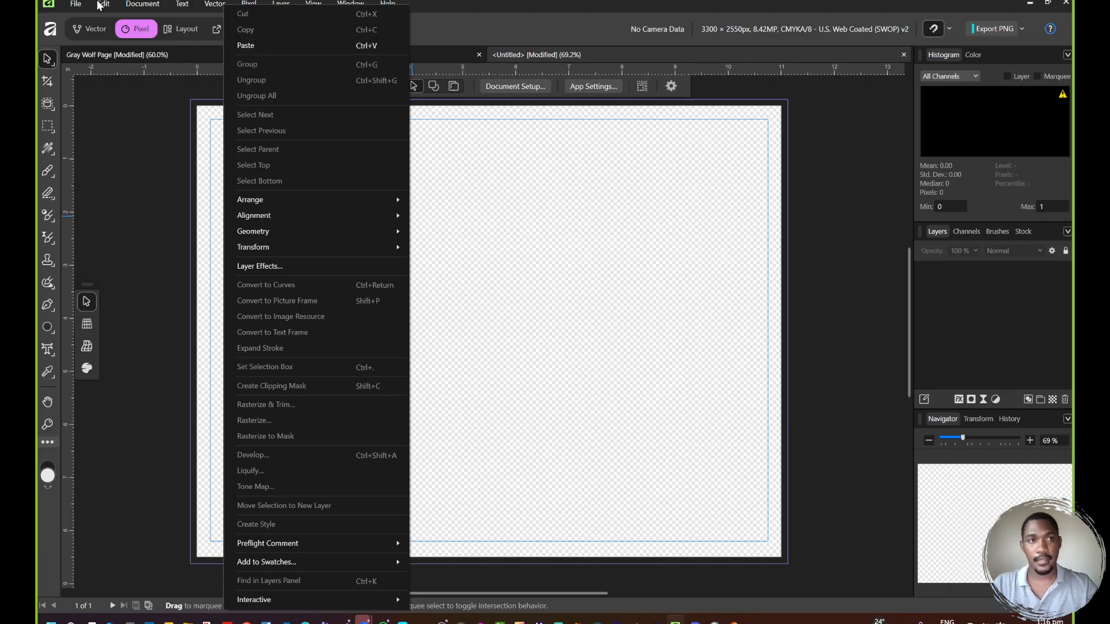
pyautogui.click(104, 3)
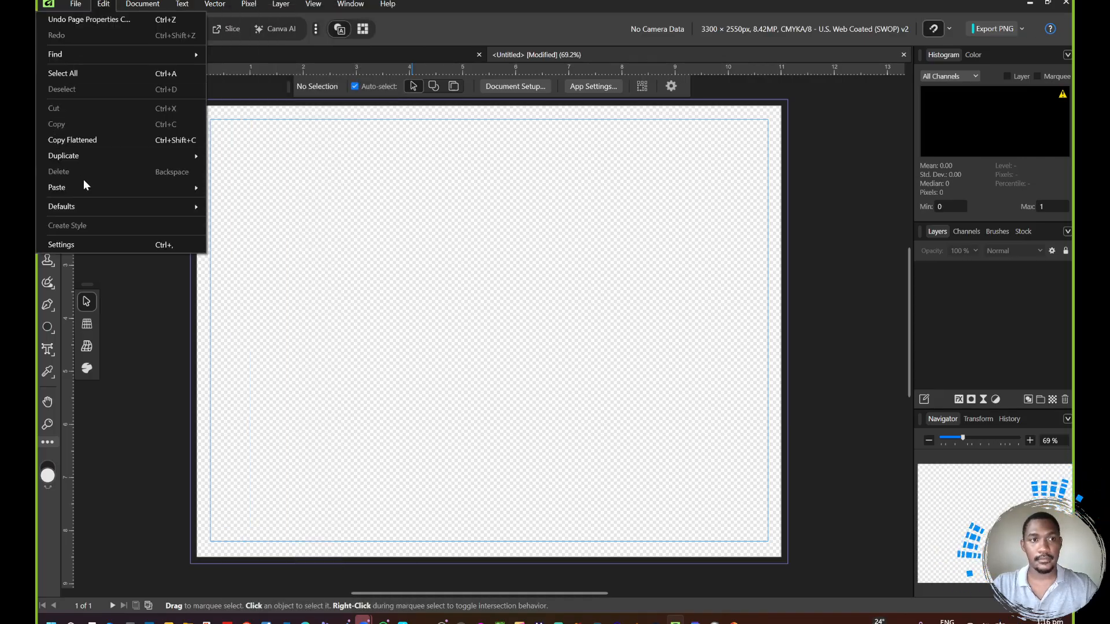
pyautogui.moveTo(118, 190)
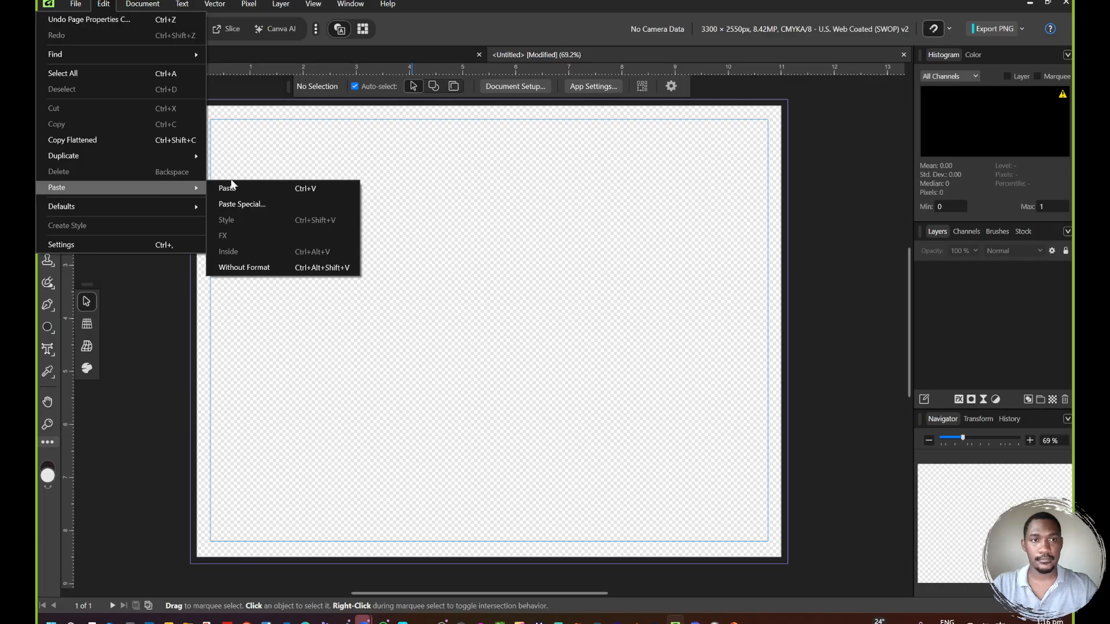
pyautogui.click(279, 190)
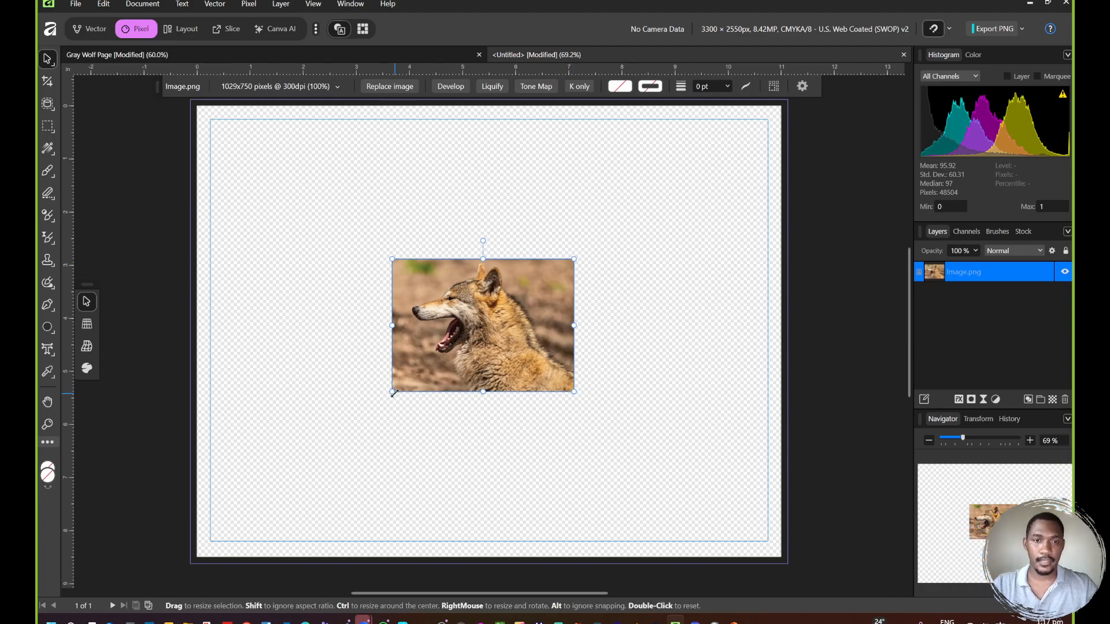
# Step: Enlarge the wolf photo proportionally to about 316% and place it so it spans nearly the full page width
pyautogui.moveTo(393, 393); pyautogui.dragTo(197, 534)
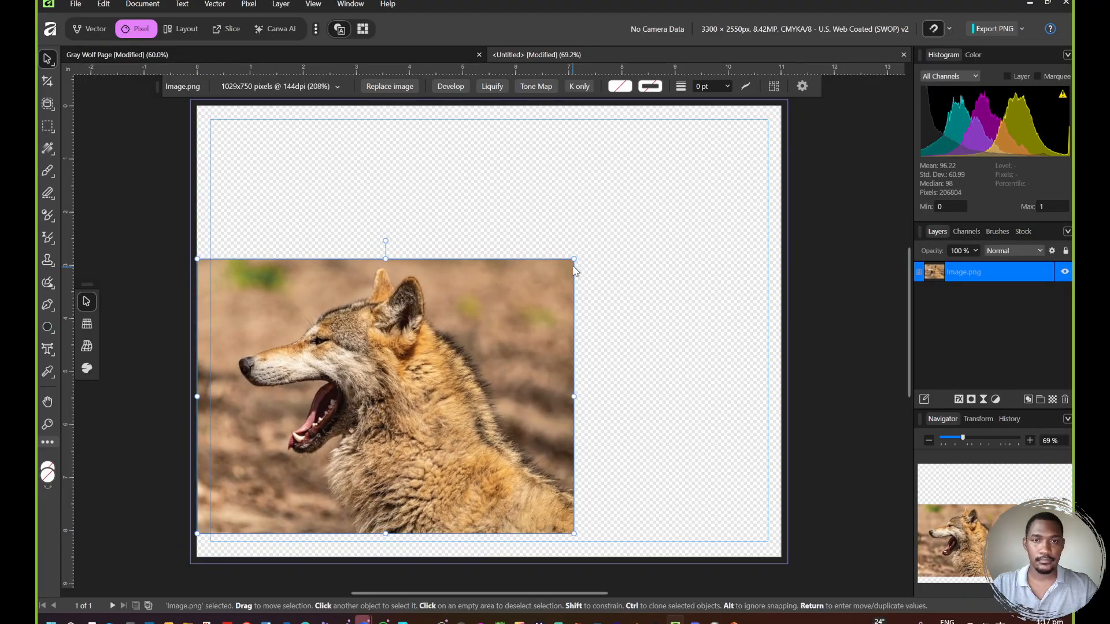
pyautogui.moveTo(573, 259); pyautogui.dragTo(772, 123)
pyautogui.moveTo(568, 213); pyautogui.dragTo(576, 208)
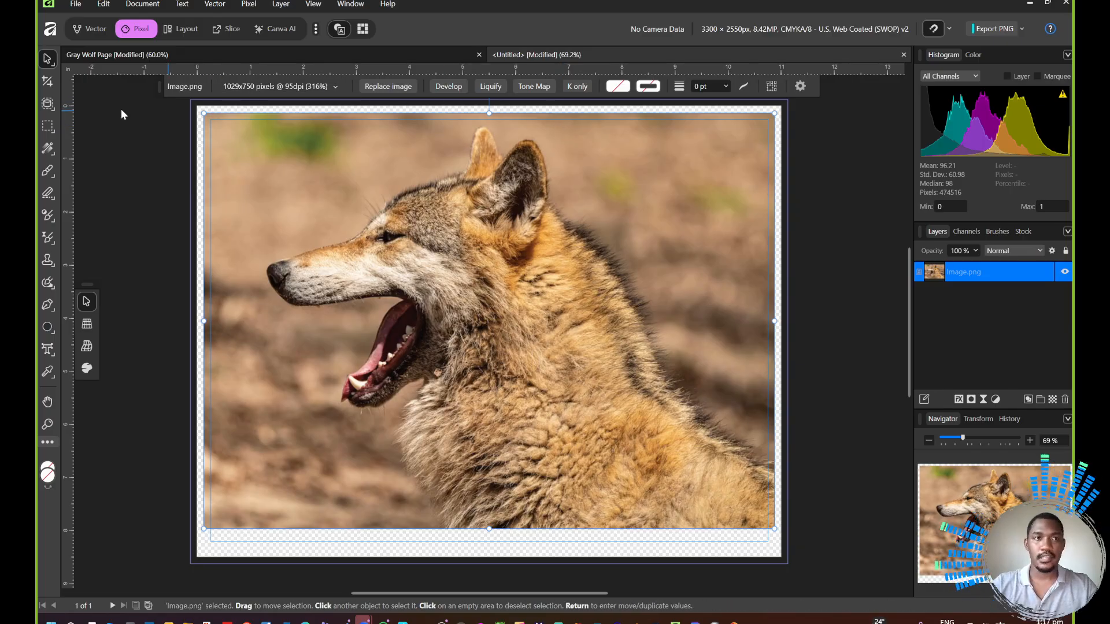
# Step: Select the whole wolf in the photo with the Object Selection Tool
pyautogui.click(47, 107)
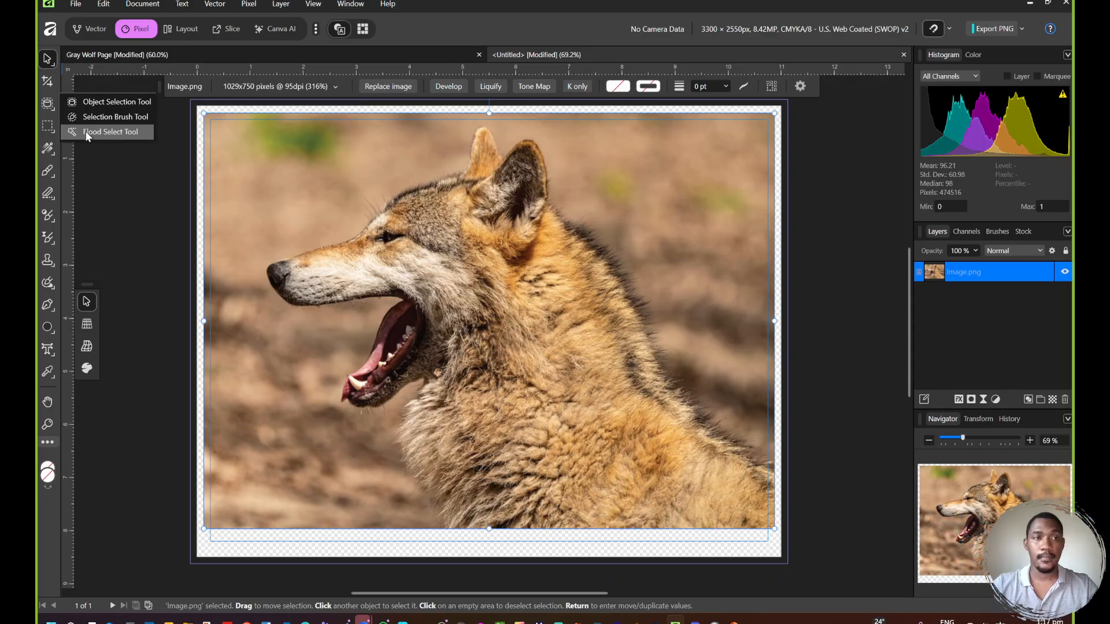
pyautogui.click(109, 102)
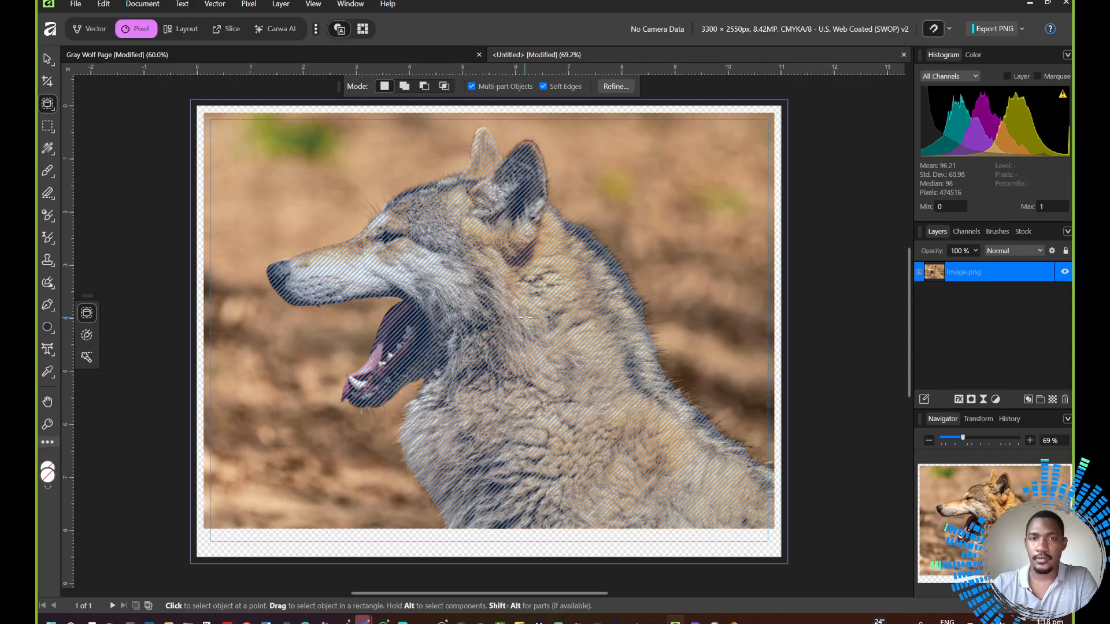
pyautogui.click(517, 350)
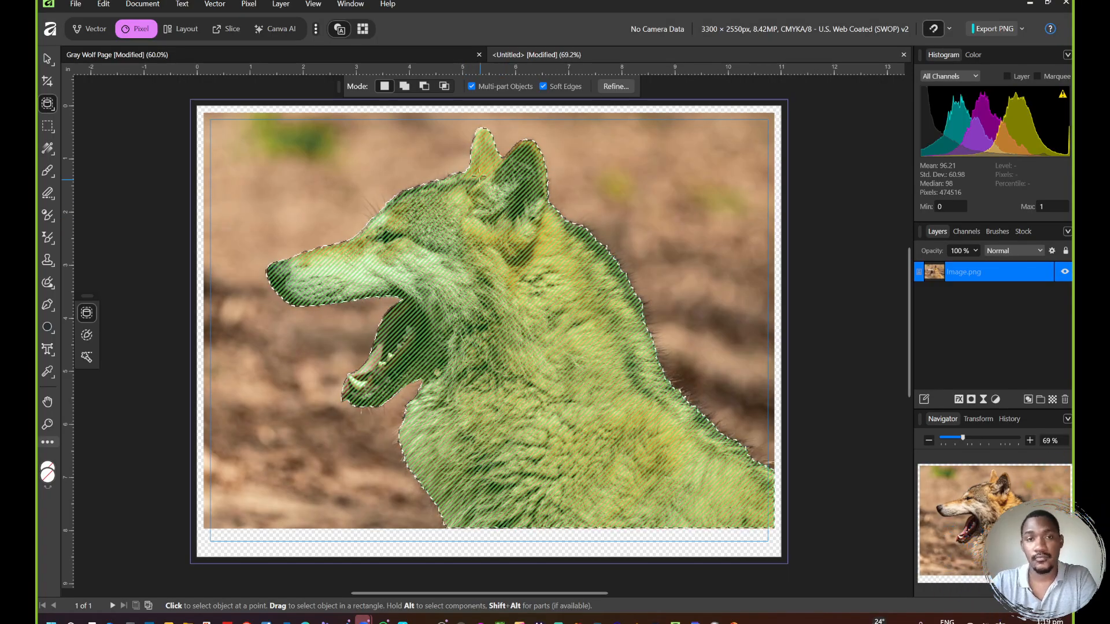
# Step: Start Refine Edges on the wolf selection
pyautogui.click(250, 6)
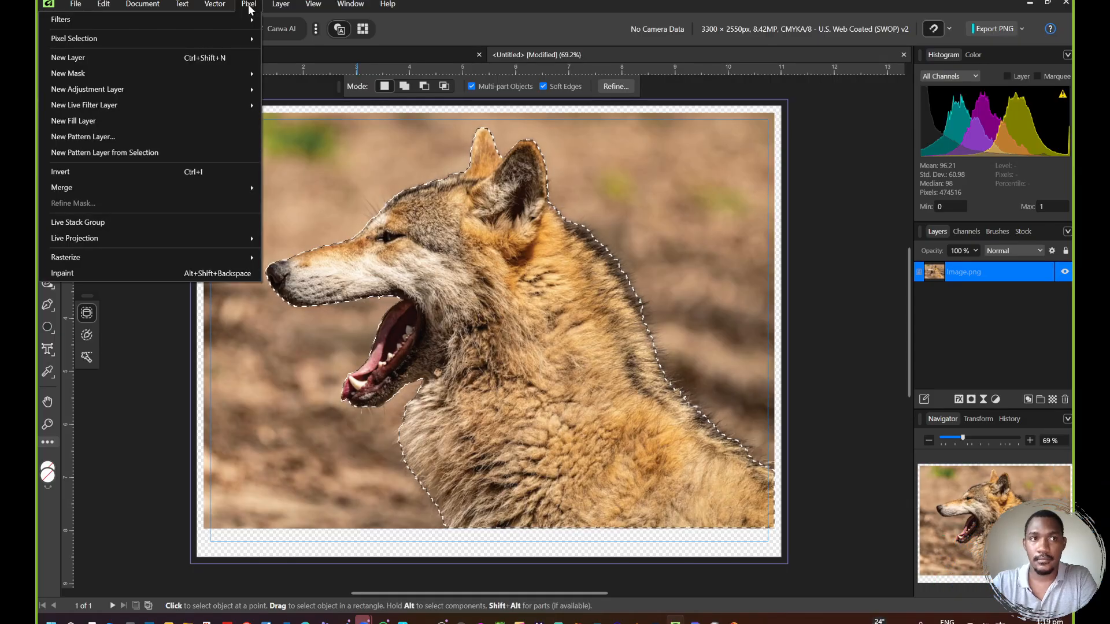
pyautogui.moveTo(204, 36)
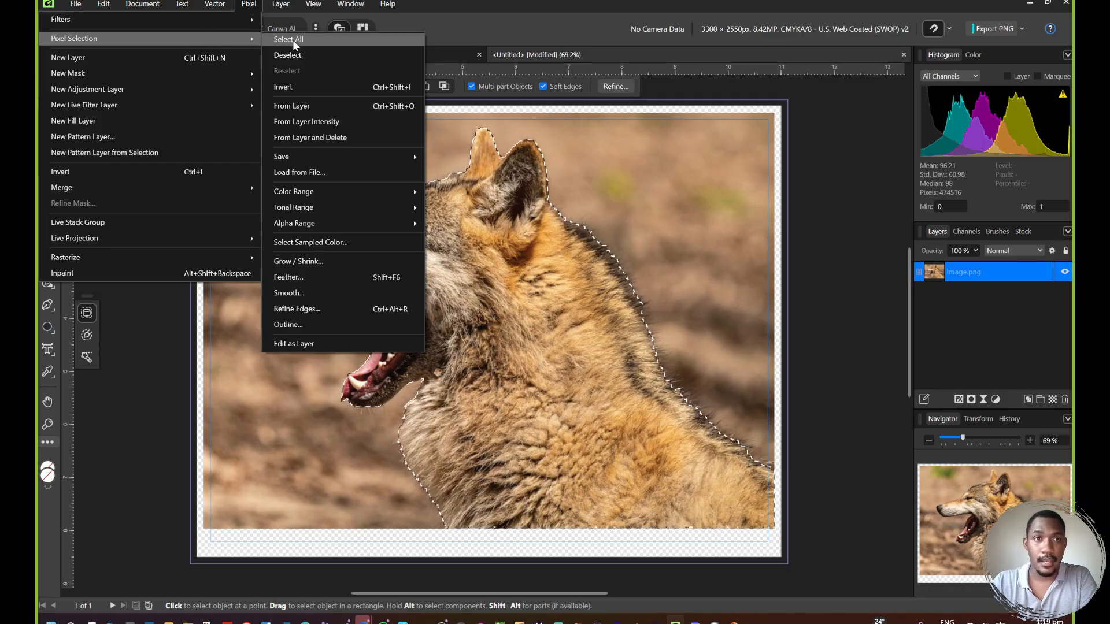
pyautogui.click(344, 312)
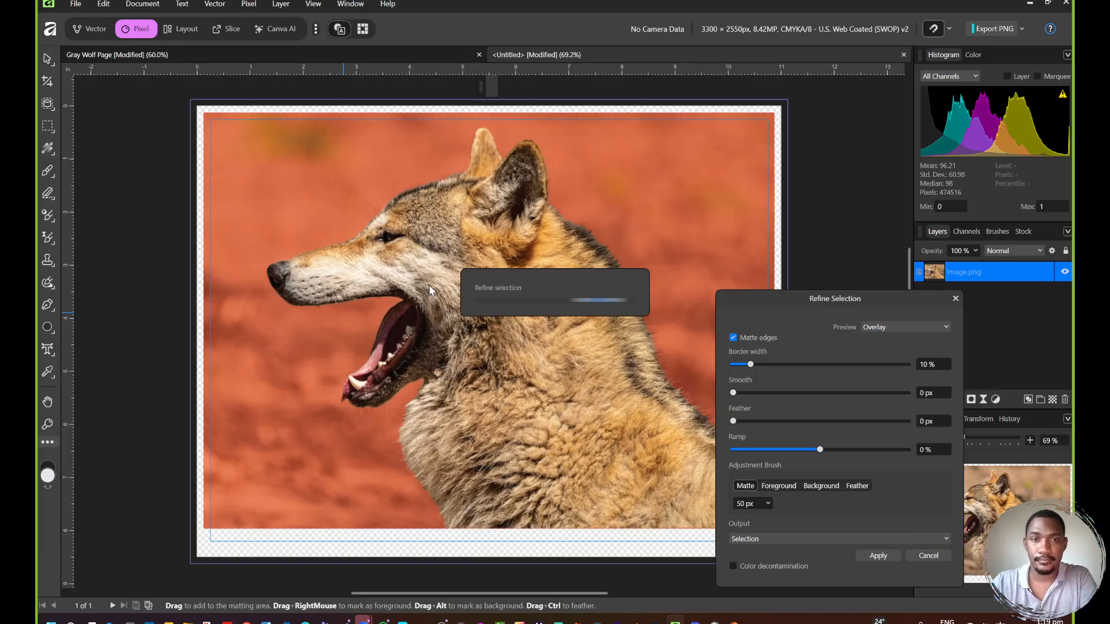
# Step: Examine the selection's edges up close around the muzzle, open mouth, chest fur and ears in the overlay preview
pyautogui.scroll(3, 382, 254)
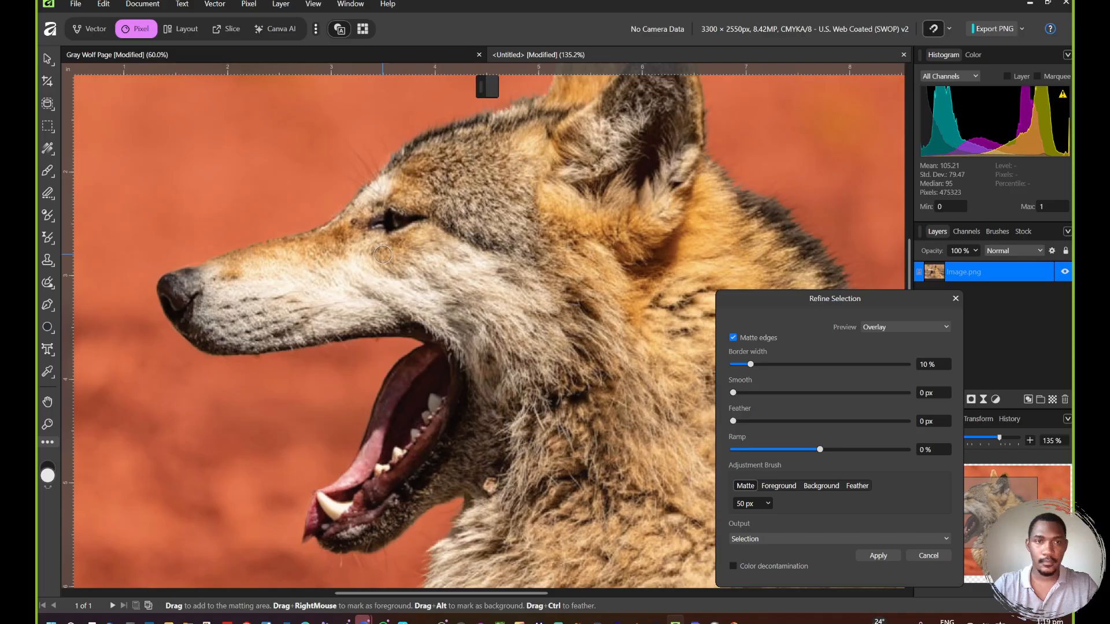
pyautogui.scroll(2, 331, 271)
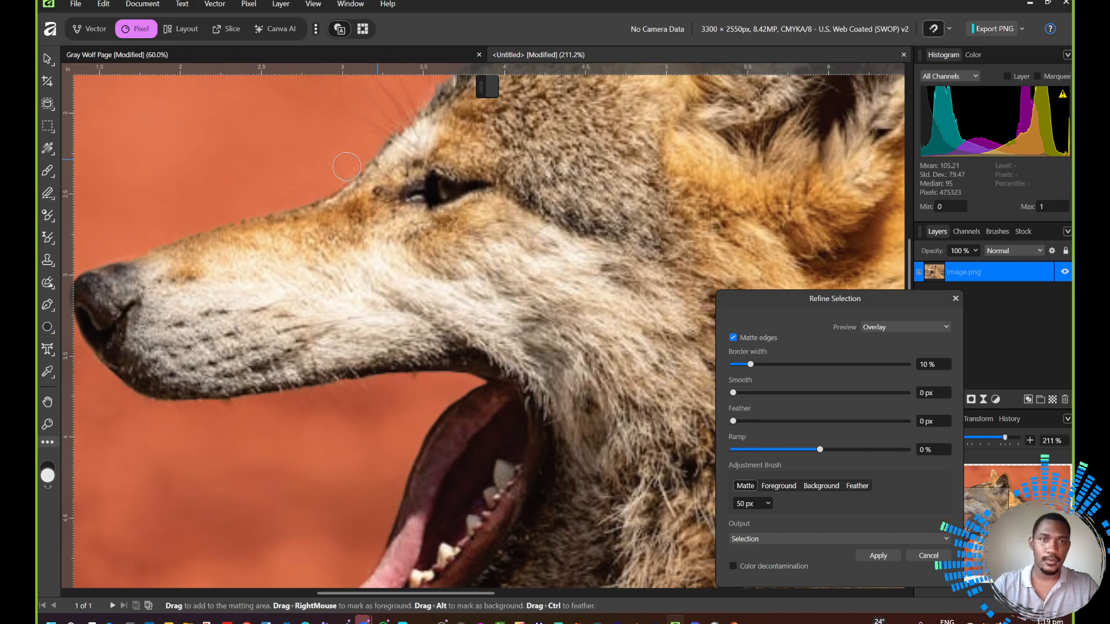
pyautogui.moveTo(287, 300); pyautogui.dragTo(208, 35)
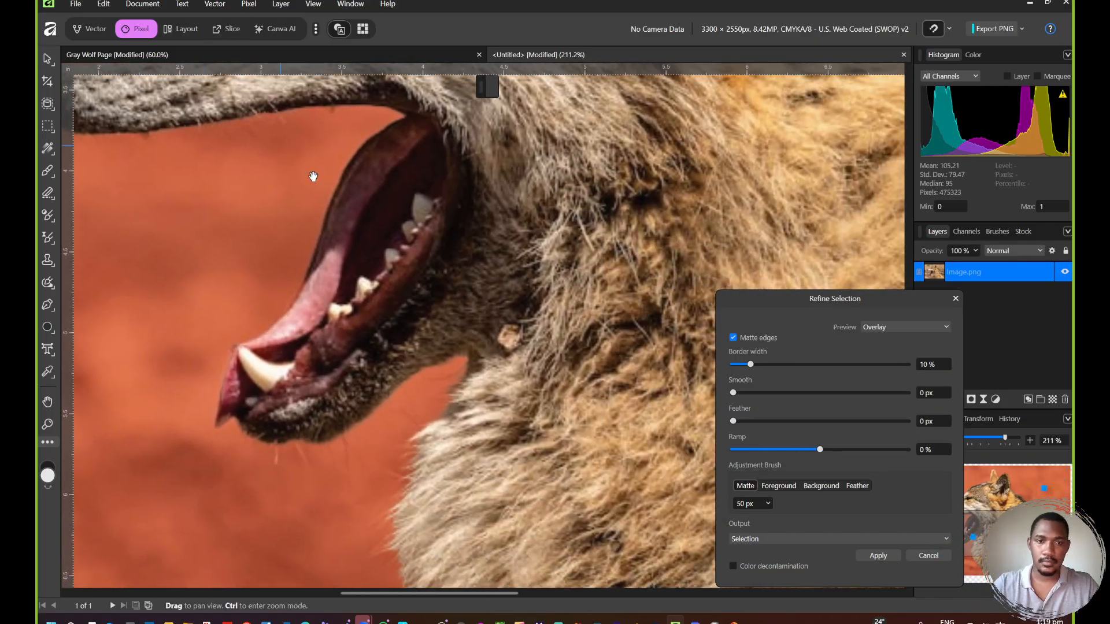
pyautogui.moveTo(394, 380)
pyautogui.mouseDown()
pyautogui.moveTo(362, 178)
pyautogui.moveTo(335, 110)
pyautogui.moveTo(321, 115)
pyautogui.moveTo(350, 149)
pyautogui.moveTo(323, 253)
pyautogui.moveTo(335, 301)
pyautogui.moveTo(351, 355)
pyautogui.moveTo(442, 466)
pyautogui.mouseUp()
pyautogui.moveTo(461, 509); pyautogui.dragTo(457, 533)
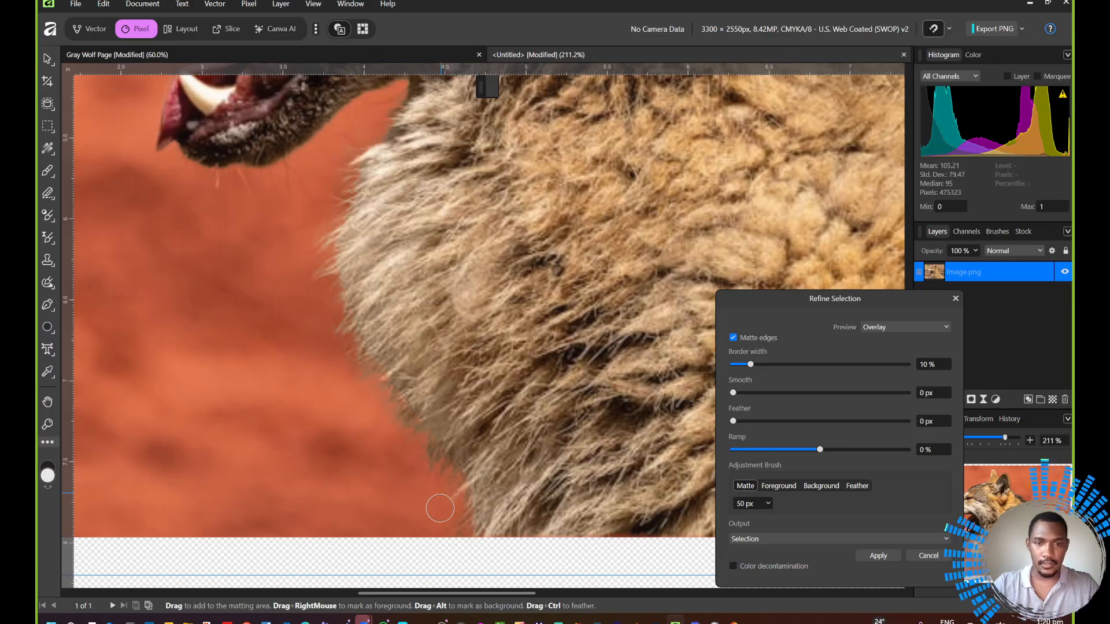
pyautogui.moveTo(388, 136); pyautogui.dragTo(386, 407)
pyautogui.moveTo(316, 227); pyautogui.dragTo(456, 434)
pyautogui.moveTo(412, 320); pyautogui.dragTo(550, 478)
pyautogui.moveTo(579, 329)
pyautogui.mouseDown()
pyautogui.moveTo(512, 329)
pyautogui.moveTo(160, 461)
pyautogui.mouseUp()
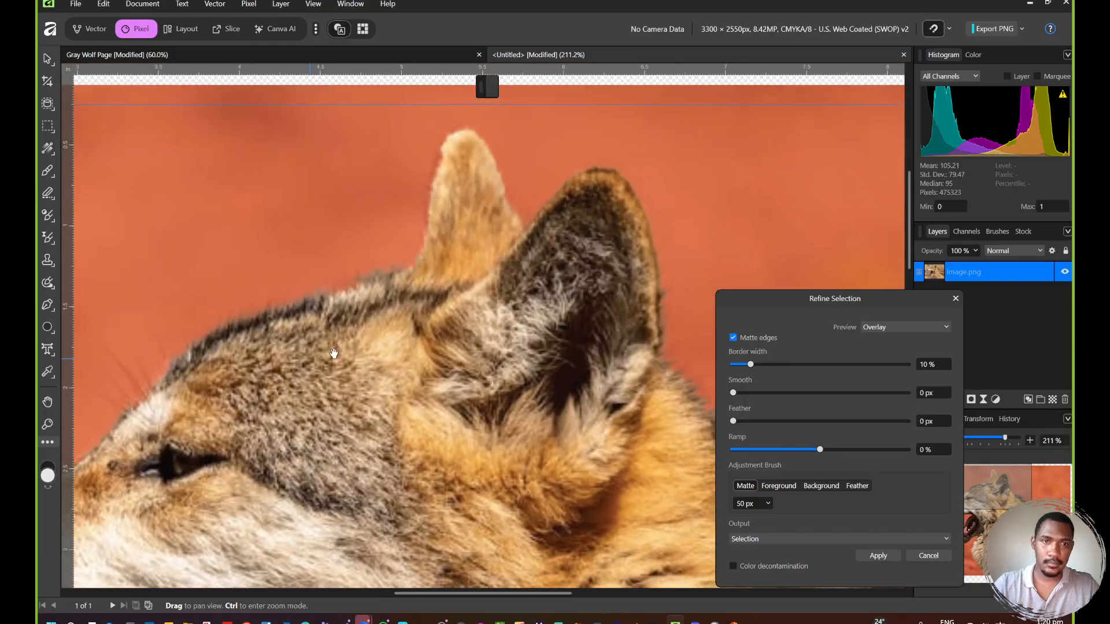
# Step: Brush the wolf selection's edge with the 50 px Matte adjustment brush around the ears and along the back of the neck
pyautogui.moveTo(381, 328); pyautogui.dragTo(440, 272)
pyautogui.moveTo(458, 200)
pyautogui.mouseDown()
pyautogui.moveTo(406, 209)
pyautogui.moveTo(249, 280)
pyautogui.mouseUp()
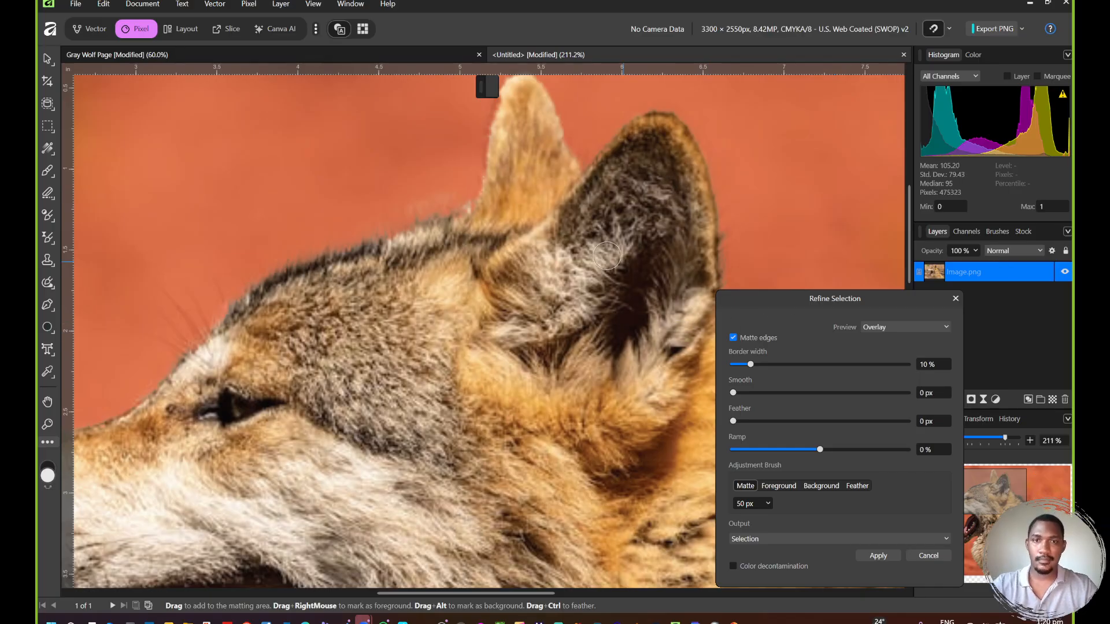
pyautogui.moveTo(564, 229); pyautogui.dragTo(465, 194)
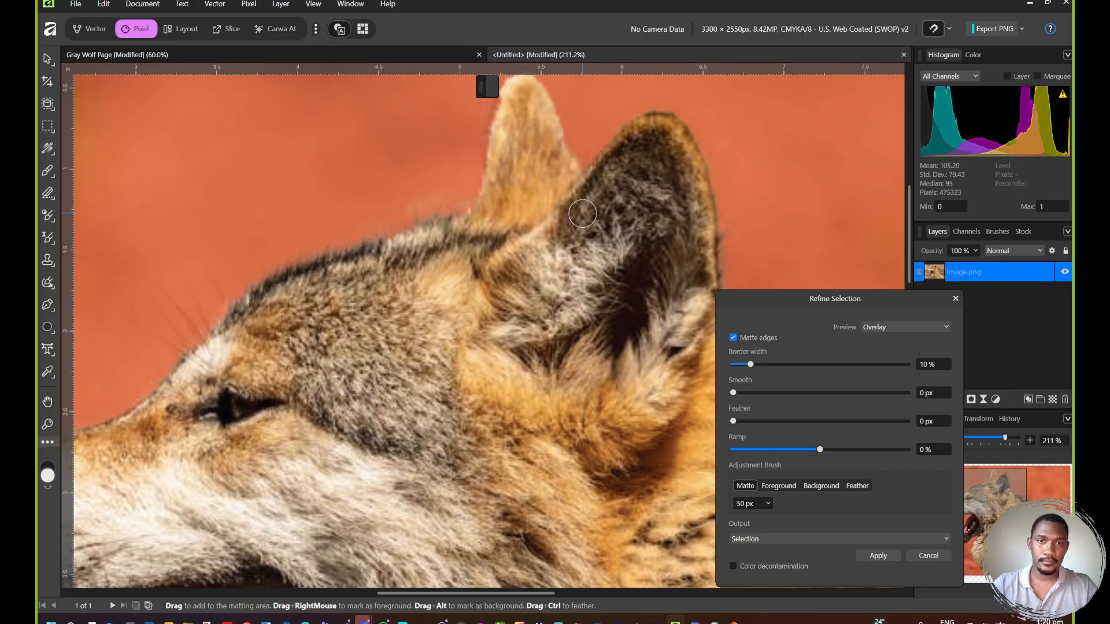
pyautogui.moveTo(691, 228)
pyautogui.mouseDown()
pyautogui.moveTo(459, 182)
pyautogui.moveTo(351, 138)
pyautogui.moveTo(347, 152)
pyautogui.moveTo(408, 215)
pyautogui.moveTo(370, 206)
pyautogui.moveTo(415, 258)
pyautogui.moveTo(480, 285)
pyautogui.moveTo(535, 332)
pyautogui.moveTo(659, 506)
pyautogui.mouseUp()
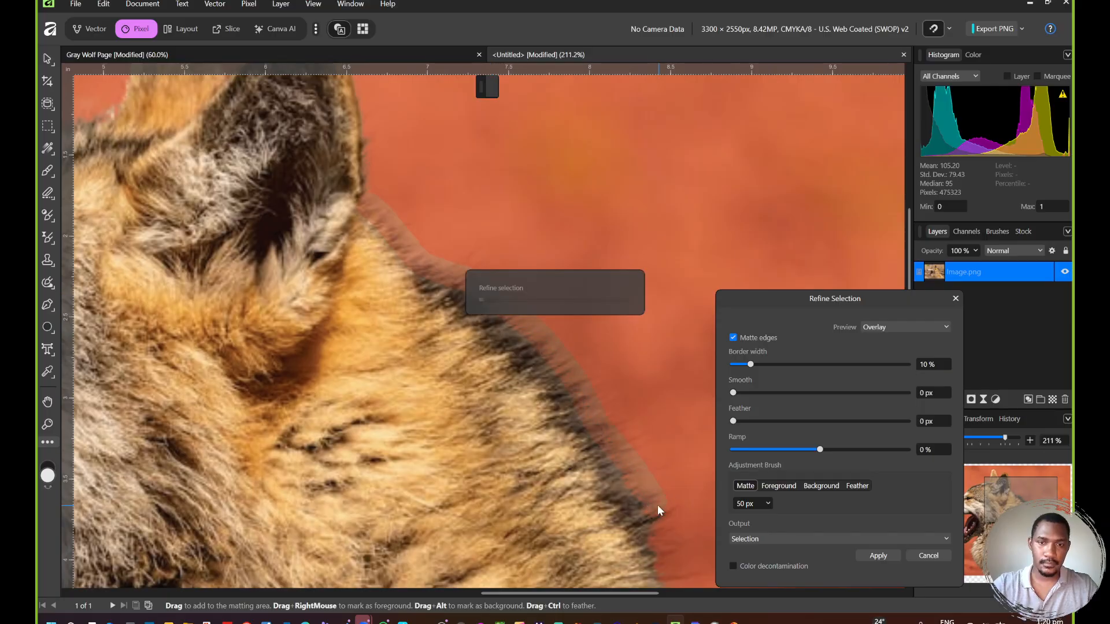
pyautogui.moveTo(649, 441)
pyautogui.mouseDown()
pyautogui.moveTo(543, 297)
pyautogui.moveTo(483, 244)
pyautogui.mouseUp()
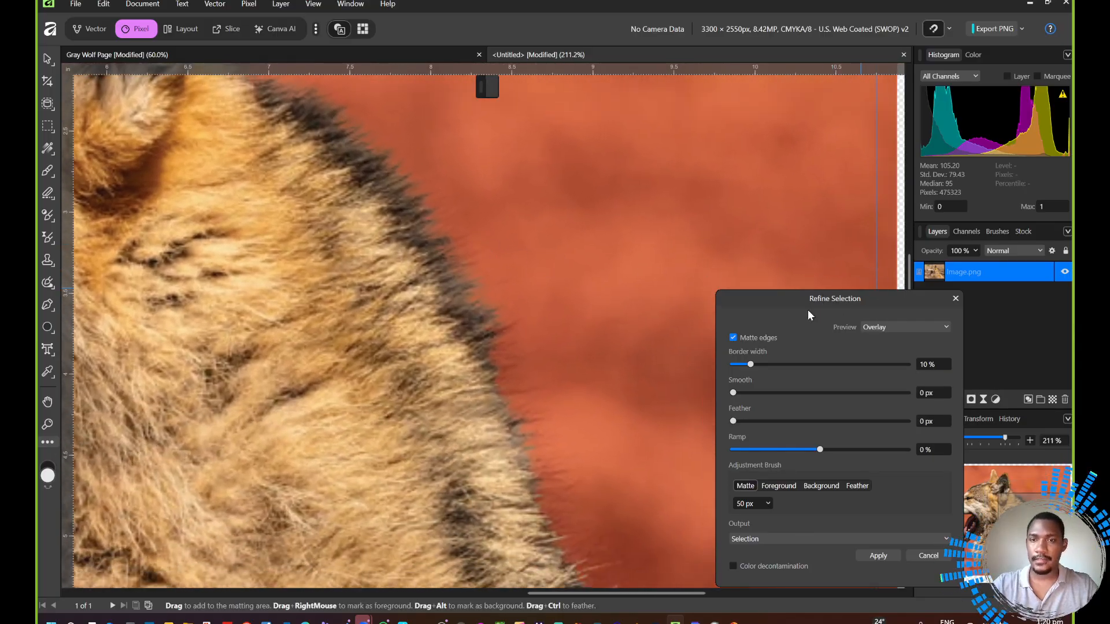
pyautogui.moveTo(518, 335); pyautogui.dragTo(411, 214)
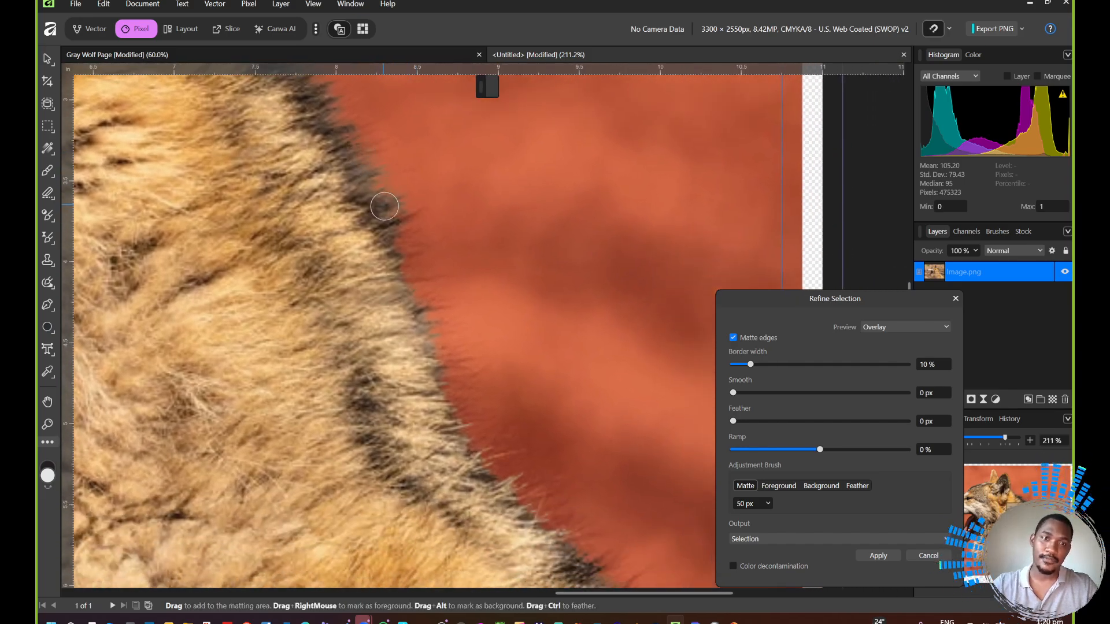
# Step: Enlarge the Matte adjustment brush to 101 px and set the selection's feather to 10 px
pyautogui.press(']')
pyautogui.press(']')
pyautogui.press(']')
pyautogui.press(']')
pyautogui.press(']')
pyautogui.press(']')
pyautogui.press(']')
pyautogui.press(']')
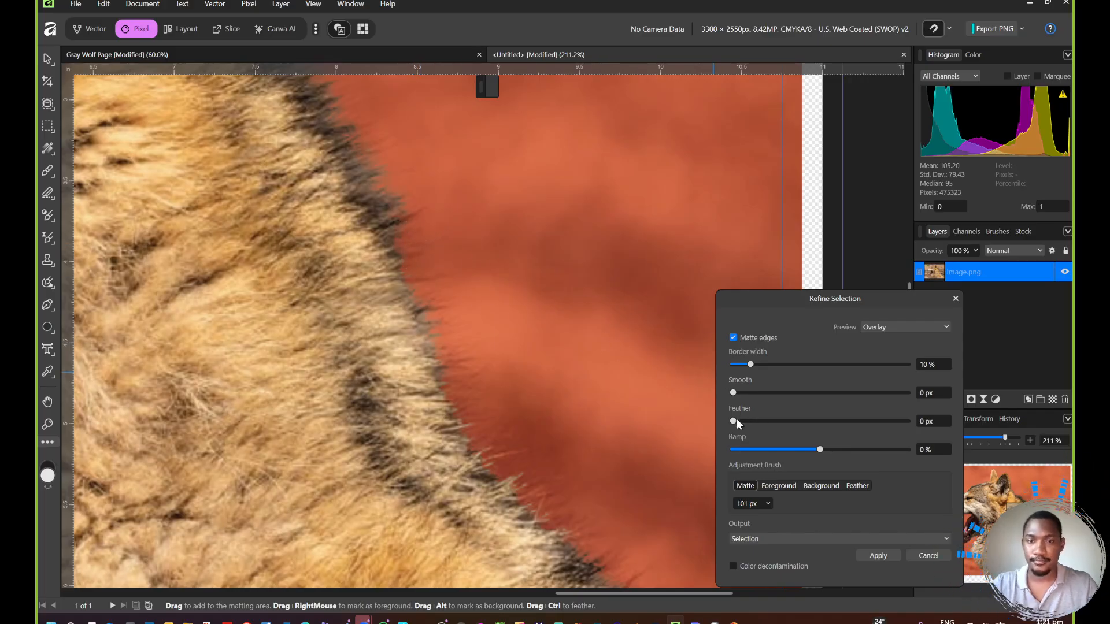
pyautogui.moveTo(734, 422); pyautogui.dragTo(750, 422)
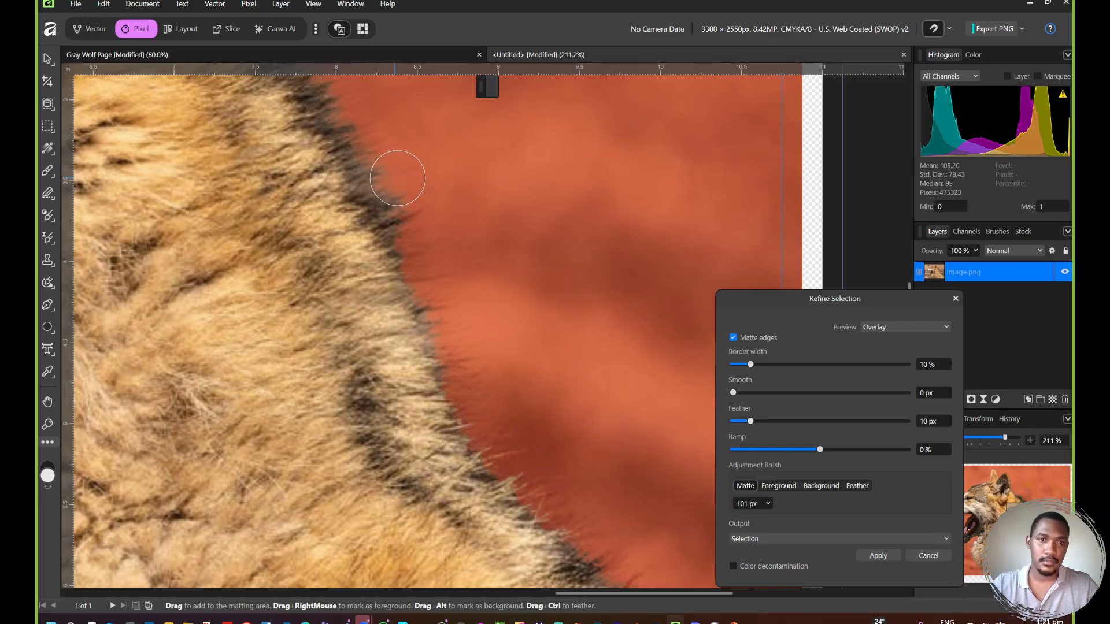
# Step: Brush the matte area along the fur edge of the wolf's neck and back with the larger adjustment brush
pyautogui.moveTo(393, 152)
pyautogui.mouseDown()
pyautogui.moveTo(438, 262)
pyautogui.moveTo(441, 320)
pyautogui.moveTo(414, 228)
pyautogui.moveTo(417, 279)
pyautogui.moveTo(461, 404)
pyautogui.moveTo(642, 578)
pyautogui.mouseUp()
pyautogui.moveTo(605, 482); pyautogui.dragTo(376, 197)
pyautogui.moveTo(368, 258)
pyautogui.mouseDown()
pyautogui.moveTo(565, 401)
pyautogui.moveTo(522, 397)
pyautogui.moveTo(445, 317)
pyautogui.moveTo(566, 407)
pyautogui.moveTo(569, 373)
pyautogui.mouseUp()
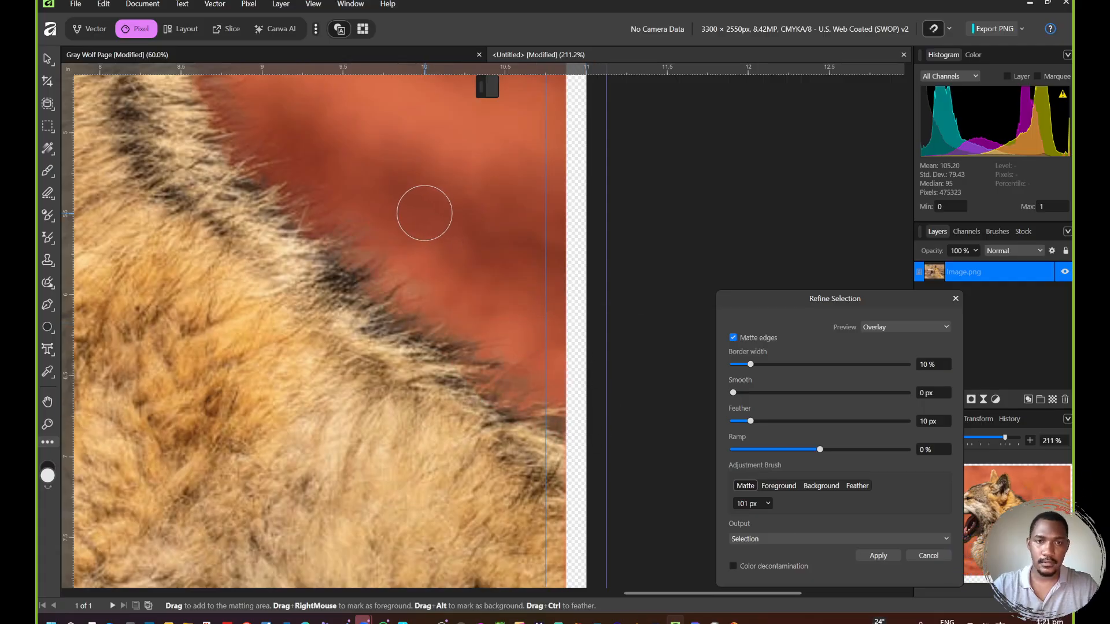
pyautogui.scroll(-3, 425, 213)
pyautogui.press('space')
pyautogui.moveTo(294, 224); pyautogui.dragTo(613, 501)
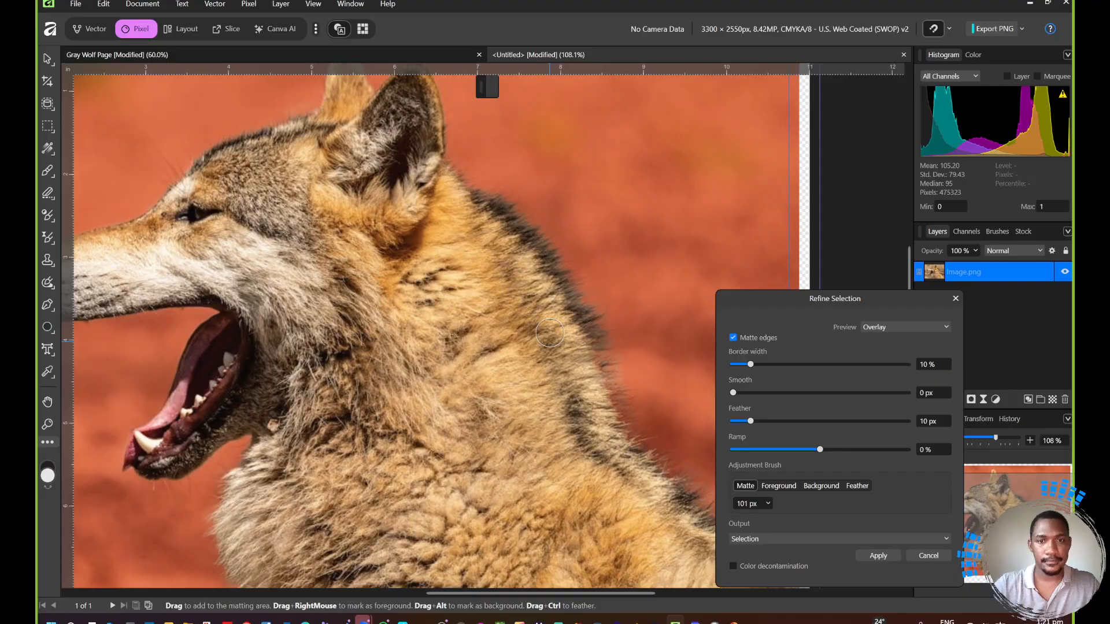
pyautogui.moveTo(633, 377)
pyautogui.mouseDown()
pyautogui.moveTo(654, 416)
pyautogui.moveTo(622, 377)
pyautogui.mouseUp()
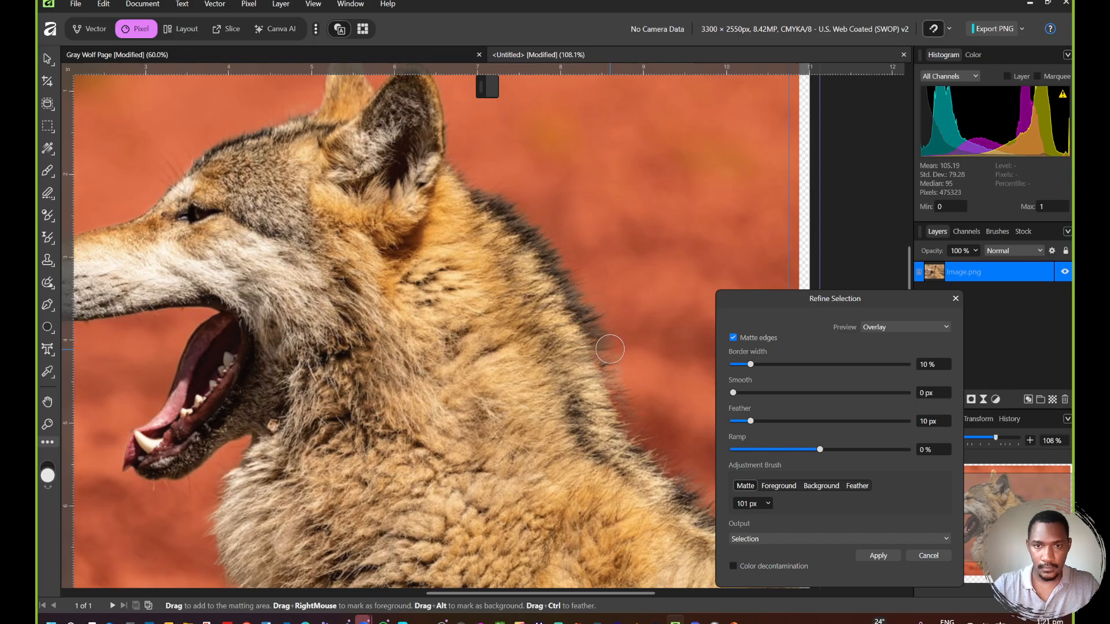
# Step: Apply the refined selection and turn it into a mask on the wolf photo's layer
pyautogui.scroll(-5, 590, 344)
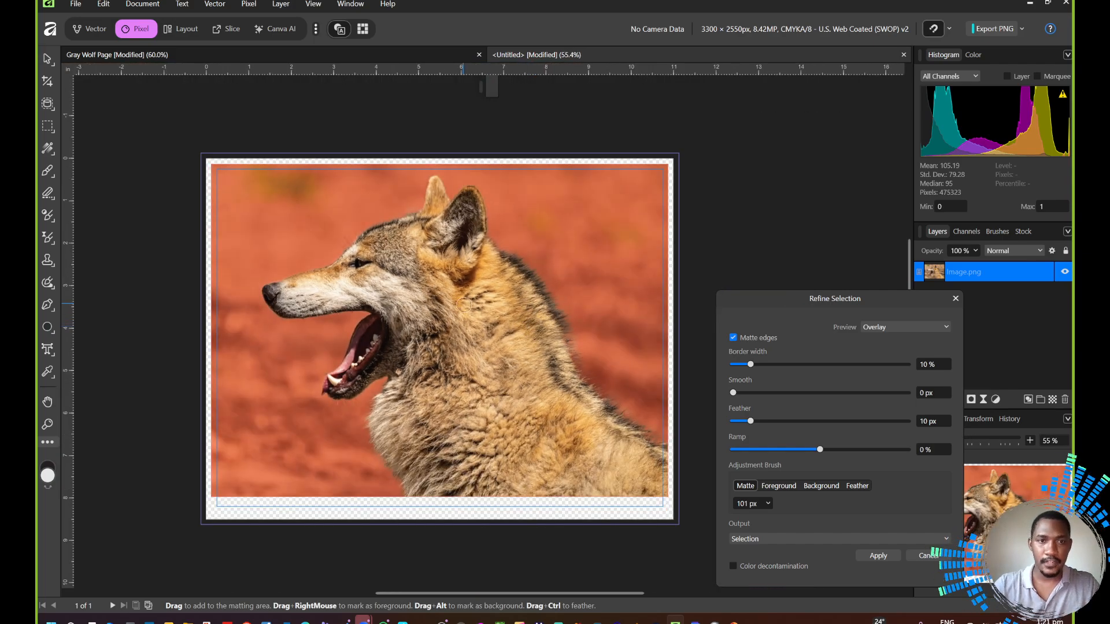
pyautogui.click(878, 555)
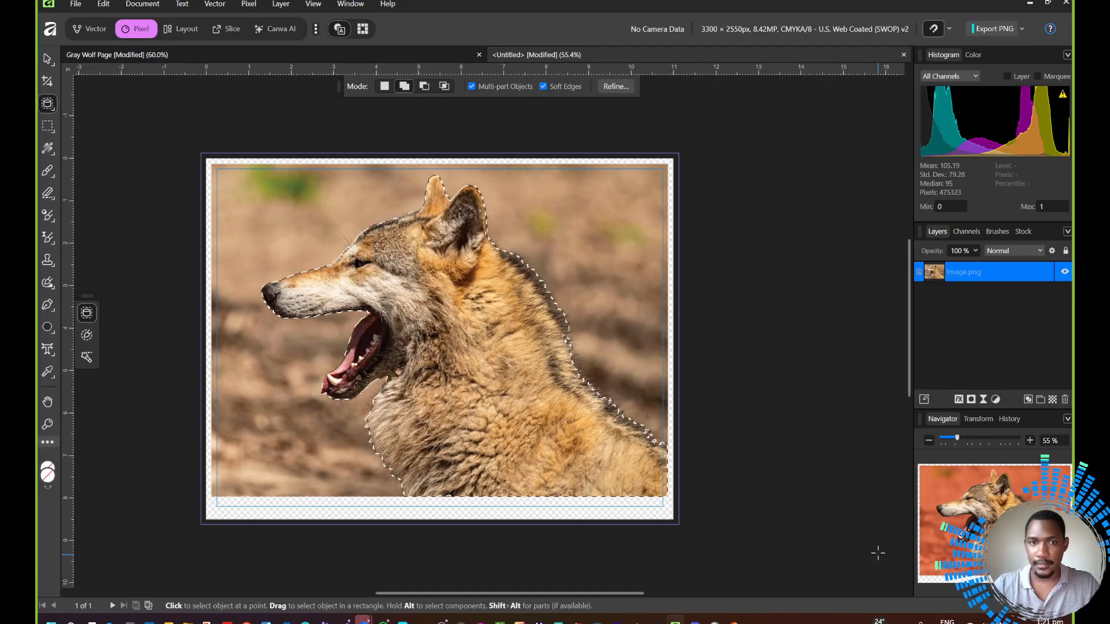
pyautogui.click(971, 399)
# Step: Inspect the masked fur edge along the wolf's back and clear the selection
pyautogui.scroll(5, 562, 393)
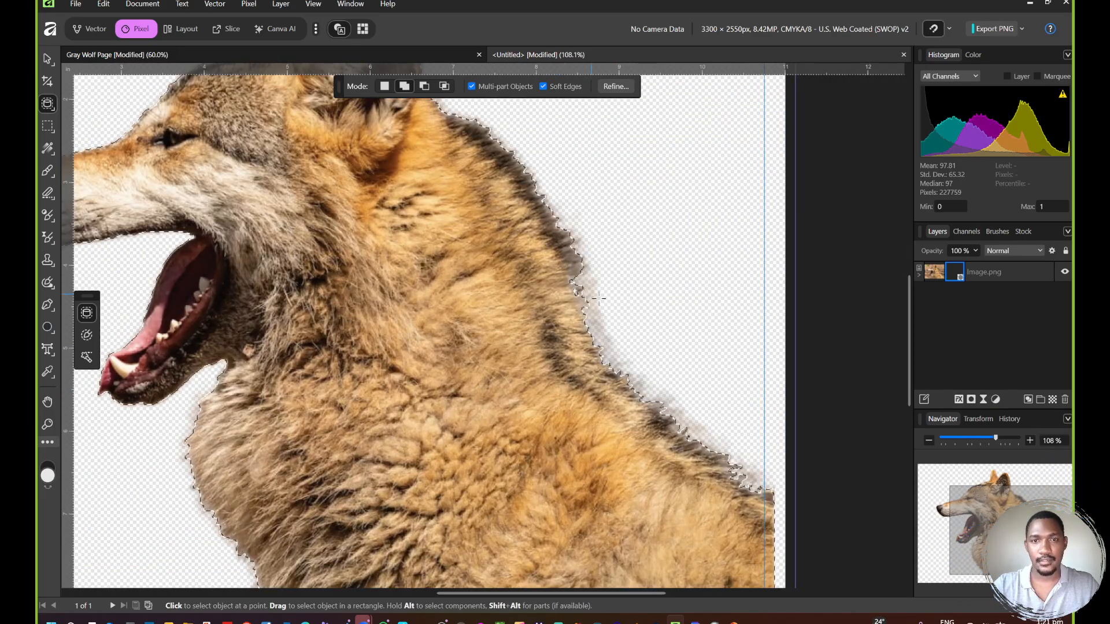
pyautogui.press('space')
pyautogui.moveTo(302, 400); pyautogui.dragTo(267, 307)
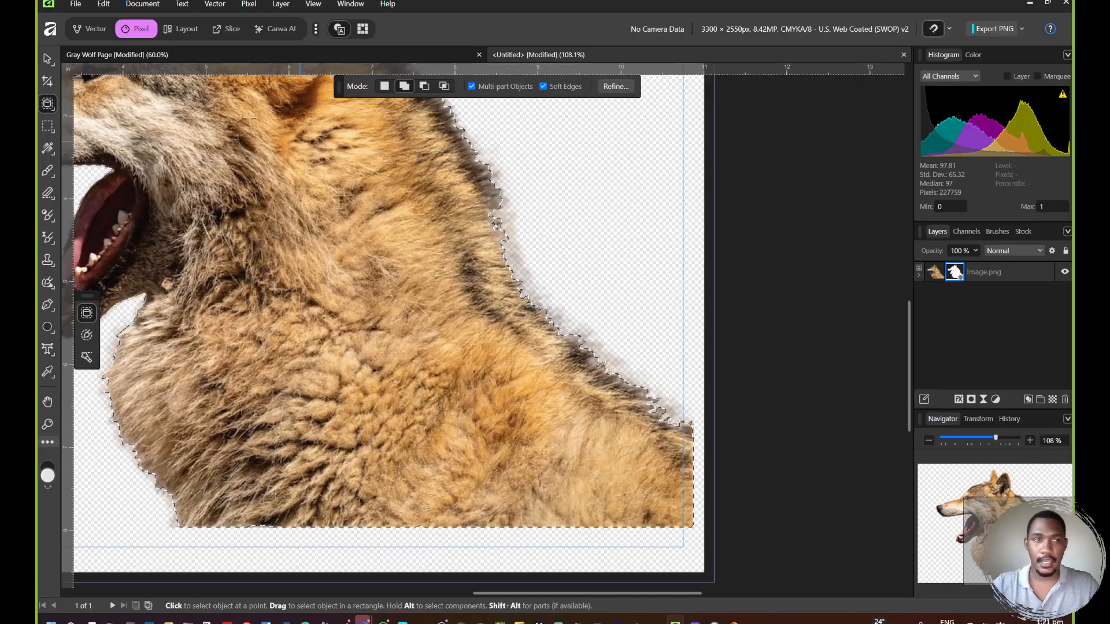
pyautogui.click(48, 127)
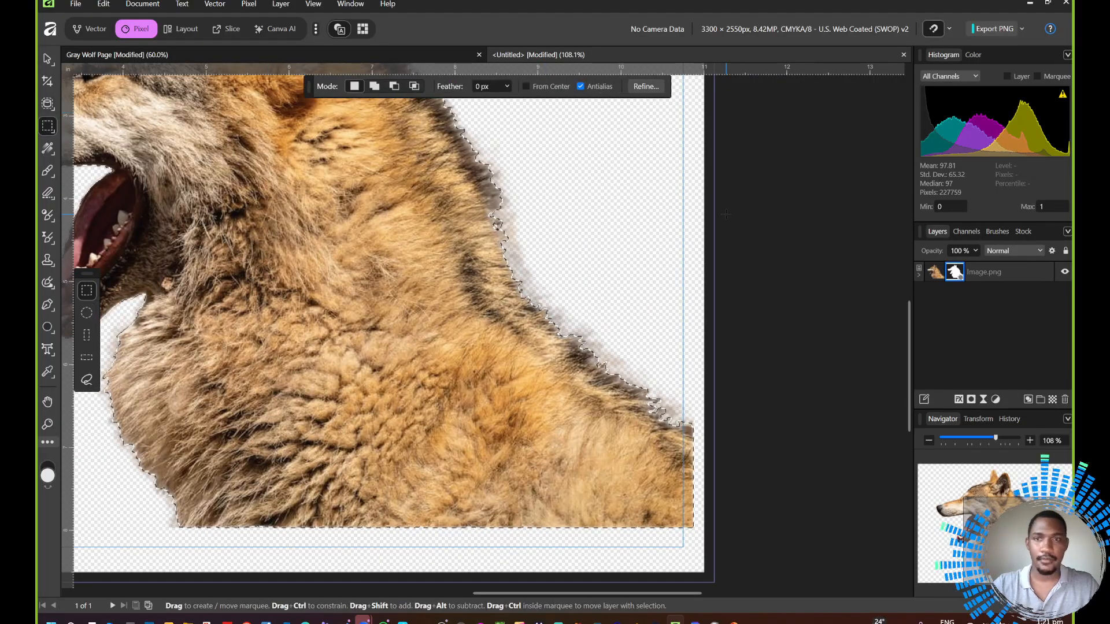
pyautogui.click(622, 233)
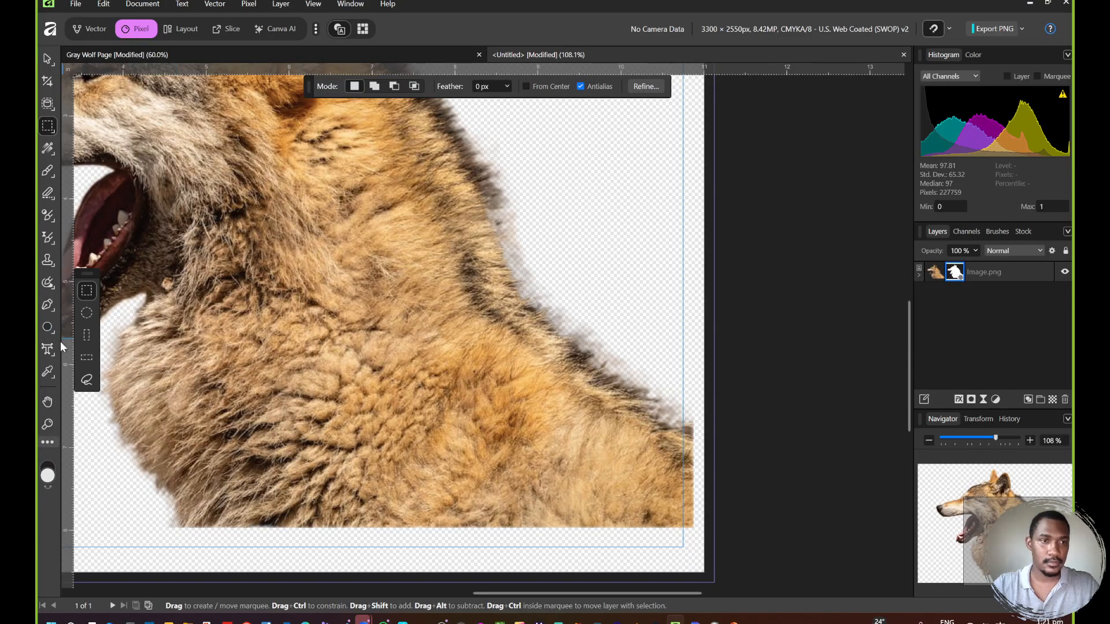
# Step: Test a Paint Brush dab on the wolf's mask at the back of the neck and reduce the brush width to 140 px
pyautogui.click(49, 172)
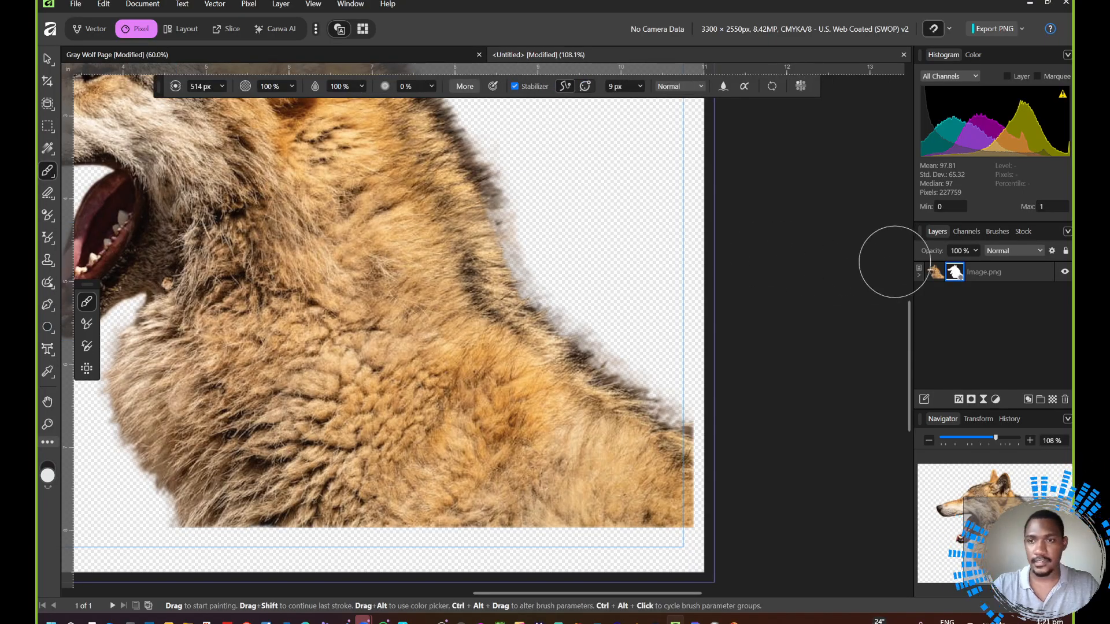
pyautogui.click(488, 272)
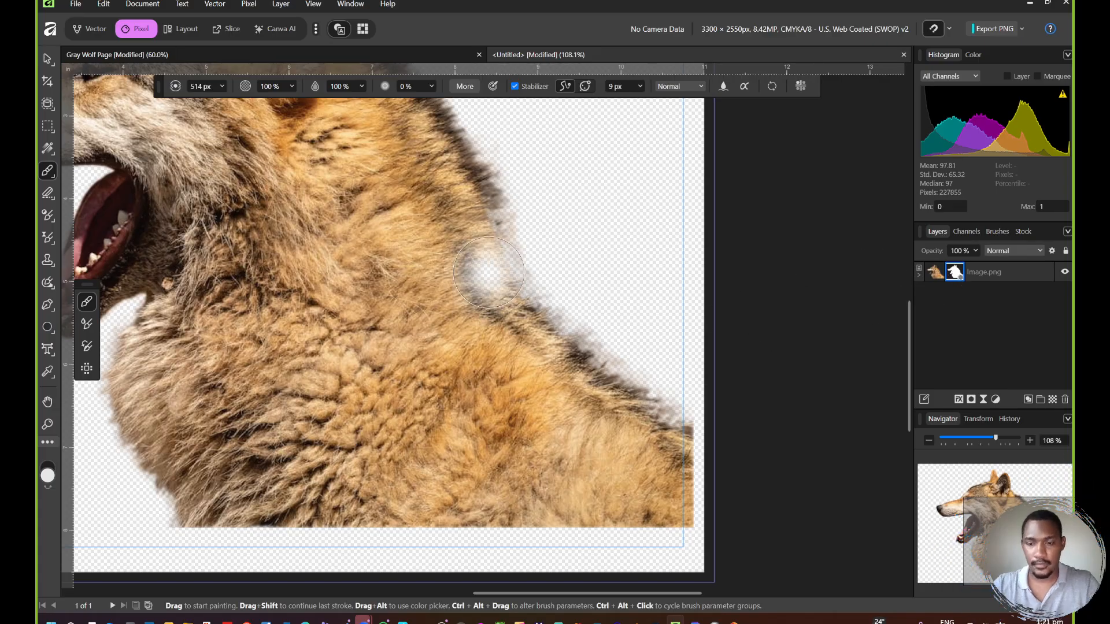
pyautogui.press('[')
pyautogui.press('[')
pyautogui.press('[')
pyautogui.press('[')
pyautogui.press('[')
pyautogui.press('[')
pyautogui.press('[')
pyautogui.press('[')
pyautogui.press('[')
pyautogui.press('[')
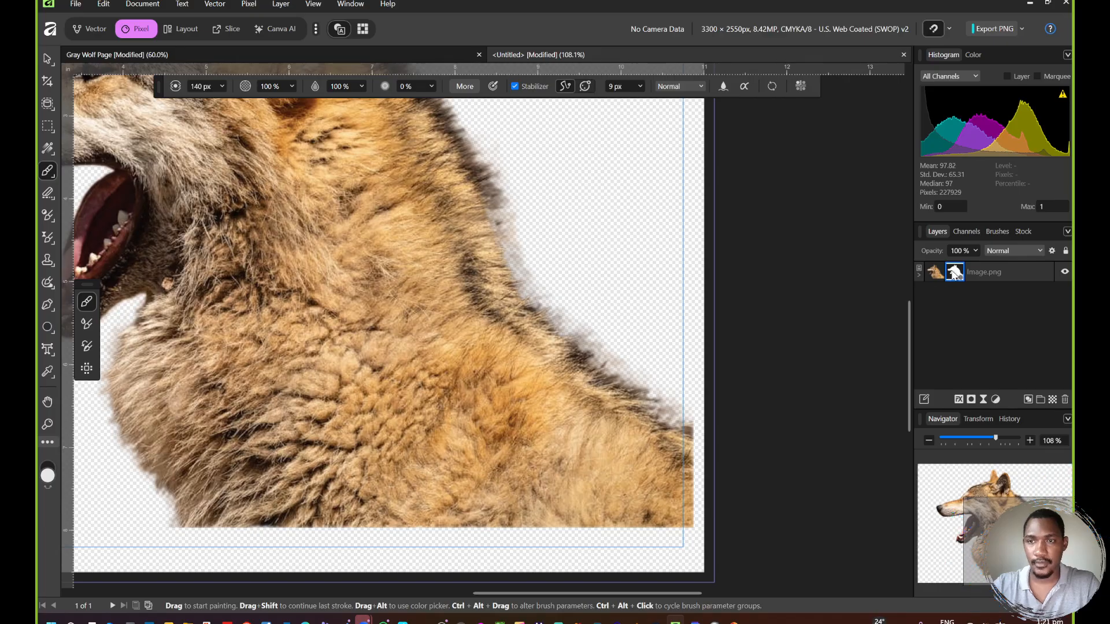
# Step: Paint white on the wolf's mask with a 372 px brush along the back of the neck and shoulder to restore fur
pyautogui.click(953, 275)
pyautogui.click(49, 467)
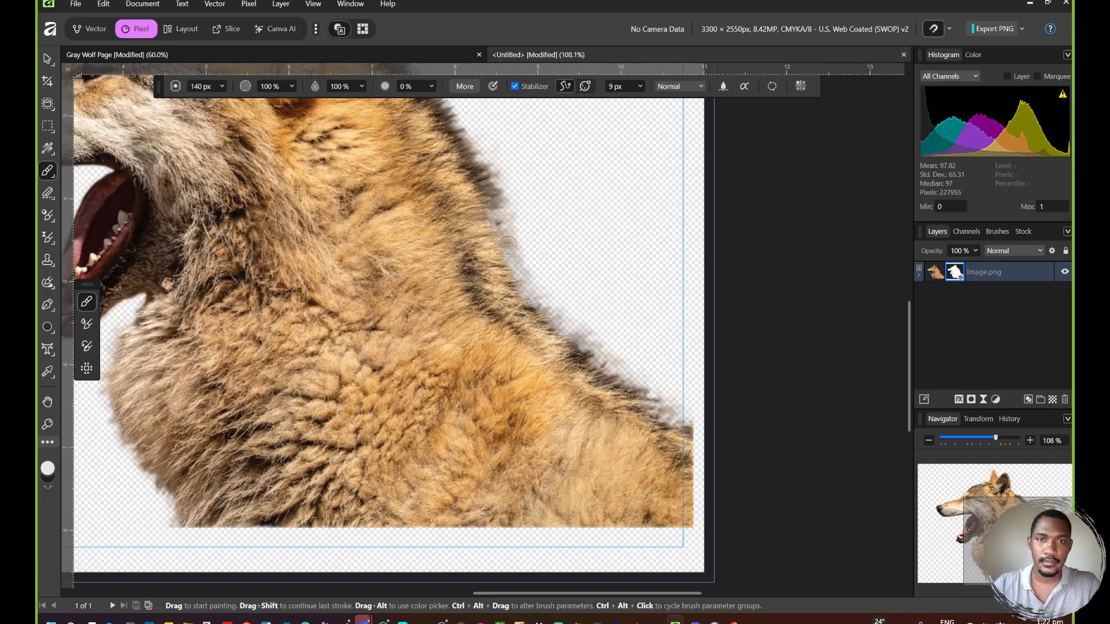
pyautogui.press(']')
pyautogui.press(']')
pyautogui.press(']')
pyautogui.press(']')
pyautogui.press(']')
pyautogui.press(']')
pyautogui.press(']')
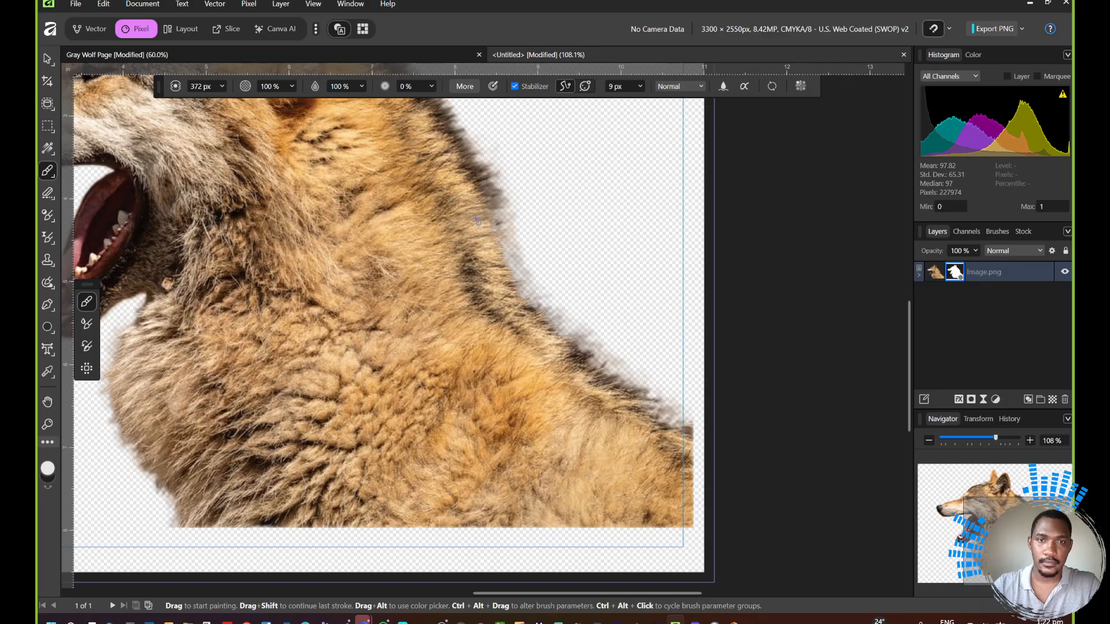
pyautogui.moveTo(491, 232)
pyautogui.mouseDown()
pyautogui.moveTo(539, 341)
pyautogui.moveTo(582, 392)
pyautogui.moveTo(683, 448)
pyautogui.moveTo(646, 428)
pyautogui.mouseUp()
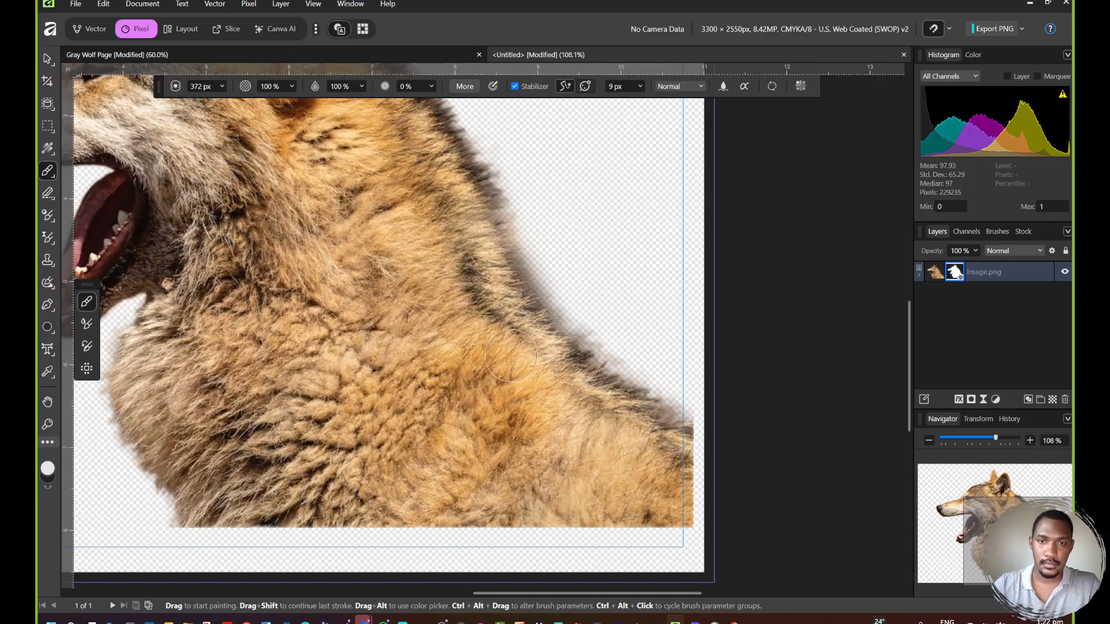
# Step: Paint black on the mask along the outer edge of the wolf's neck and back to trim the leftover background
pyautogui.moveTo(511, 356)
pyautogui.mouseDown()
pyautogui.moveTo(595, 292)
pyautogui.moveTo(659, 260)
pyautogui.mouseUp()
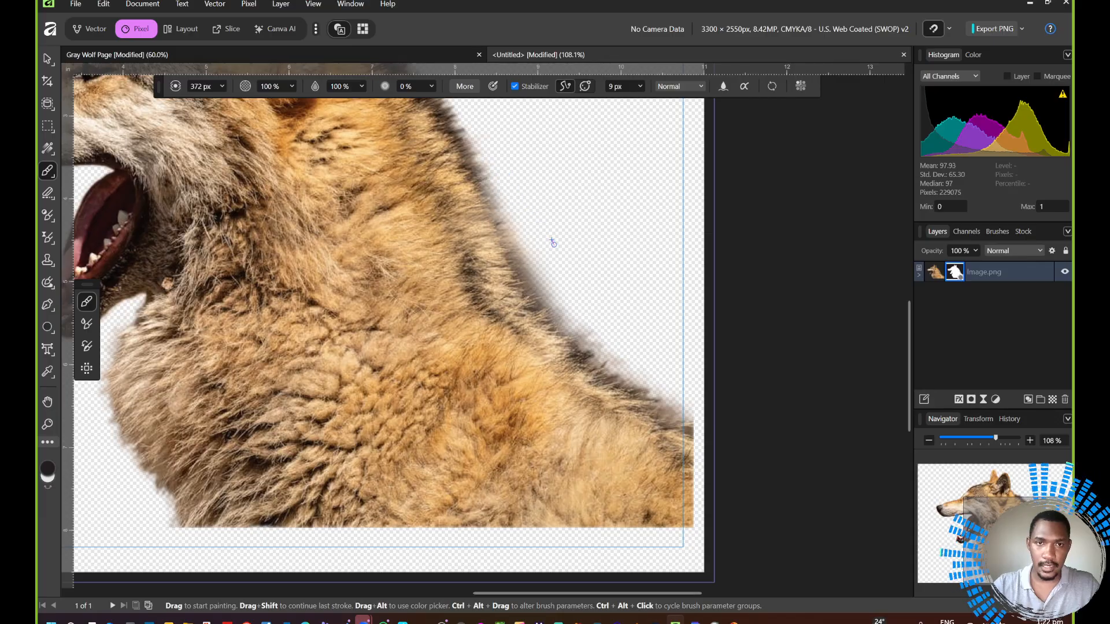
pyautogui.moveTo(552, 256)
pyautogui.mouseDown()
pyautogui.moveTo(685, 392)
pyautogui.moveTo(688, 425)
pyautogui.mouseUp()
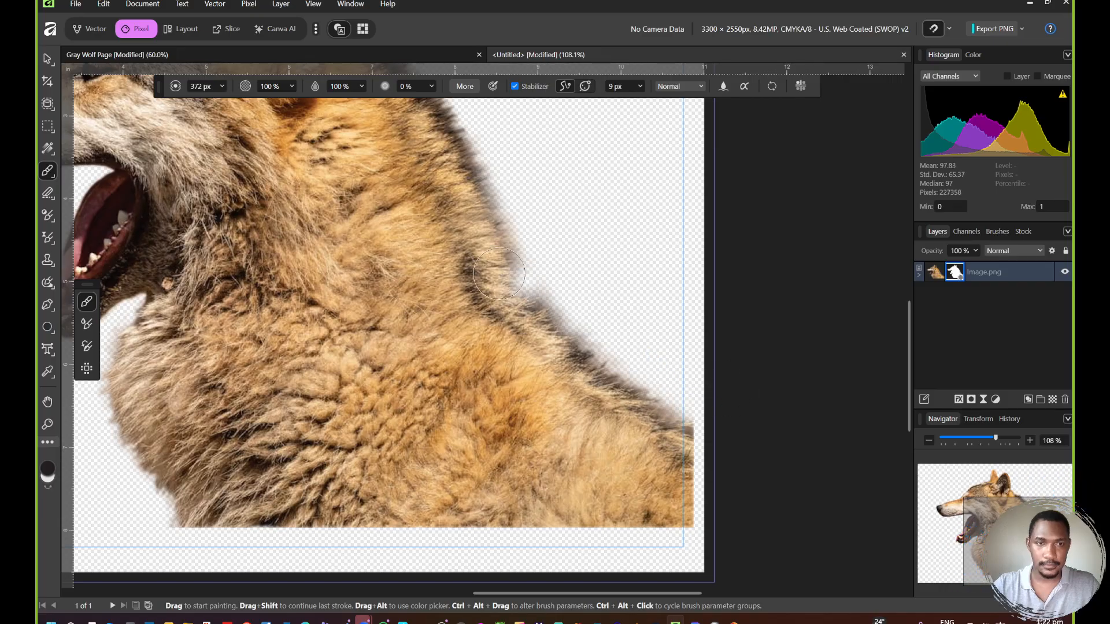
pyautogui.scroll(-5, 404, 279)
pyautogui.scroll(-3, 397, 279)
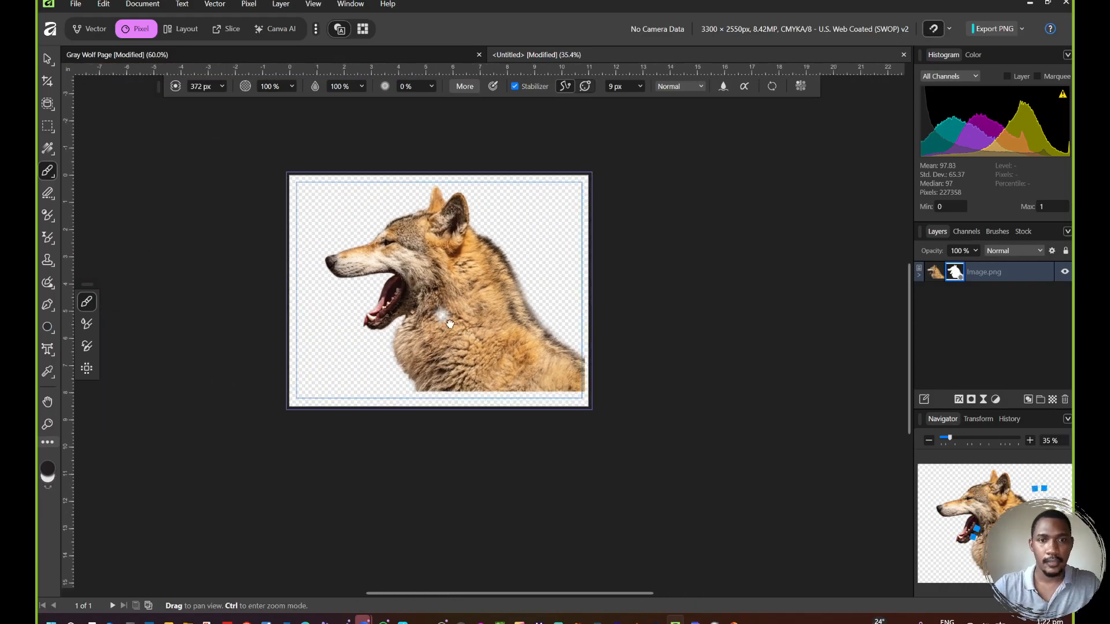
# Step: Move the wolf cutout so its body meets the page's bottom and right edges
pyautogui.click(49, 58)
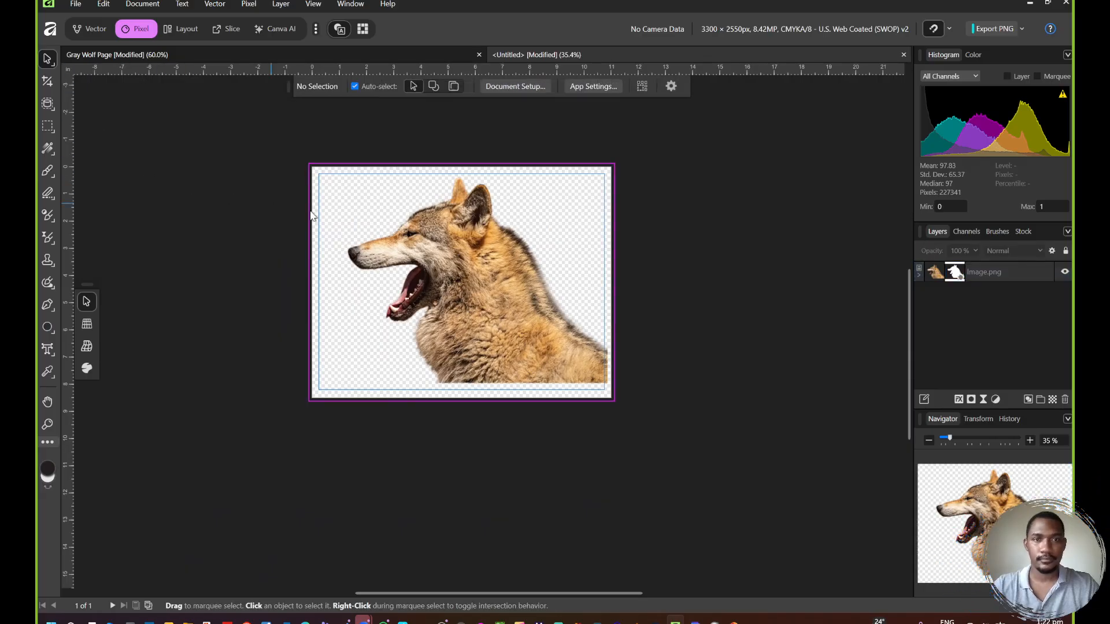
pyautogui.moveTo(490, 294)
pyautogui.mouseDown()
pyautogui.moveTo(478, 312)
pyautogui.moveTo(493, 305)
pyautogui.mouseUp()
pyautogui.click(135, 264)
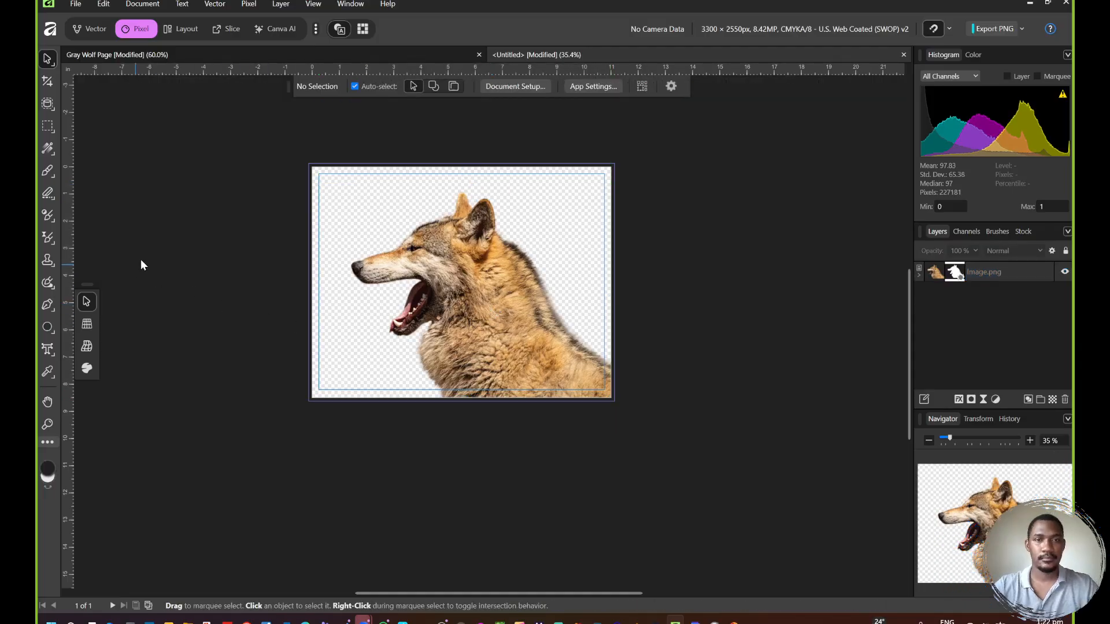
# Step: Shrink the wolf cutout proportionally to about 268%, keeping it anchored in the page's bottom-right corner
pyautogui.click(454, 248)
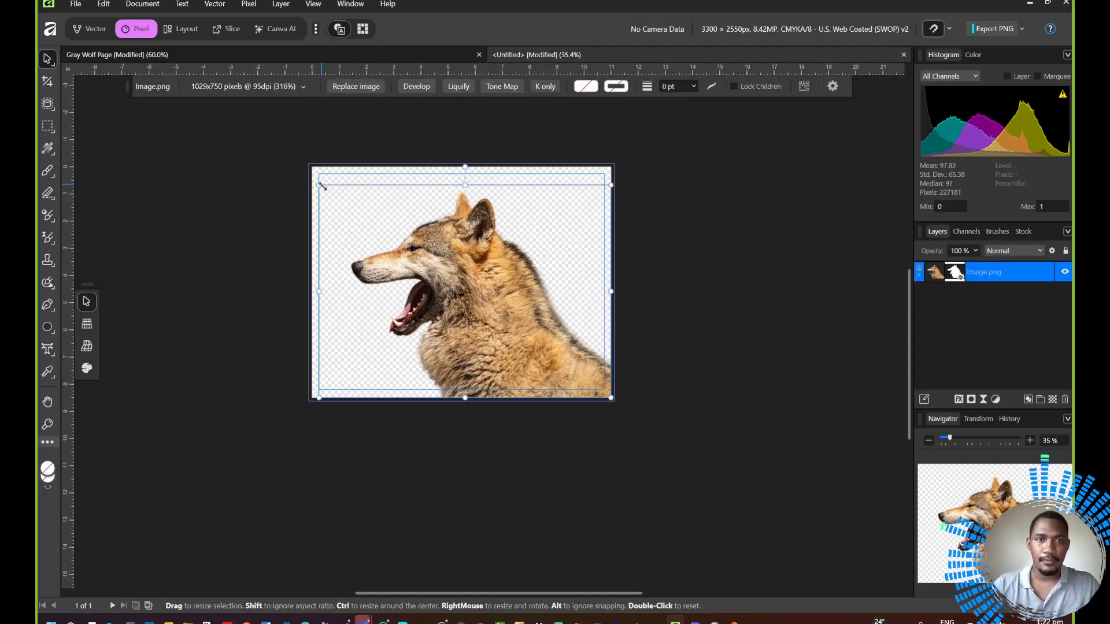
pyautogui.moveTo(319, 185); pyautogui.dragTo(363, 218)
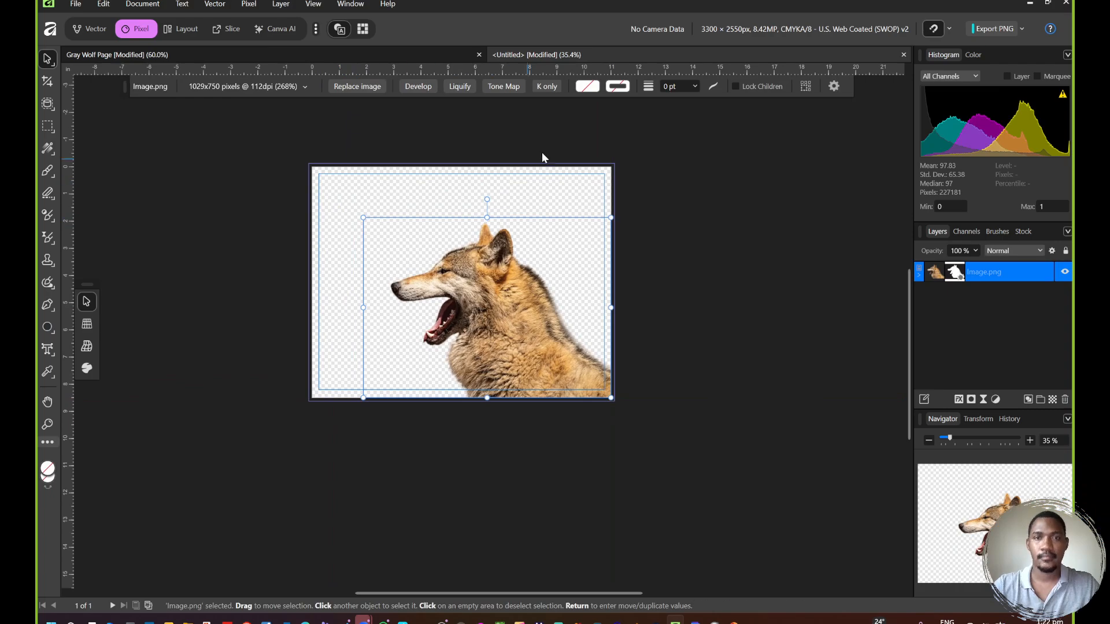
pyautogui.click(563, 142)
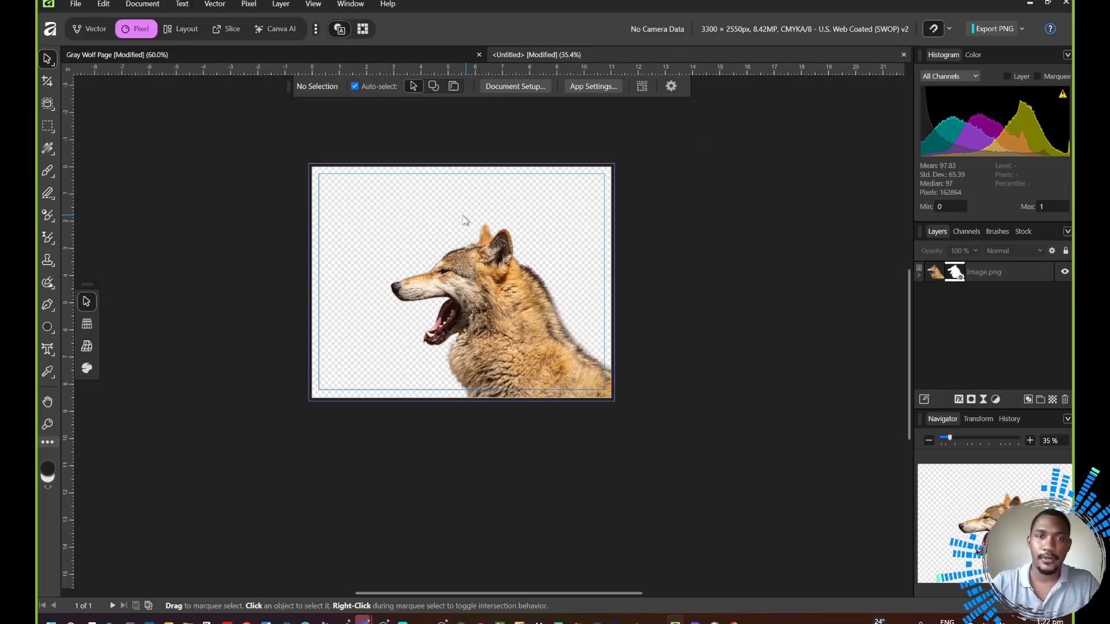
# Step: Set the font for new artistic text to Montserrat
pyautogui.scroll(2, 466, 220)
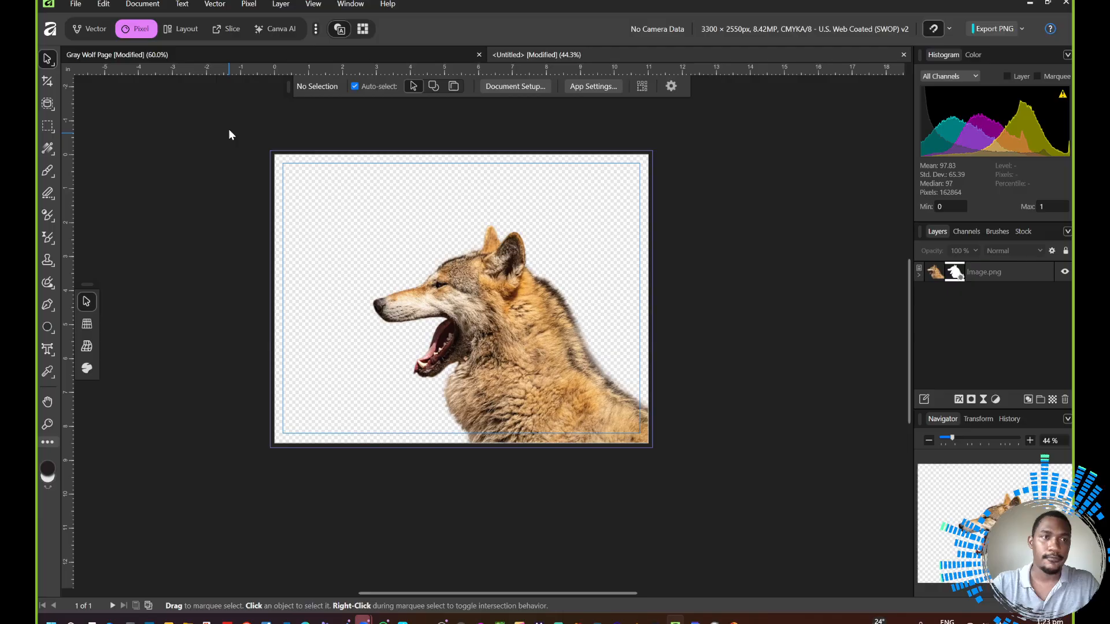
pyautogui.click(48, 350)
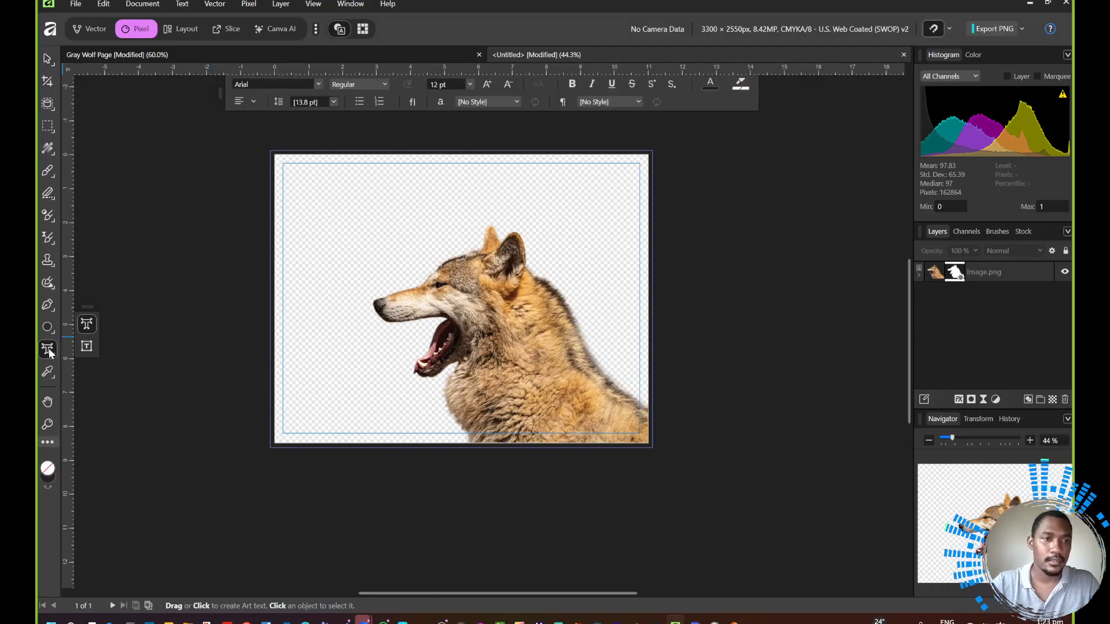
pyautogui.click(318, 84)
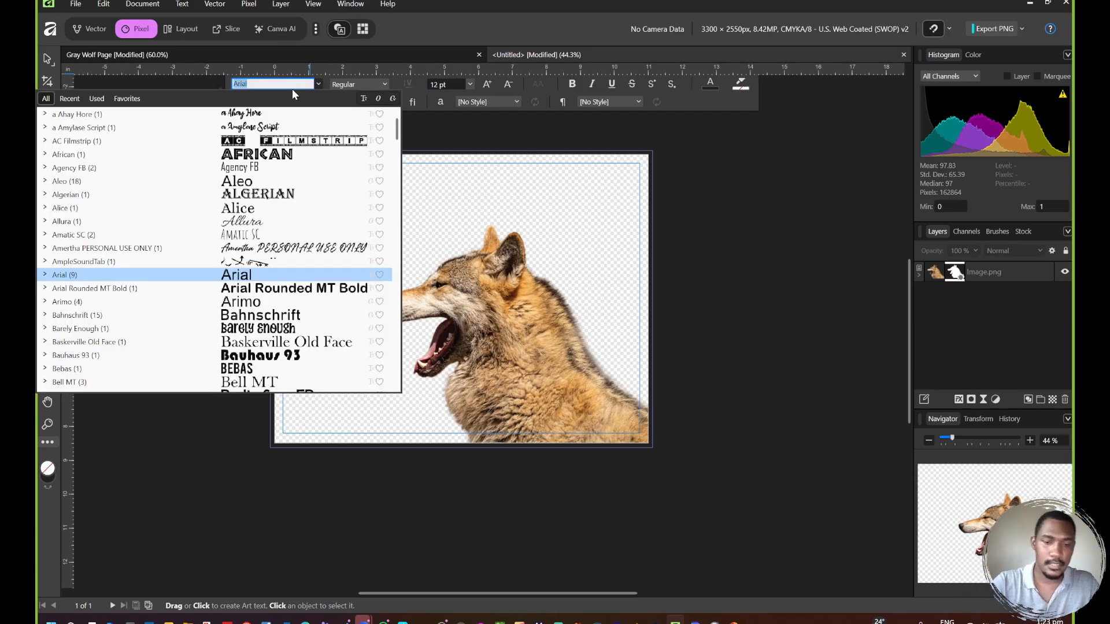
pyautogui.write('montserrat')
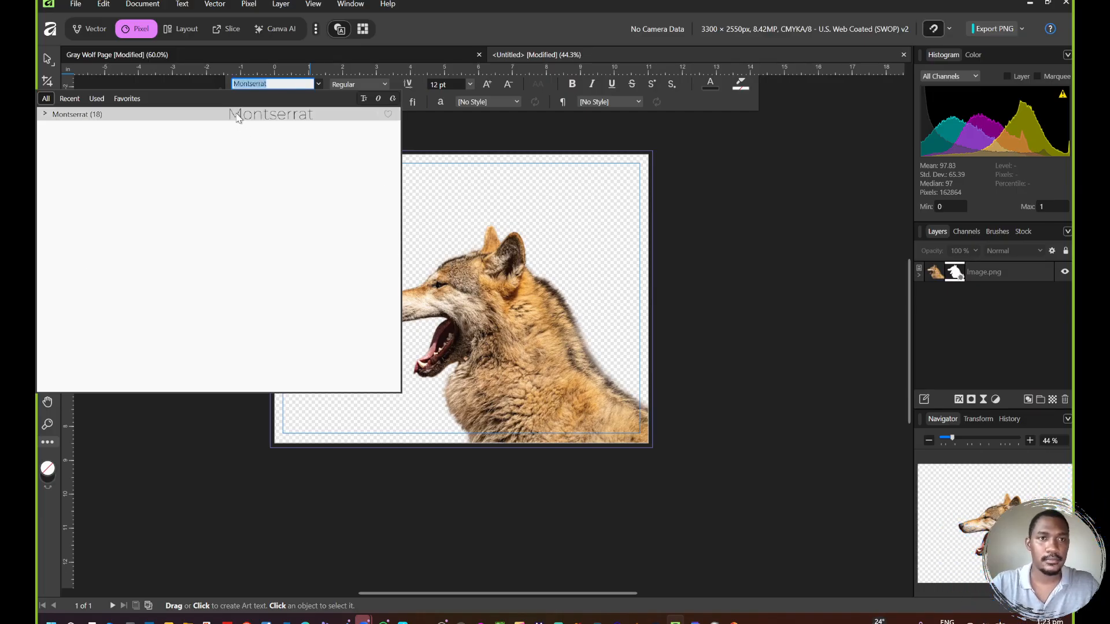
pyautogui.click(235, 114)
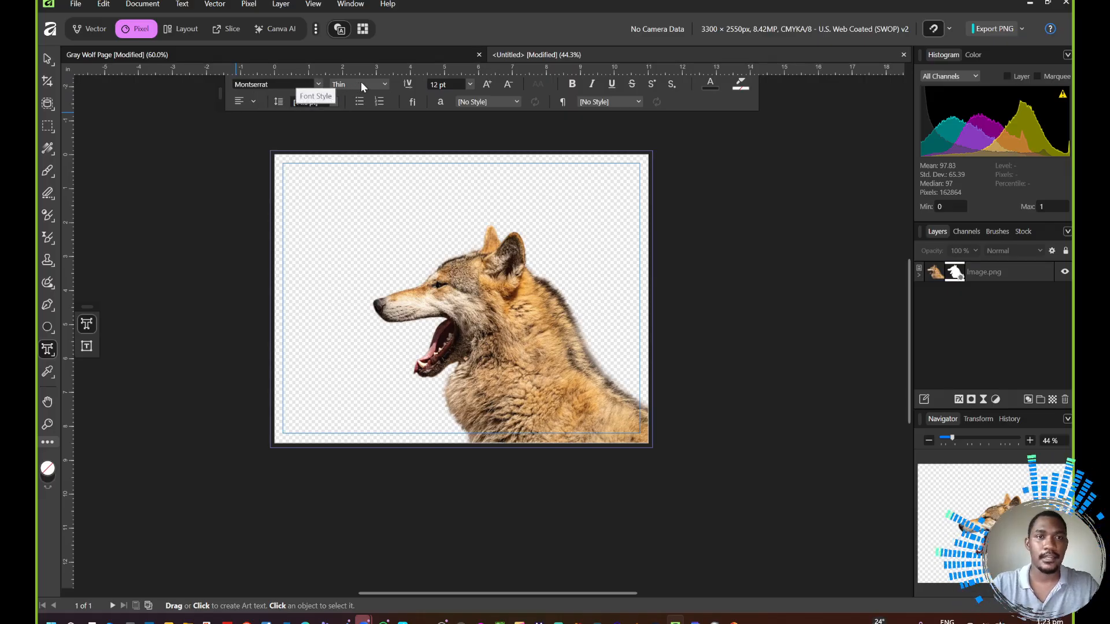
# Step: Set the font style to Bold and add the artistic text "Gray Wolf" at the page's top-left margin corner
pyautogui.click(383, 84)
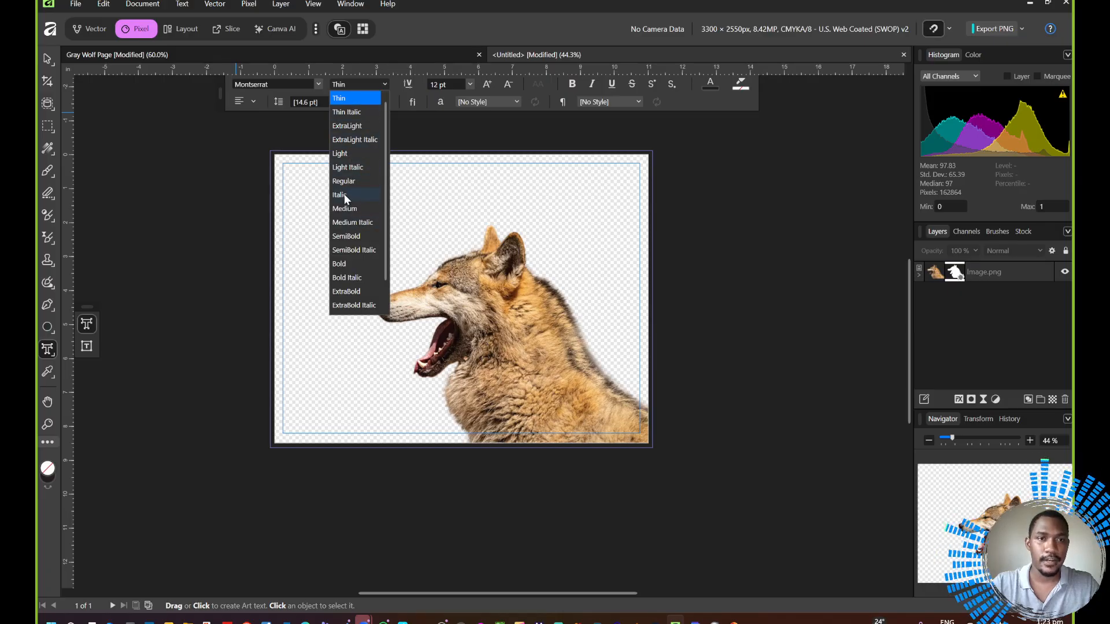
pyautogui.click(346, 264)
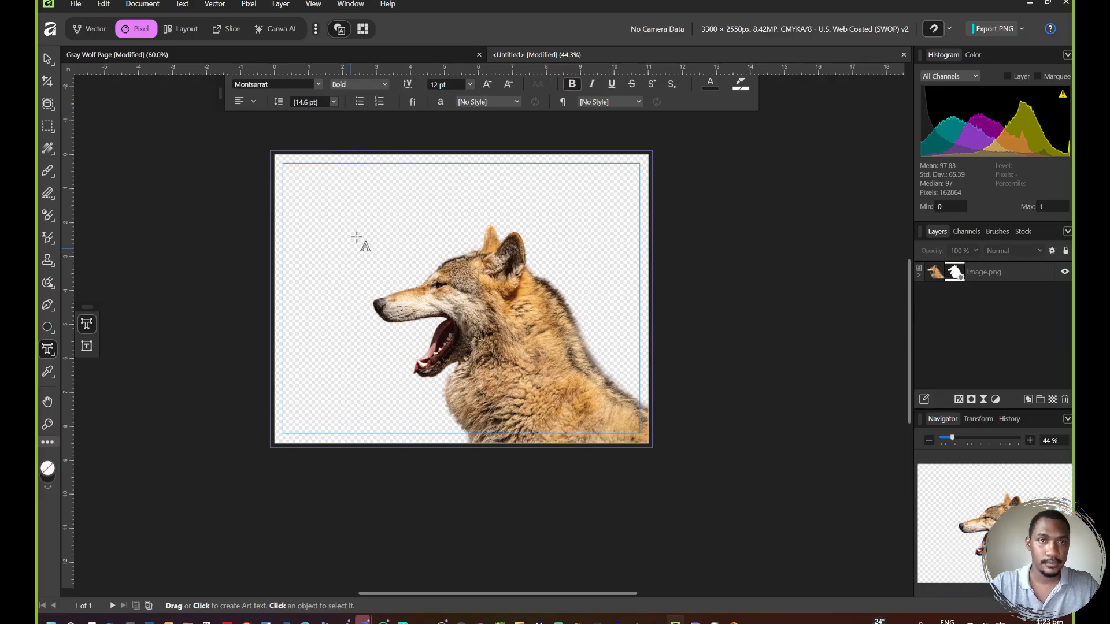
pyautogui.click(284, 164)
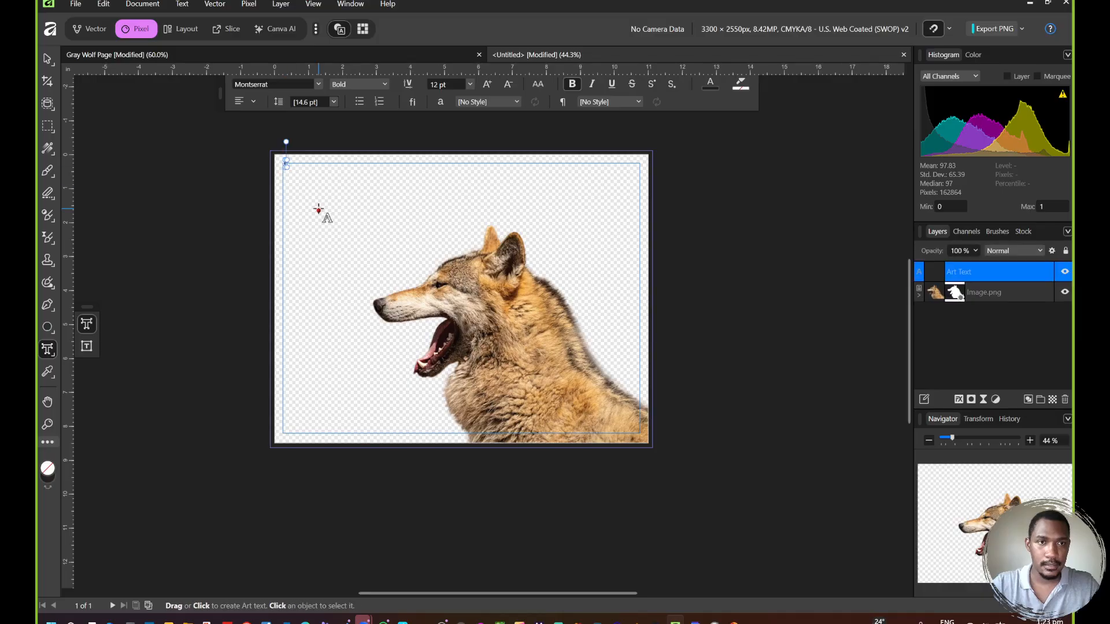
pyautogui.scroll(2, 322, 186)
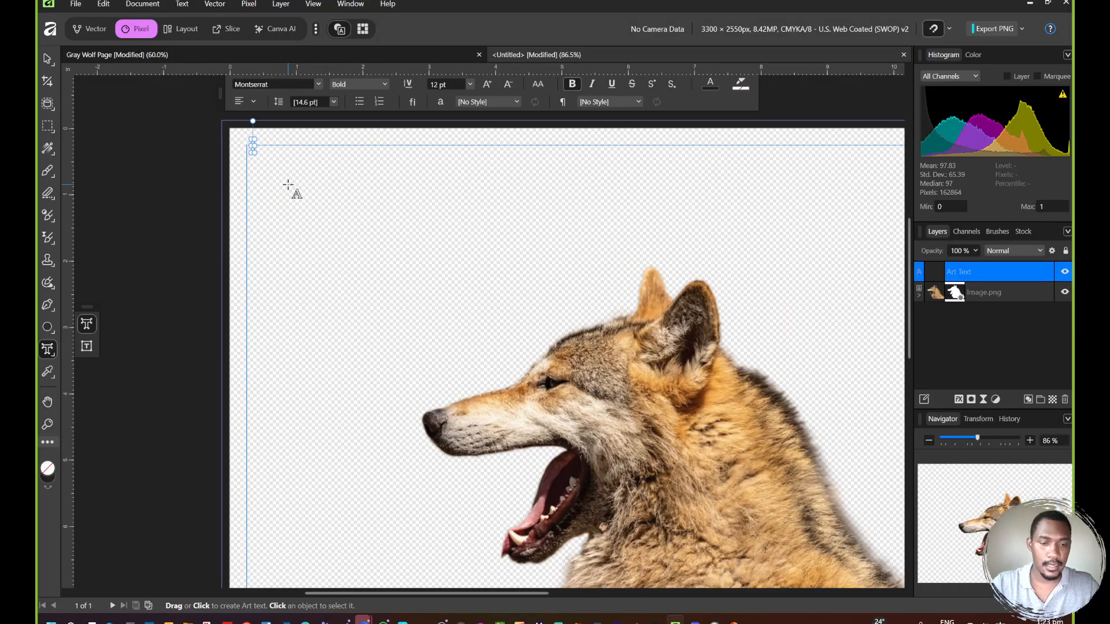
pyautogui.write('Gray')
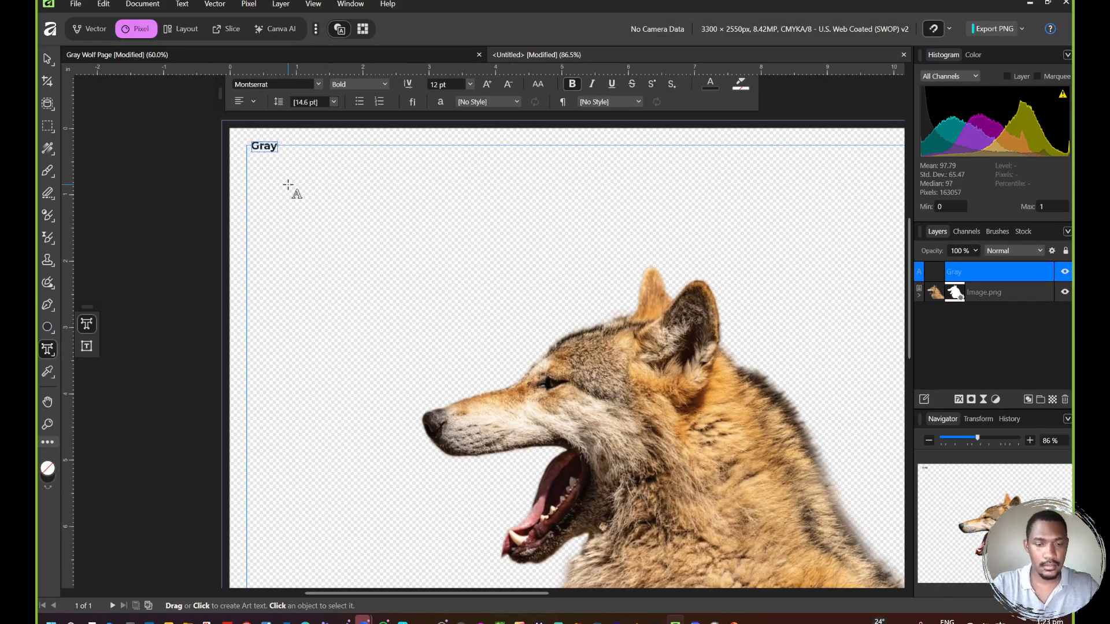
pyautogui.write(' Wolf')
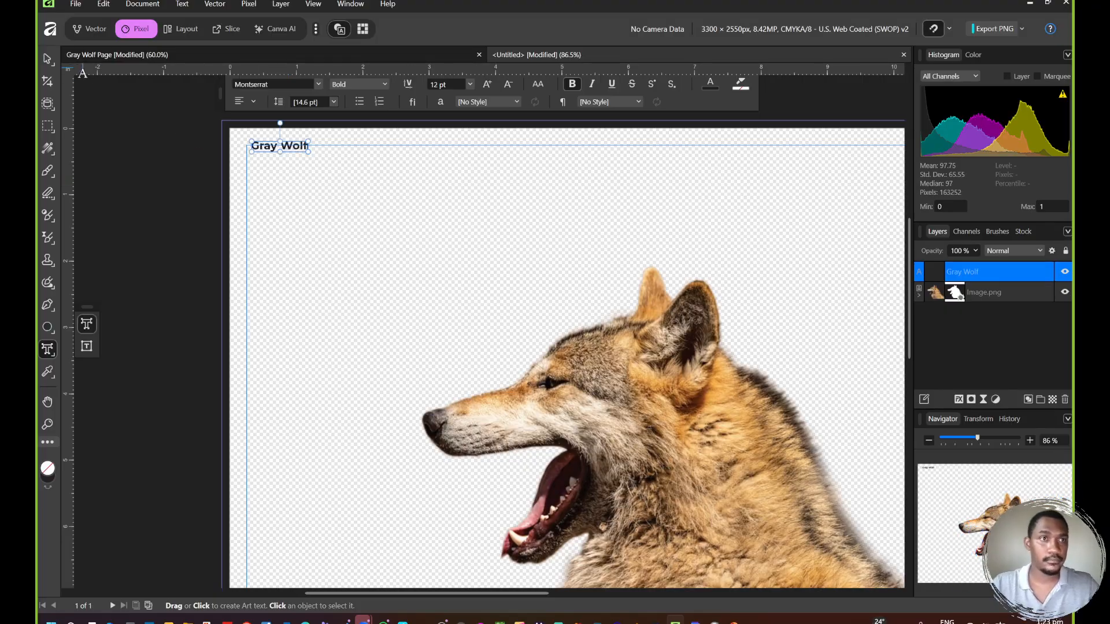
pyautogui.press('Escape')
# Step: Set the "Gray Wolf" title to 48 pt and scale it up proportionally to about 64.4 pt
pyautogui.scroll(-2, 361, 193)
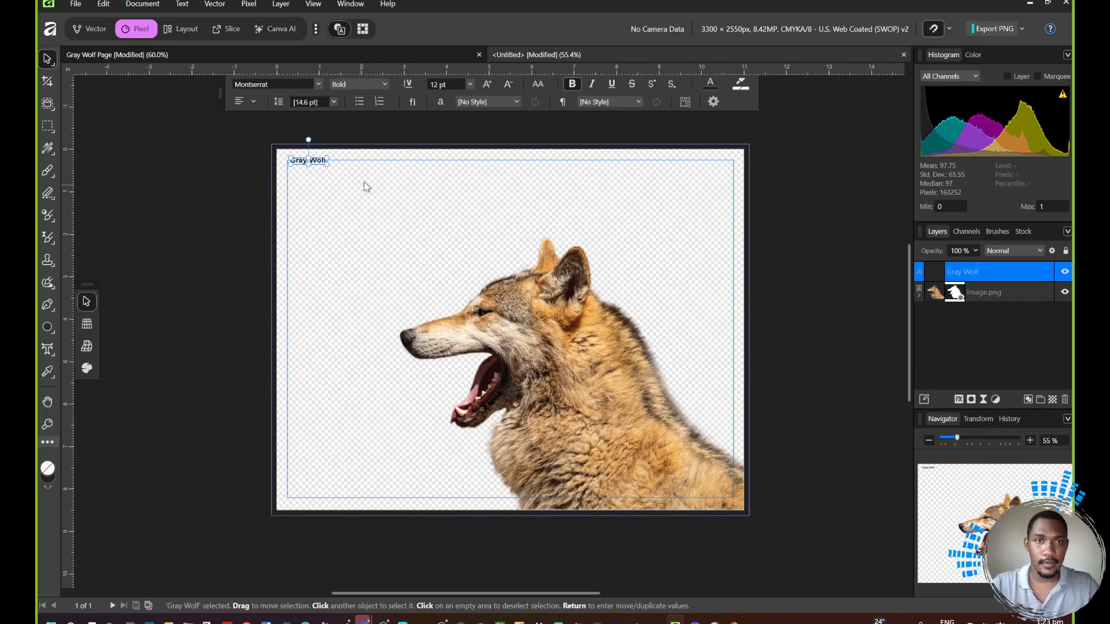
pyautogui.click(472, 84)
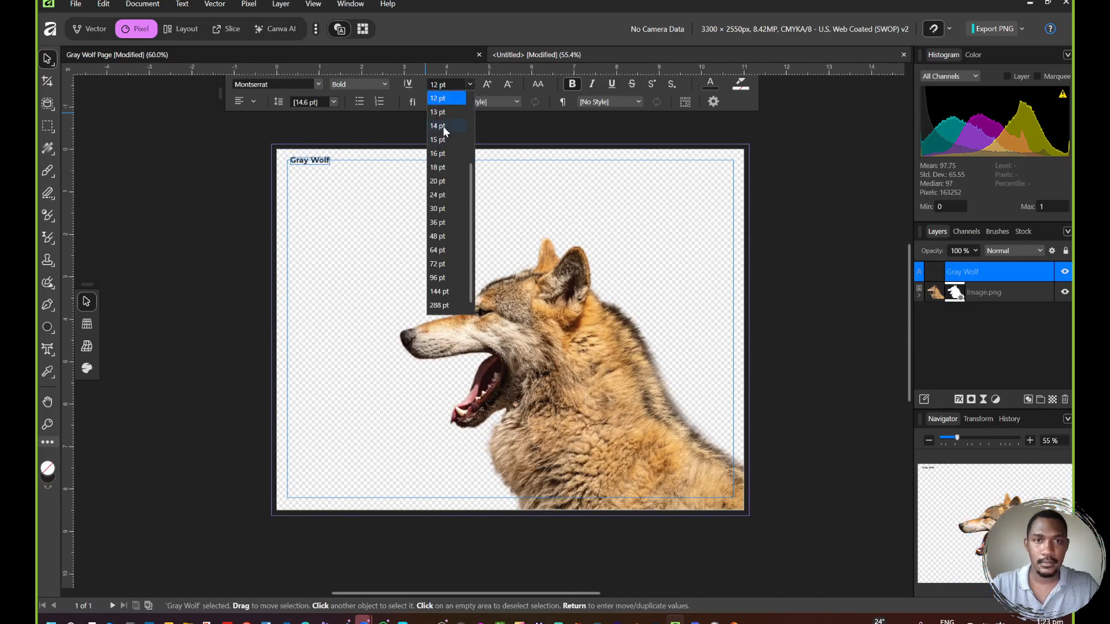
pyautogui.click(438, 236)
pyautogui.moveTo(374, 169); pyautogui.dragTo(475, 228)
pyautogui.click(186, 148)
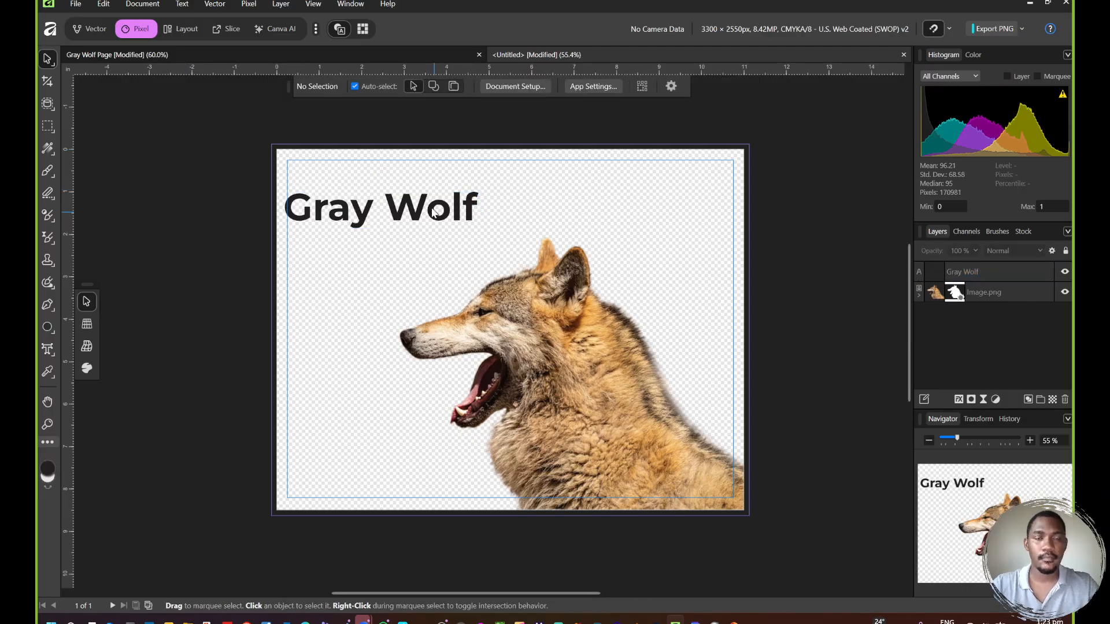
pyautogui.click(354, 215)
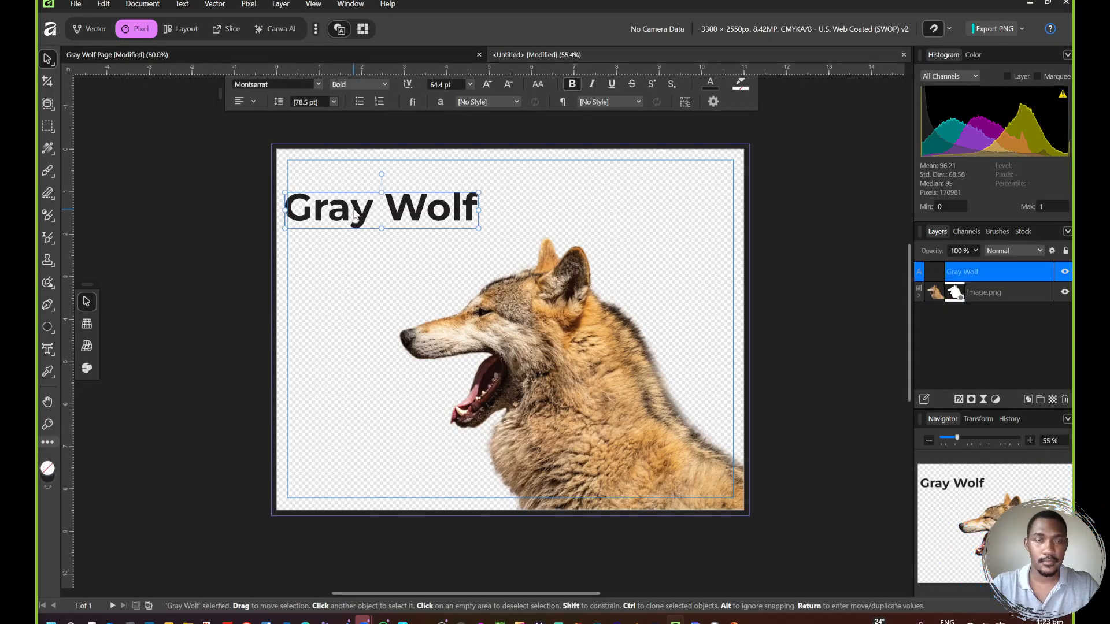
pyautogui.click(165, 181)
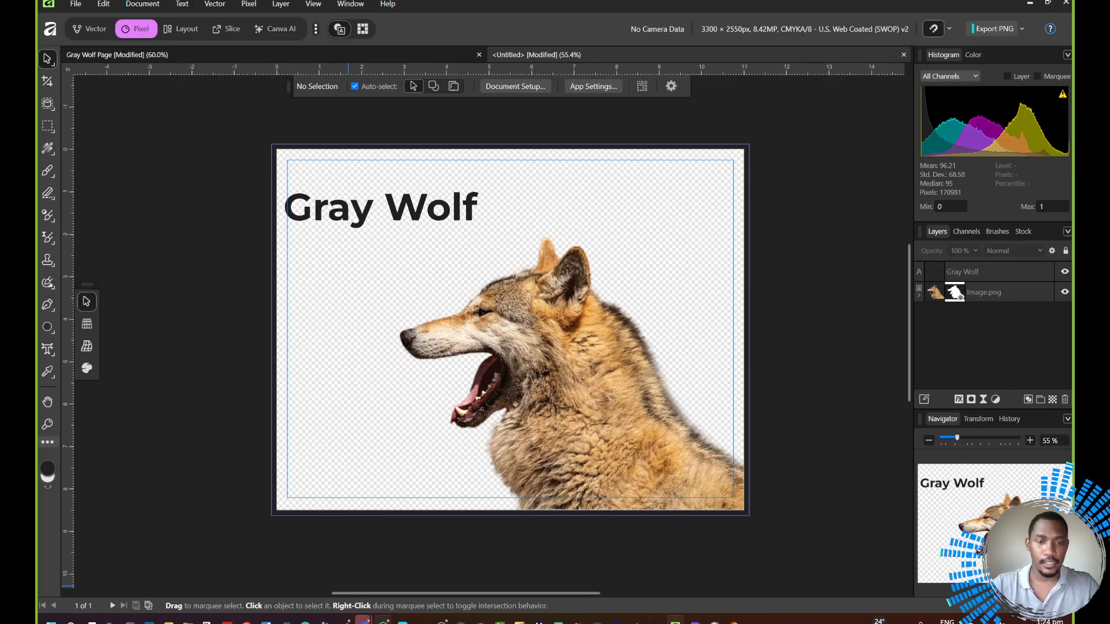
# Step: Switch to the Brave browser, search Google for "blockland font pairing", and return to Affinity
pyautogui.moveTo(246, 621)
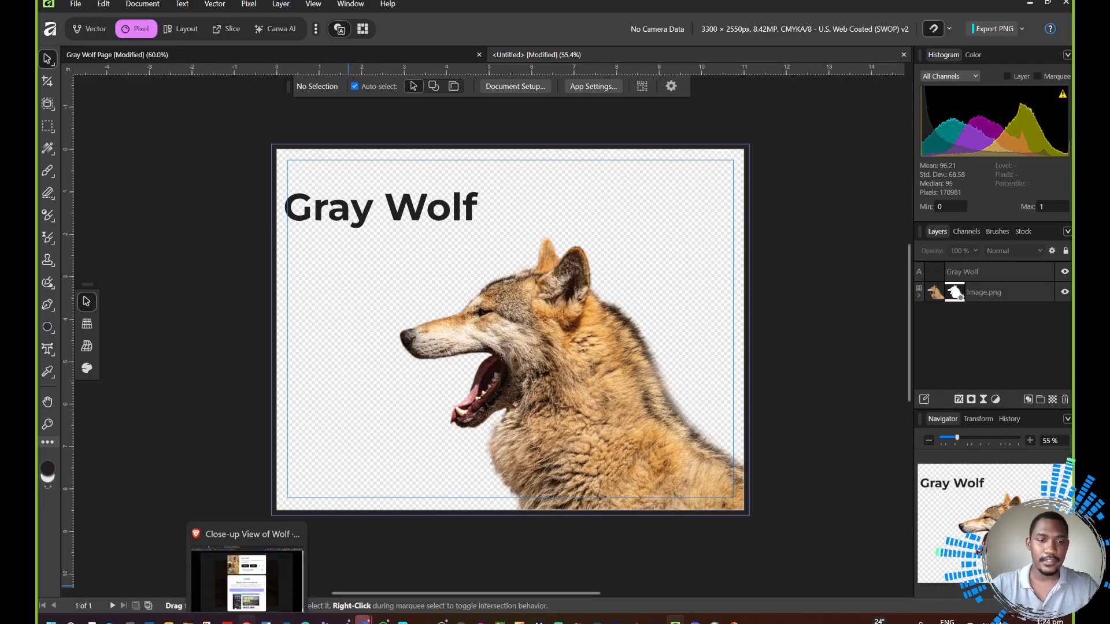
pyautogui.click(248, 578)
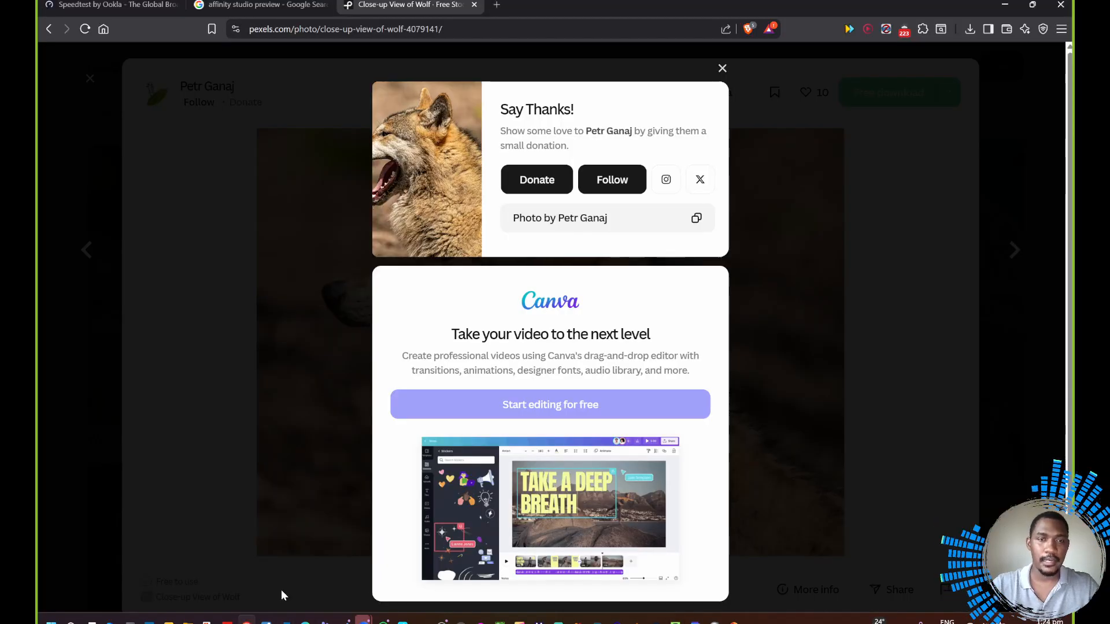
pyautogui.click(496, 7)
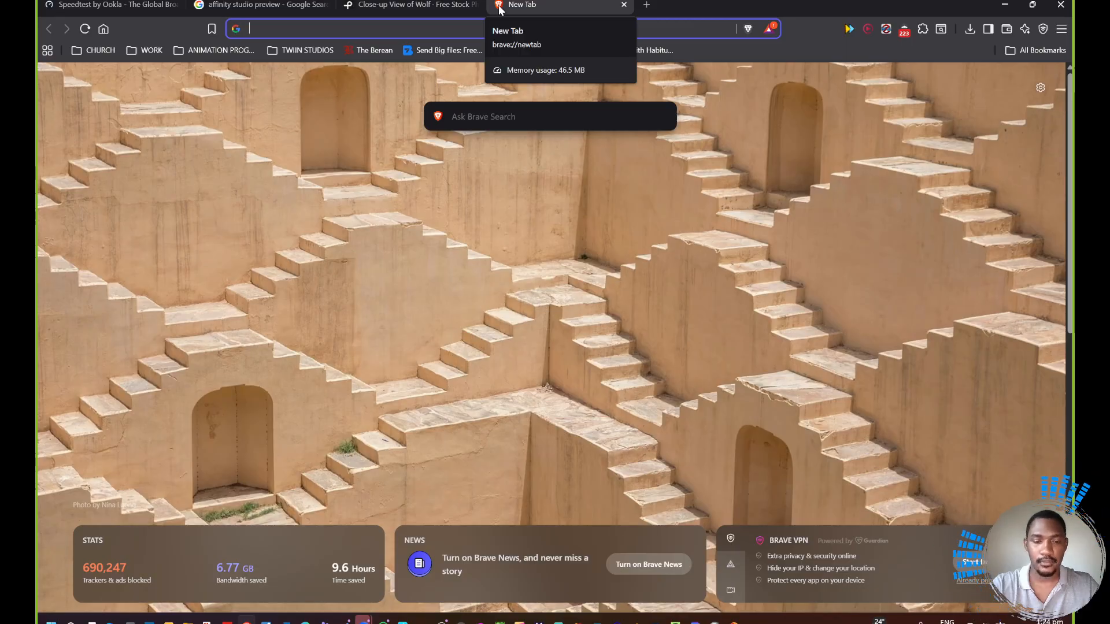
pyautogui.write('bloc')
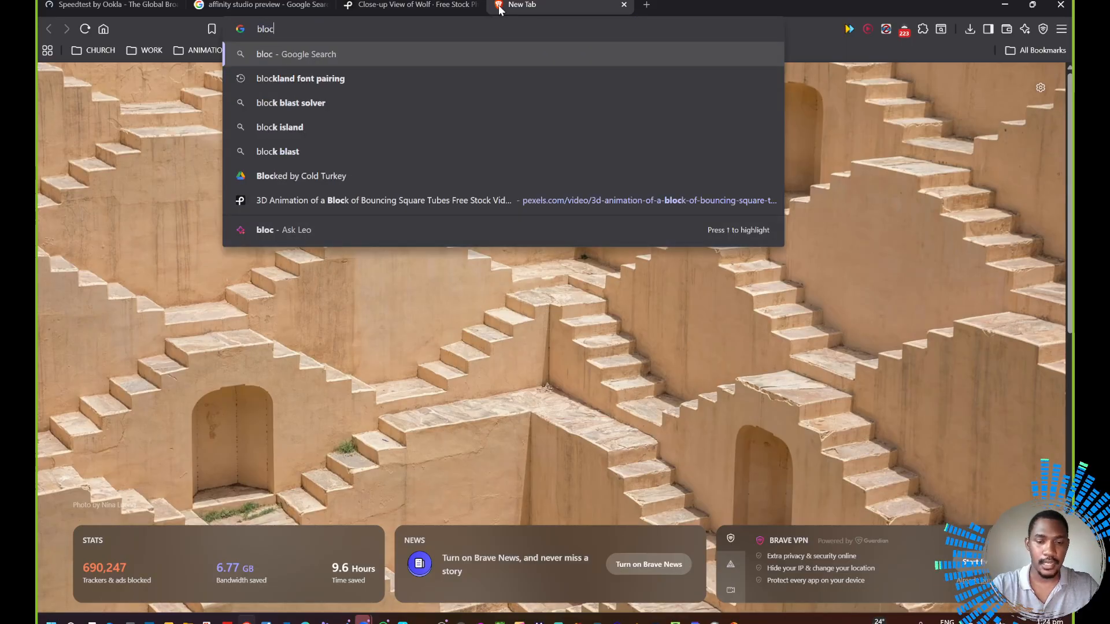
pyautogui.write('kland')
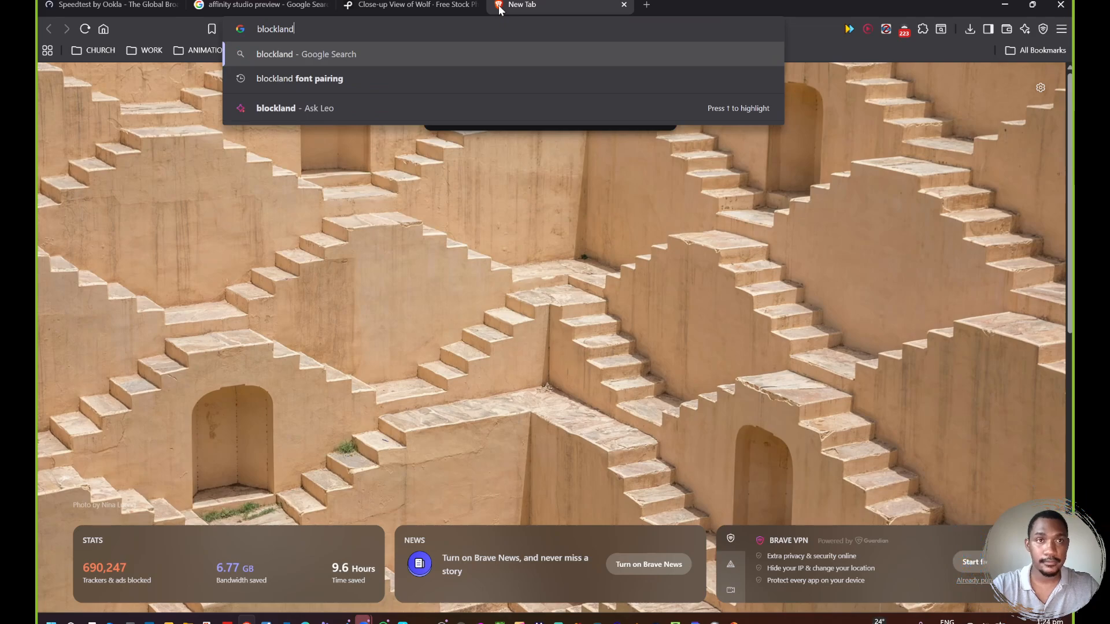
pyautogui.write(' font pai')
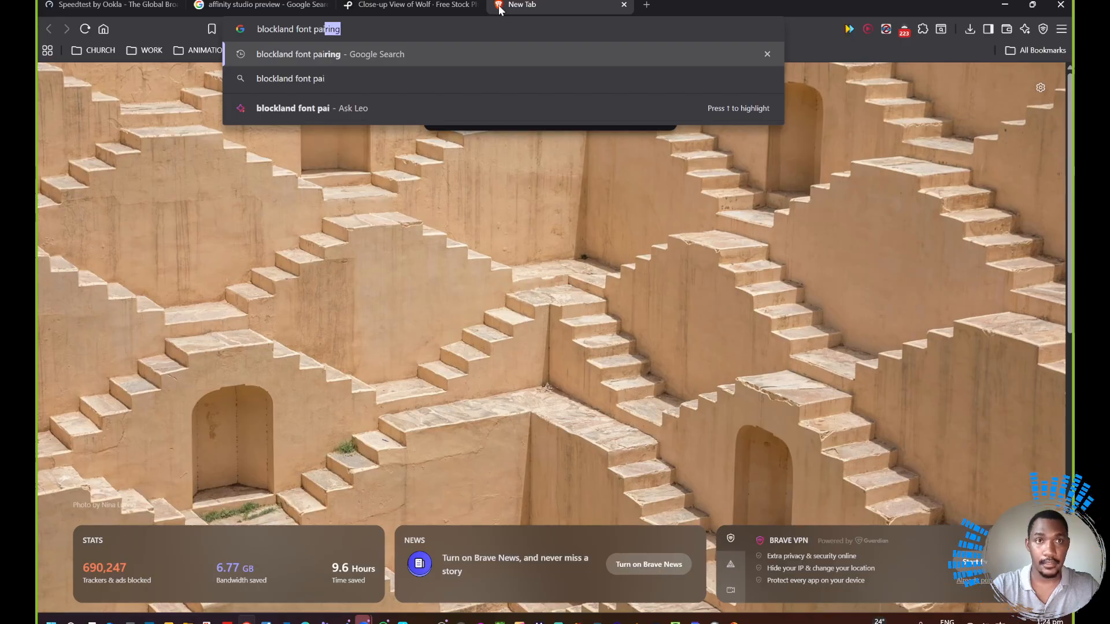
pyautogui.press('Return')
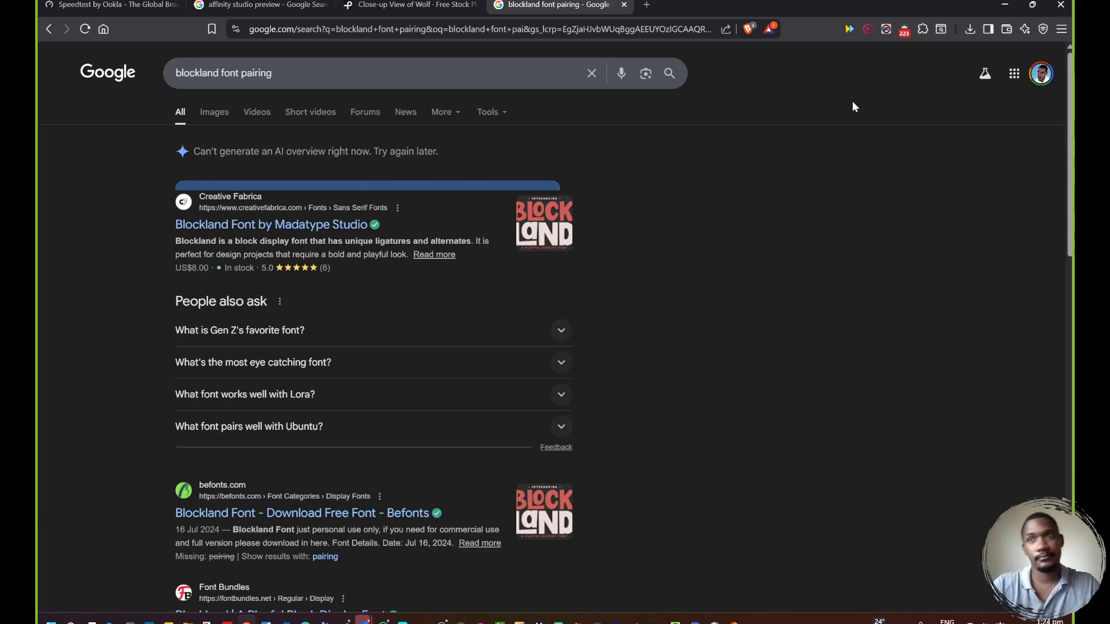
pyautogui.click(1006, 7)
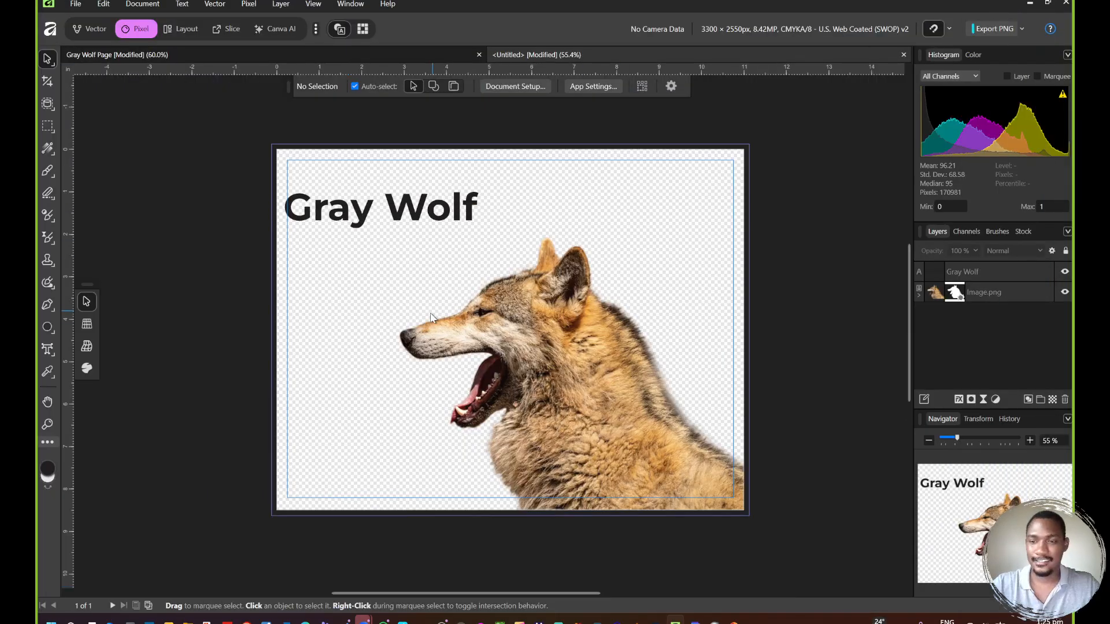
# Step: Move the "Gray Wolf" title slightly right so its left edge aligns with the page's left margin
pyautogui.scroll(2, 410, 329)
pyautogui.scroll(-1, 411, 329)
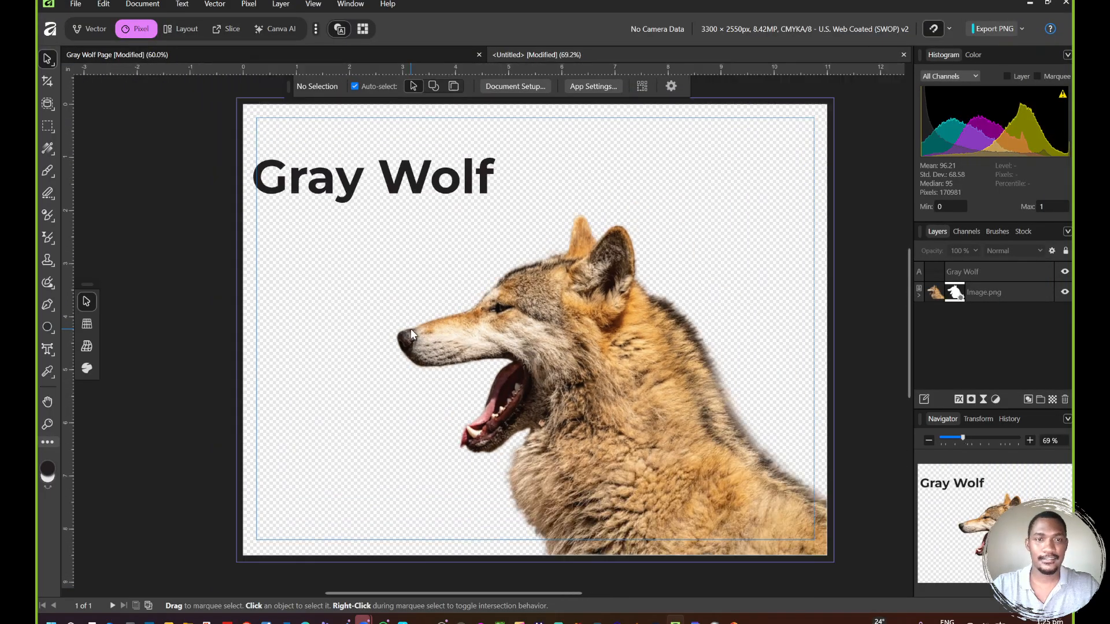
pyautogui.click(299, 189)
pyautogui.moveTo(313, 189)
pyautogui.mouseDown()
pyautogui.moveTo(323, 189)
pyautogui.moveTo(314, 189)
pyautogui.mouseUp()
pyautogui.click(307, 262)
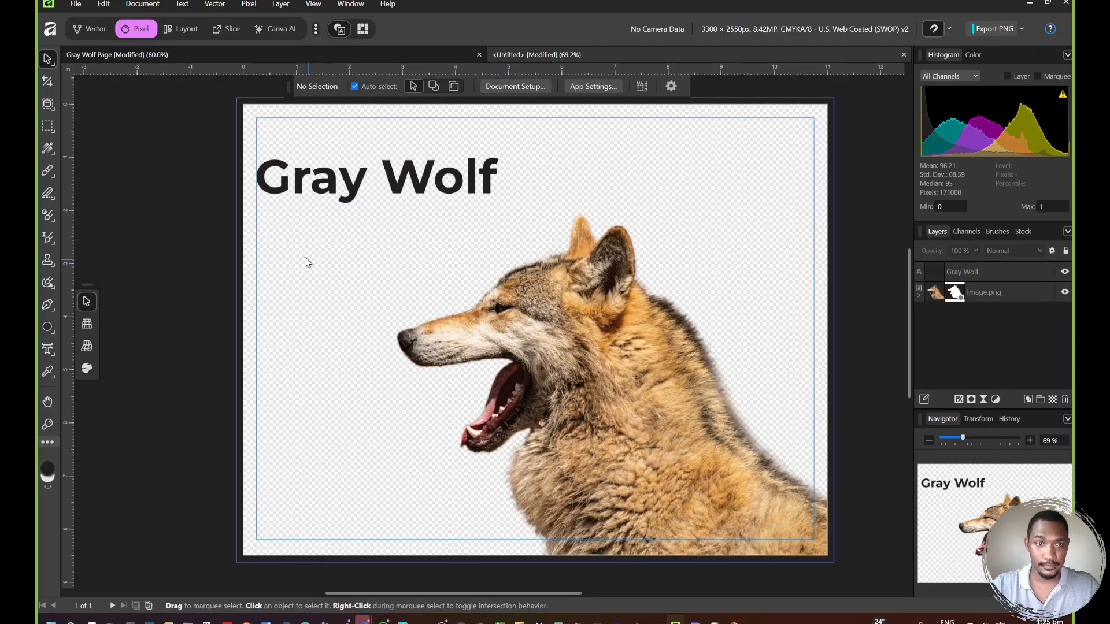
pyautogui.click(289, 186)
pyautogui.click(214, 282)
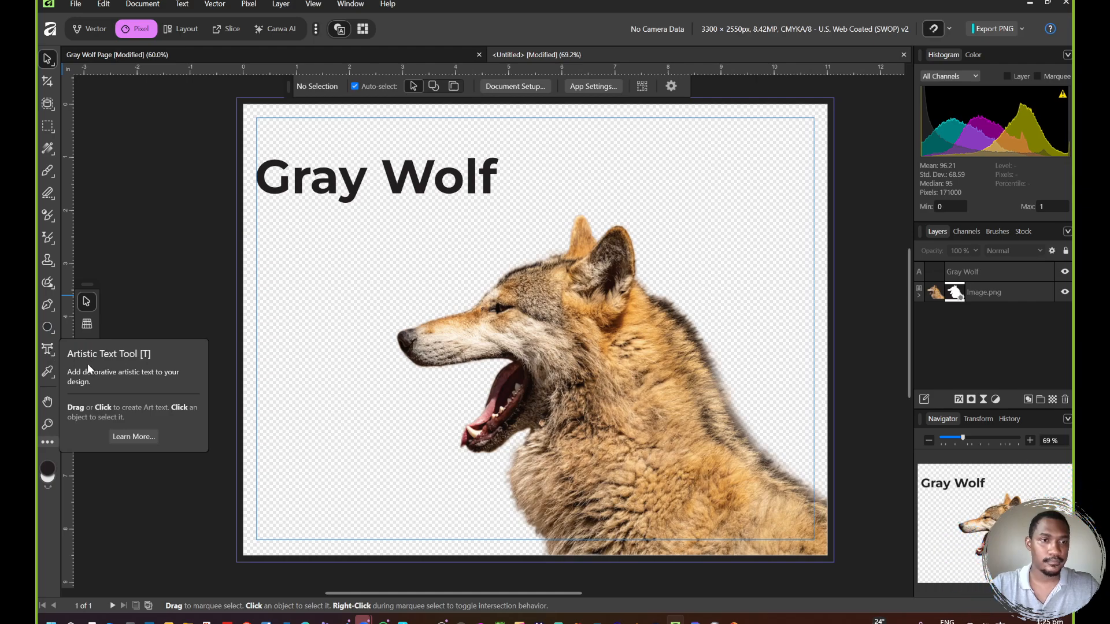
# Step: Add the artistic text "Cooperative Game Hunter" at the left margin directly beneath the "Gray Wolf" title
pyautogui.click(49, 356)
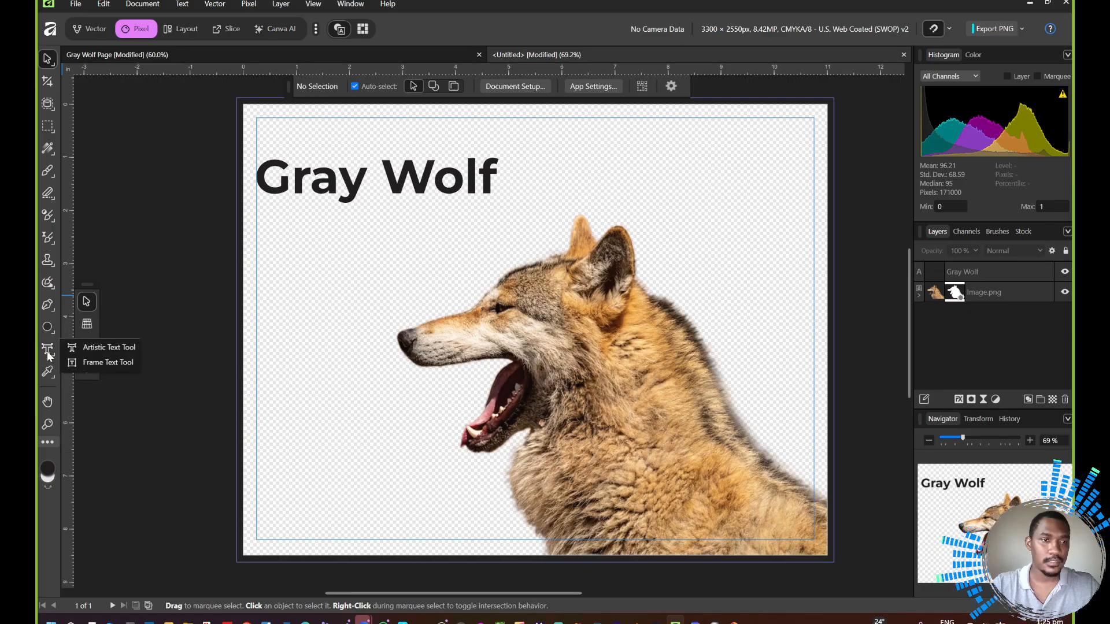
pyautogui.click(98, 349)
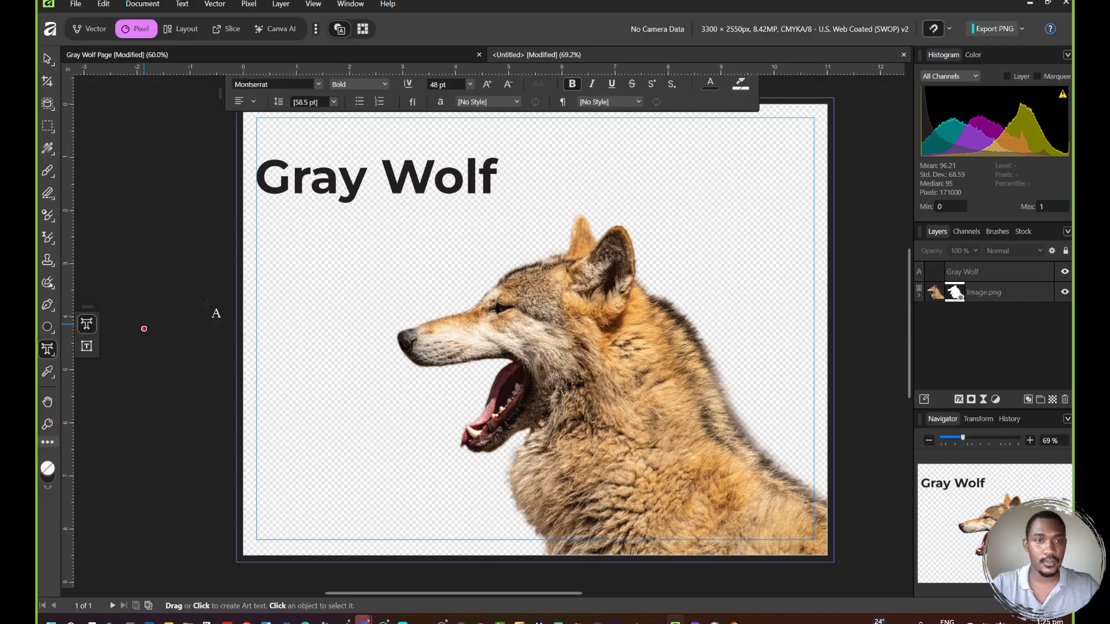
pyautogui.click(258, 233)
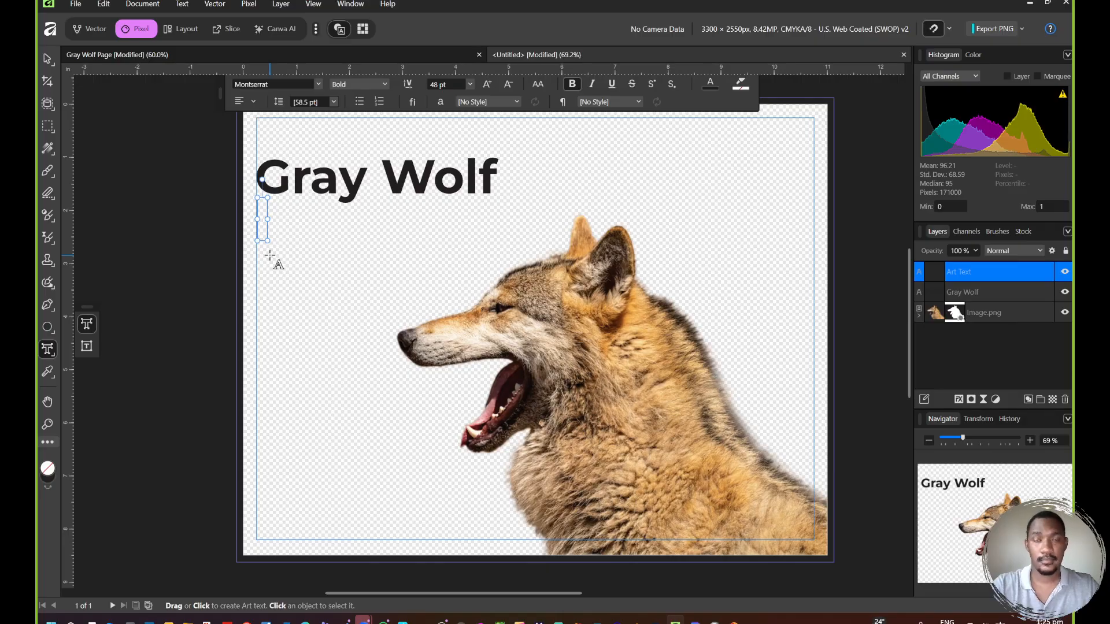
pyautogui.write('C')
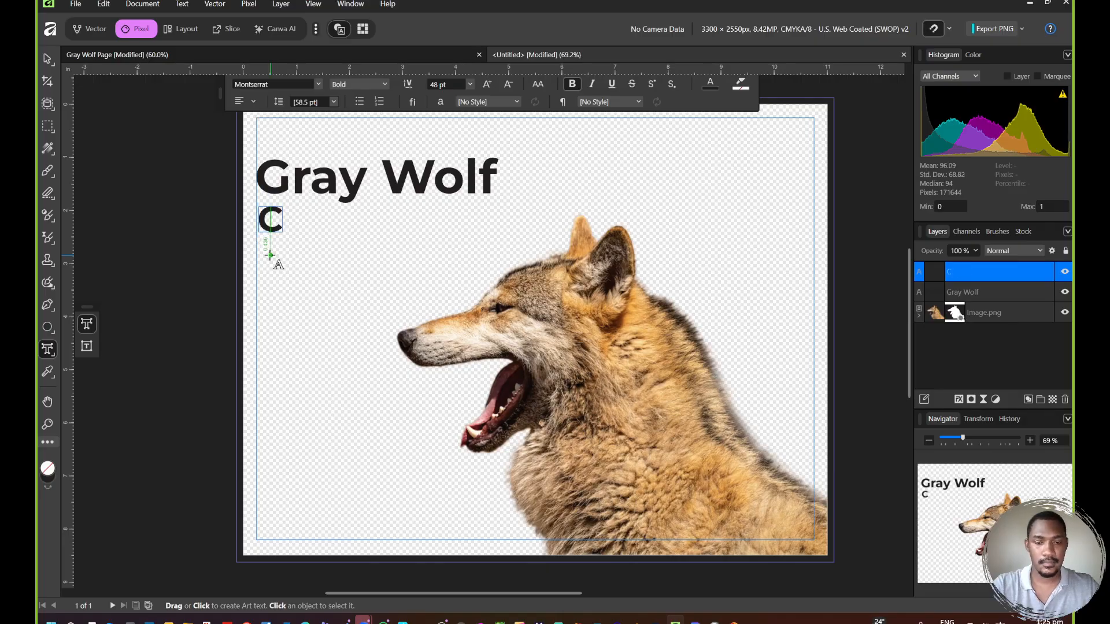
pyautogui.write('oopert')
pyautogui.press('BackSpace')
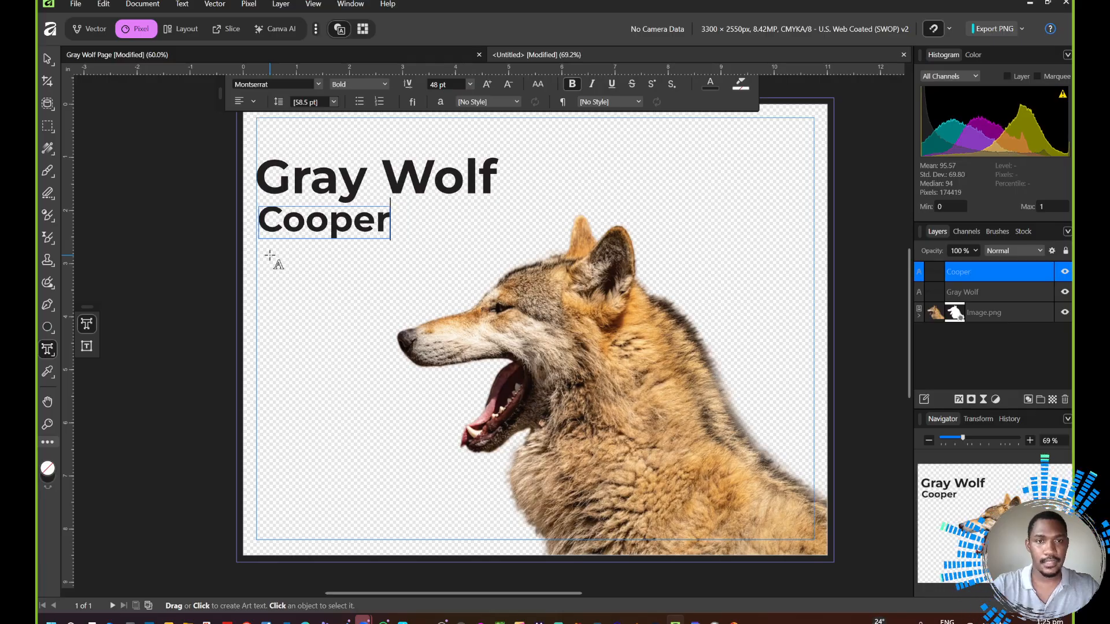
pyautogui.write('ative ')
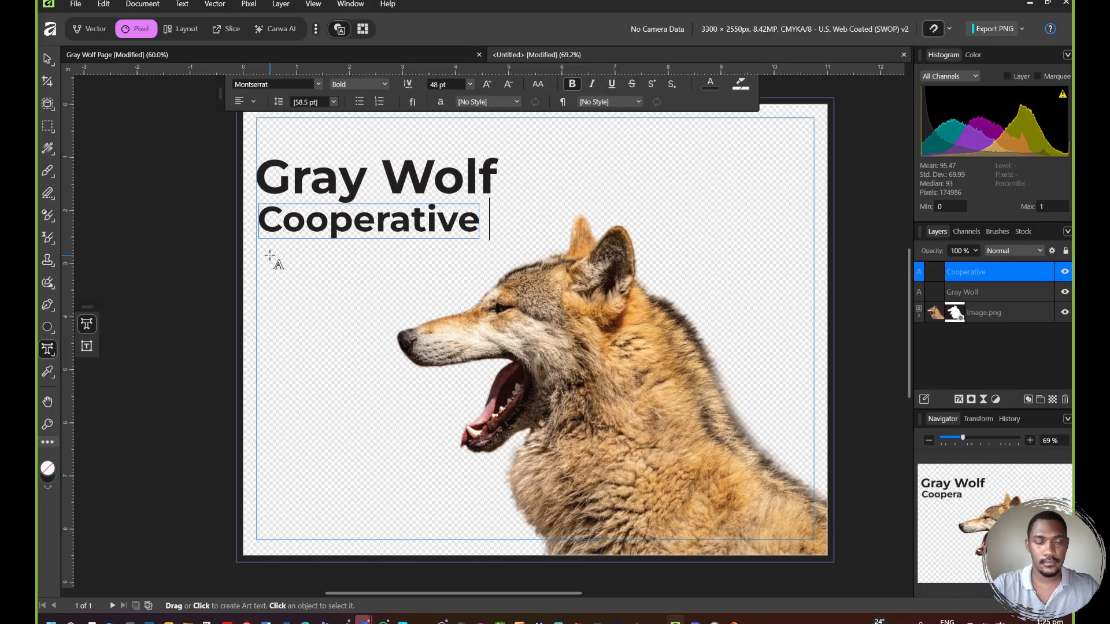
pyautogui.write('Game H')
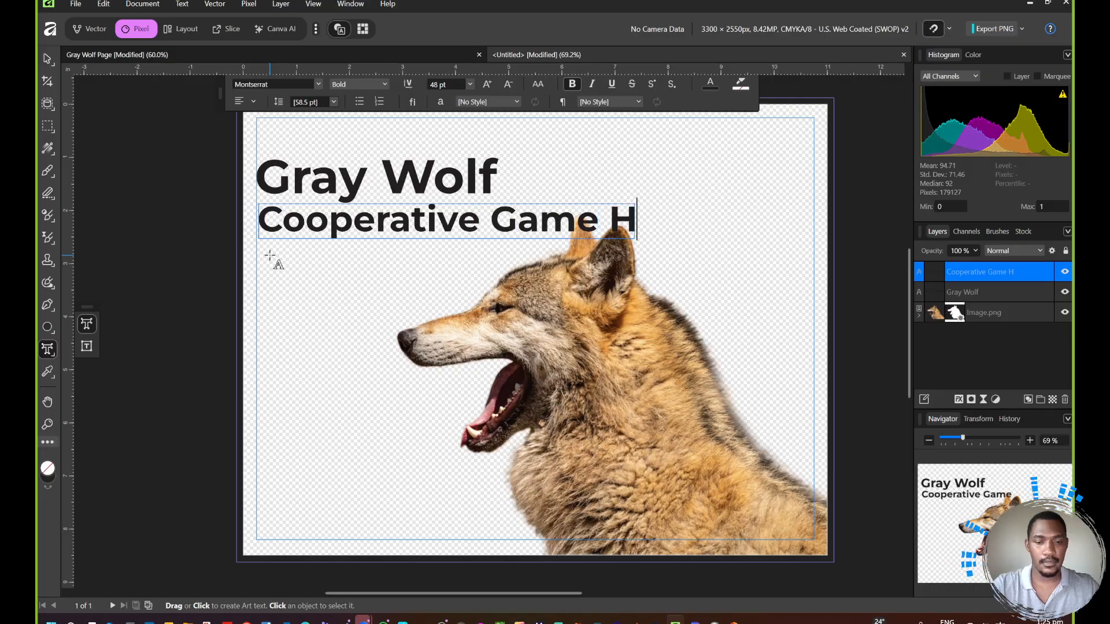
pyautogui.write('unter')
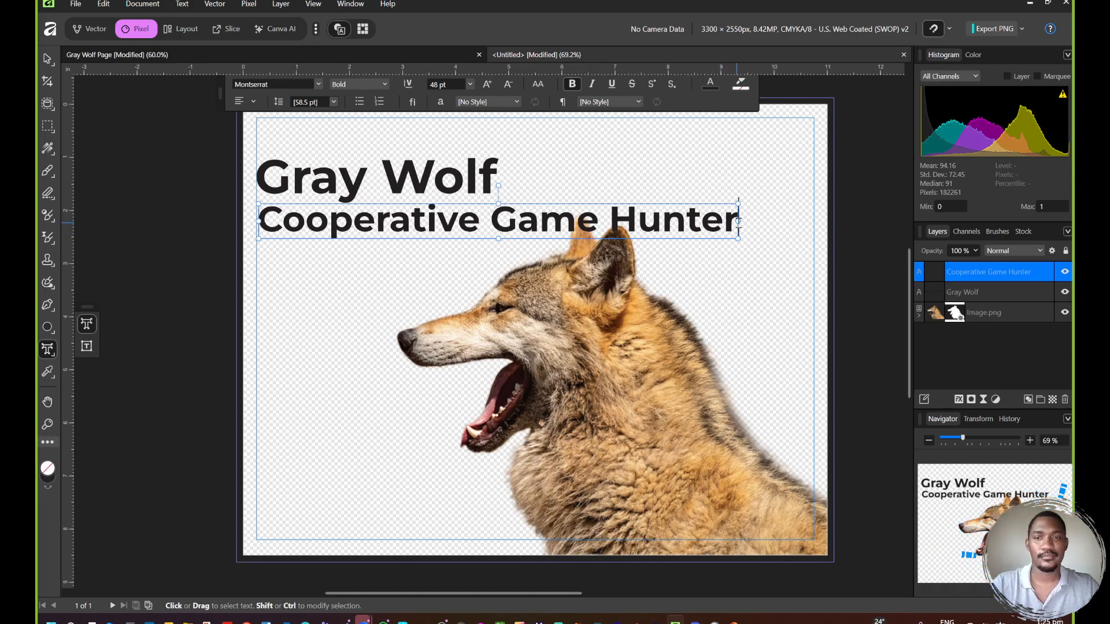
# Step: Delete the word "Game" from the subtitle so it reads "Cooperative Hunter"
pyautogui.moveTo(739, 220); pyautogui.dragTo(155, 203)
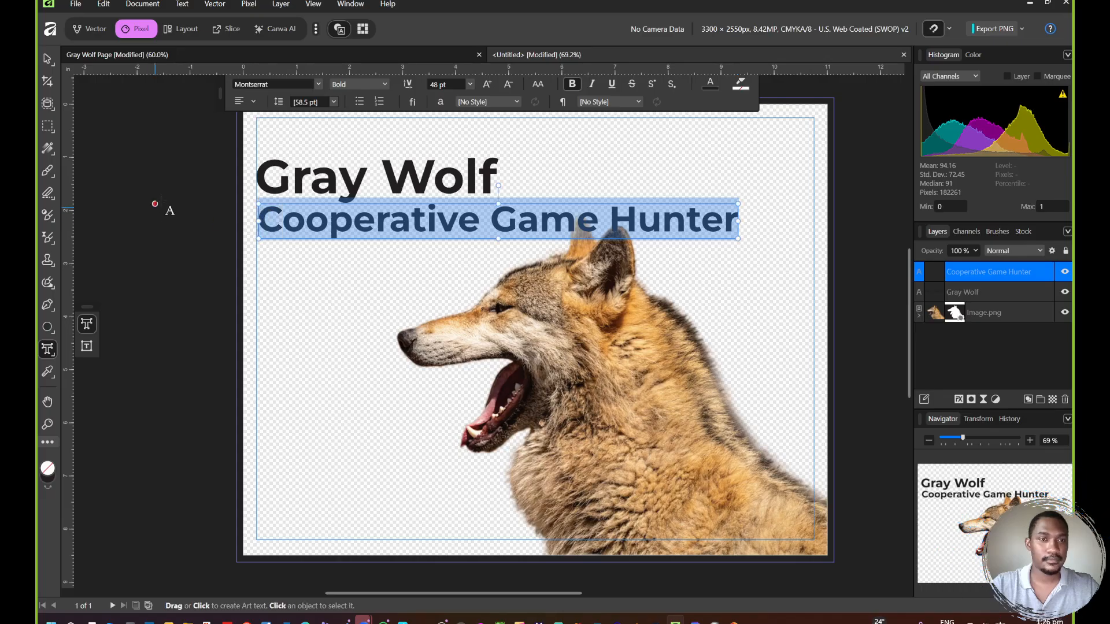
pyautogui.click(50, 61)
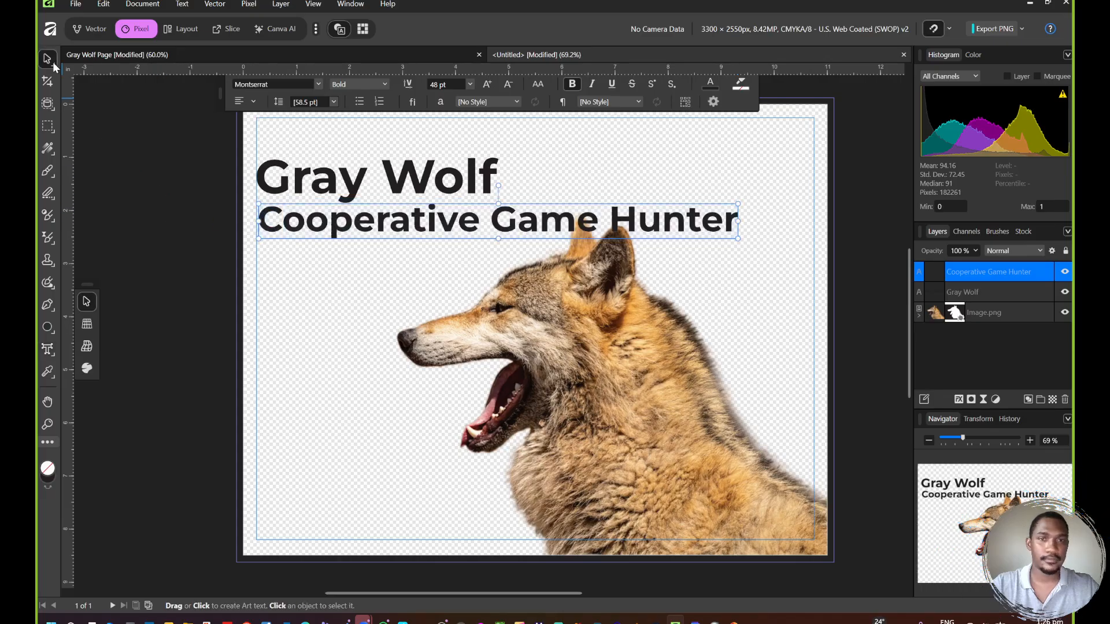
pyautogui.doubleClick(596, 221)
pyautogui.press('BackSpace')
pyautogui.press('BackSpace')
pyautogui.press('BackSpace')
pyautogui.press('BackSpace')
pyautogui.press('BackSpace')
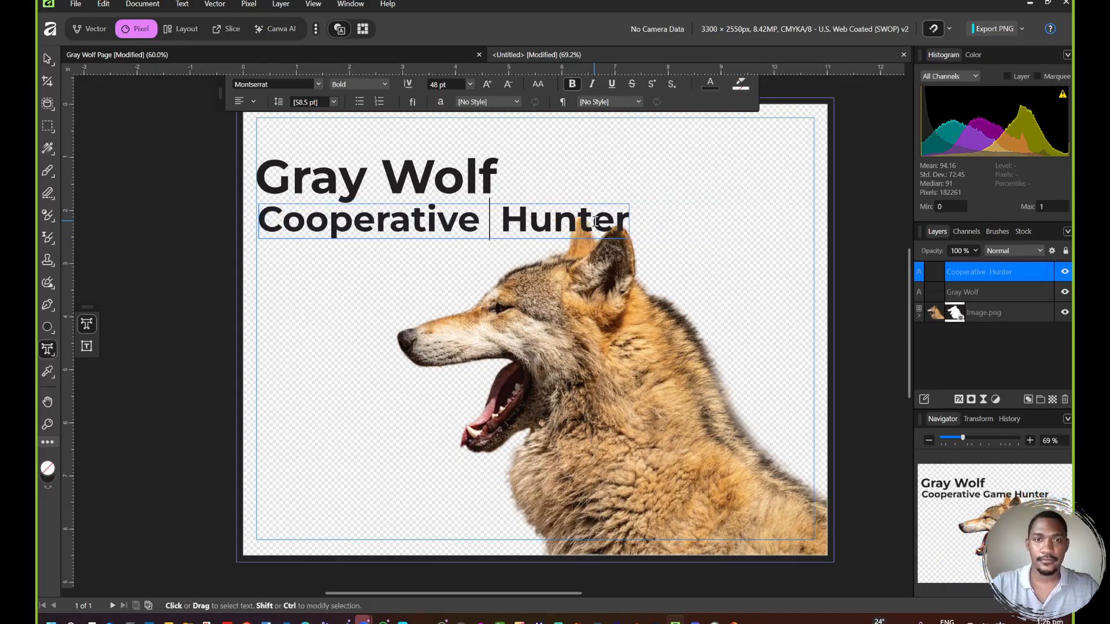
pyautogui.click(50, 60)
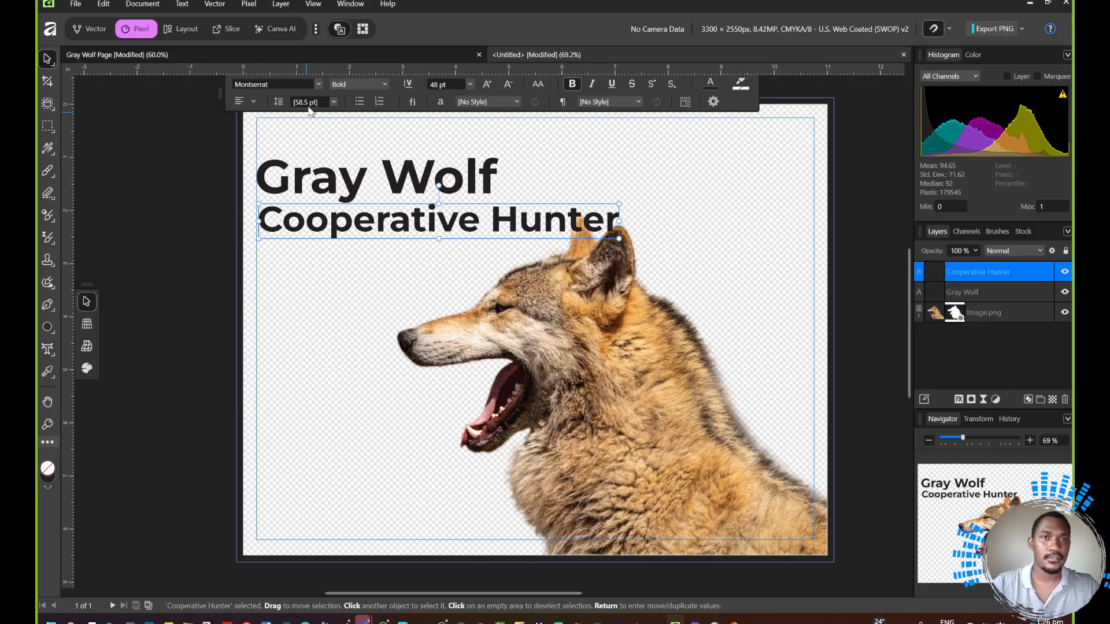
# Step: Change the "Cooperative Hunter" subtitle's font to Blockland and scale it to 41 pt so its width matches the "Gray Wolf" title
pyautogui.click(319, 84)
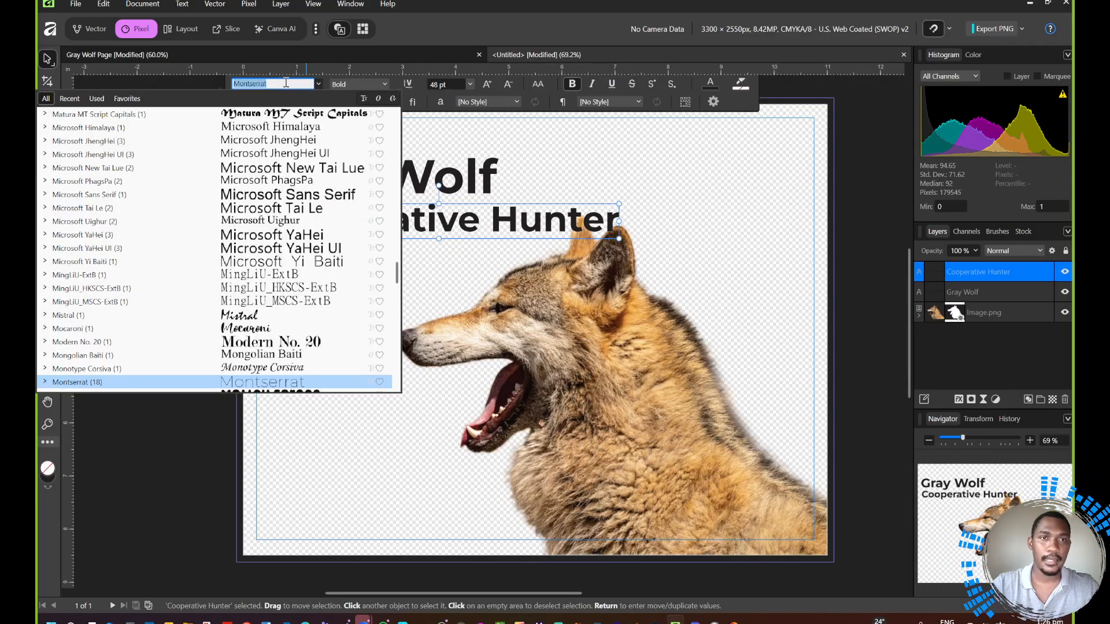
pyautogui.write('blo')
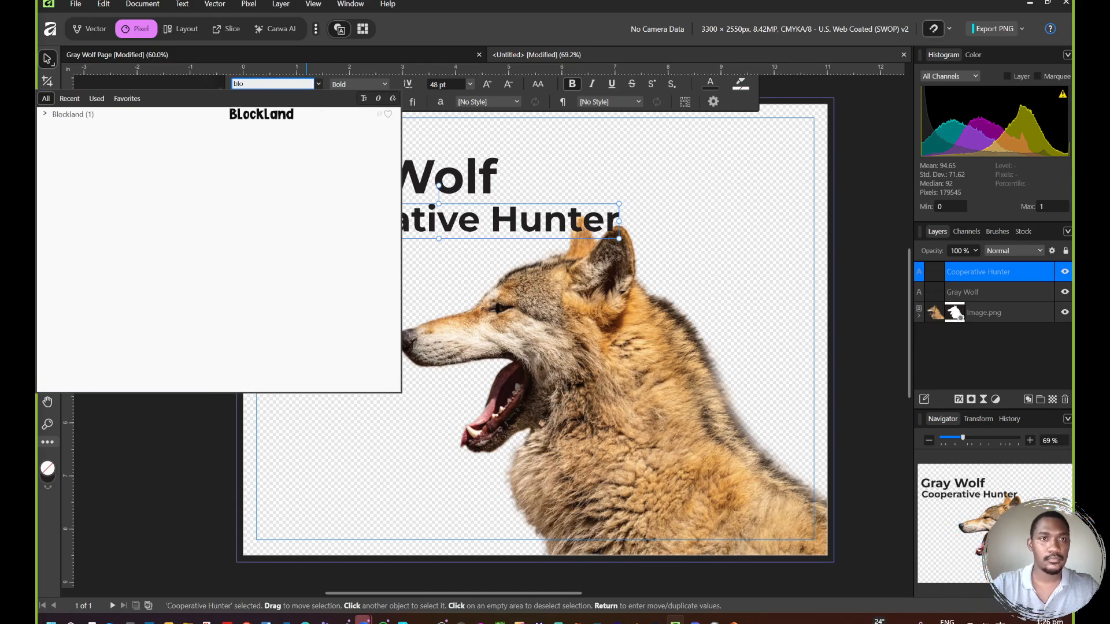
pyautogui.click(261, 114)
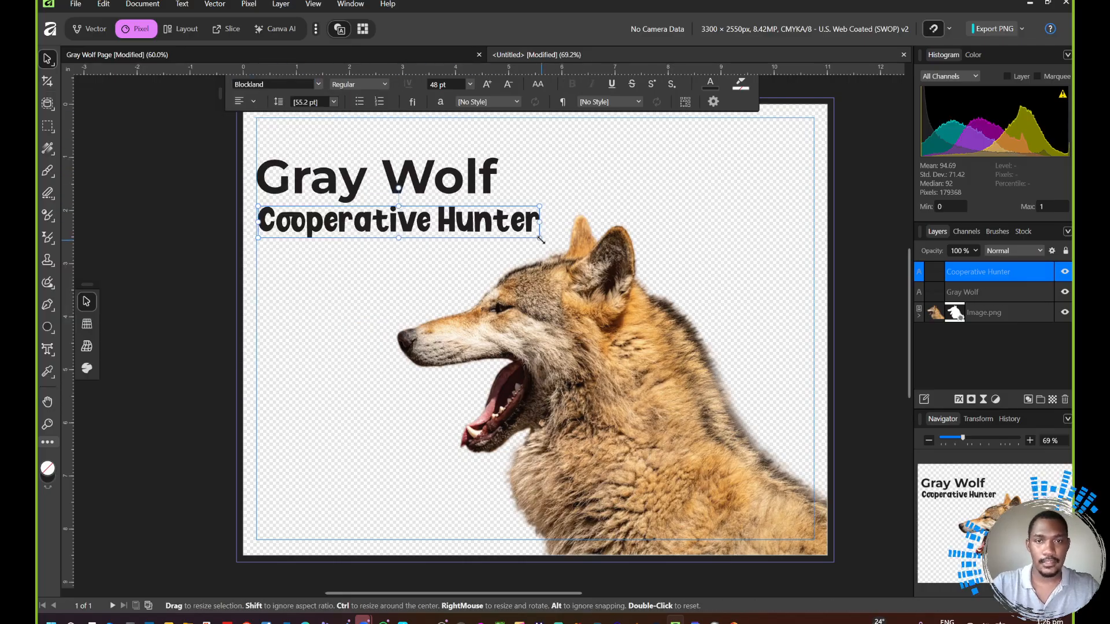
pyautogui.moveTo(539, 222); pyautogui.dragTo(498, 233)
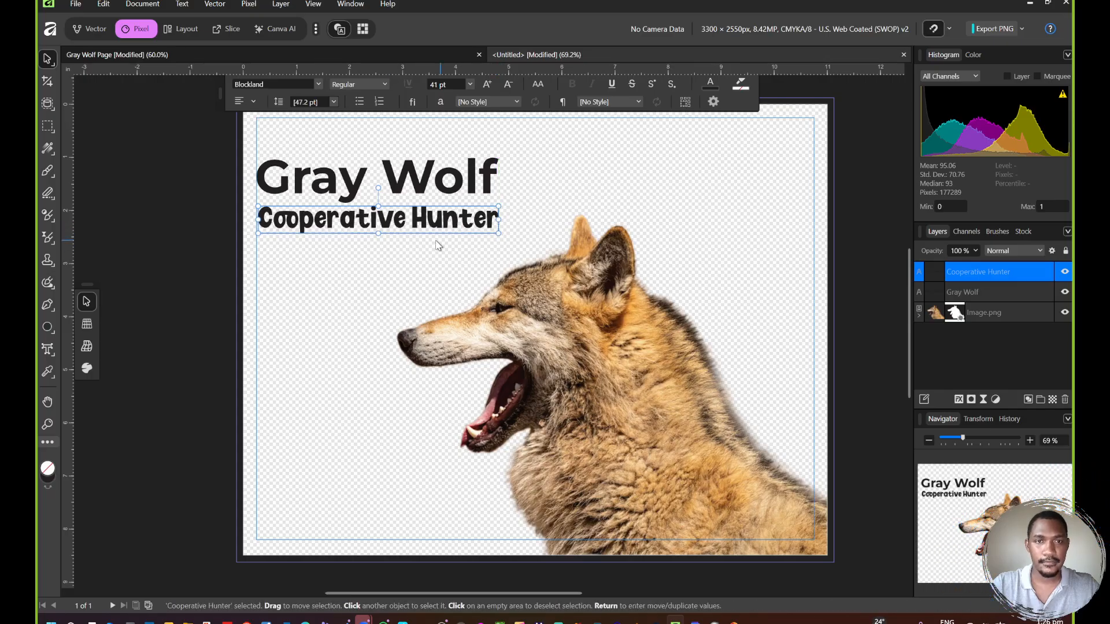
pyautogui.click(217, 227)
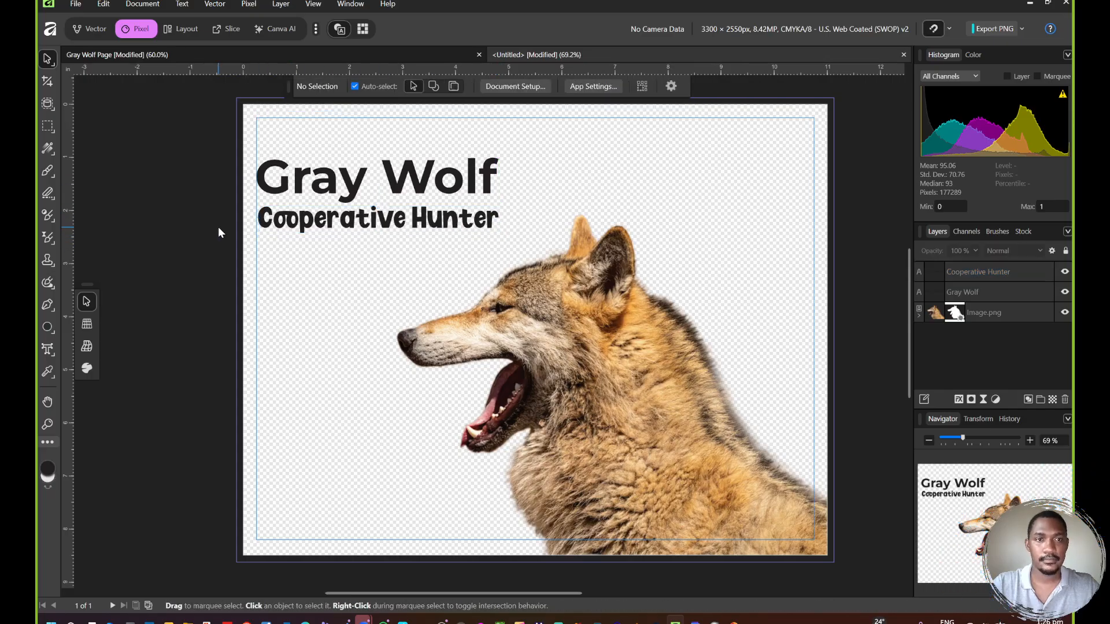
pyautogui.click(370, 228)
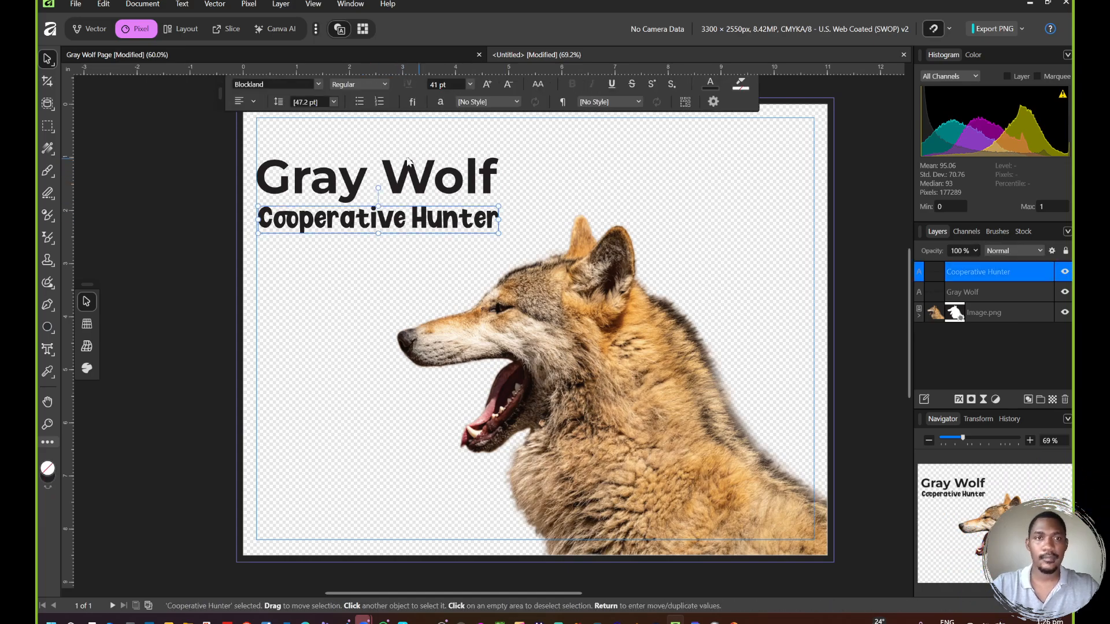
pyautogui.click(276, 133)
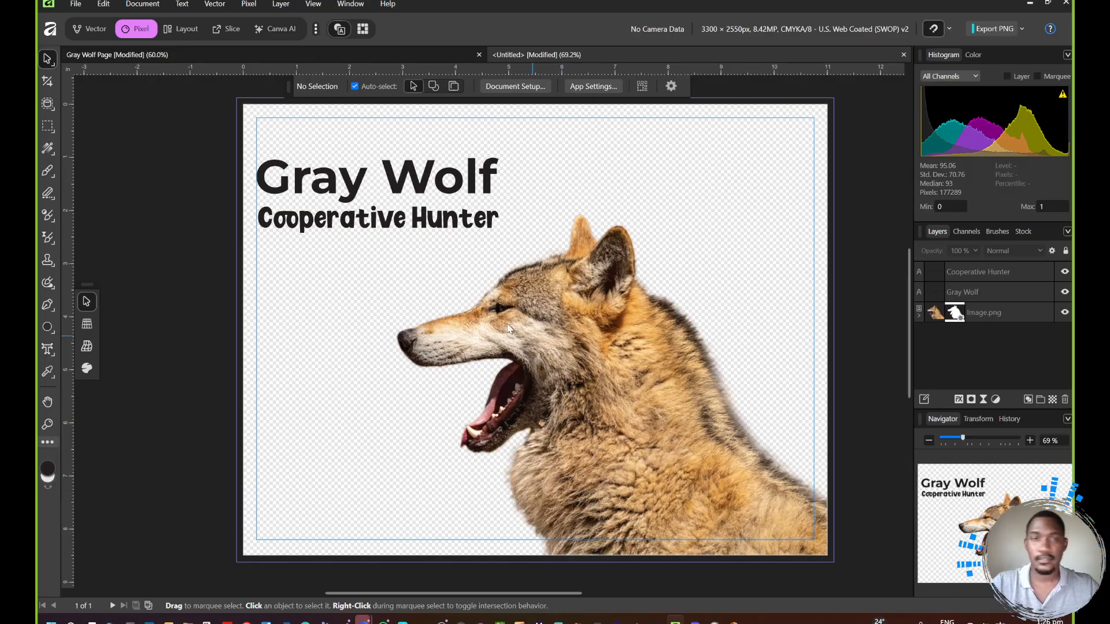
# Step: Recolor the "Gray Wolf" title with a brown sampled from the wolf's fur (HSL 31, 42, 42)
pyautogui.click(286, 190)
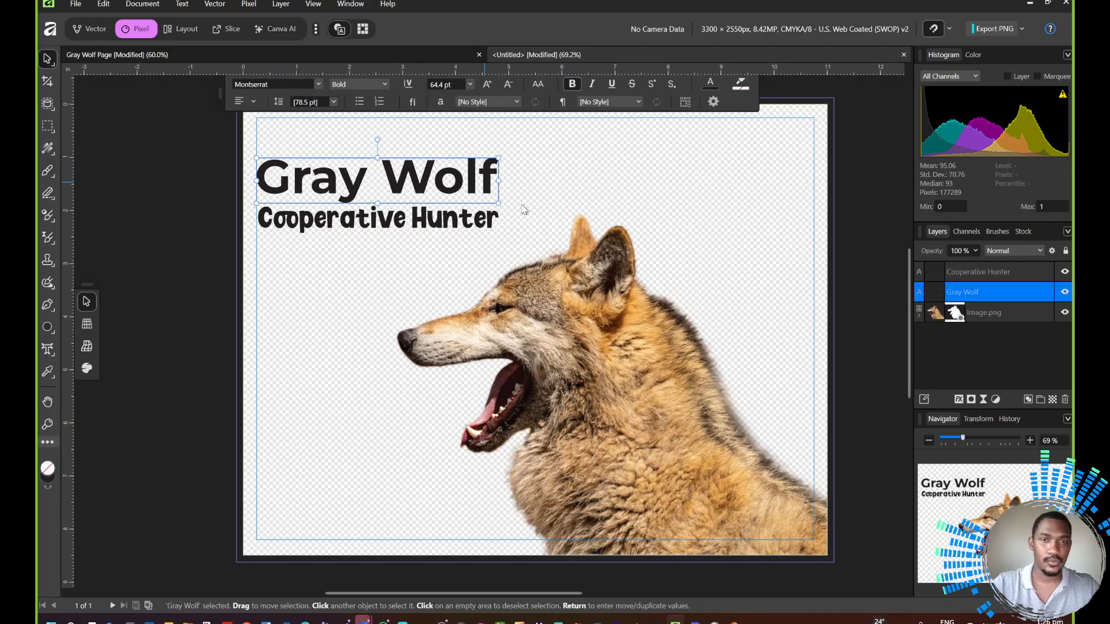
pyautogui.click(217, 221)
pyautogui.click(289, 190)
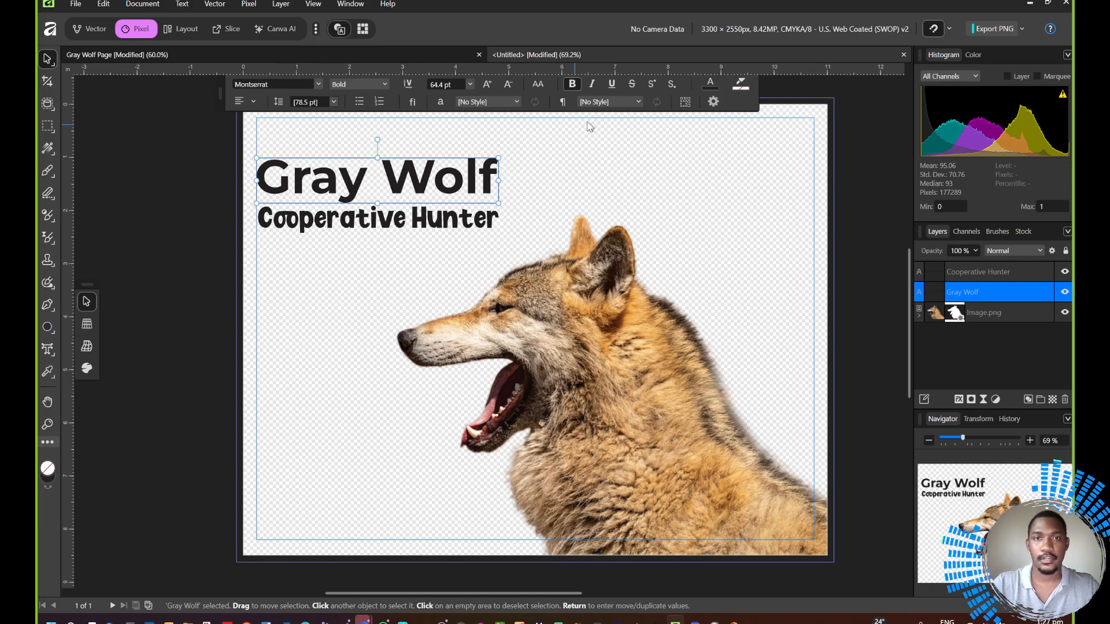
pyautogui.click(710, 85)
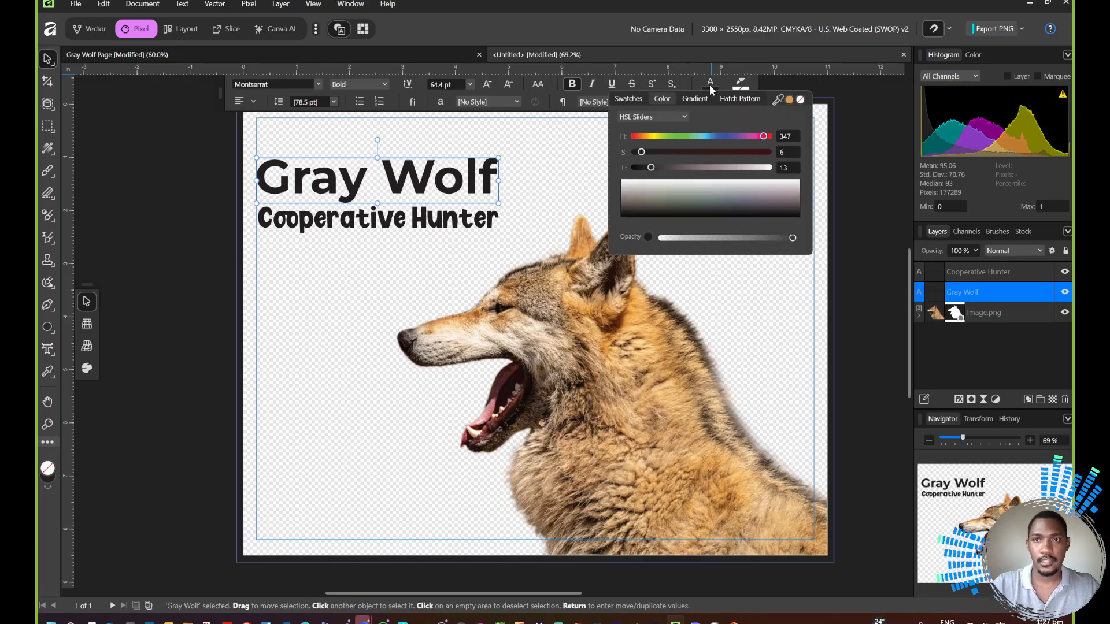
pyautogui.click(777, 101)
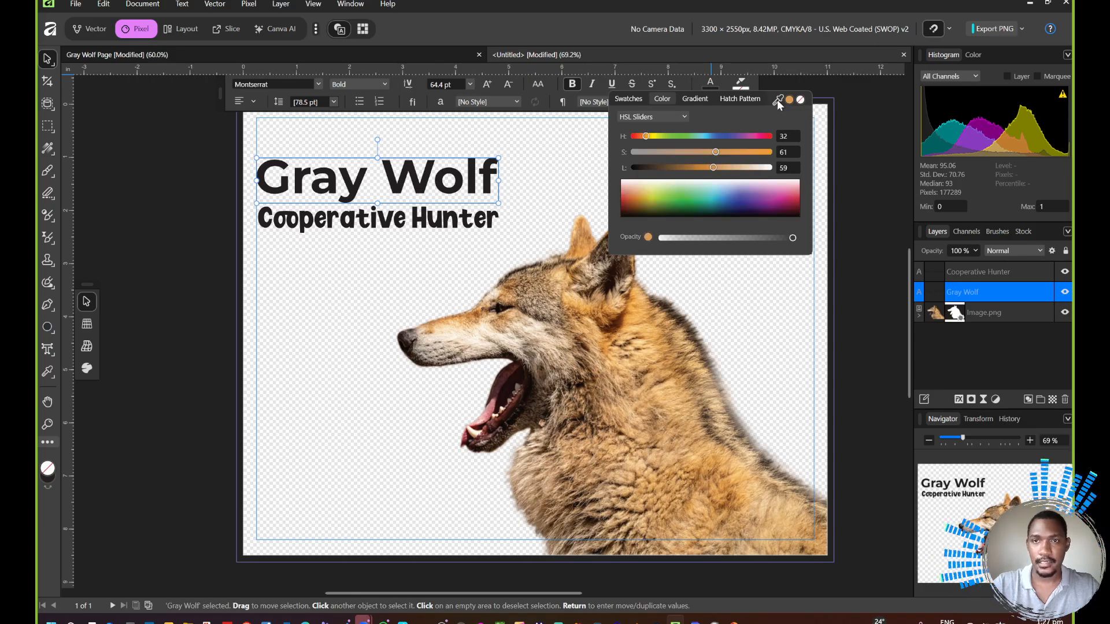
pyautogui.moveTo(773, 108); pyautogui.dragTo(578, 279)
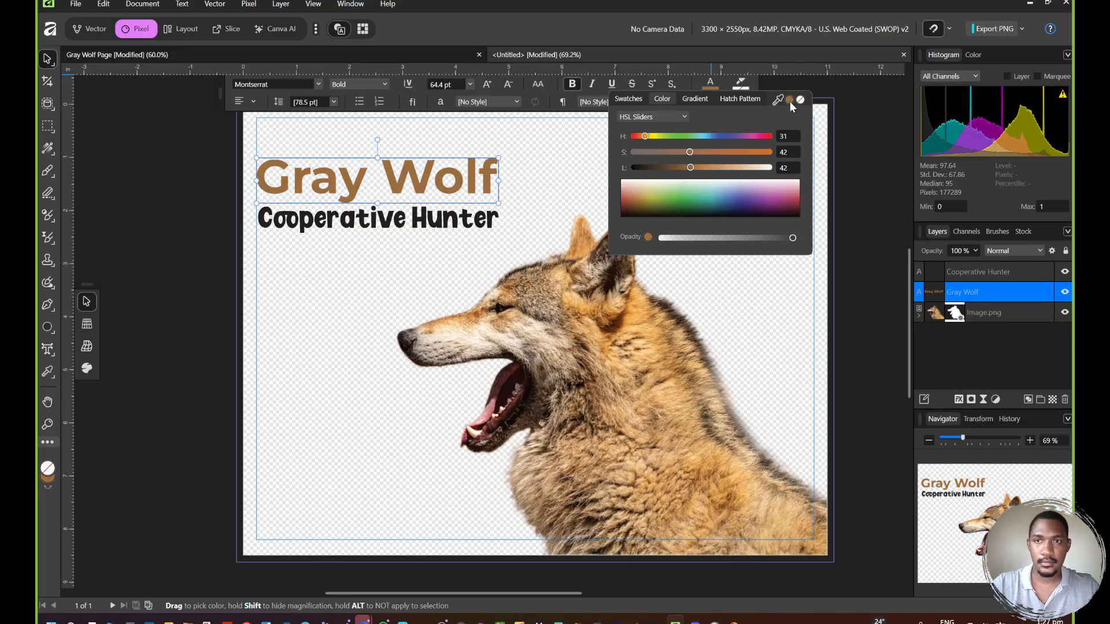
# Step: Recolor the "Cooperative Hunter" subtitle with an orange sampled from the wolf's neck fur (#CF8433)
pyautogui.click(496, 223)
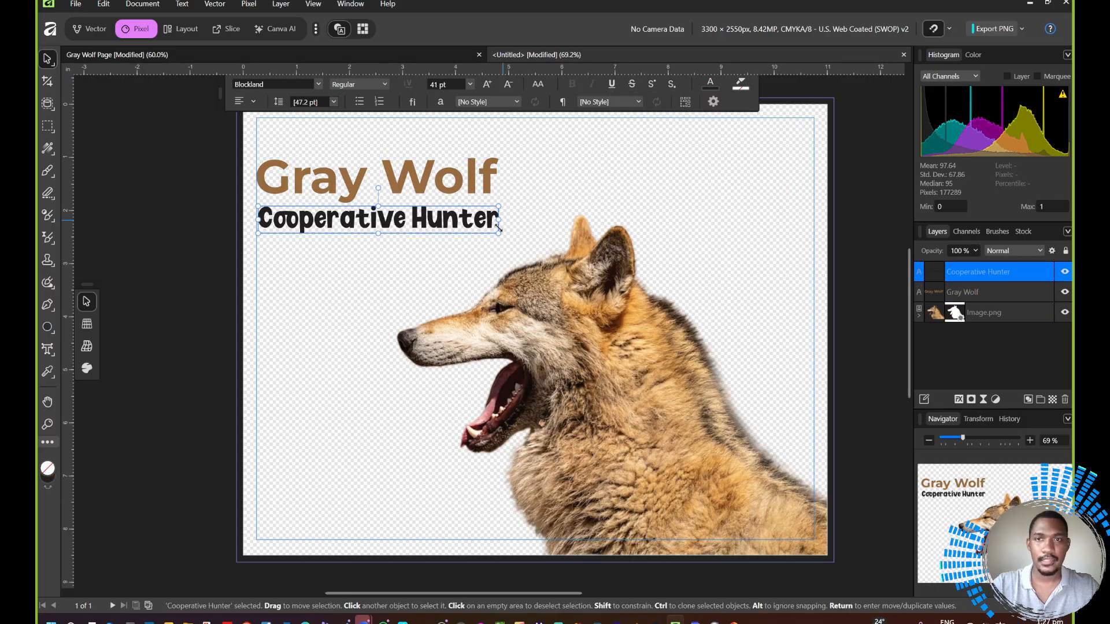
pyautogui.click(713, 85)
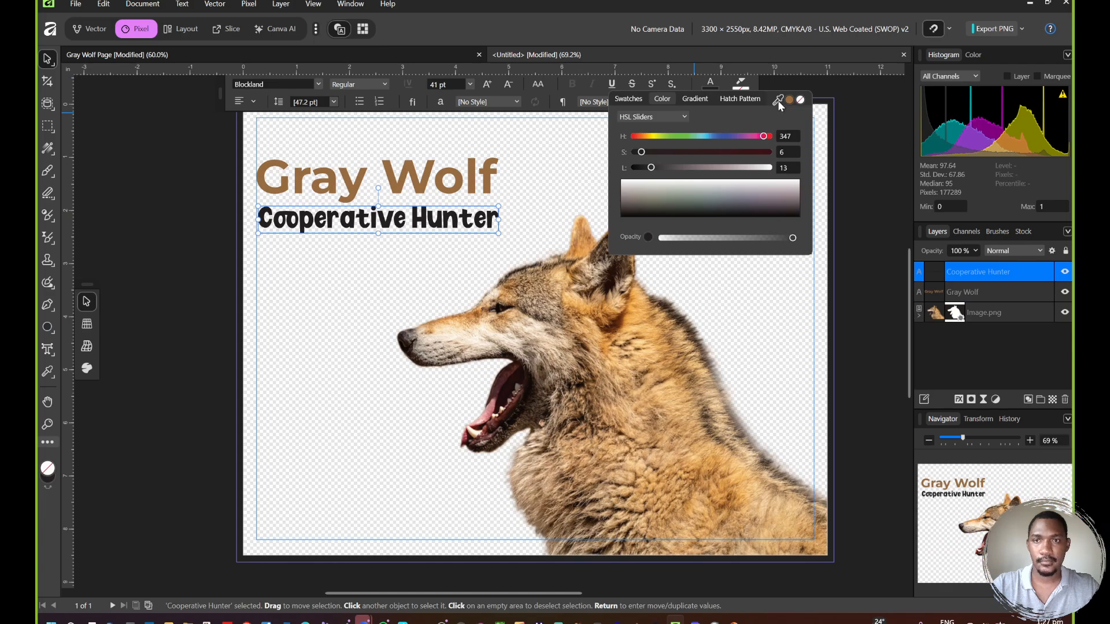
pyautogui.moveTo(778, 100); pyautogui.dragTo(626, 316)
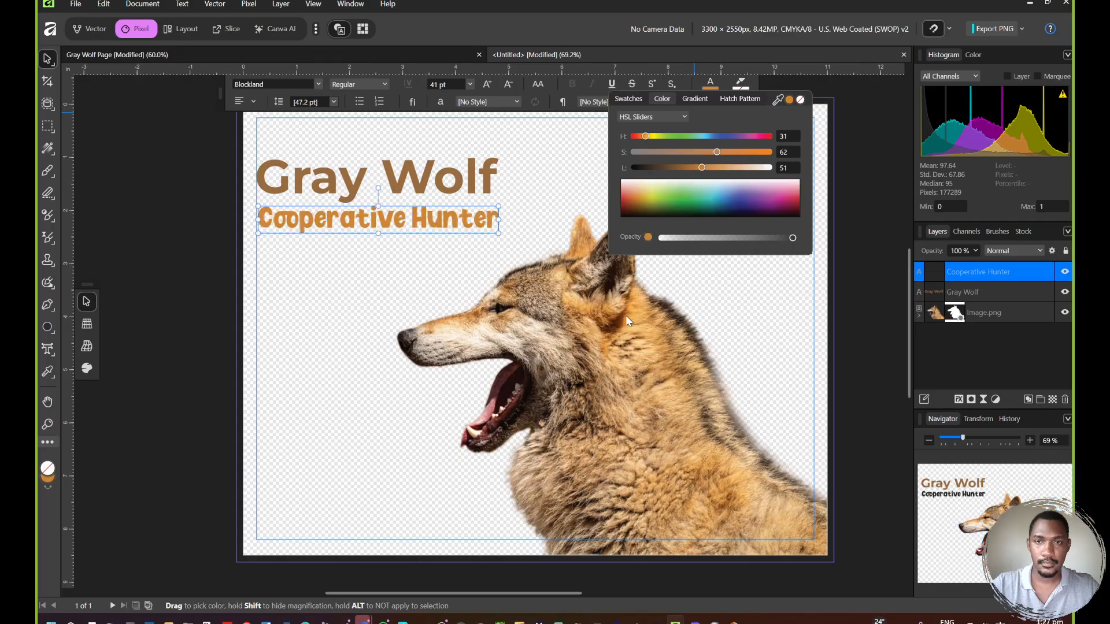
pyautogui.click(552, 200)
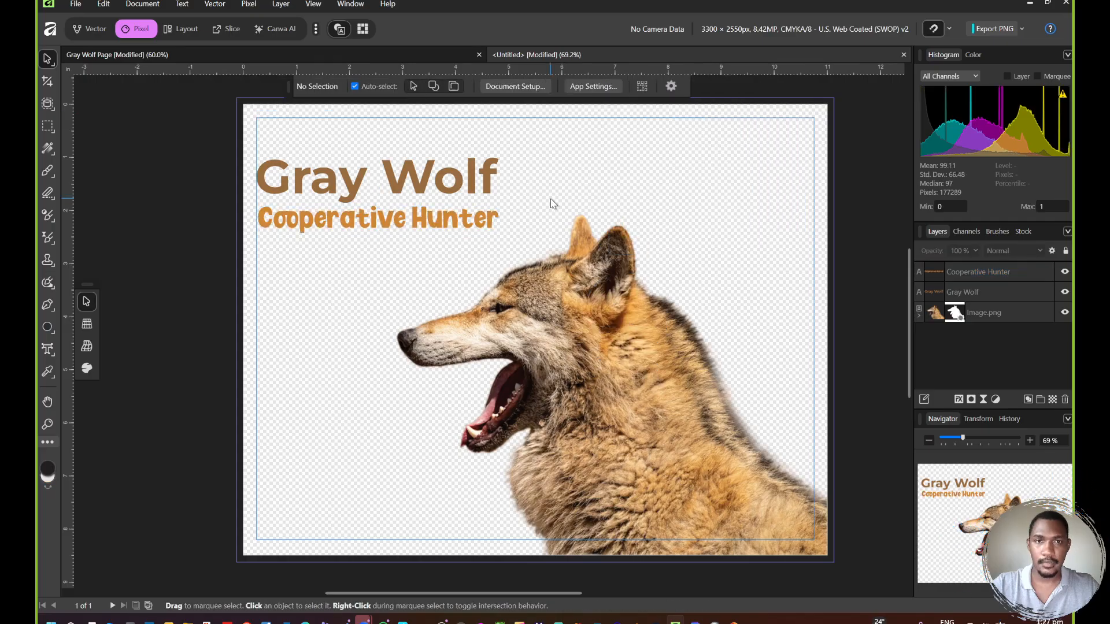
pyautogui.click(401, 201)
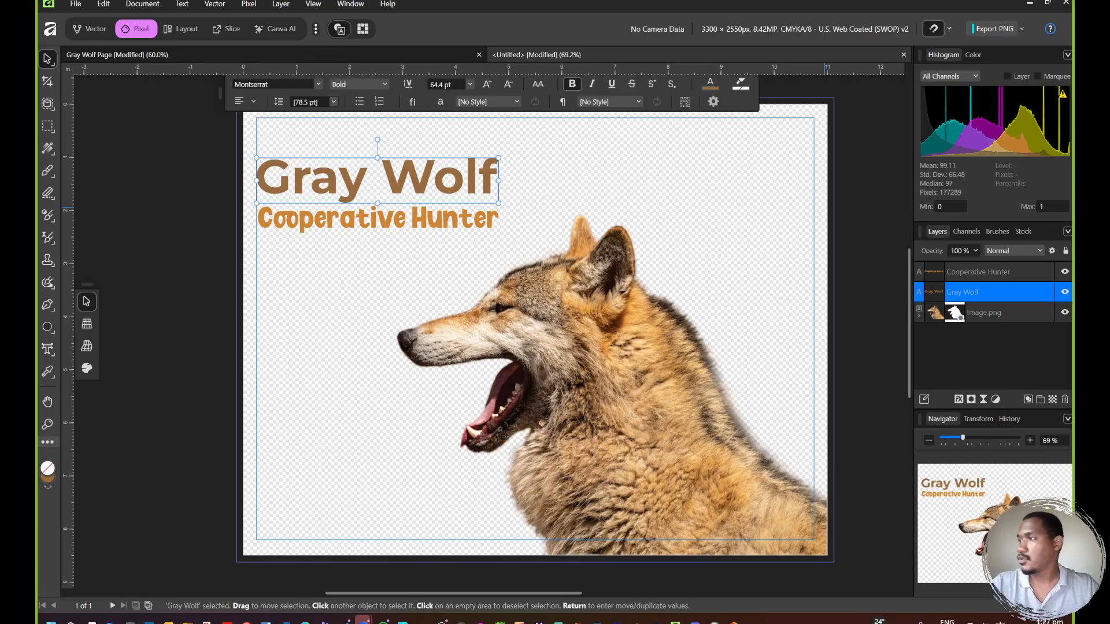
pyautogui.click(347, 284)
pyautogui.click(218, 222)
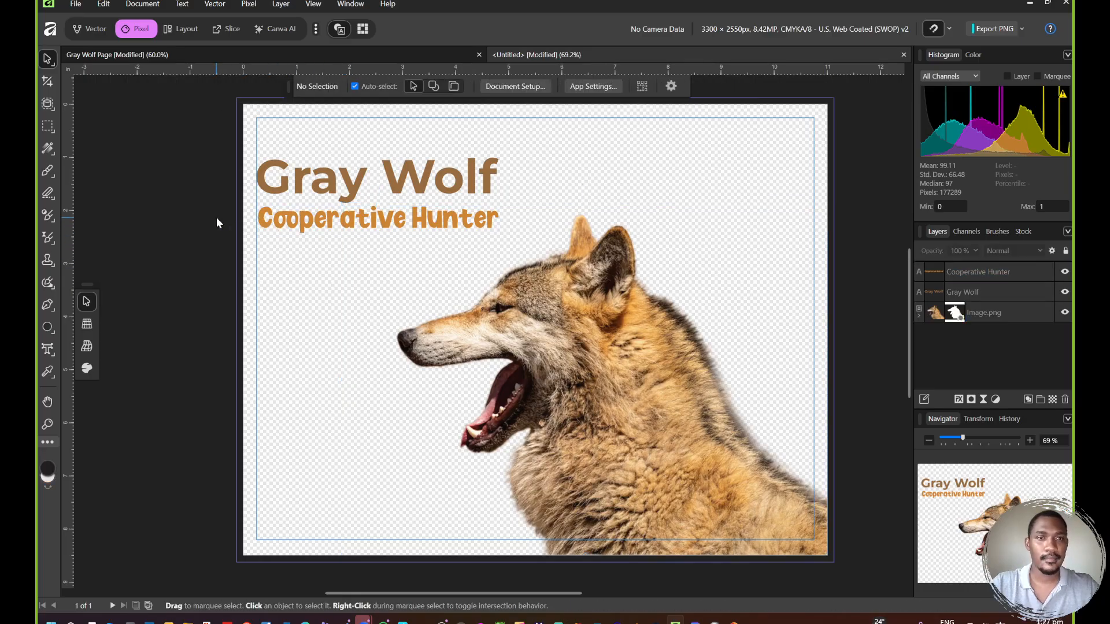
# Step: Duplicate the "Cooperative Hunter" subtitle directly beneath the original, keeping it aligned with the left margin
pyautogui.click(322, 224)
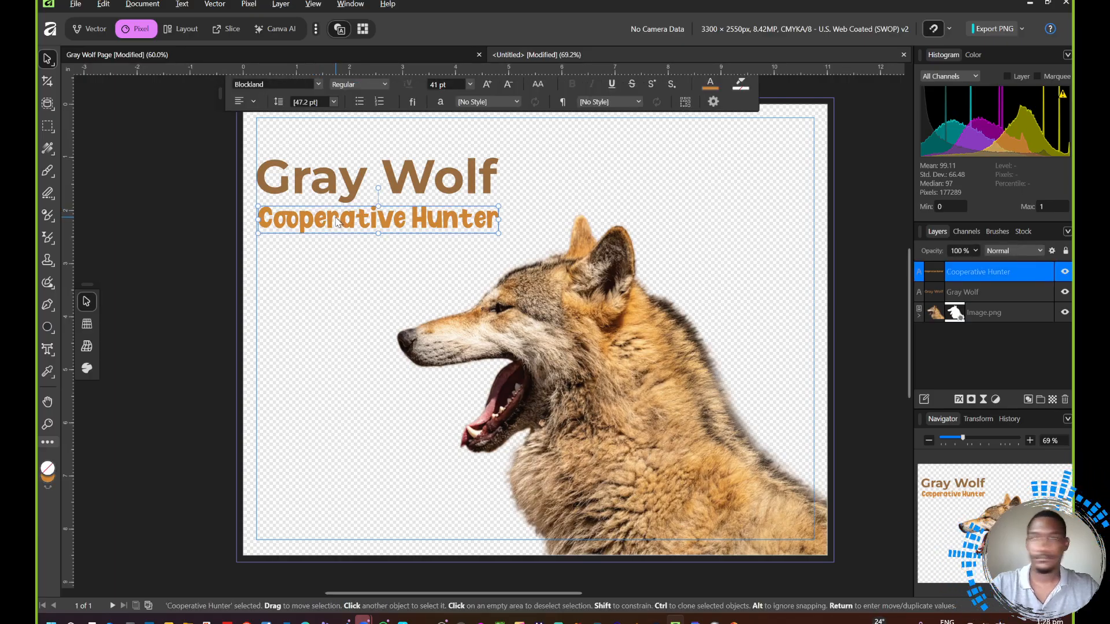
pyautogui.moveTo(338, 222)
pyautogui.mouseDown()
pyautogui.moveTo(339, 250)
pyautogui.moveTo(338, 239)
pyautogui.mouseUp()
pyautogui.hotkey('ctrl', 'z')
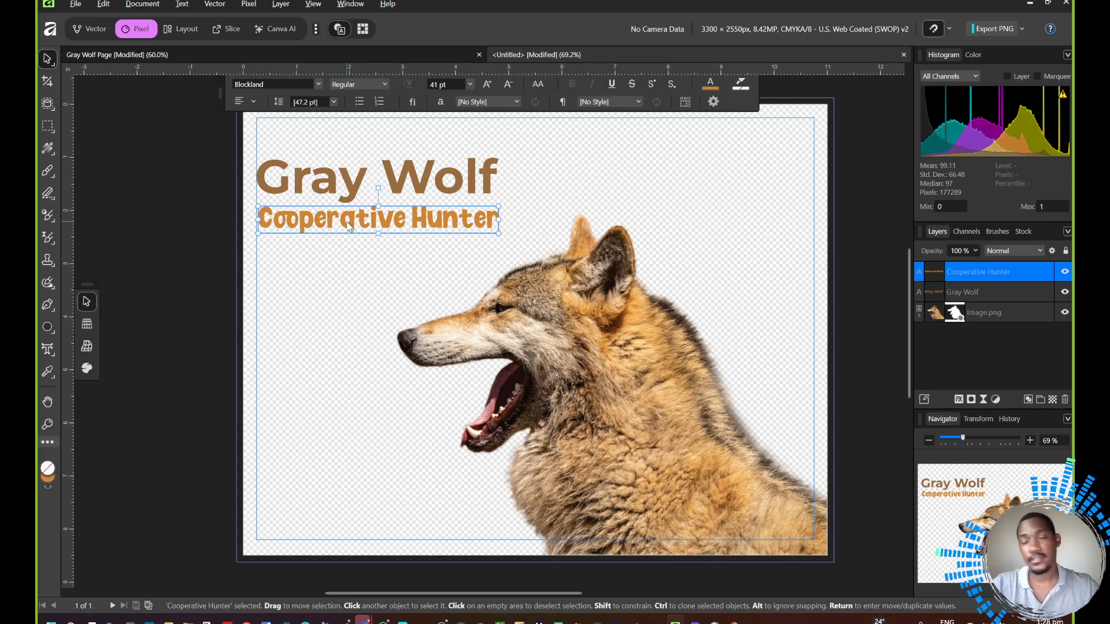
pyautogui.moveTo(349, 225); pyautogui.dragTo(348, 259)
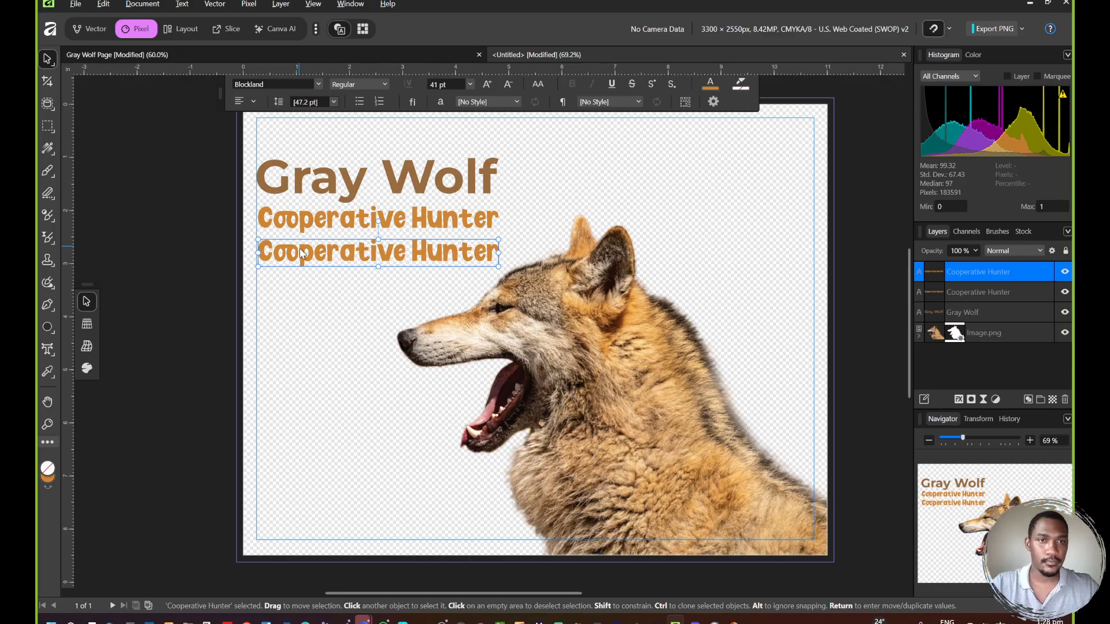
# Step: Select all text in the duplicated "Cooperative Hunter" line and give it a black outline (#000000)
pyautogui.click(711, 85)
pyautogui.click(711, 84)
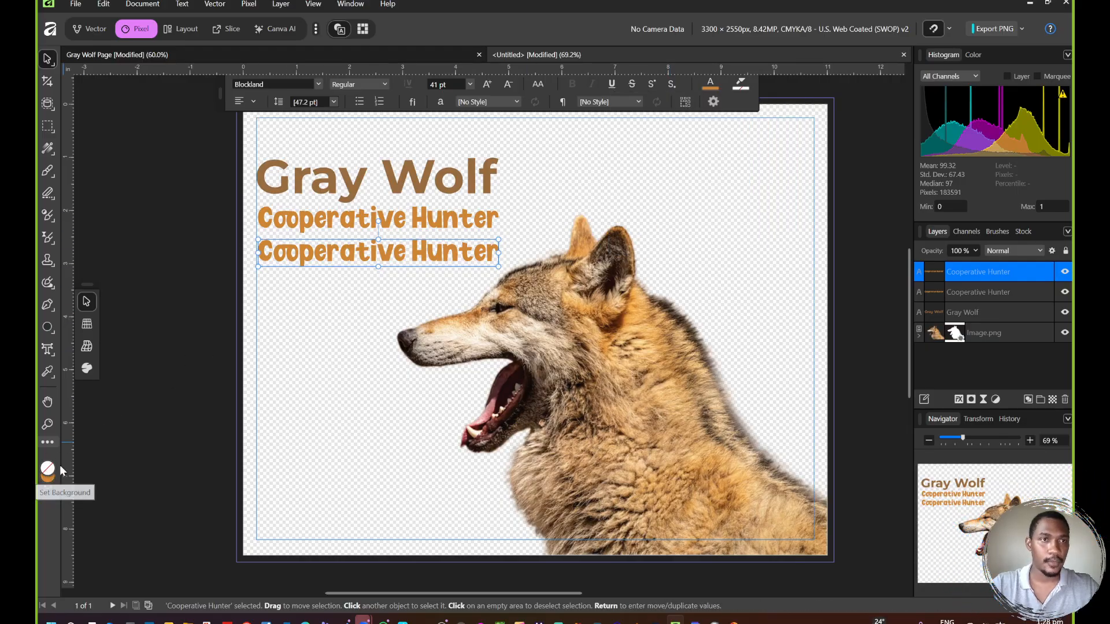
pyautogui.doubleClick(334, 255)
pyautogui.moveTo(259, 257); pyautogui.dragTo(500, 254)
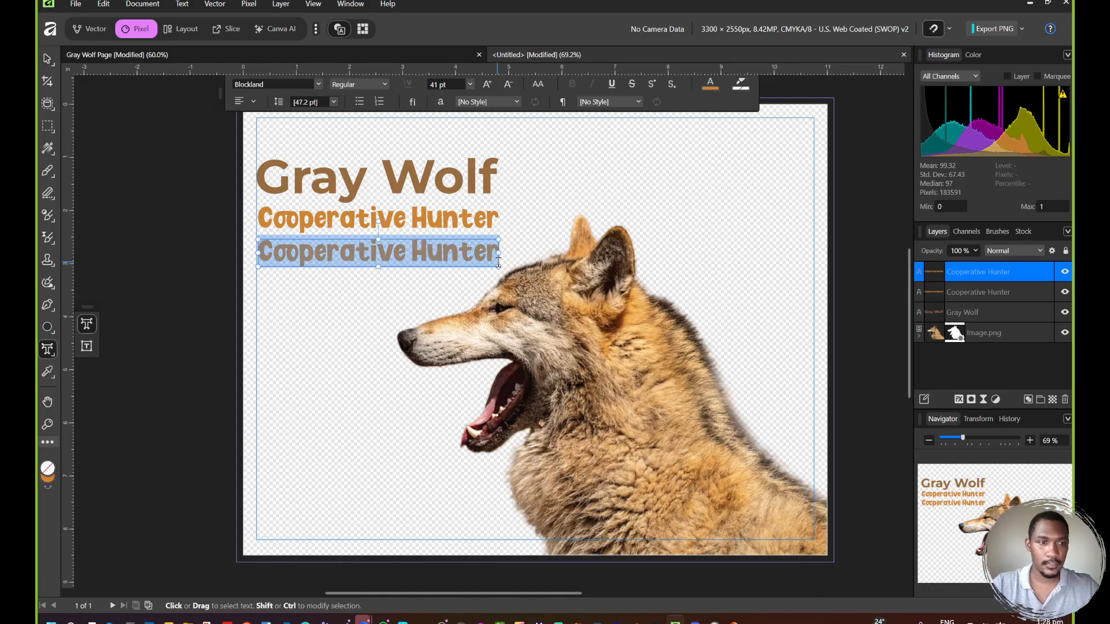
pyautogui.click(48, 487)
pyautogui.click(48, 488)
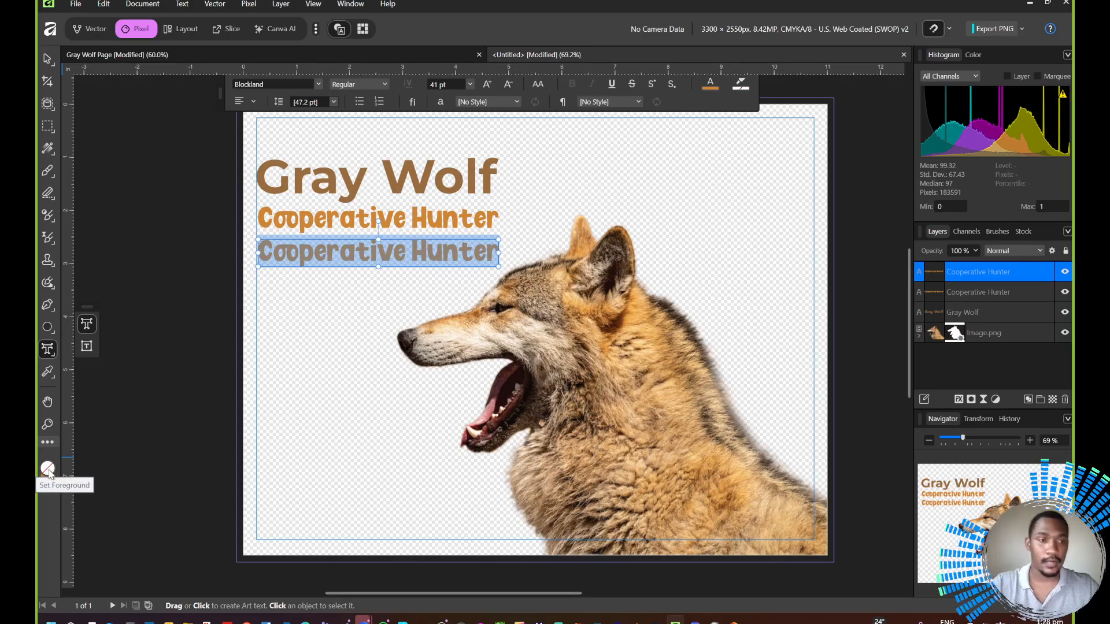
pyautogui.doubleClick(51, 469)
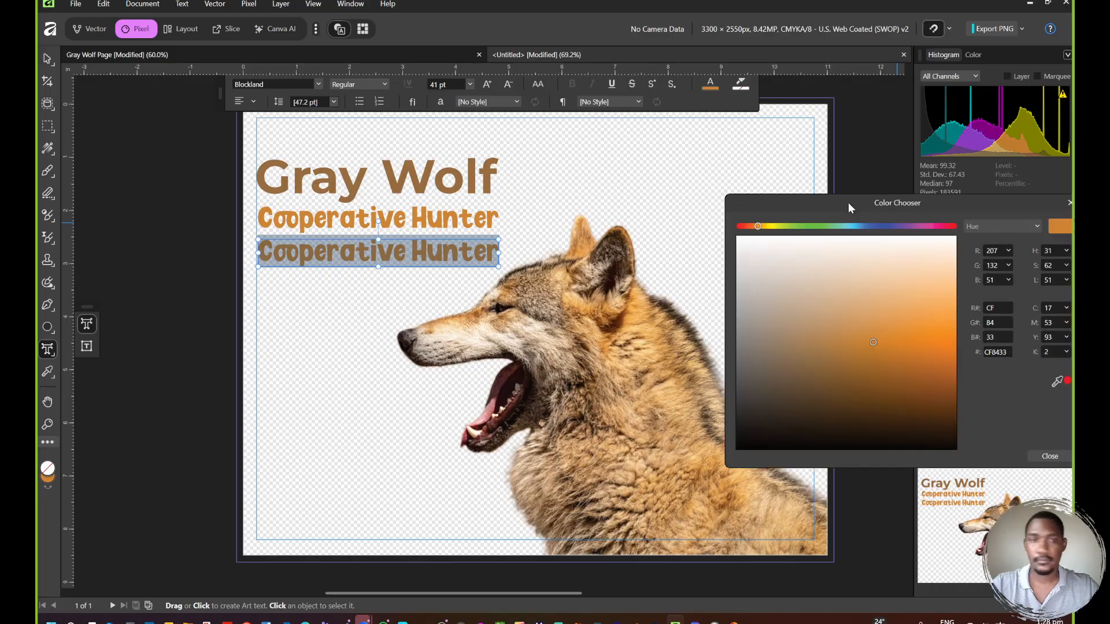
pyautogui.moveTo(851, 202); pyautogui.dragTo(678, 238)
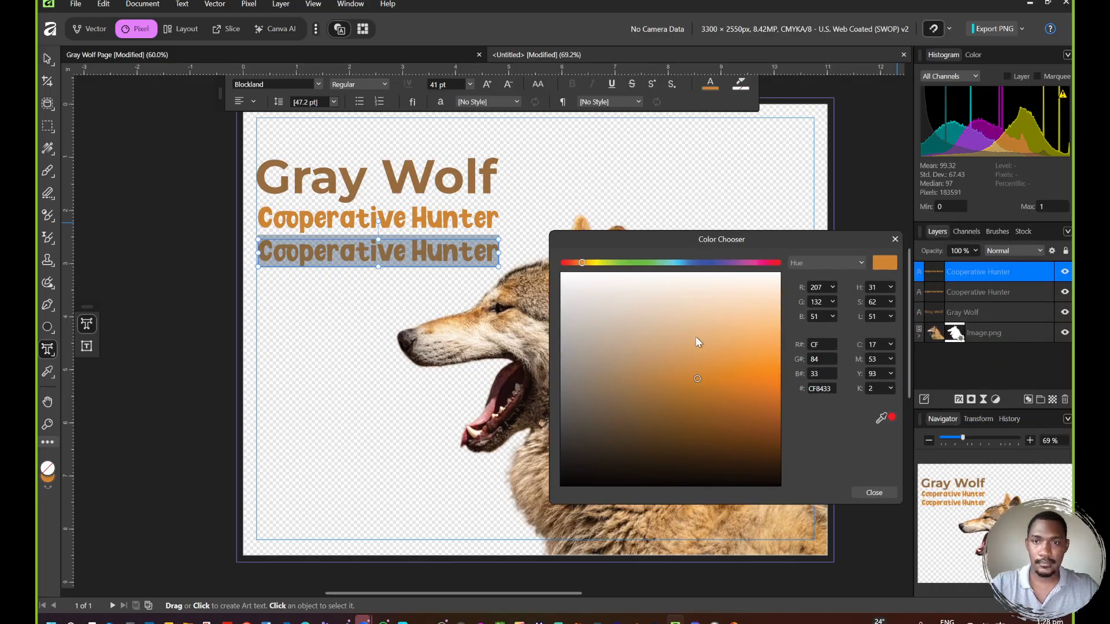
pyautogui.moveTo(696, 336); pyautogui.dragTo(543, 501)
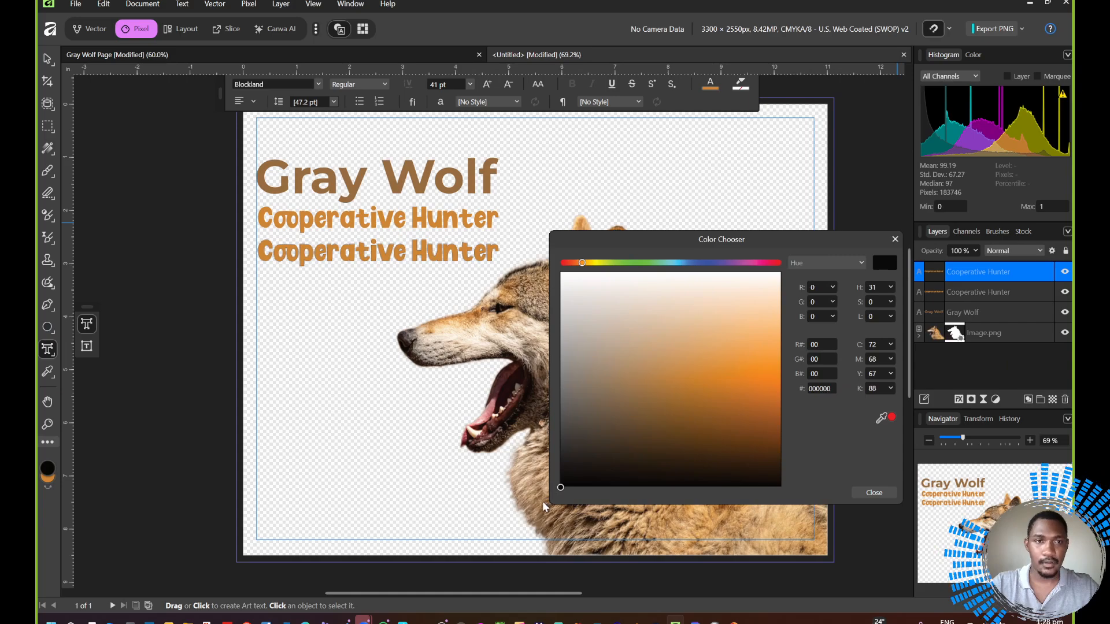
pyautogui.click(874, 492)
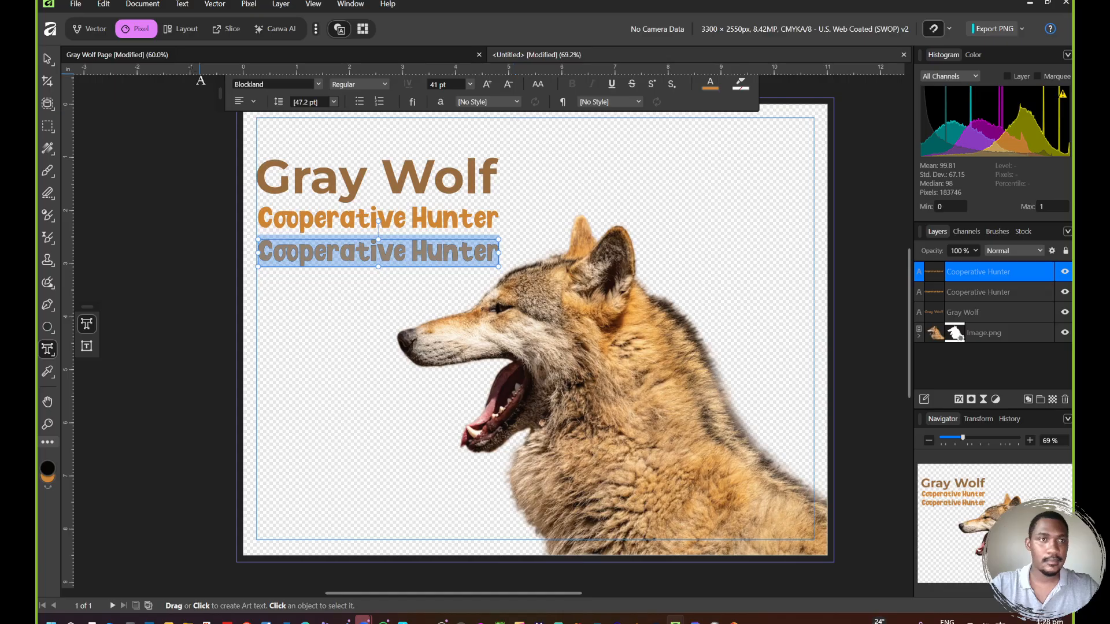
pyautogui.click(48, 58)
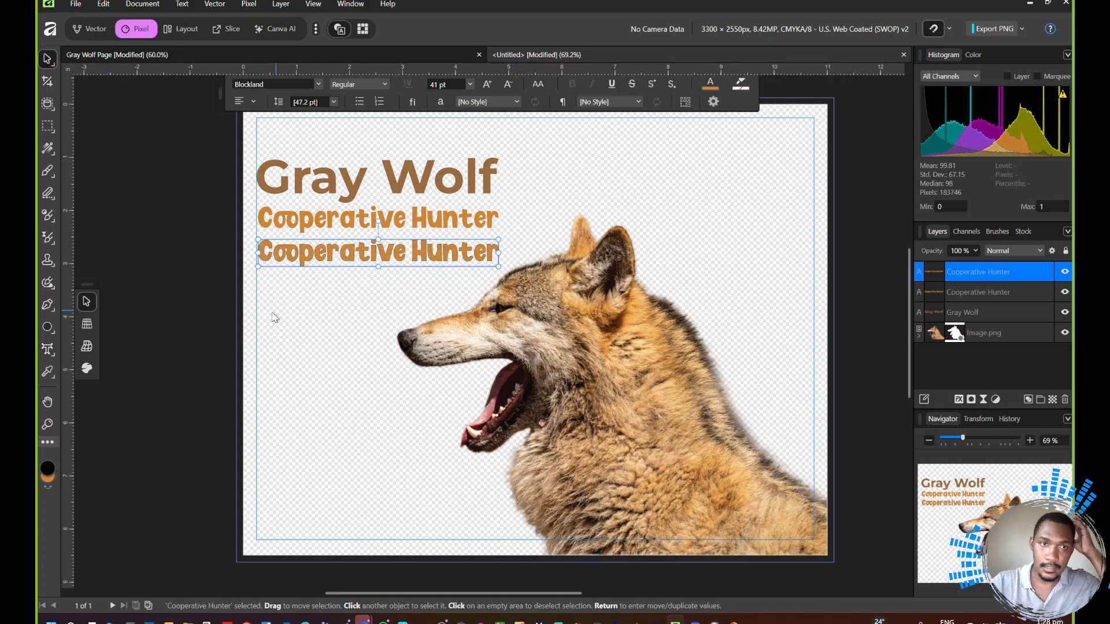
pyautogui.click(266, 274)
pyautogui.click(288, 263)
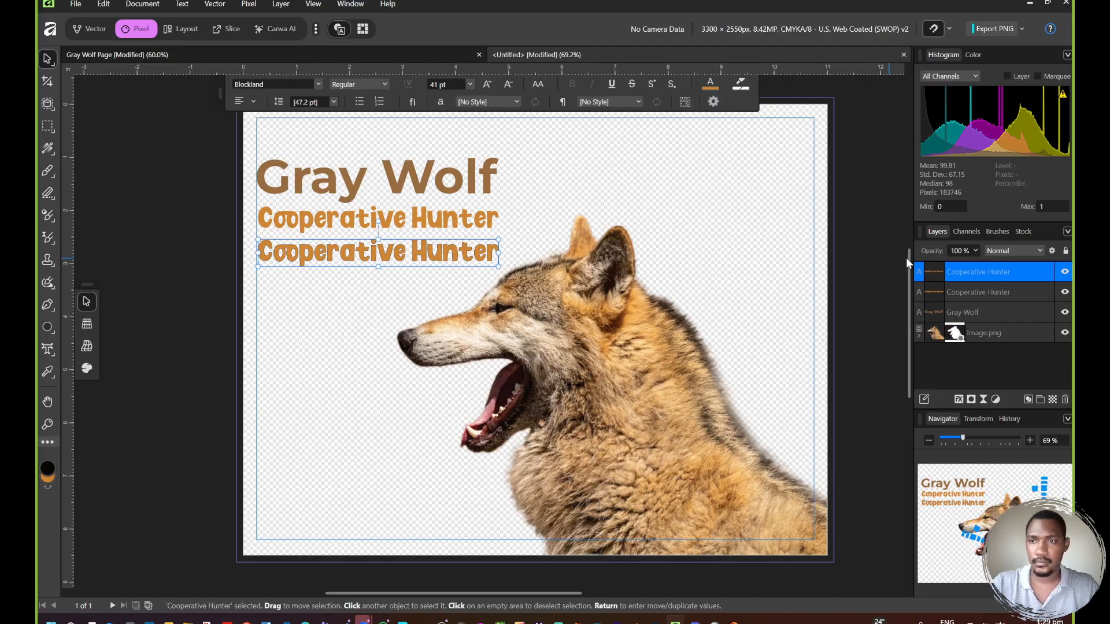
# Step: Lighten the duplicated subtitle's fill to a pale orange (HSL 31, 85, 70) and set its outline to black (#000000)
pyautogui.click(974, 54)
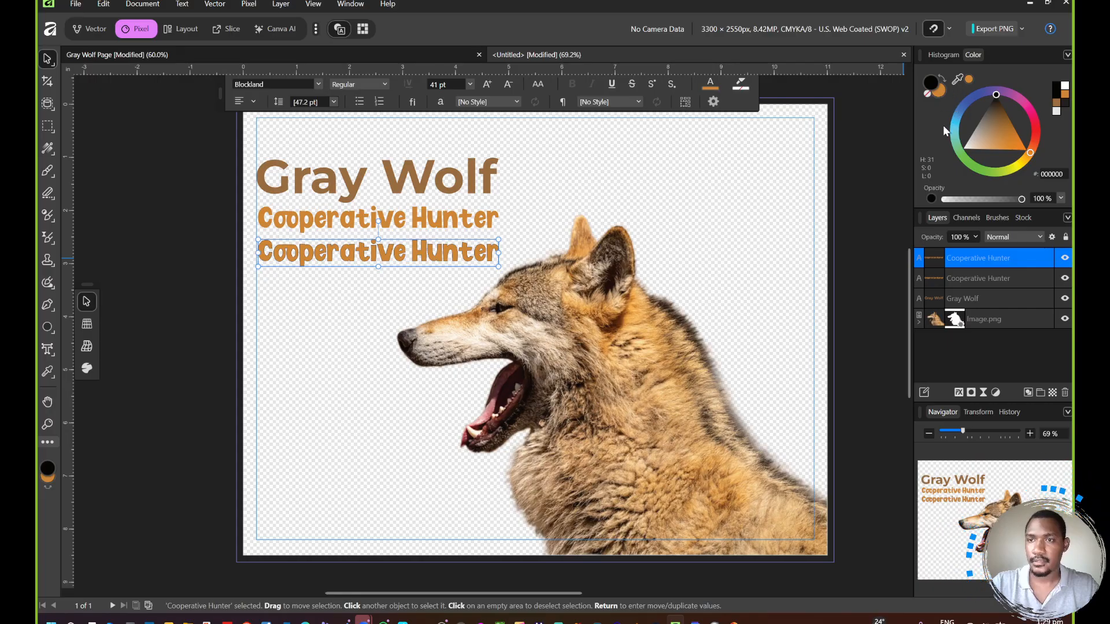
pyautogui.click(935, 92)
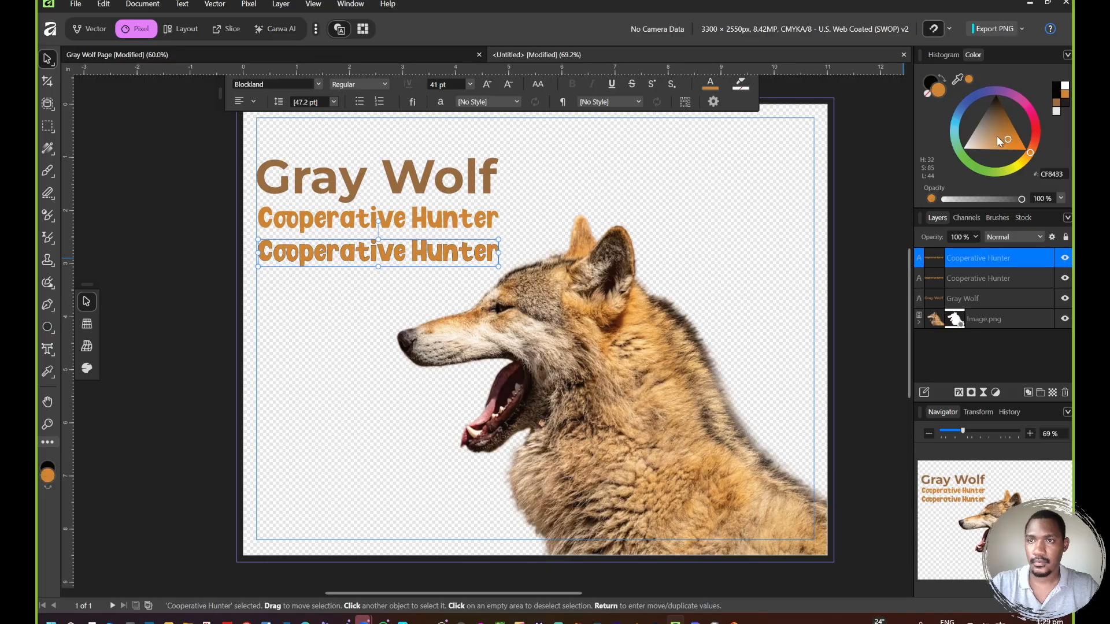
pyautogui.moveTo(996, 137)
pyautogui.mouseDown()
pyautogui.moveTo(990, 113)
pyautogui.moveTo(997, 147)
pyautogui.mouseUp()
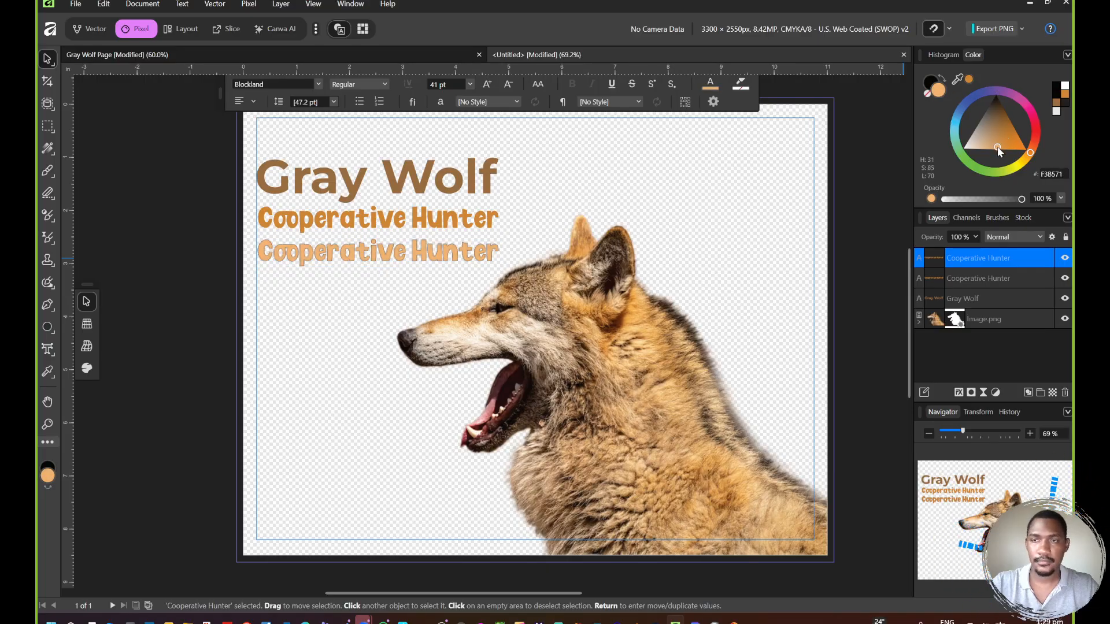
pyautogui.click(929, 83)
pyautogui.moveTo(994, 102); pyautogui.dragTo(990, 75)
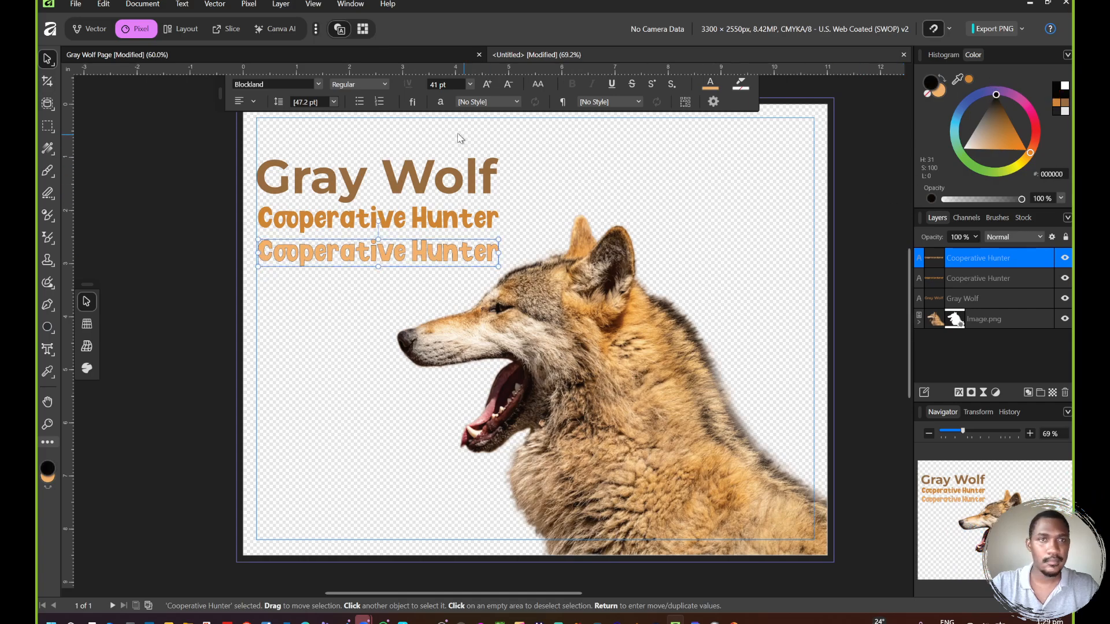
pyautogui.press('t')
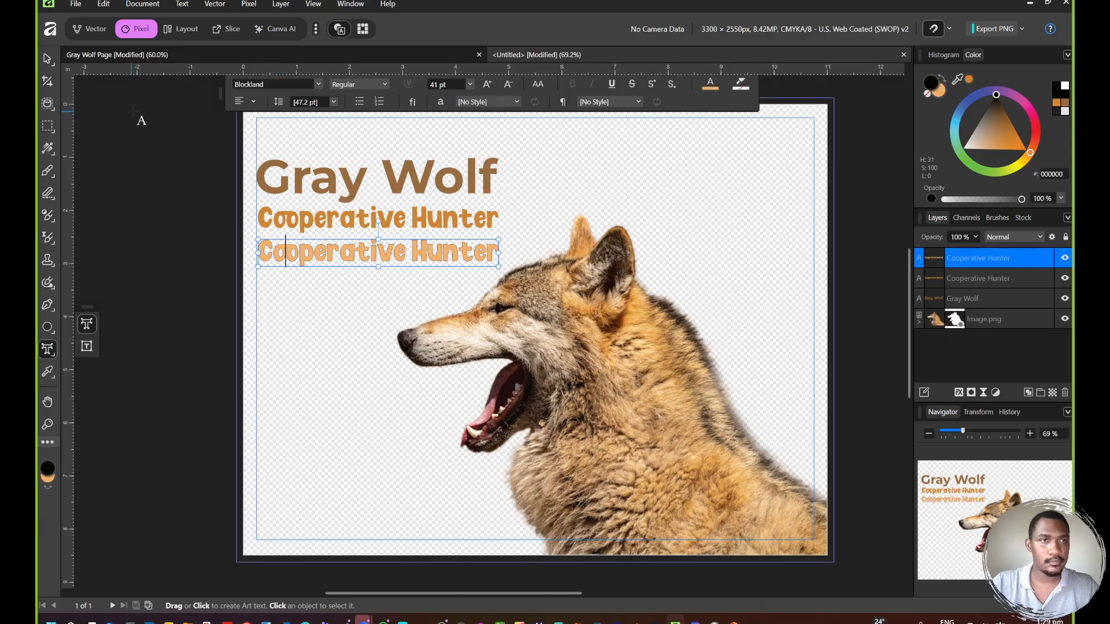
# Step: Remove the black outline from the duplicated "Cooperative Hunter" subtitle
pyautogui.click(285, 257)
pyautogui.hotkey('ctrl', 'a')
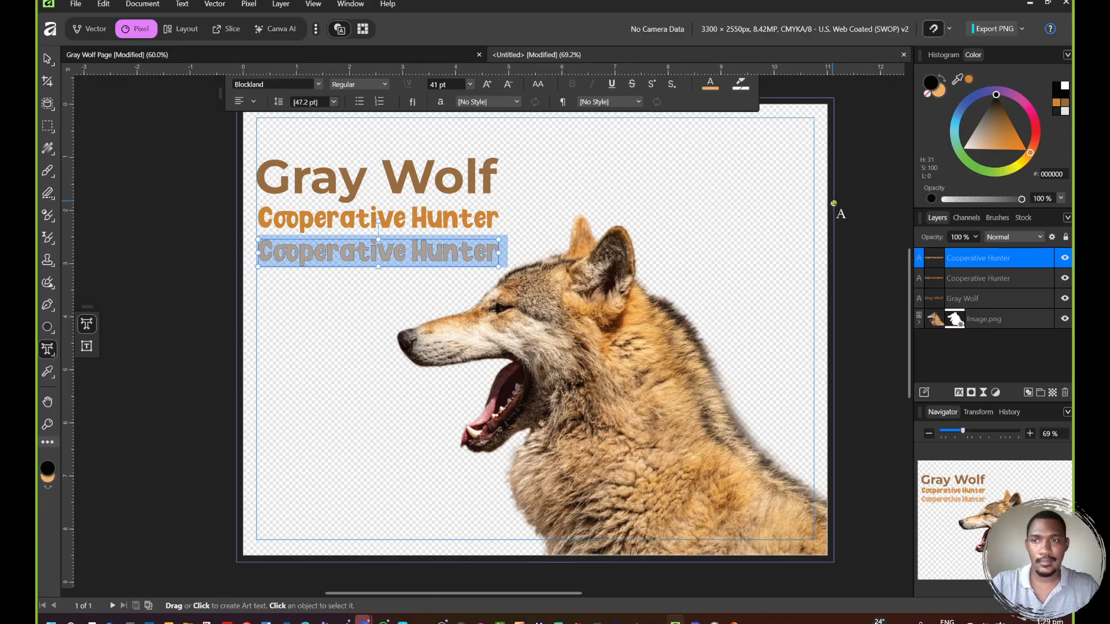
pyautogui.press('Escape')
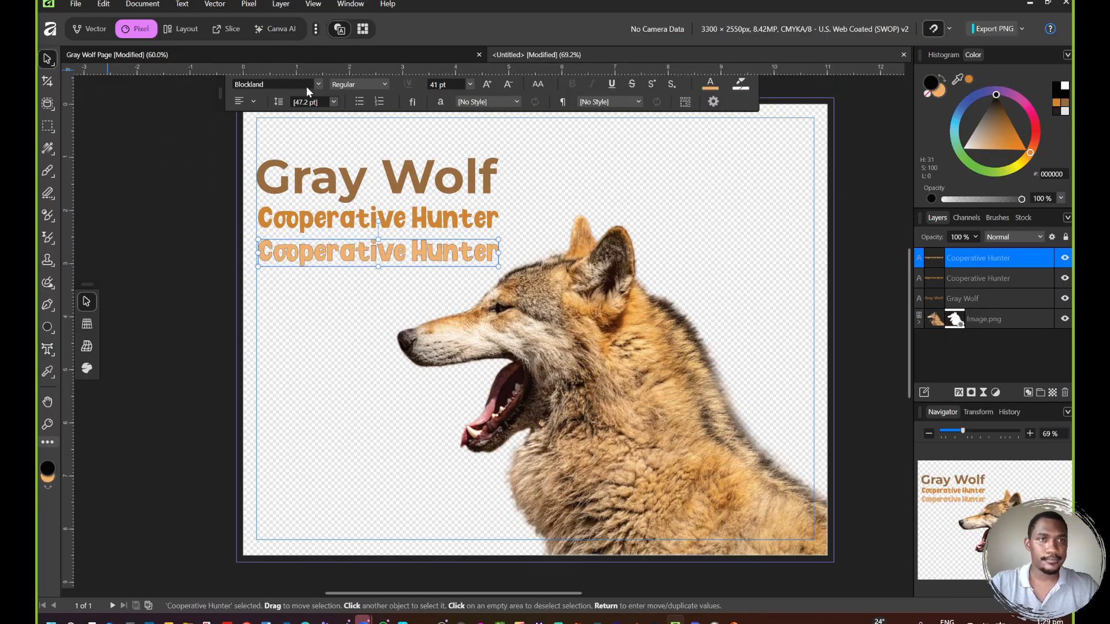
pyautogui.click(928, 94)
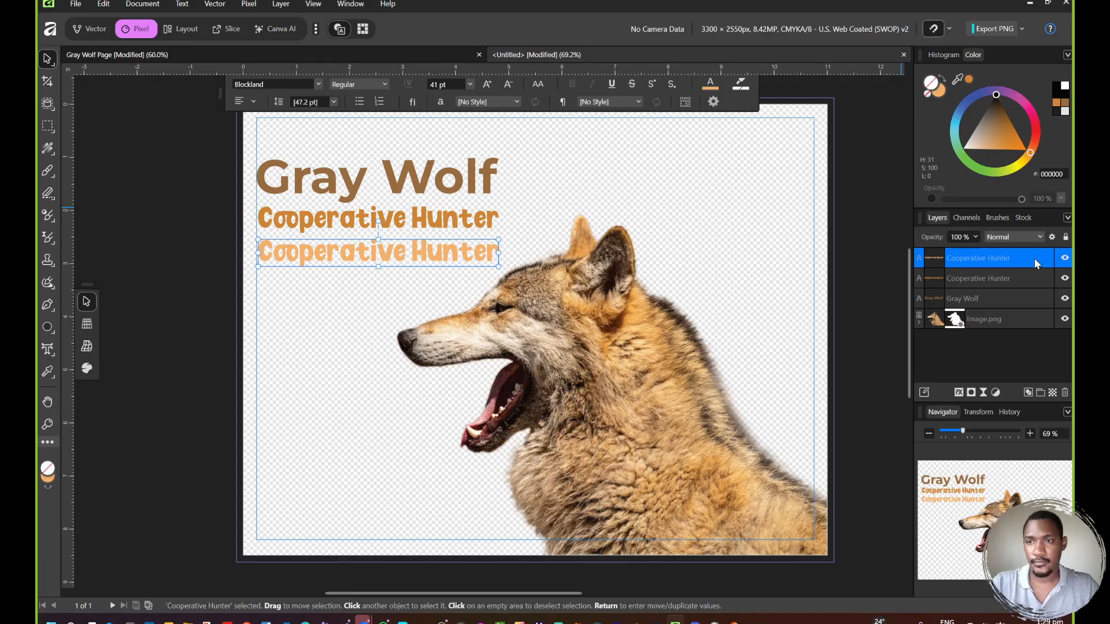
# Step: Add an Outline layer effect with a 13.5 px radius to the duplicated subtitle, keeping the text uncovered by the dialog
pyautogui.click(958, 393)
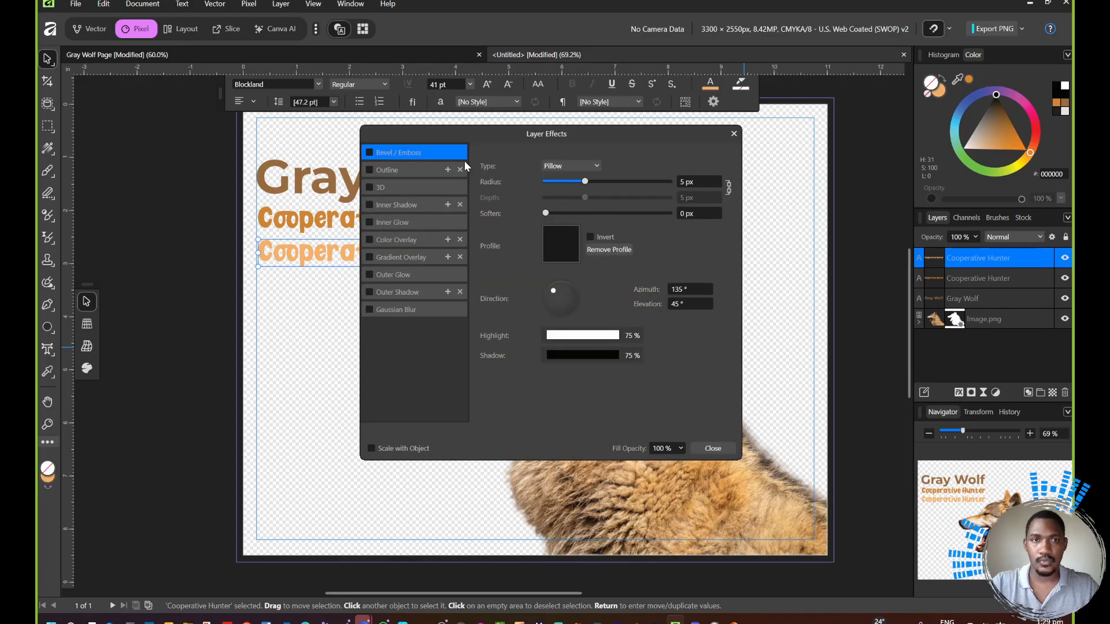
pyautogui.click(370, 170)
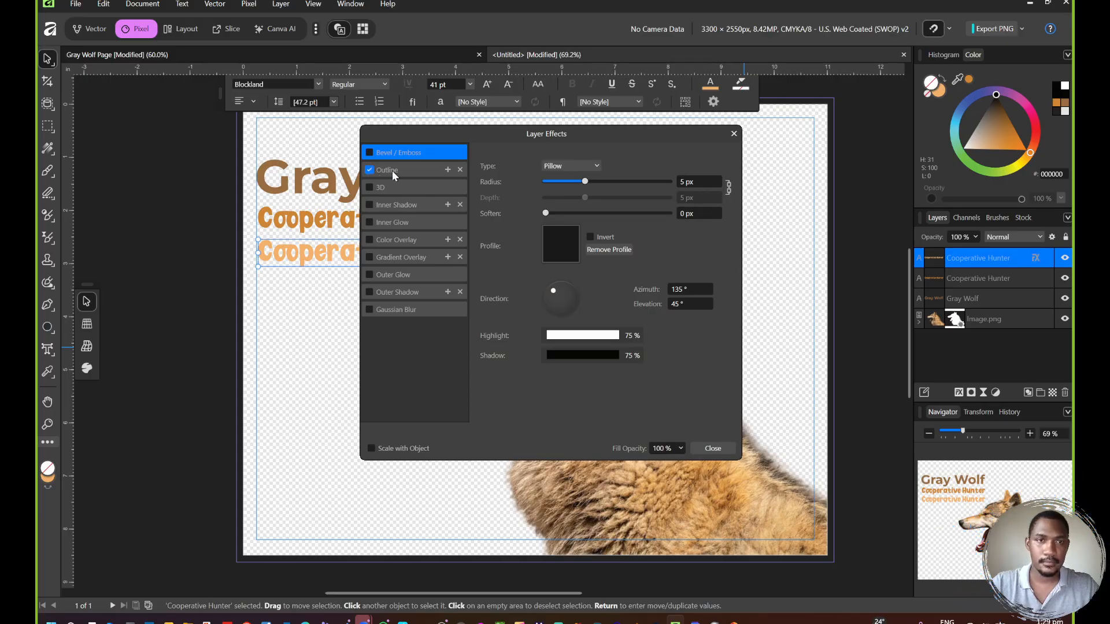
pyautogui.click(392, 171)
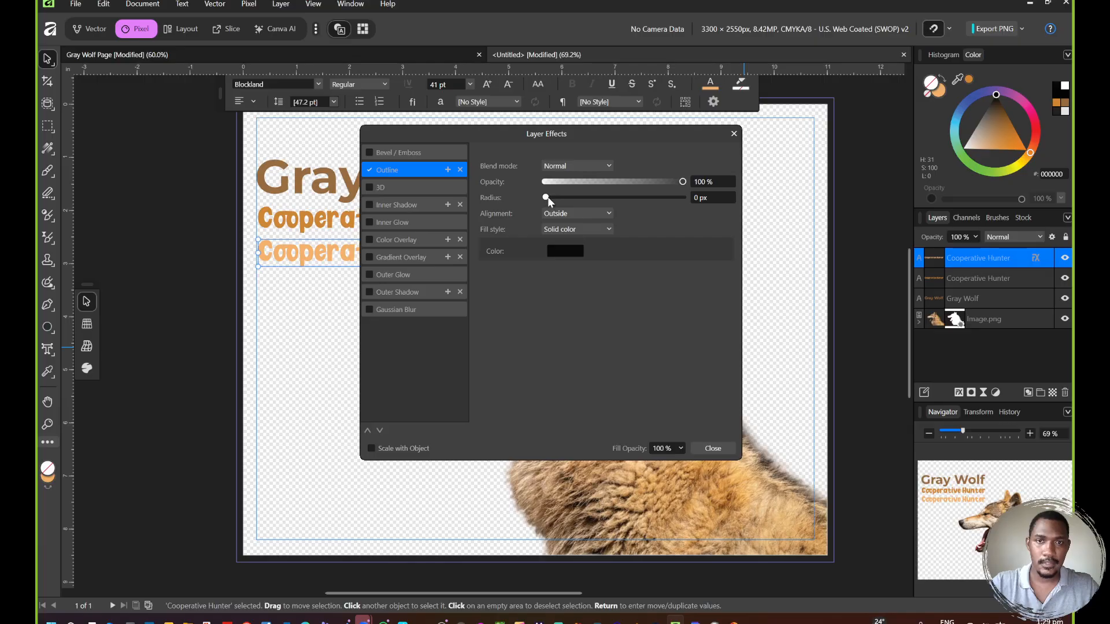
pyautogui.moveTo(547, 196); pyautogui.dragTo(610, 200)
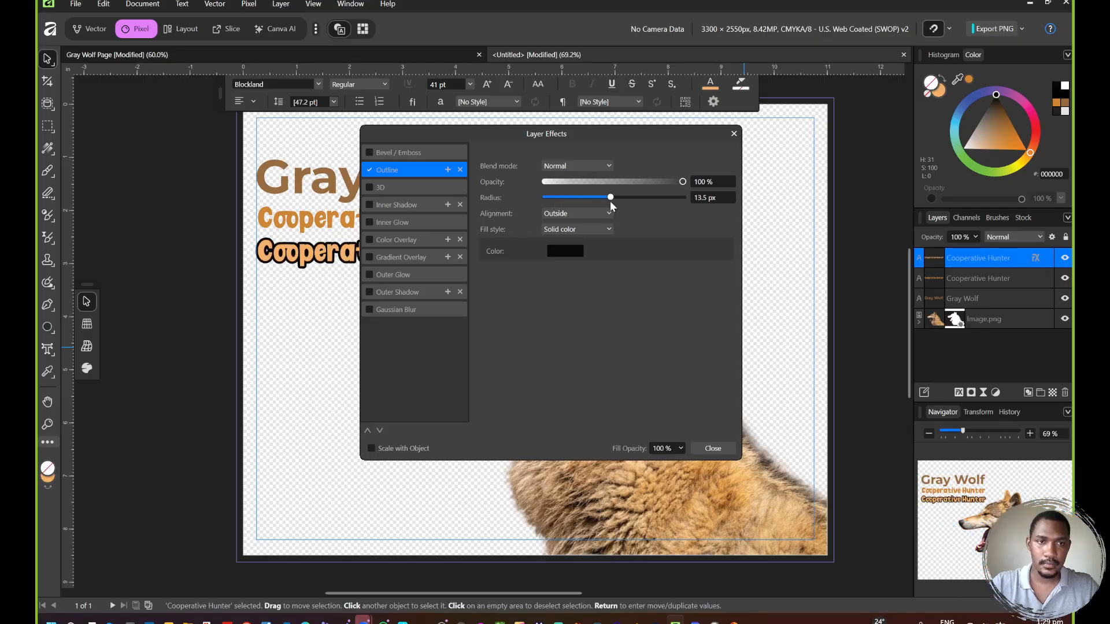
pyautogui.moveTo(609, 135); pyautogui.dragTo(809, 140)
# Step: Try the Inside and Center alignments for the outline effect, and set it back to Outside
pyautogui.click(773, 219)
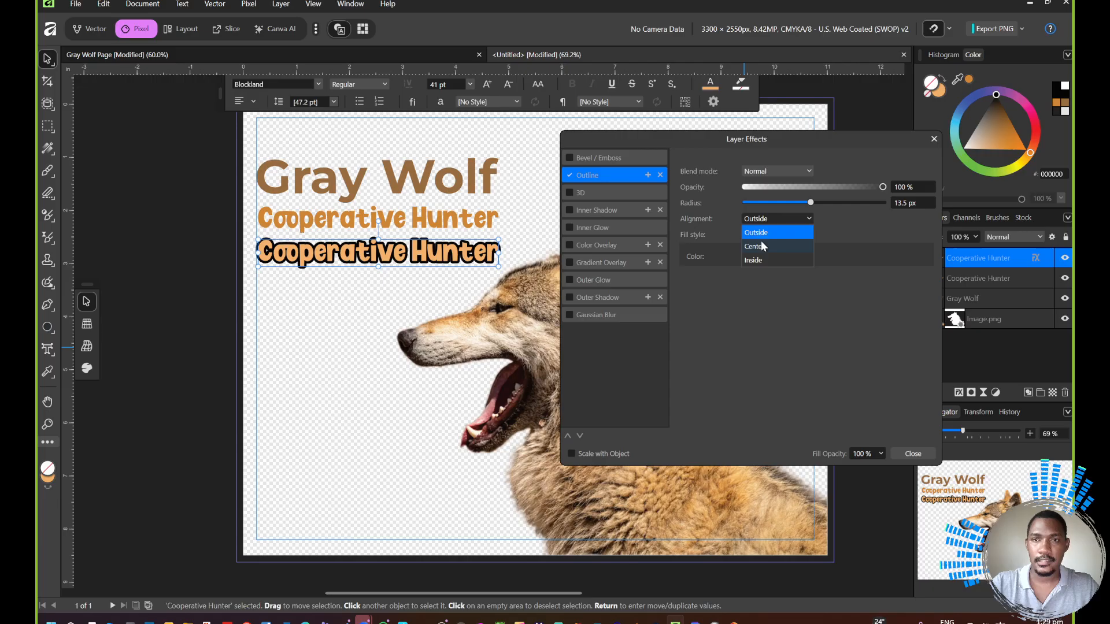
pyautogui.click(752, 260)
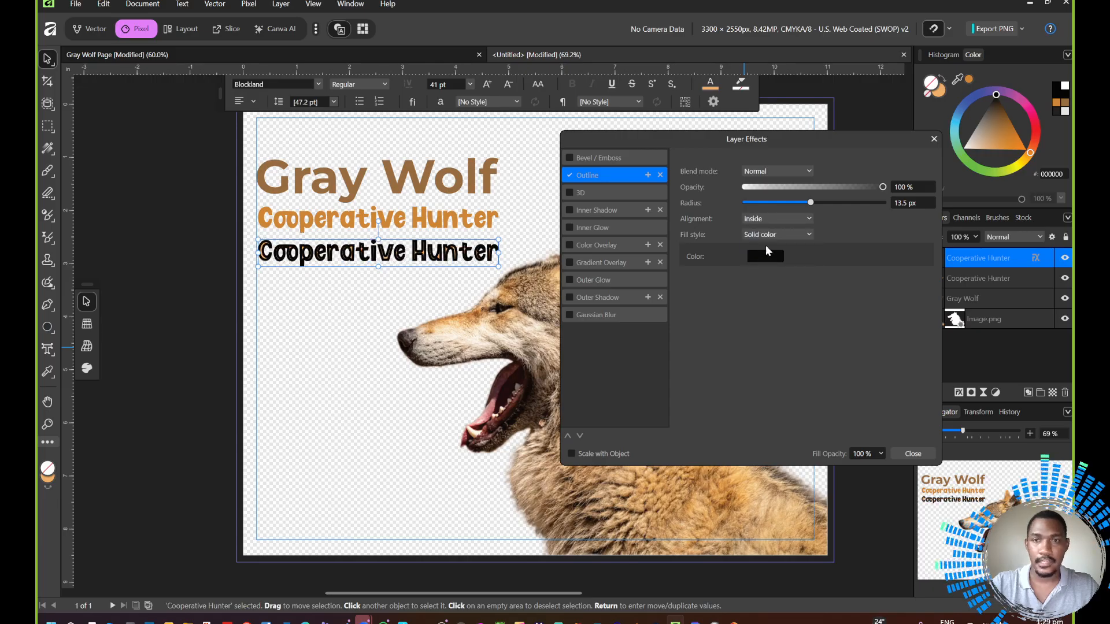
pyautogui.click(775, 220)
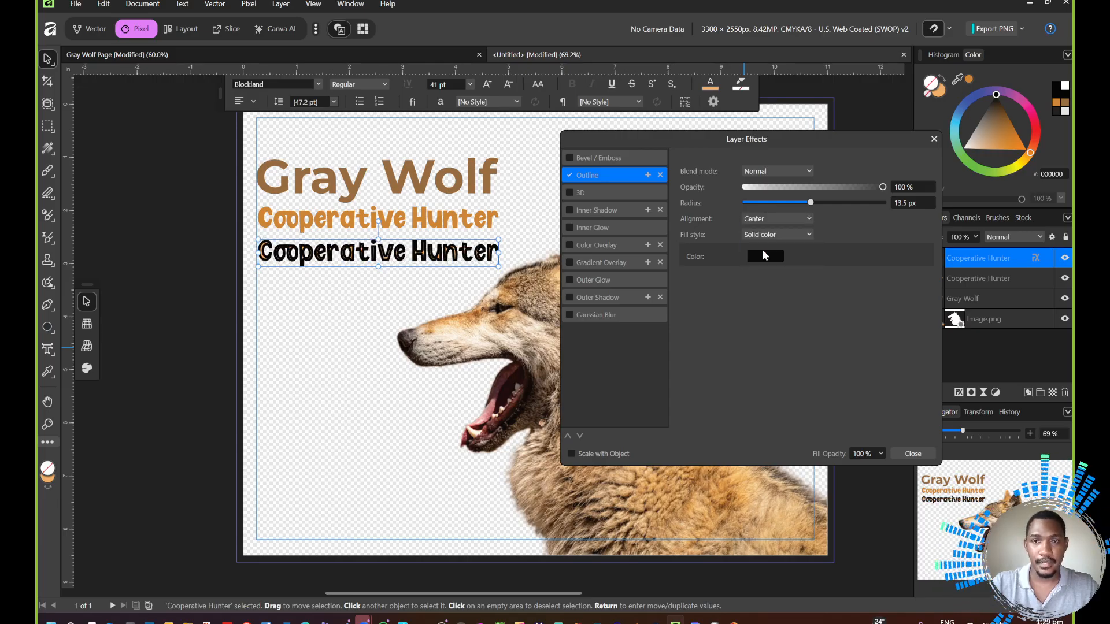
pyautogui.click(761, 249)
pyautogui.click(792, 220)
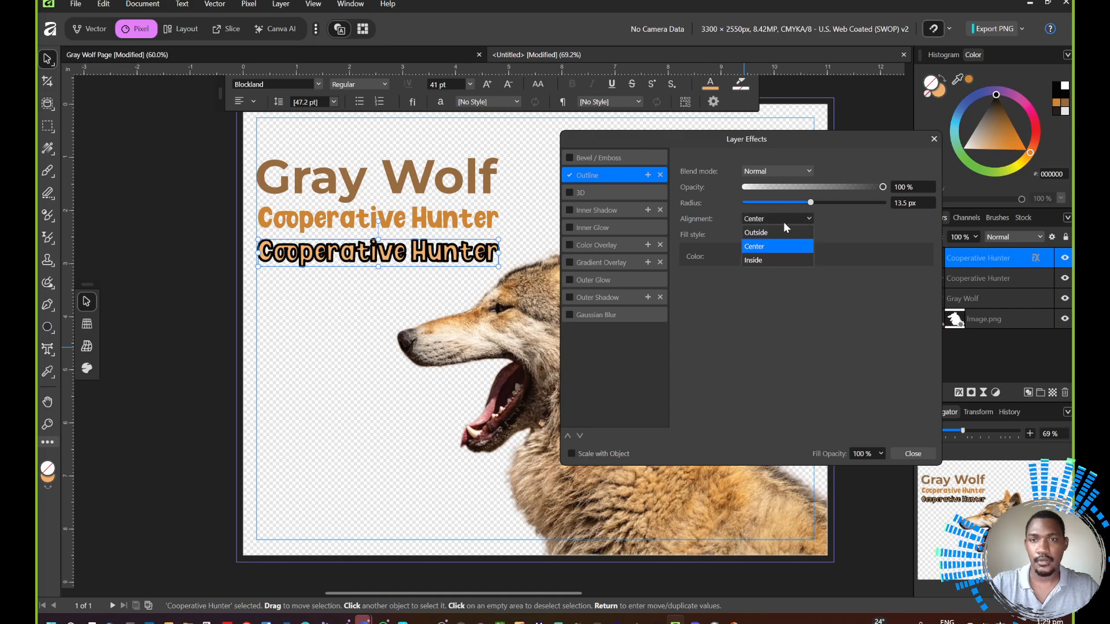
pyautogui.click(769, 236)
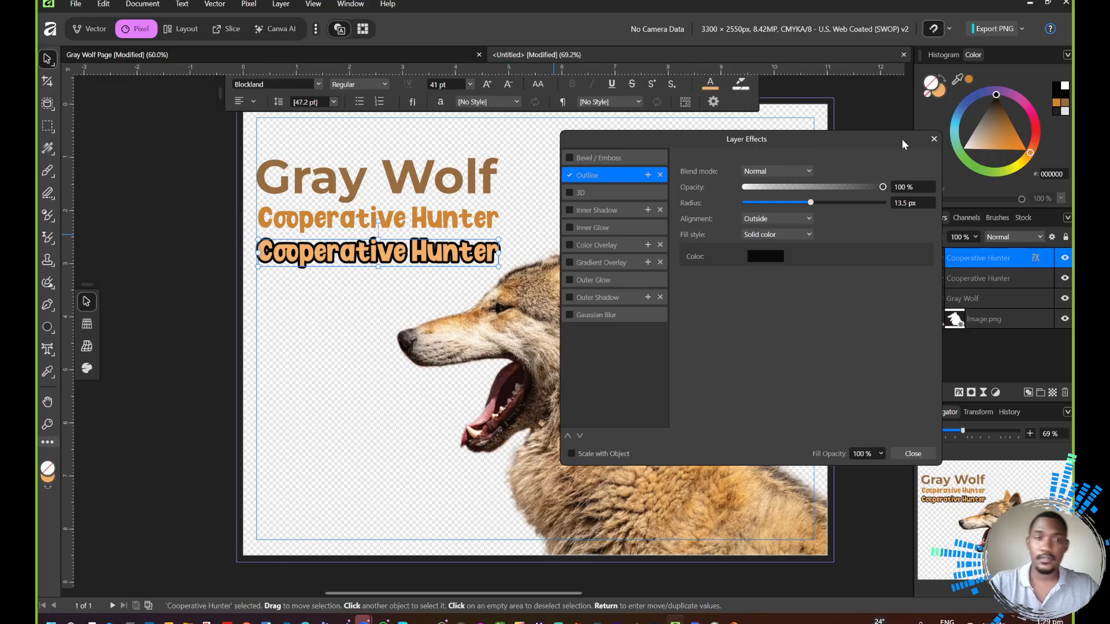
# Step: Close the layer effects and hide the duplicated "Cooperative Hunter" layer, leaving nothing selected
pyautogui.click(932, 140)
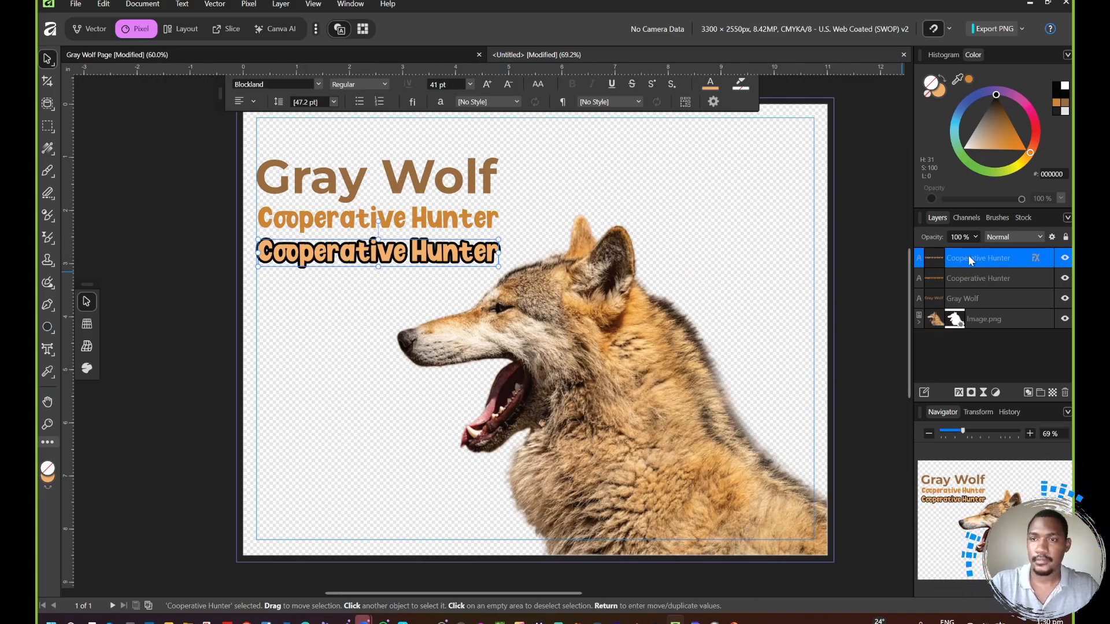
pyautogui.click(1064, 258)
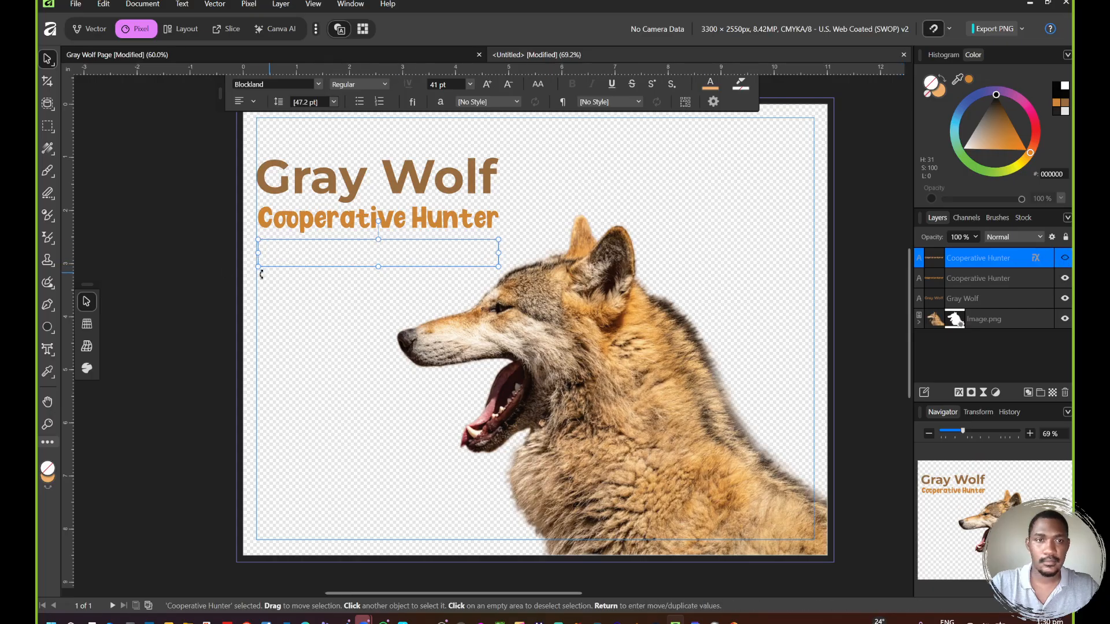
pyautogui.click(203, 262)
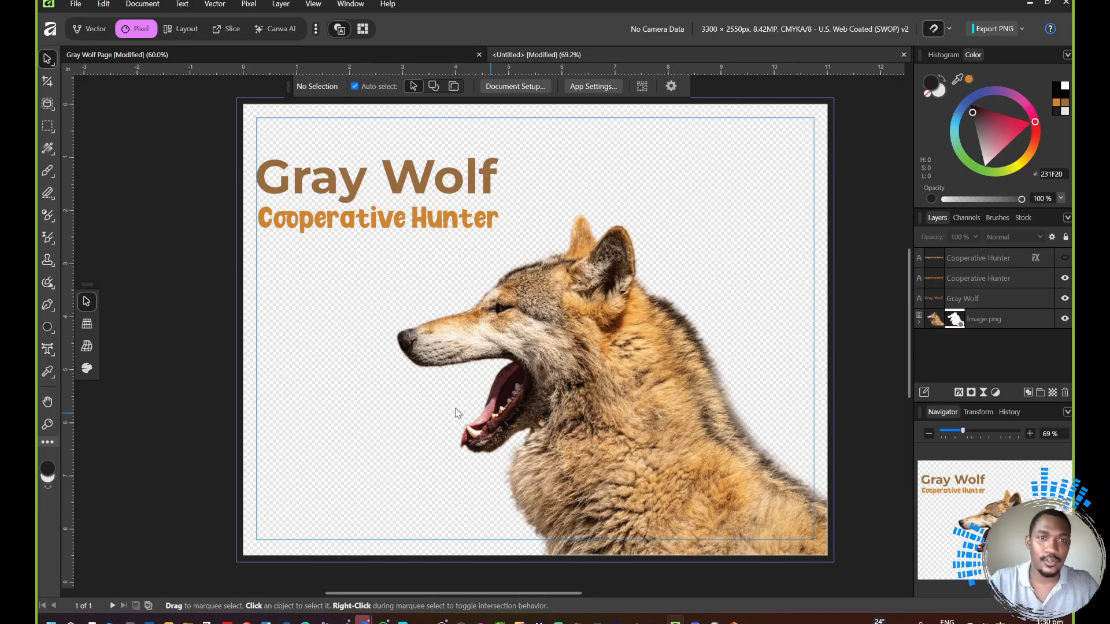
# Step: Switch to the Brave browser and search Google for "gray wolf"
pyautogui.hotkey('alt', 'Tab')
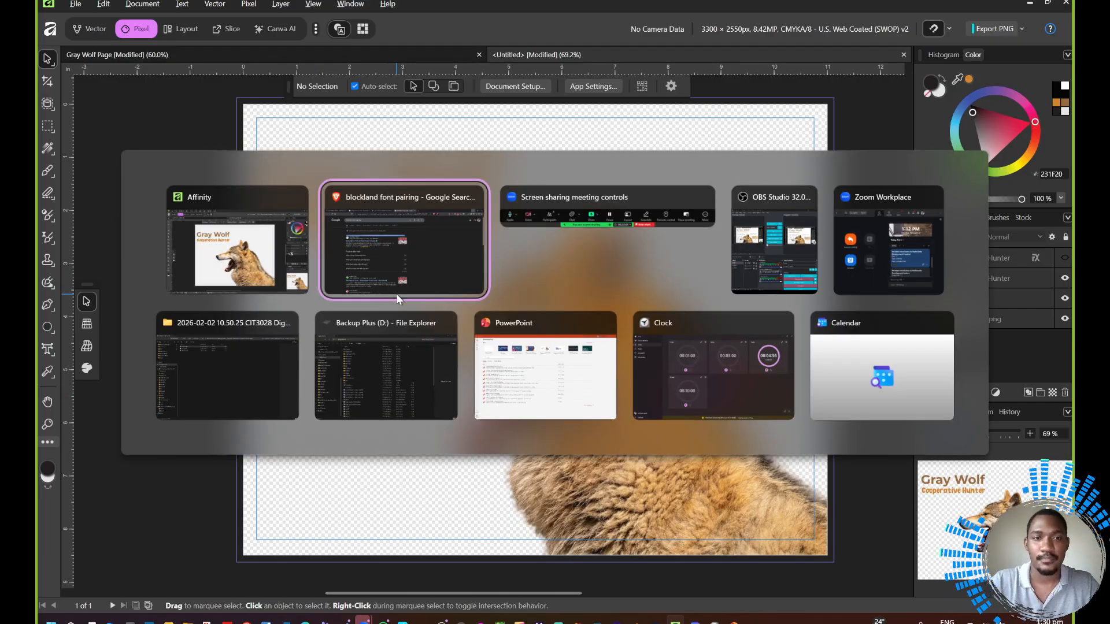
pyautogui.click(416, 247)
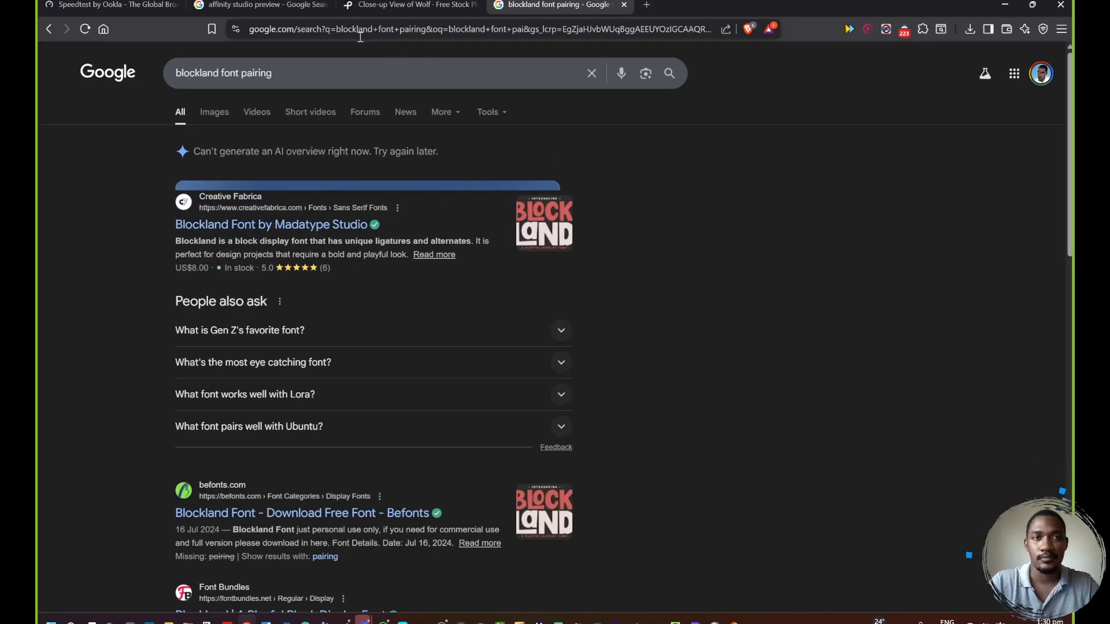
pyautogui.tripleClick(309, 73)
pyautogui.write('g')
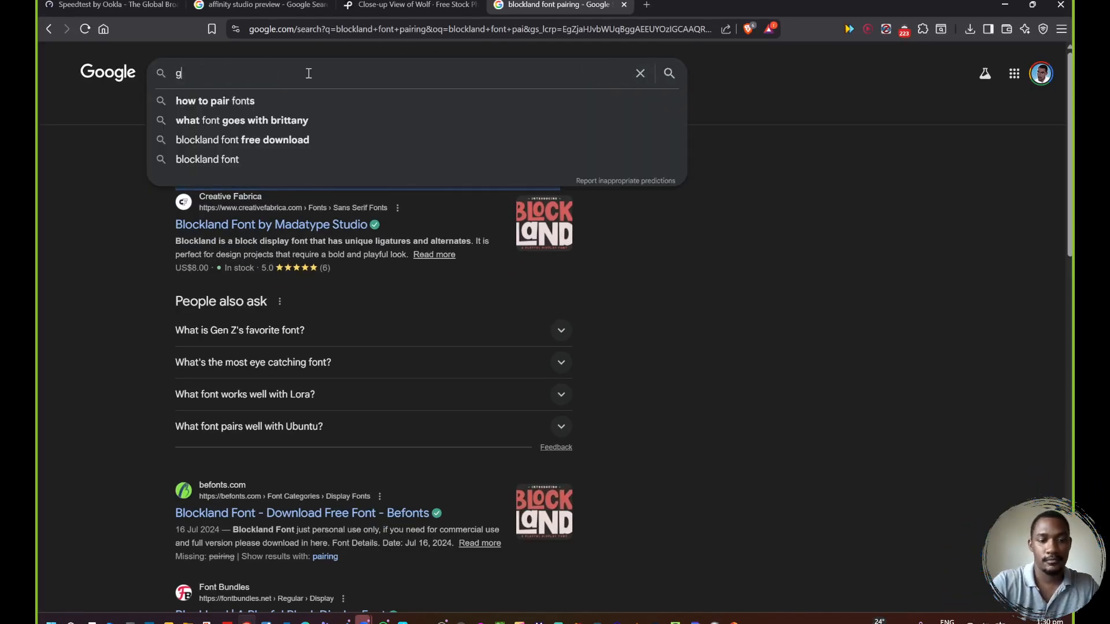
pyautogui.write('ray wol')
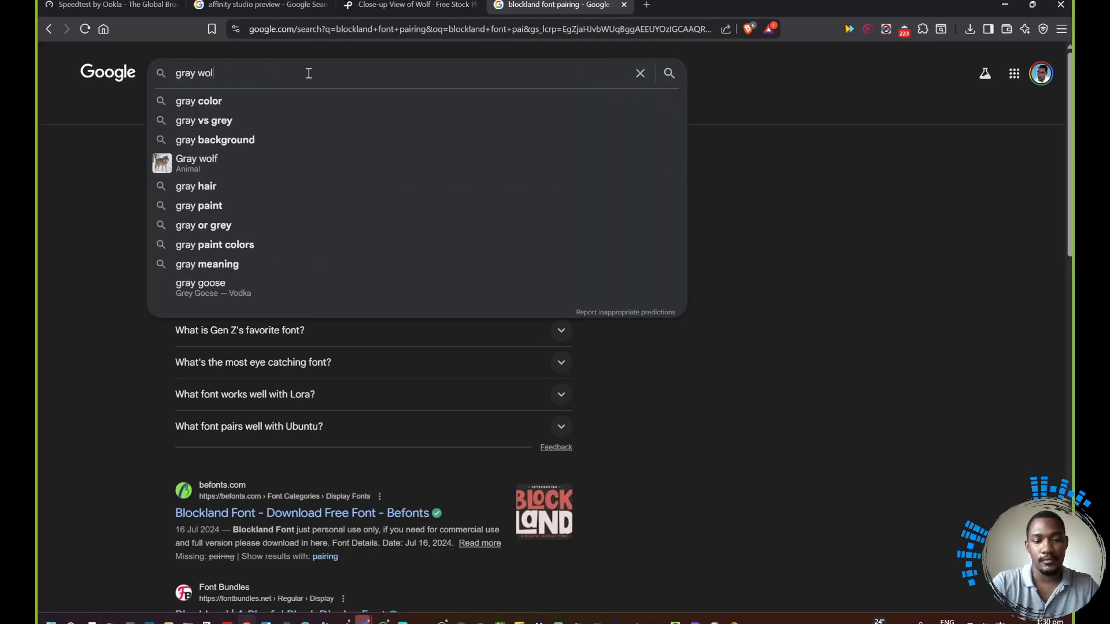
pyautogui.write('v')
pyautogui.press('BackSpace')
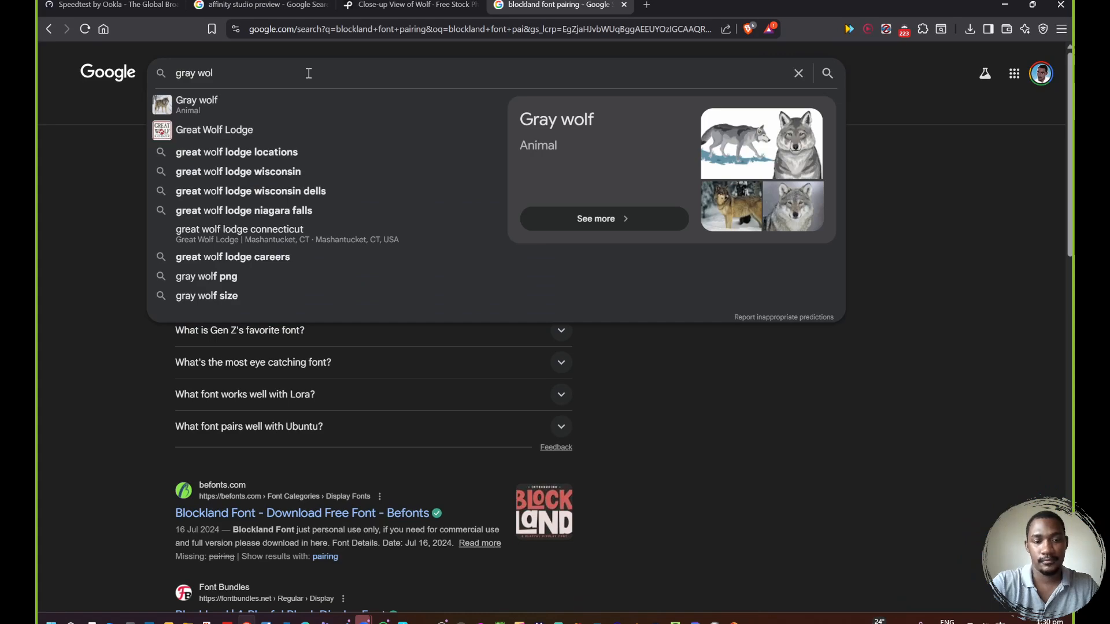
pyautogui.write('f')
pyautogui.press('Return')
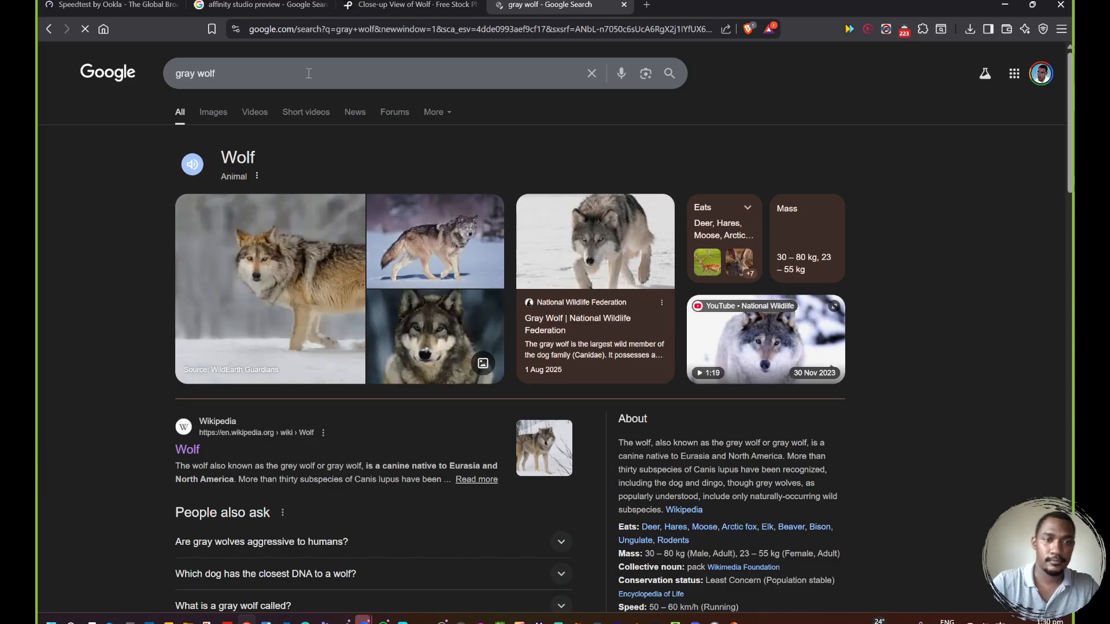
# Step: Open the National Wildlife Federation's Gray Wolf page from the search results in a new tab
pyautogui.scroll(-3, 383, 325)
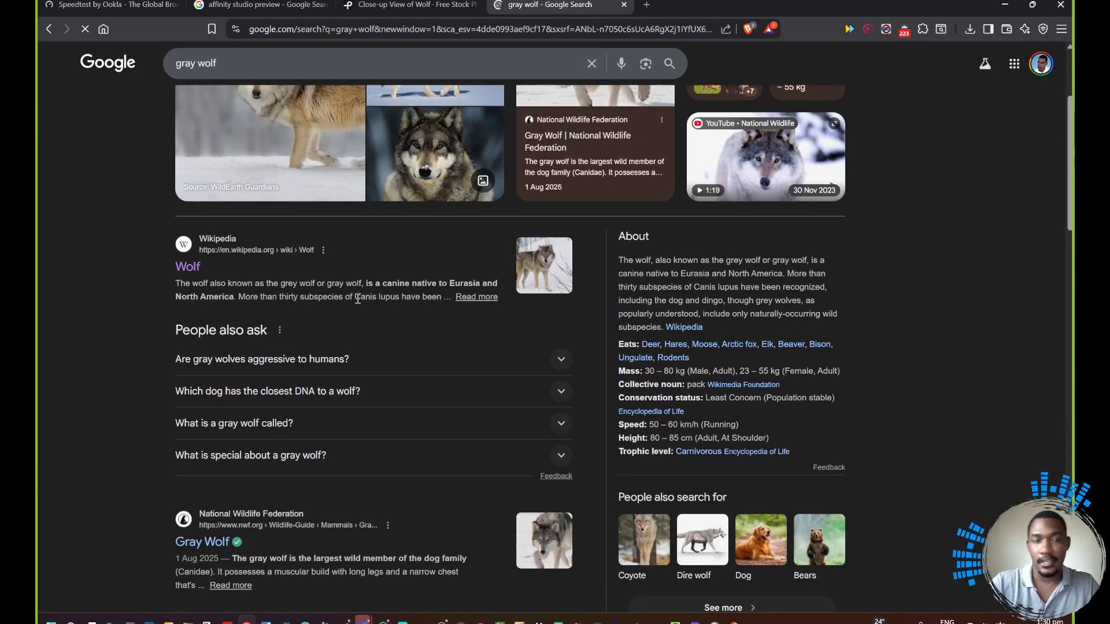
pyautogui.scroll(-2, 287, 271)
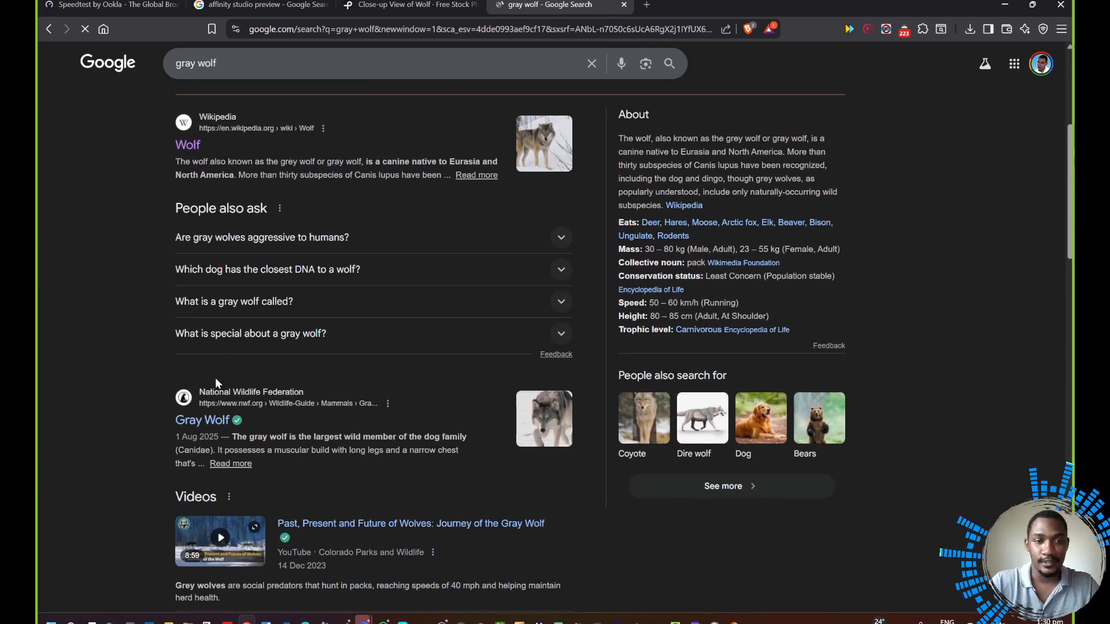
pyautogui.click(209, 420)
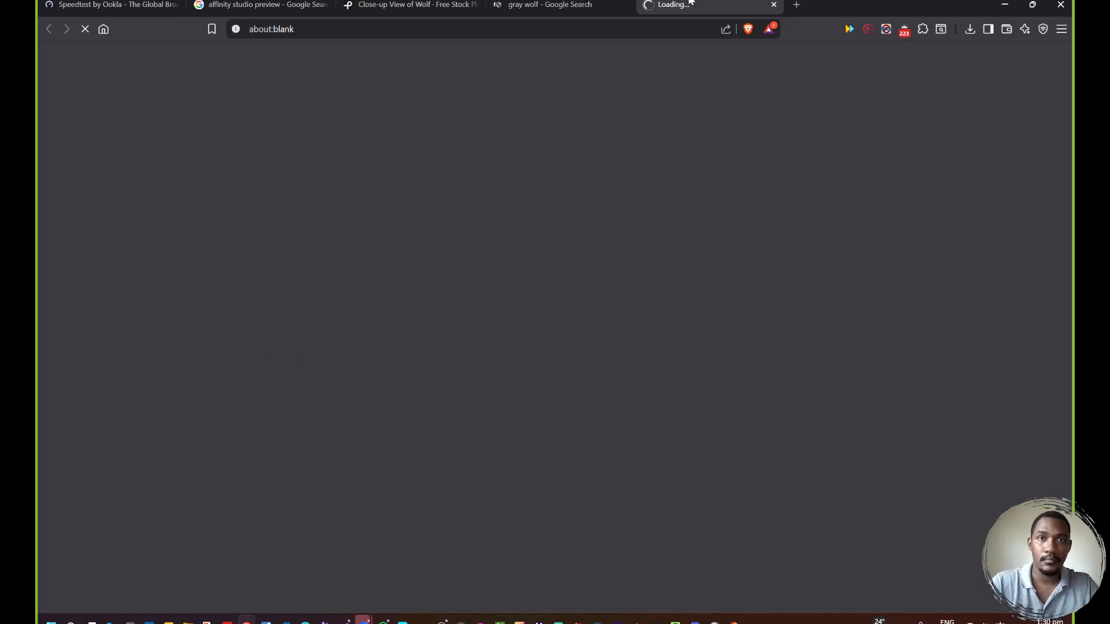
# Step: Return to Affinity and copy the entire body text of the reference Gray Wolf Page document
pyautogui.click(1005, 4)
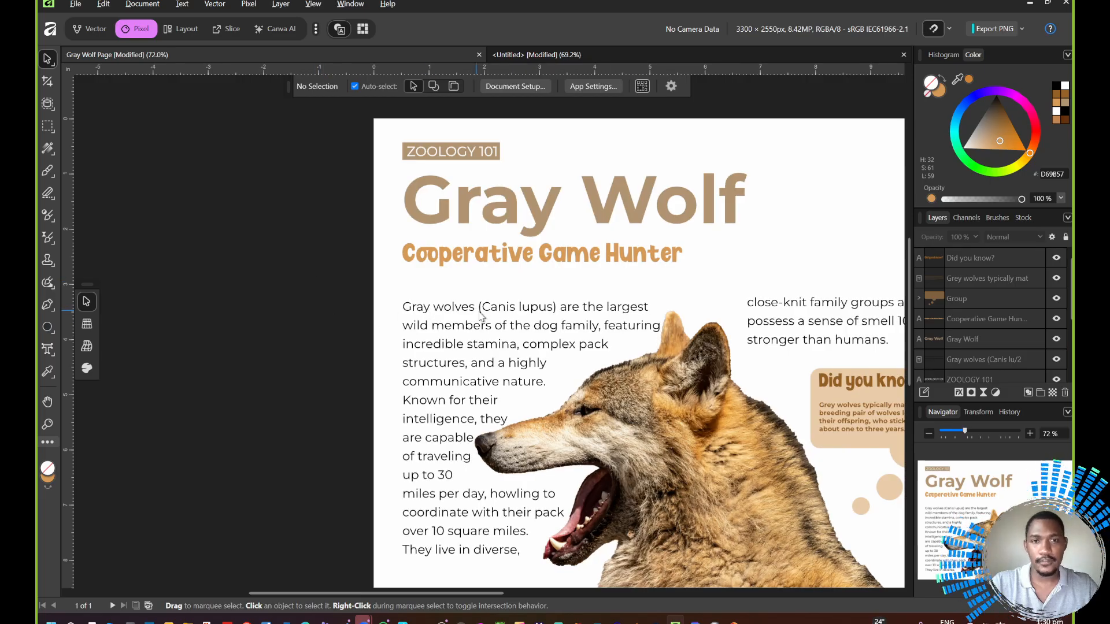
pyautogui.doubleClick(416, 312)
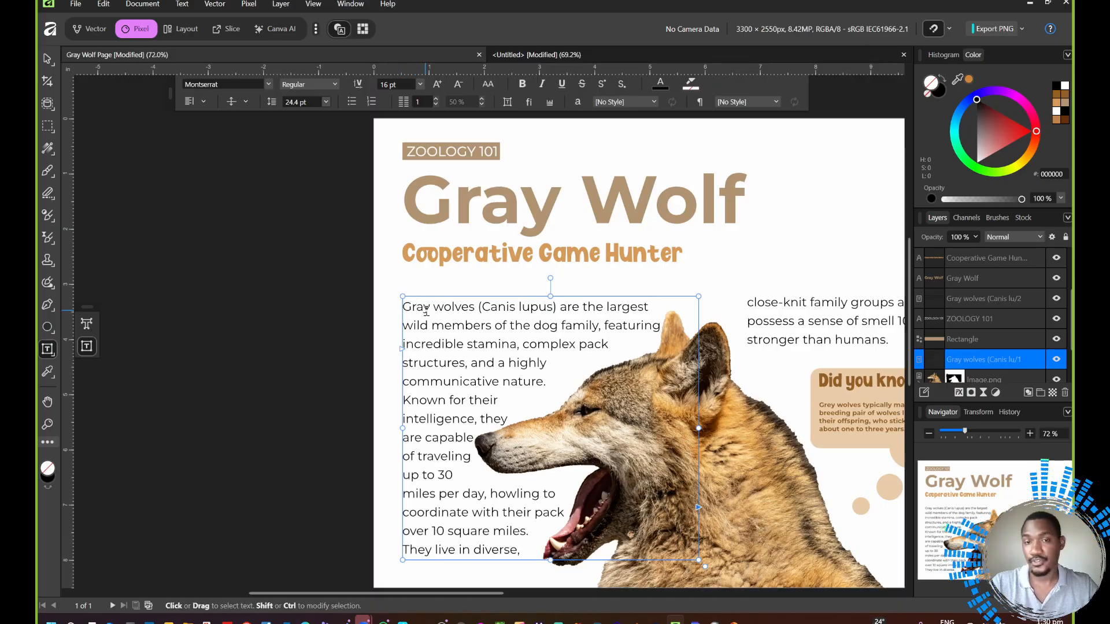
pyautogui.hotkey('ctrl', 'a')
pyautogui.hotkey('ctrl', 'c')
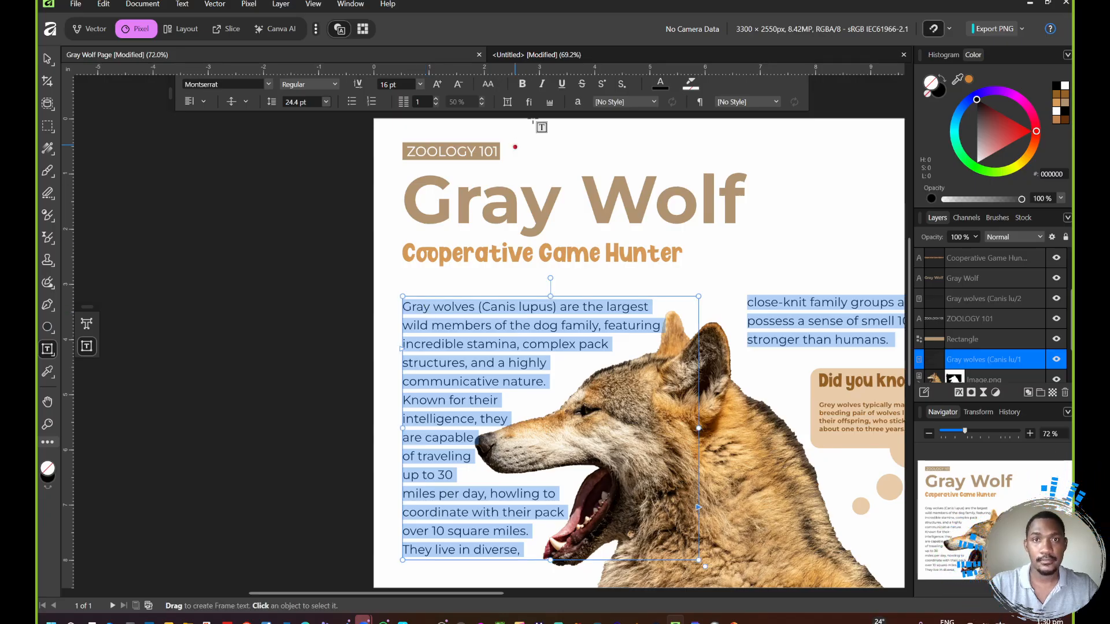
# Step: In the untitled document, draw a text frame from beneath the "Cooperative Hunter" subtitle to the bottom margin and paste the copied body text
pyautogui.click(575, 56)
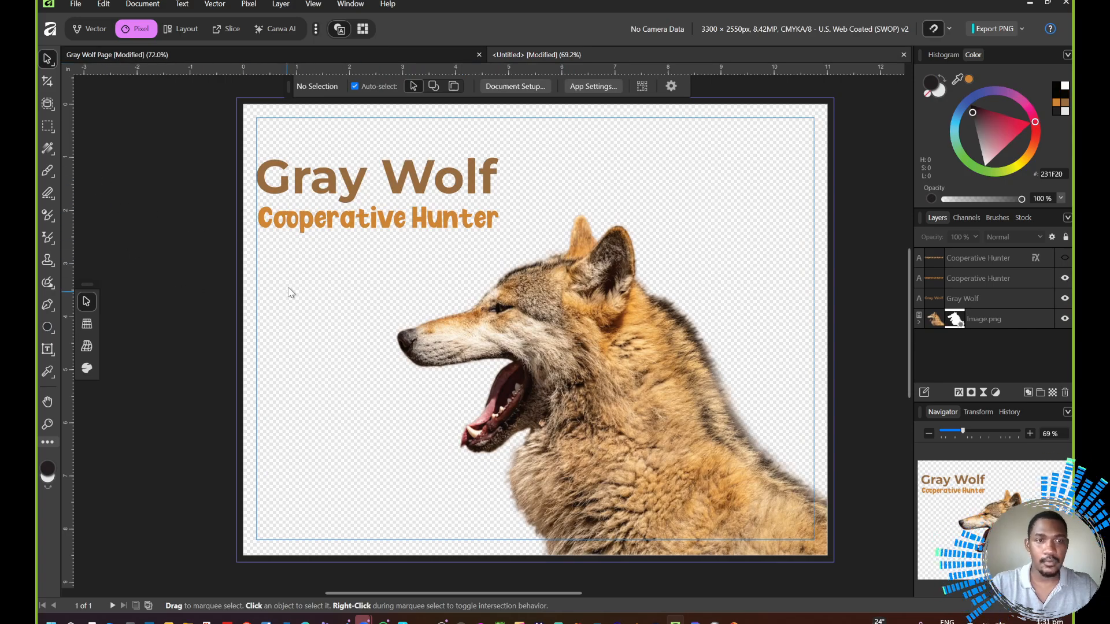
pyautogui.click(353, 218)
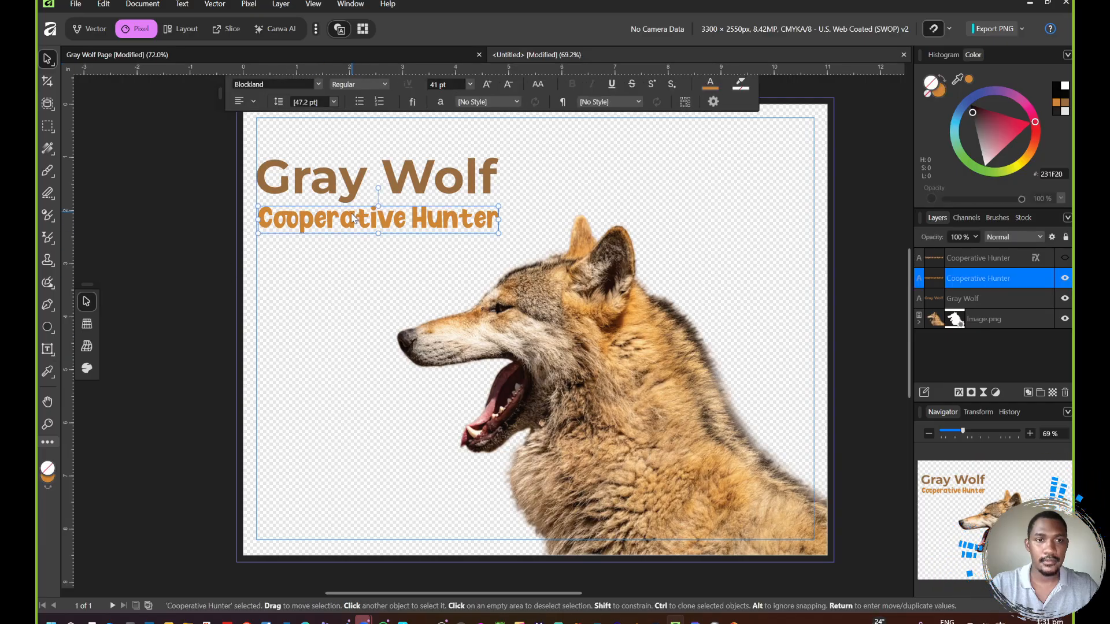
pyautogui.click(50, 349)
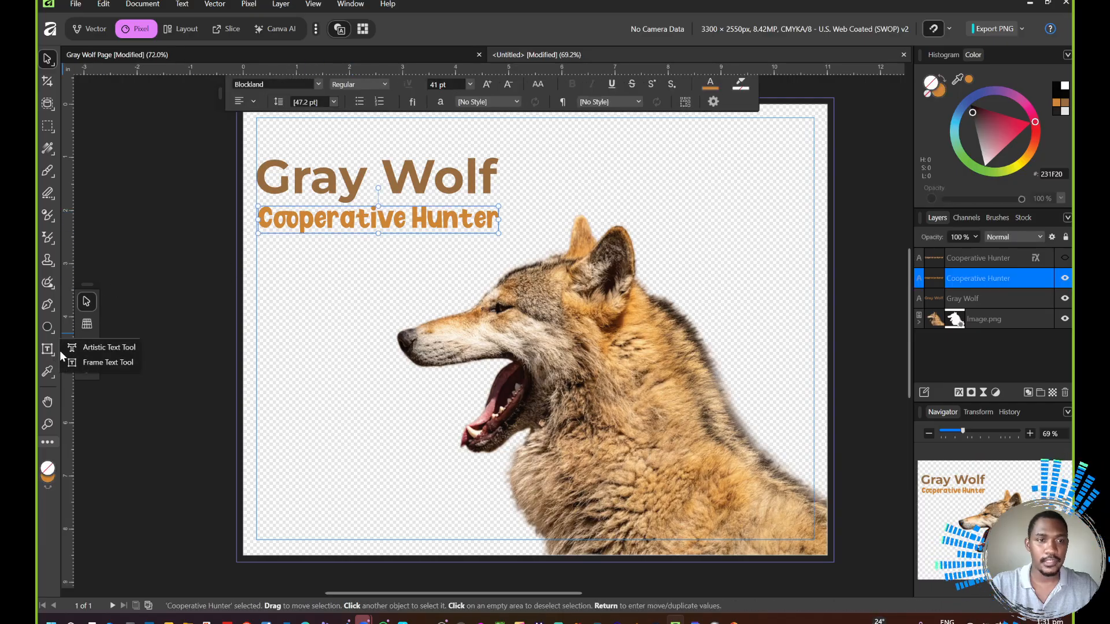
pyautogui.click(107, 366)
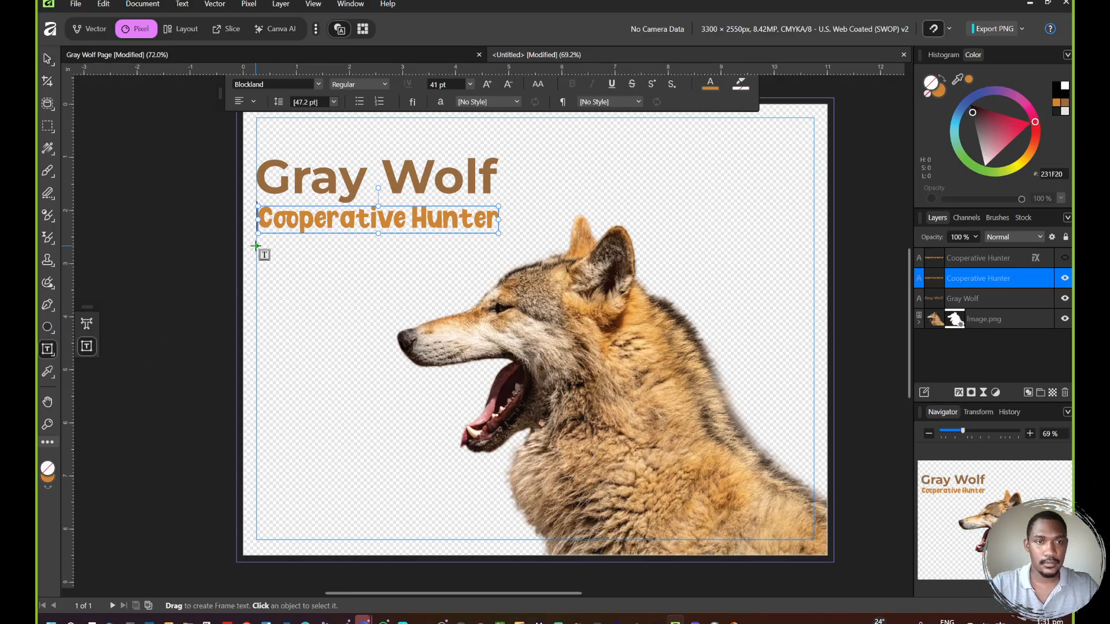
pyautogui.moveTo(258, 247); pyautogui.dragTo(517, 485)
pyautogui.moveTo(495, 516); pyautogui.dragTo(536, 540)
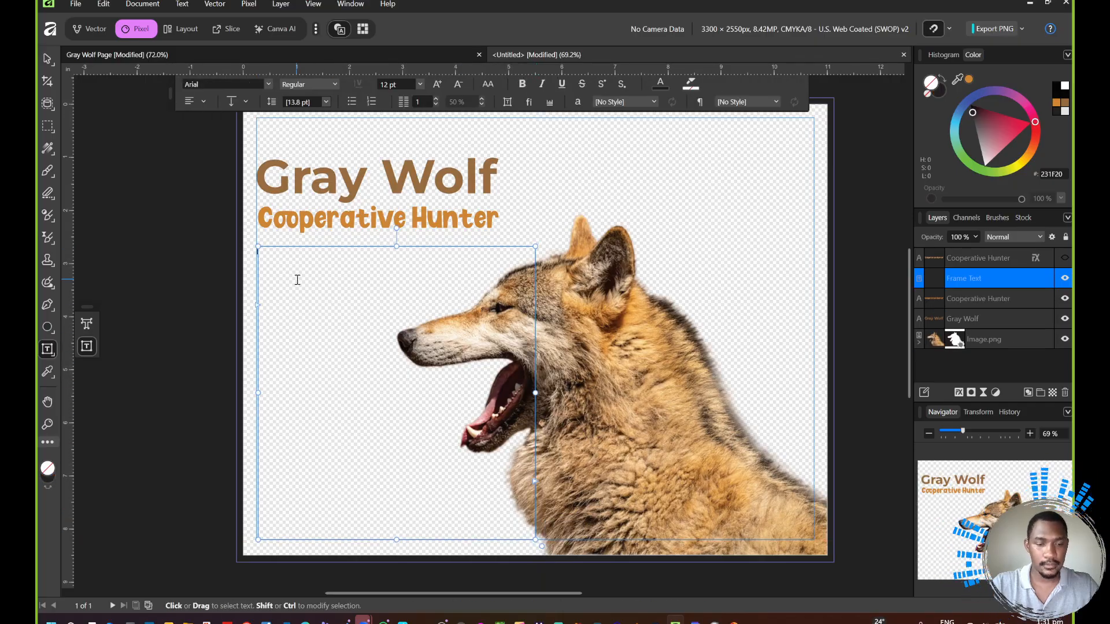
pyautogui.hotkey('ctrl', 'v')
pyautogui.scroll(-2, 419, 318)
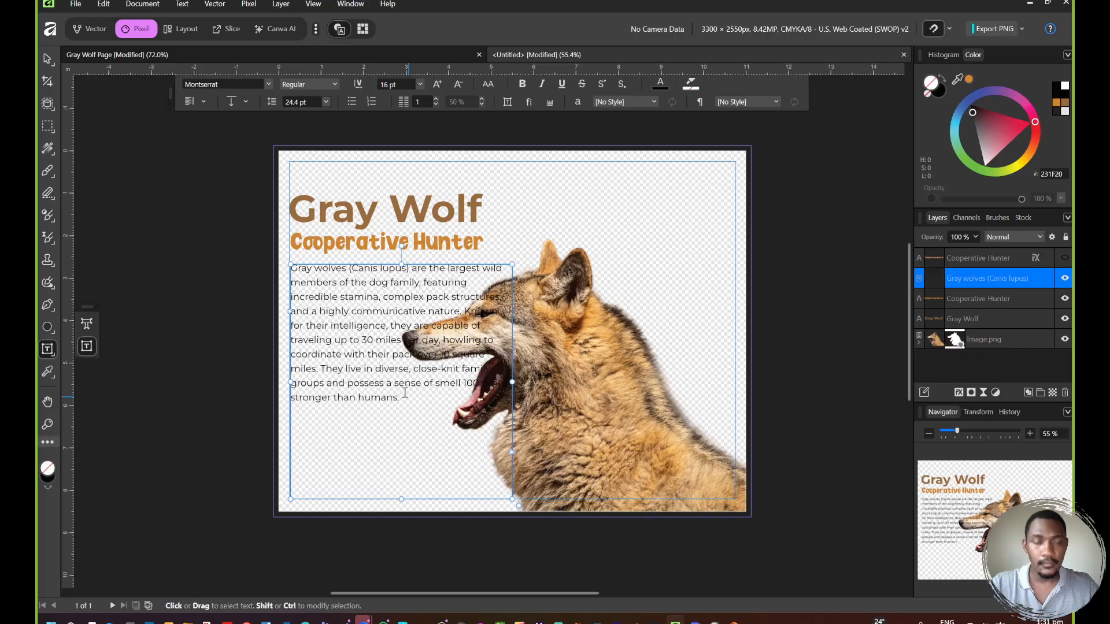
# Step: Switch to Brave and copy the first Diet paragraph from the National Wildlife Federation's Gray Wolf page
pyautogui.hotkey('alt', 'Tab')
pyautogui.scroll(-6, 476, 412)
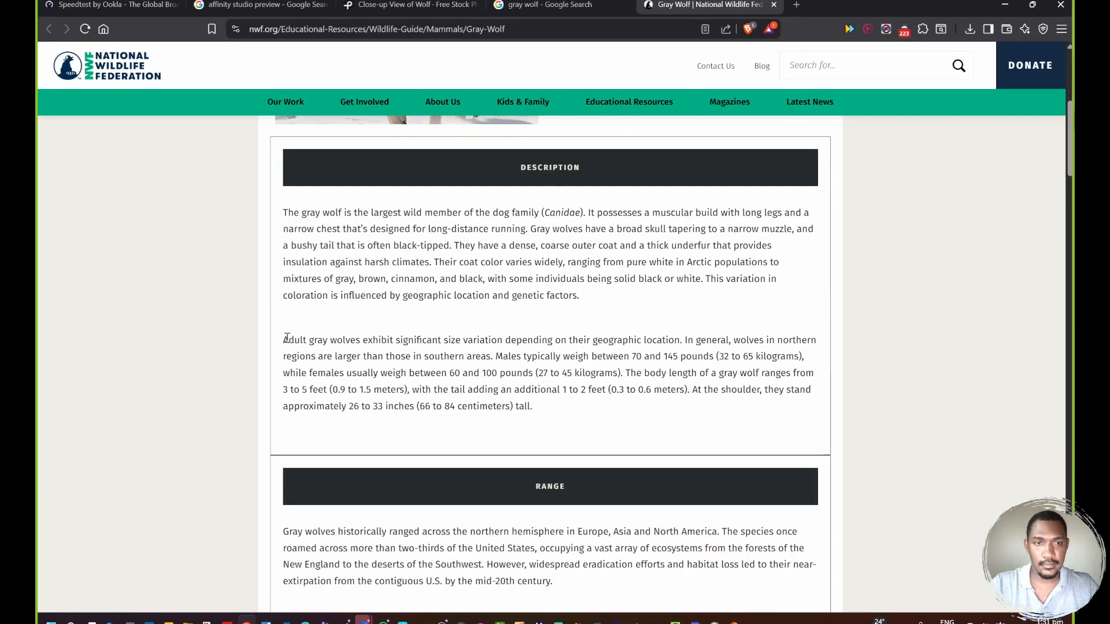
pyautogui.scroll(-4, 321, 374)
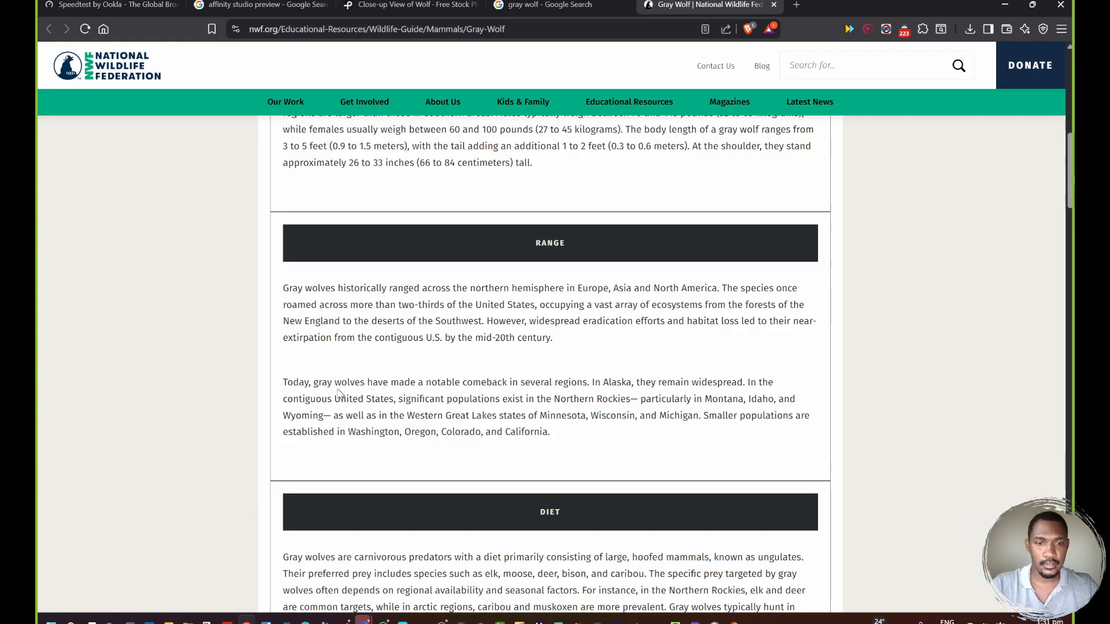
pyautogui.scroll(-2, 319, 449)
pyautogui.moveTo(284, 436); pyautogui.dragTo(414, 533)
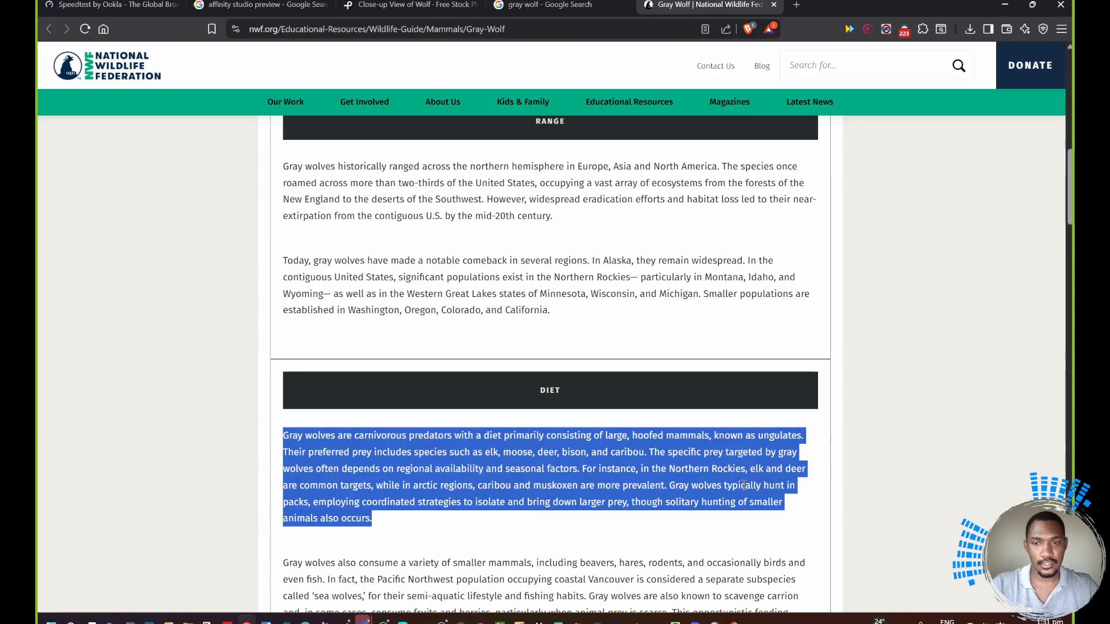
# Step: Return to Affinity, paste the copied Diet paragraph as a new paragraph after "stronger than humans.", and deselect the text frame
pyautogui.hotkey('alt', 'Tab')
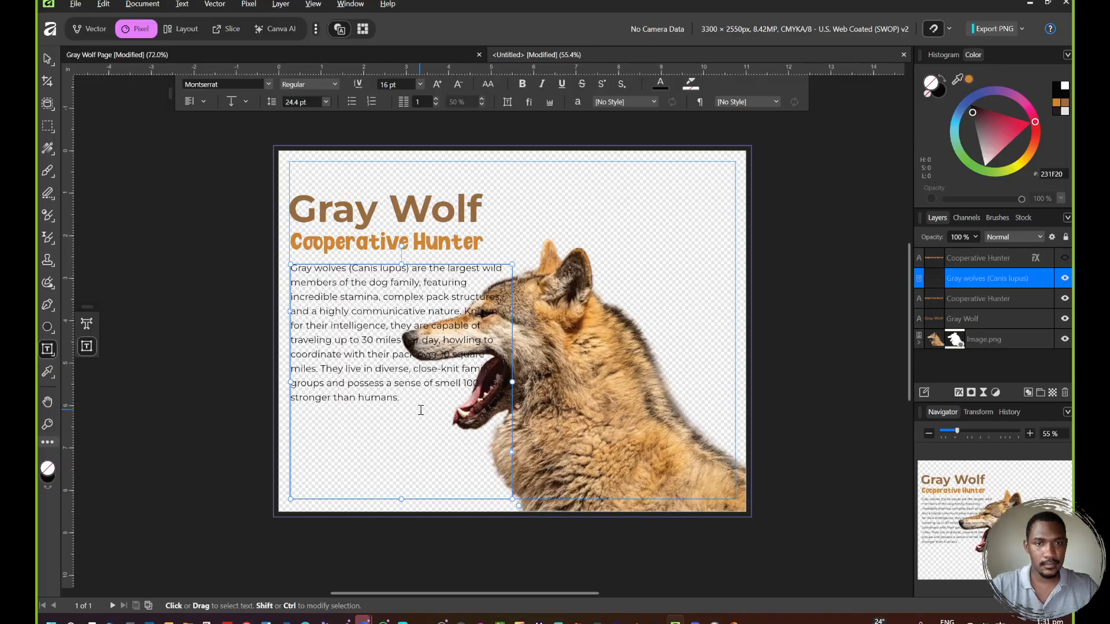
pyautogui.press('Return')
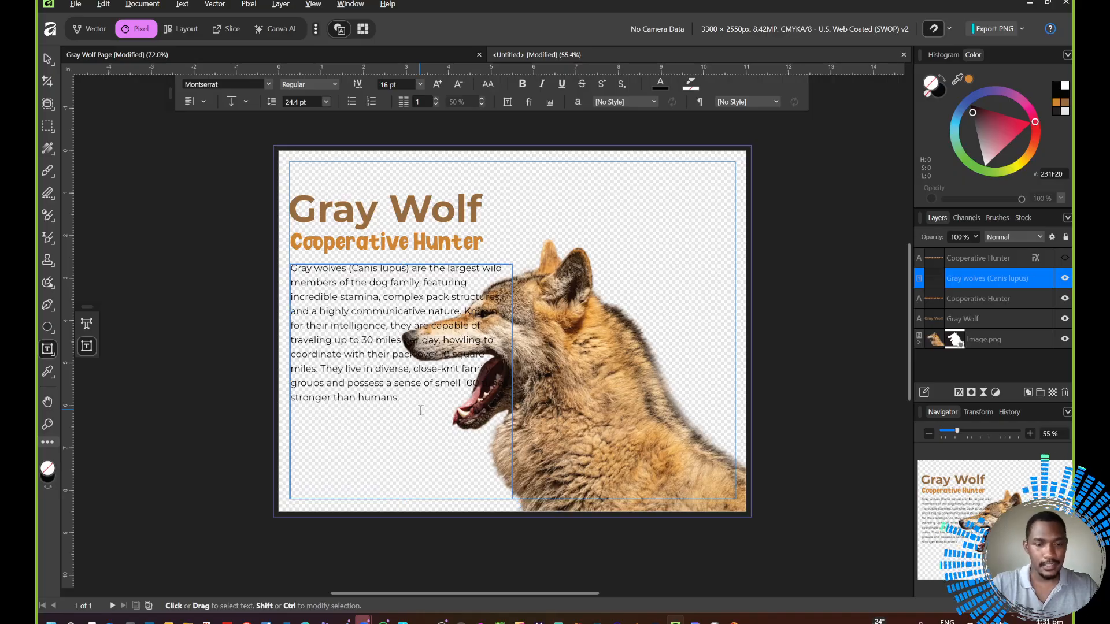
pyautogui.rightClick(335, 426)
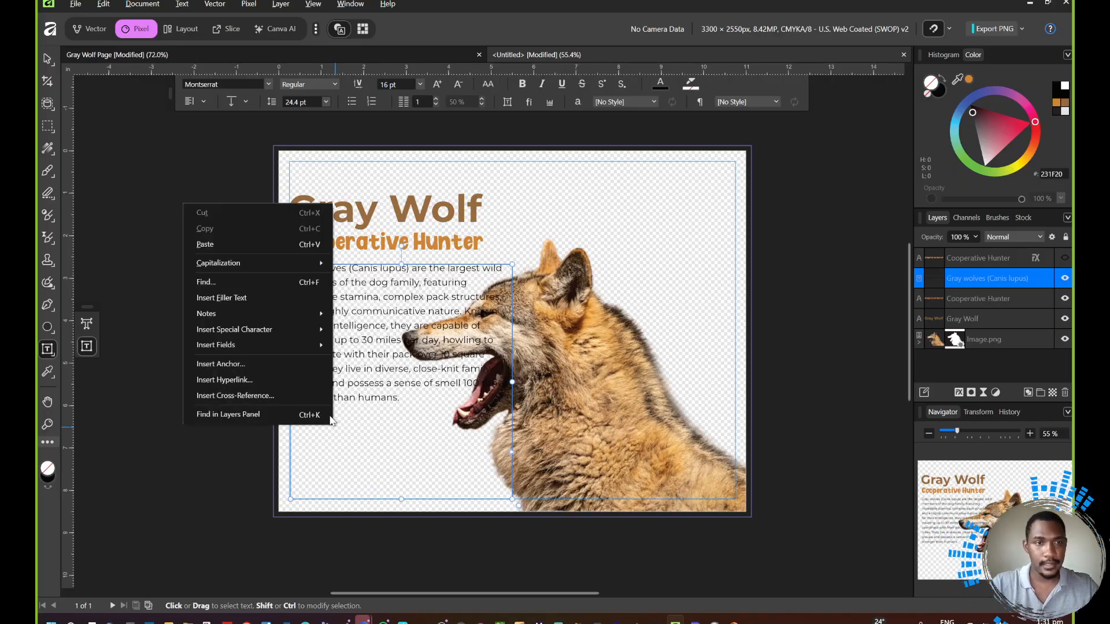
pyautogui.click(286, 245)
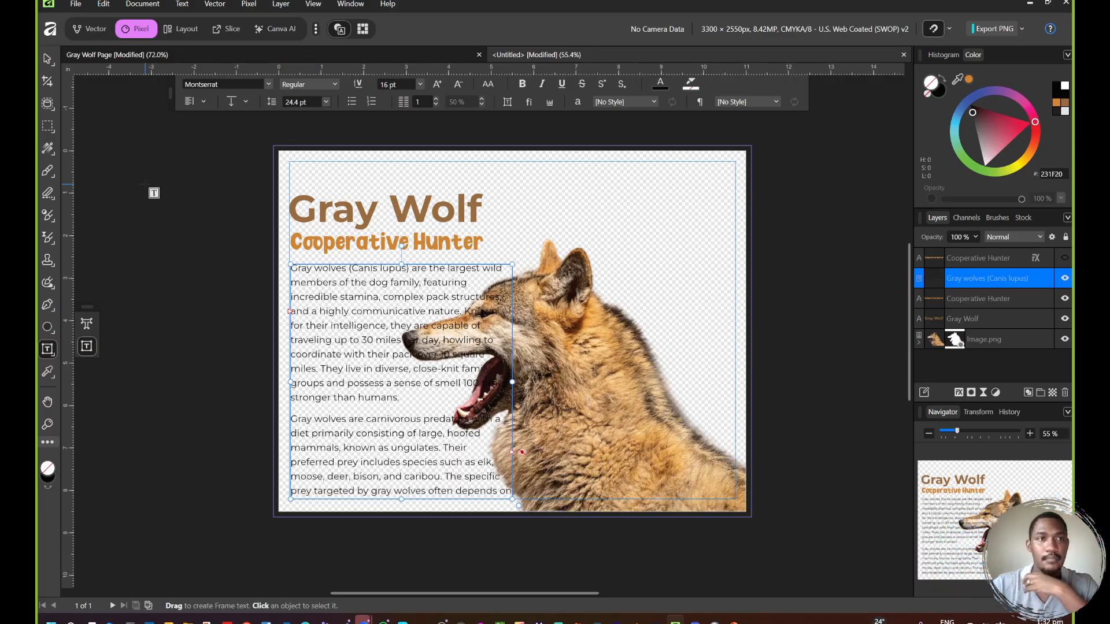
pyautogui.click(46, 60)
pyautogui.click(145, 265)
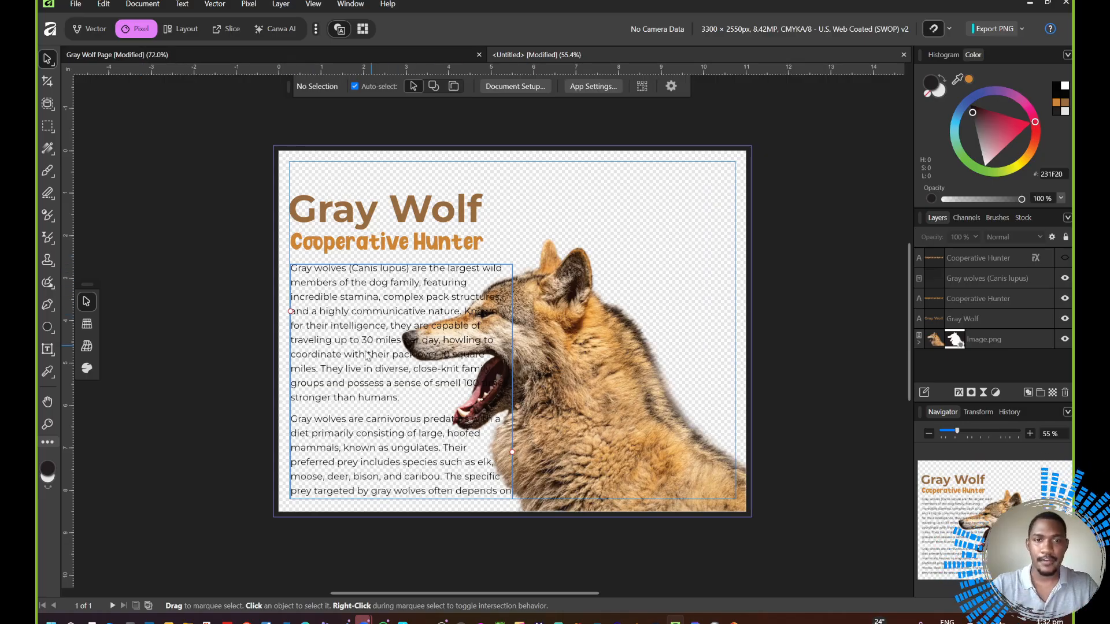
pyautogui.click(581, 339)
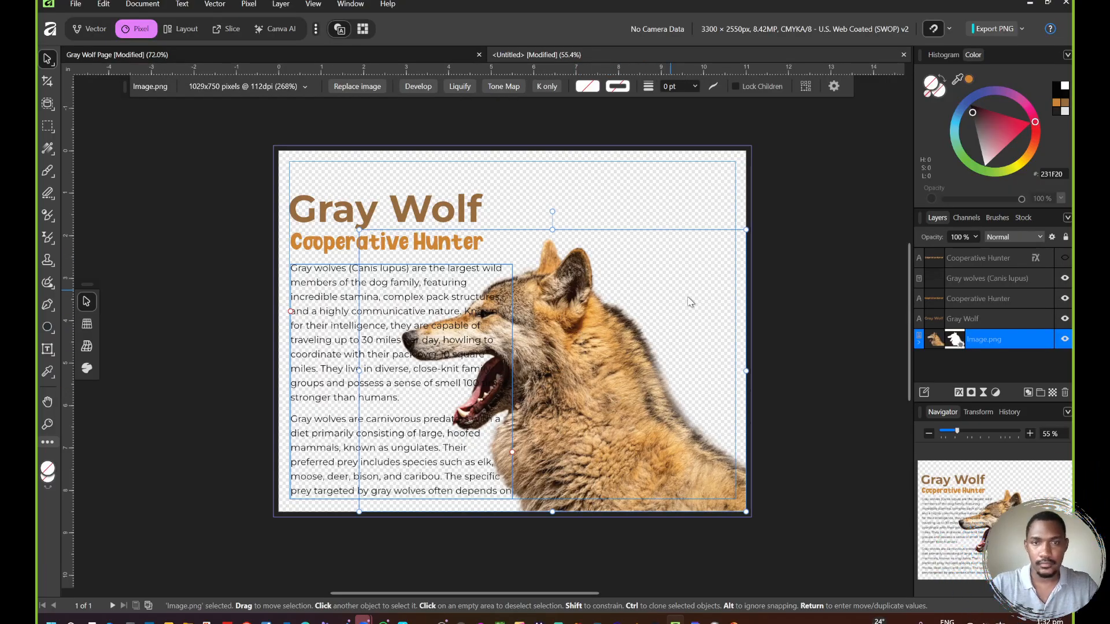
pyautogui.click(789, 230)
pyautogui.click(580, 314)
pyautogui.scroll(5, 551, 344)
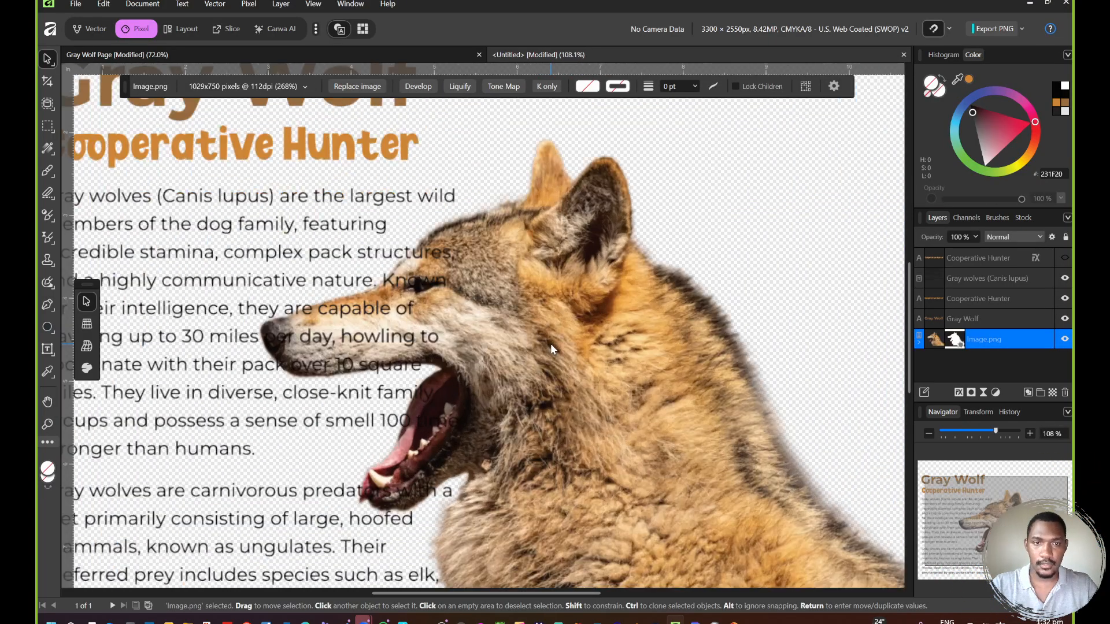
pyautogui.scroll(-5, 647, 324)
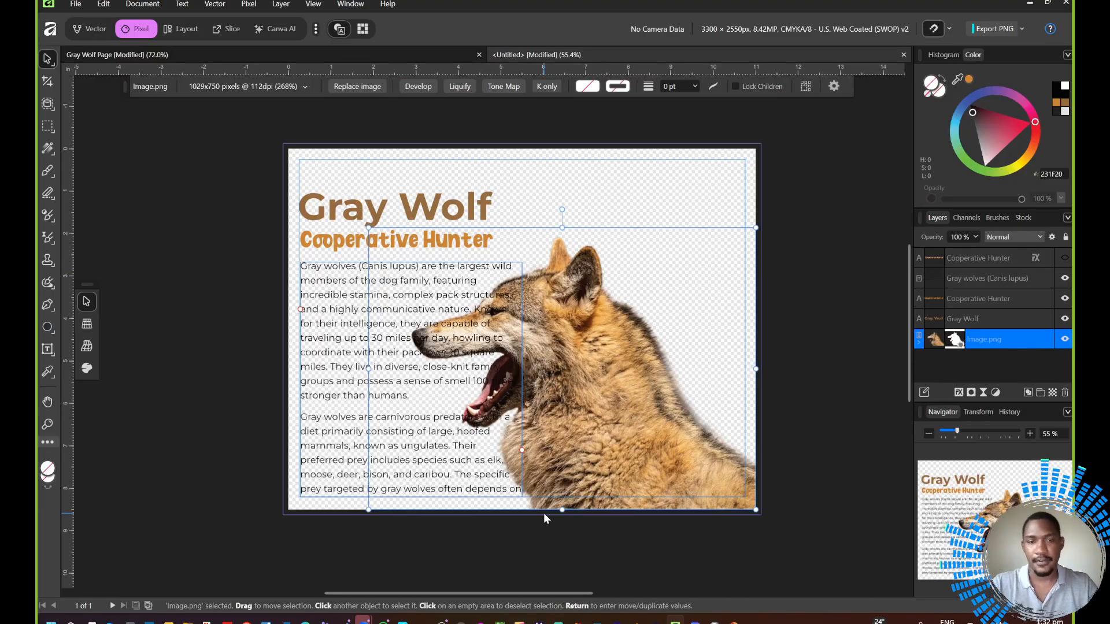
pyautogui.click(821, 368)
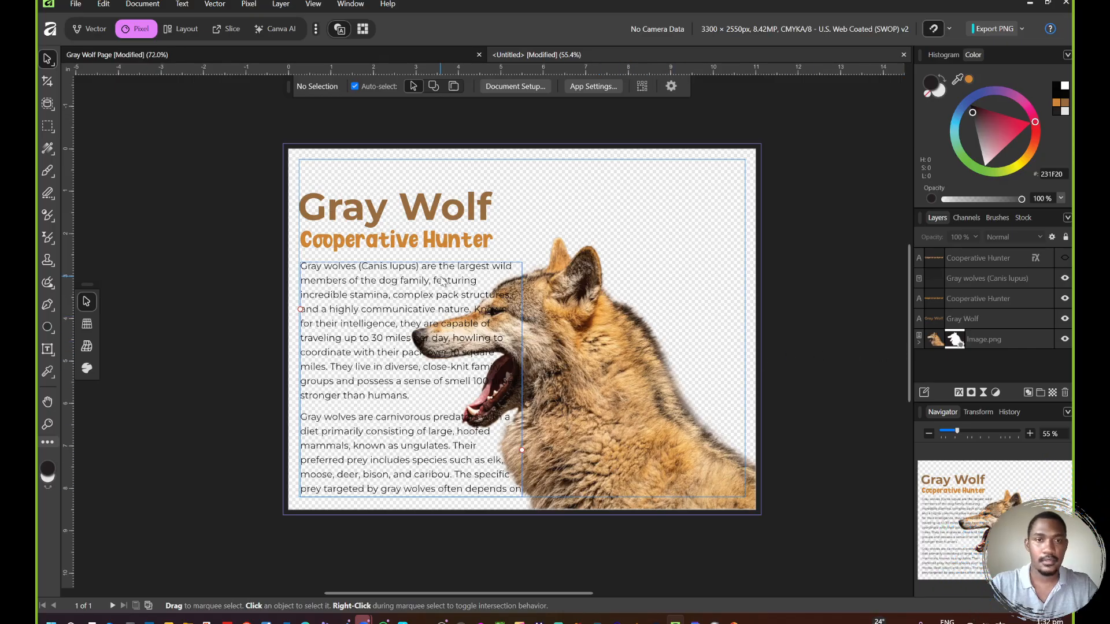
# Step: Open the text wrap settings for the wolf image, try the Jump and Square styles, and set the wrap style to Tight
pyautogui.click(580, 344)
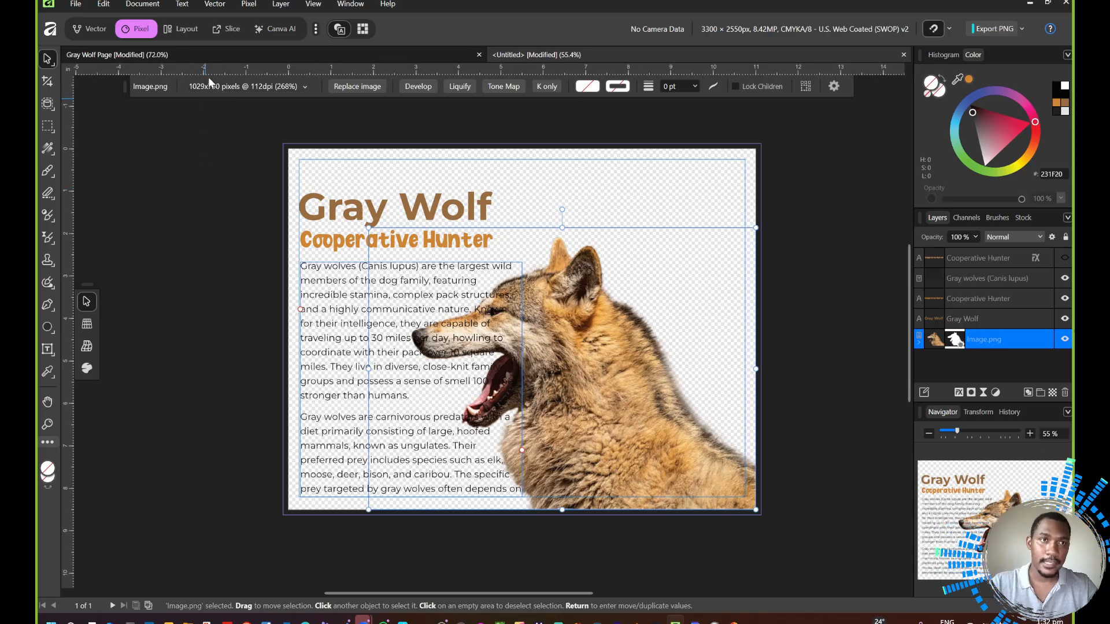
pyautogui.click(181, 6)
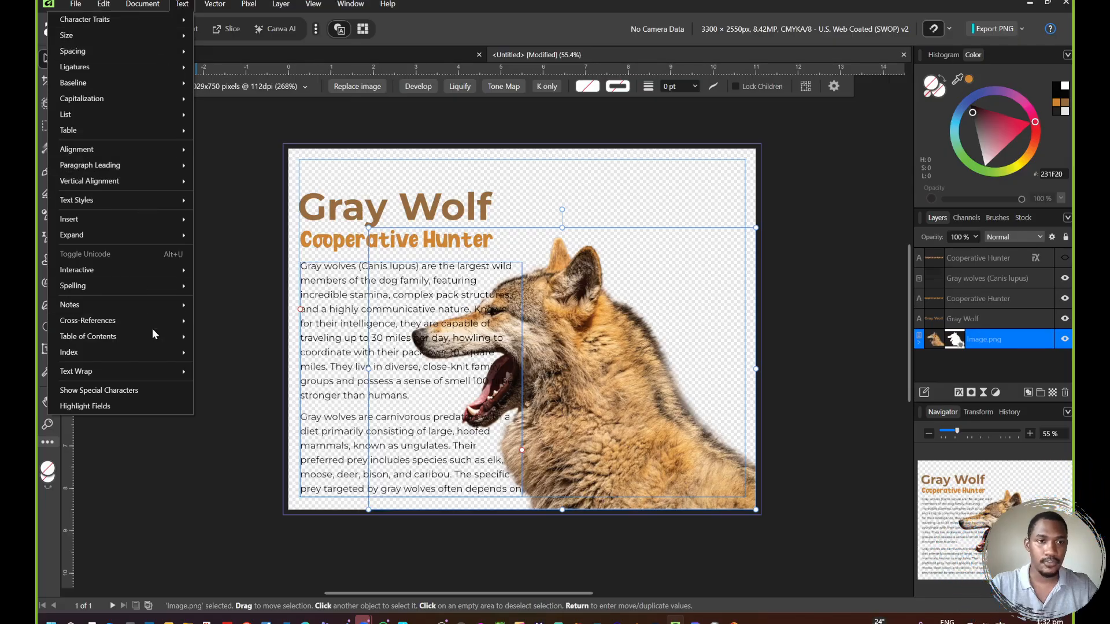
pyautogui.moveTo(137, 370)
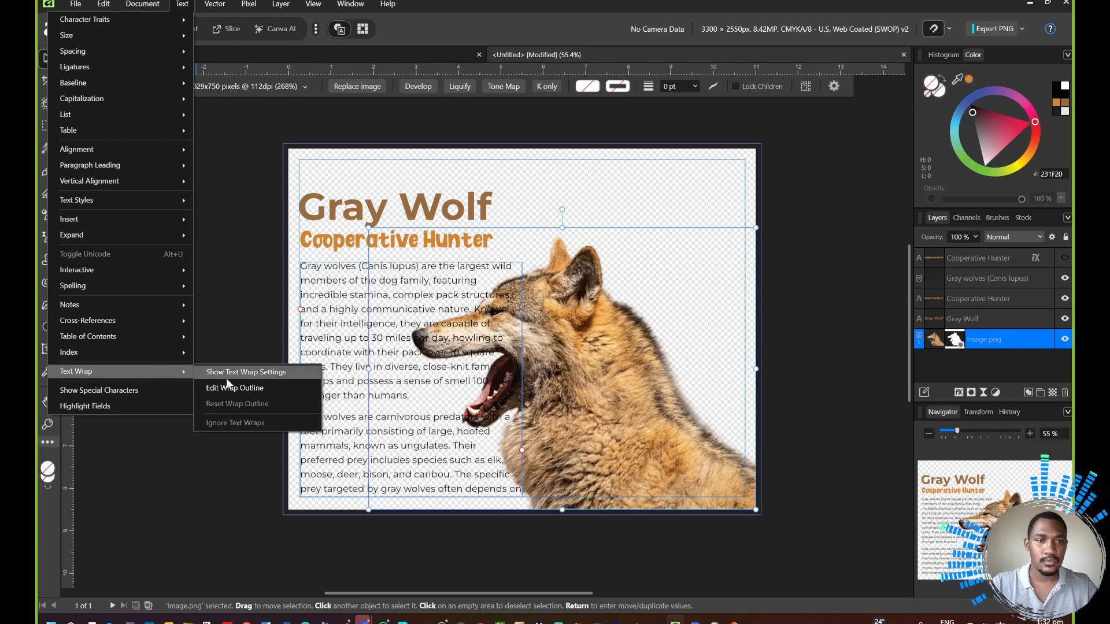
pyautogui.click(297, 372)
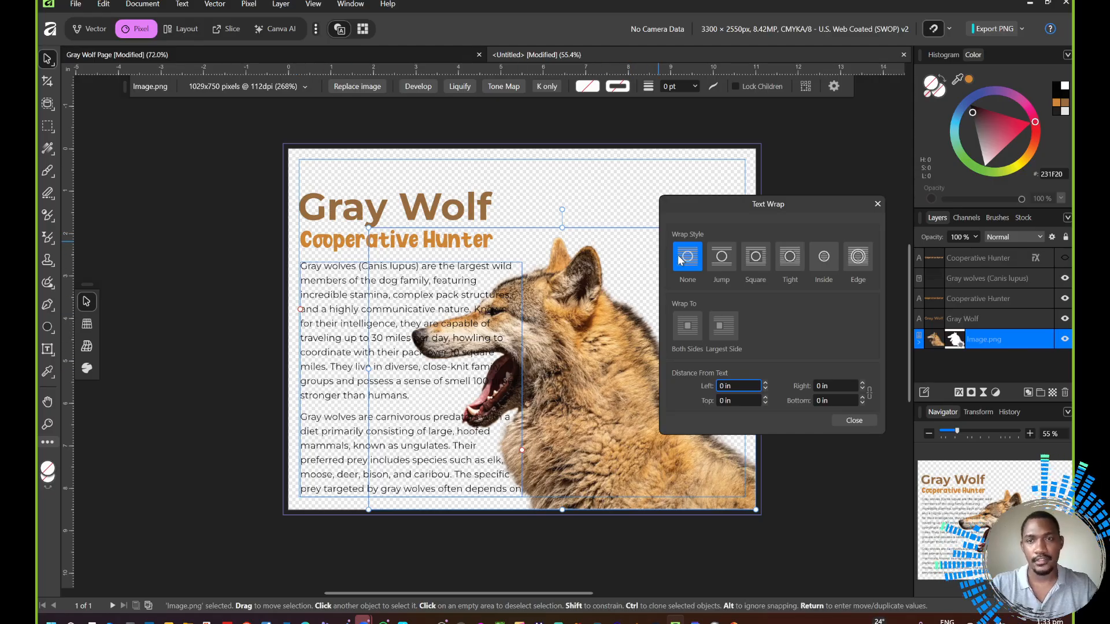
pyautogui.click(727, 261)
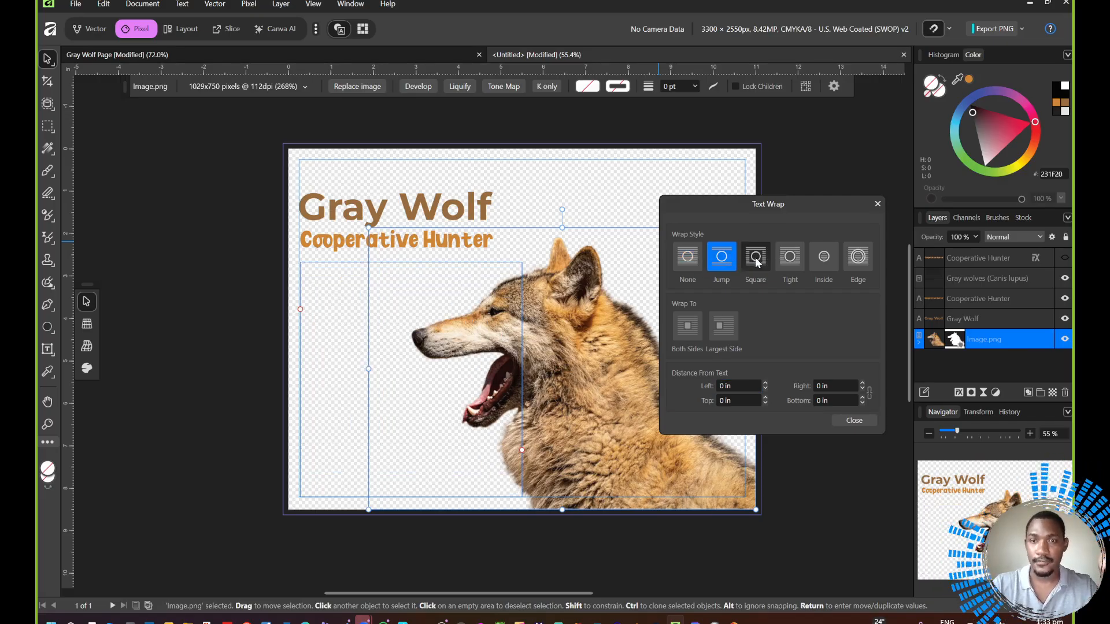
pyautogui.click(756, 261)
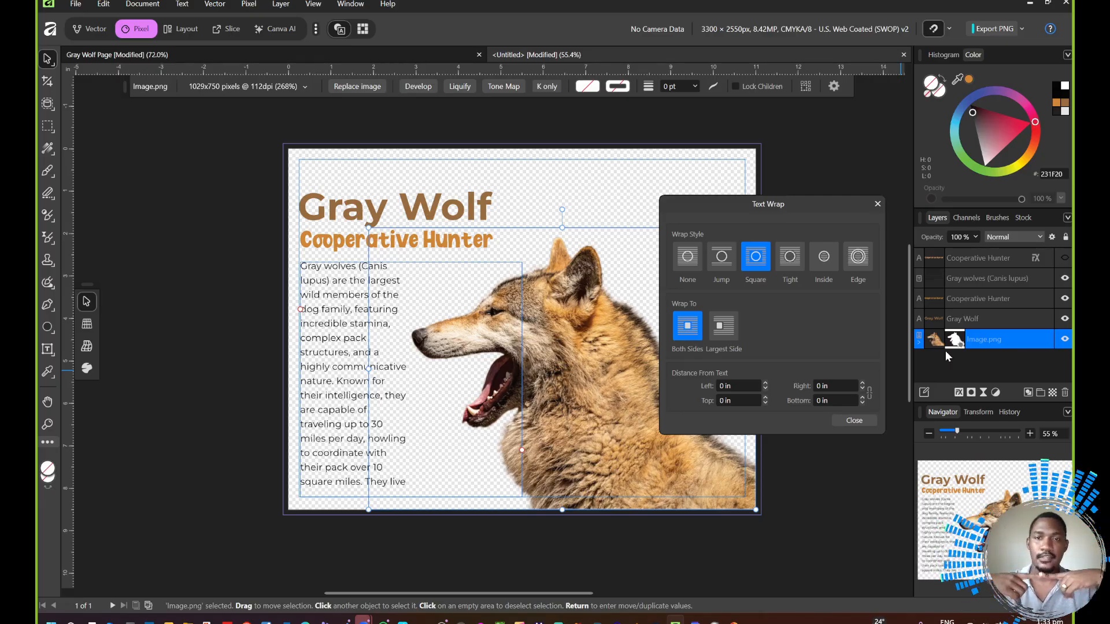
pyautogui.click(788, 260)
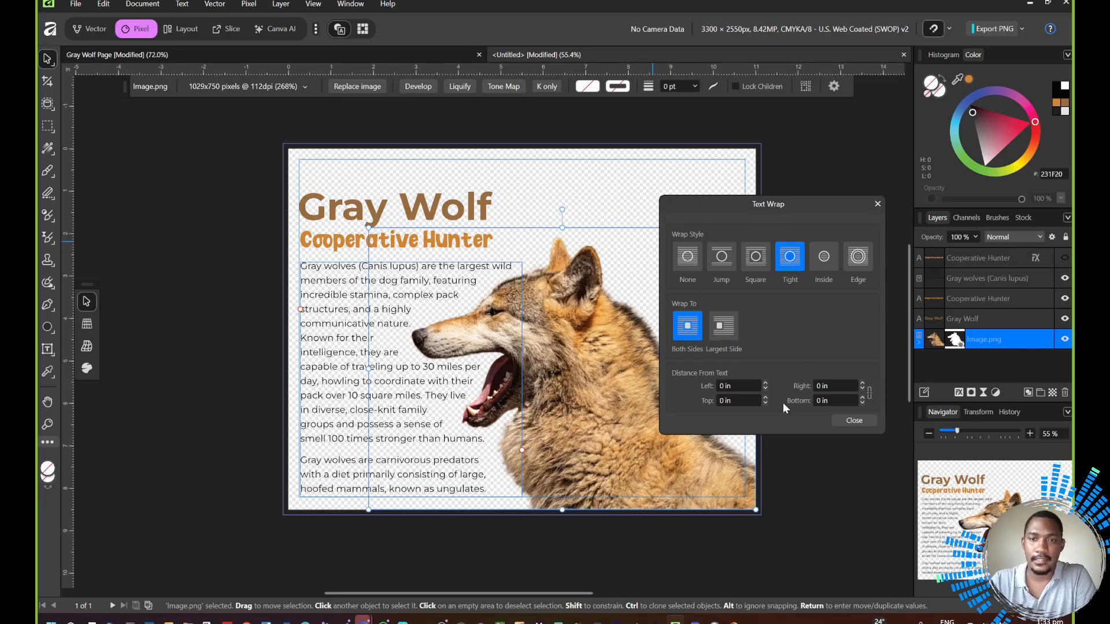
# Step: Try a left text distance of 0.5 in and the Inside wrap style on the wolf image, returning to Tight
pyautogui.click(736, 387)
pyautogui.write('.5')
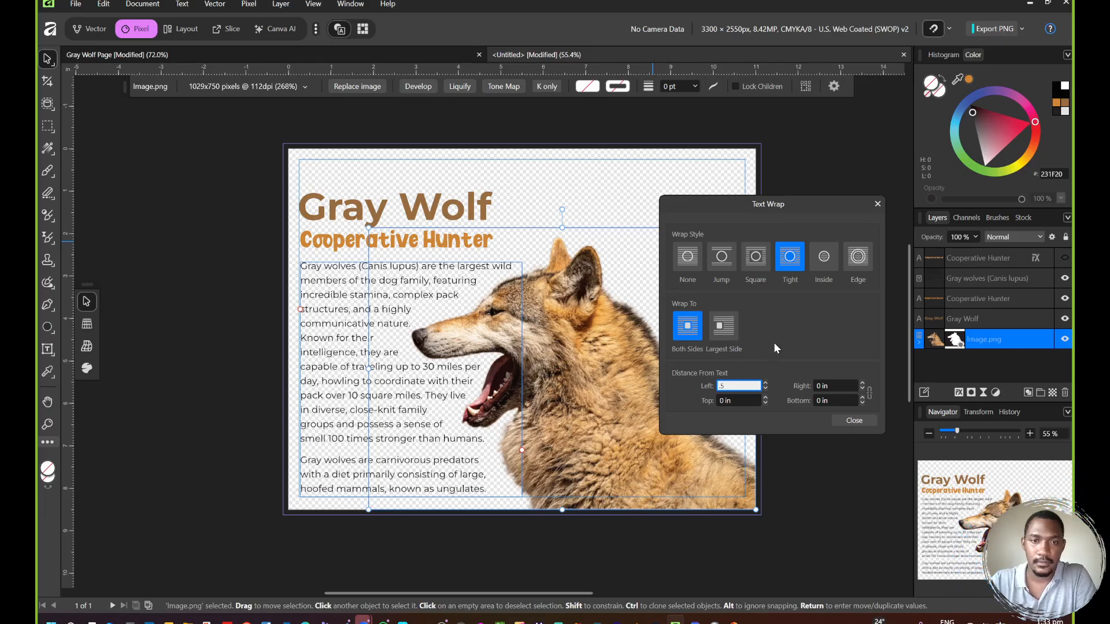
pyautogui.click(838, 386)
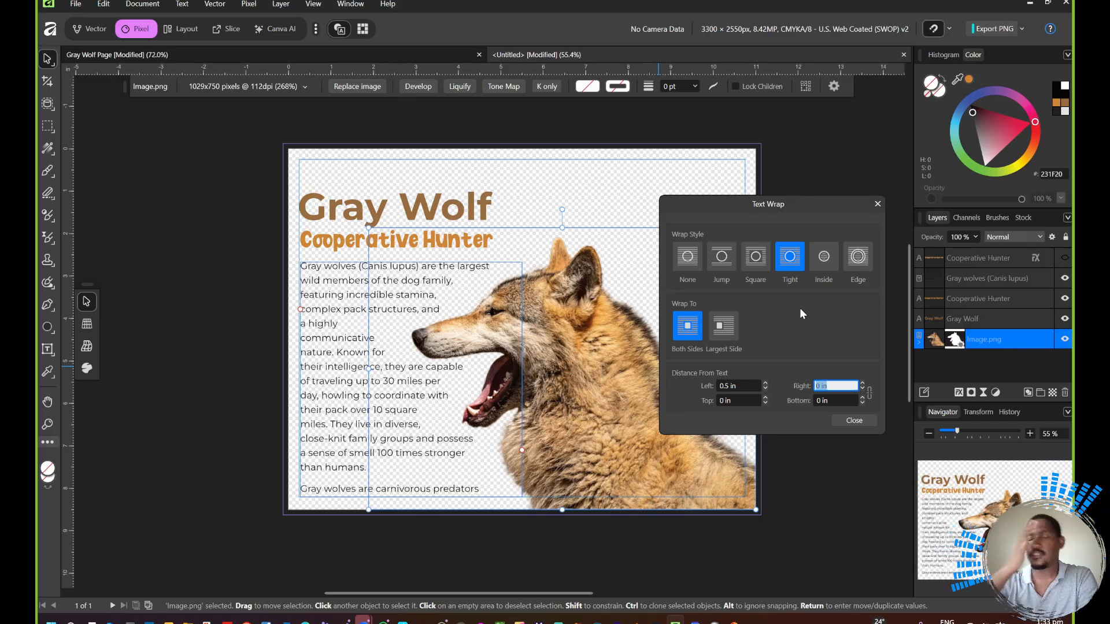
pyautogui.click(825, 257)
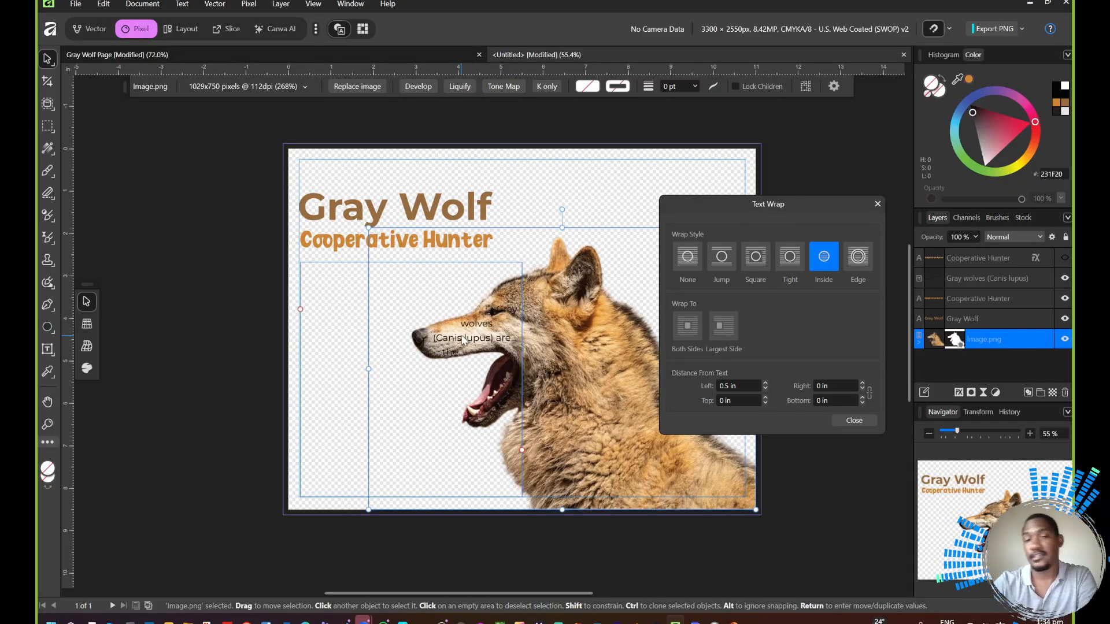
pyautogui.click(796, 261)
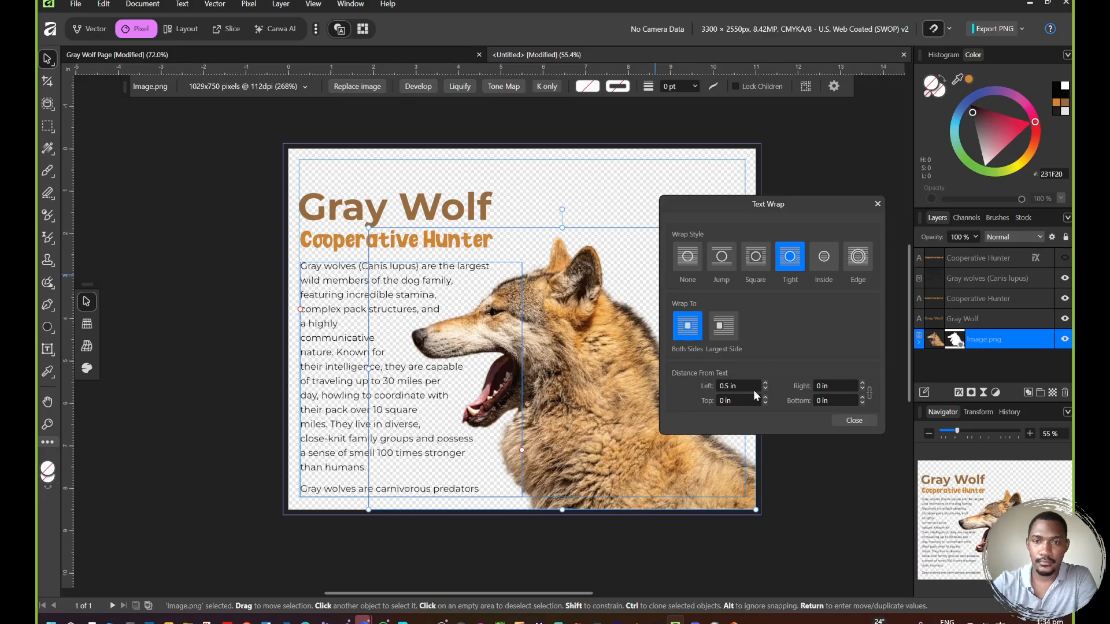
# Step: Set the wolf image's left distance from text to 0.25 in, close the text wrap settings, and deselect the image
pyautogui.press('BackSpace')
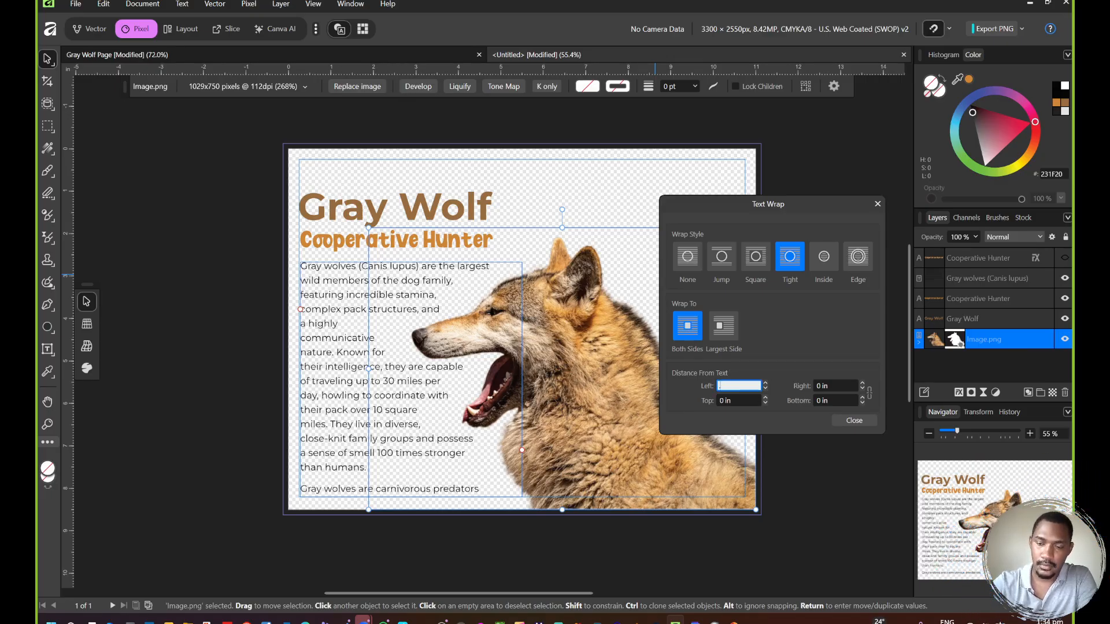
pyautogui.write('.25')
pyautogui.press('Return')
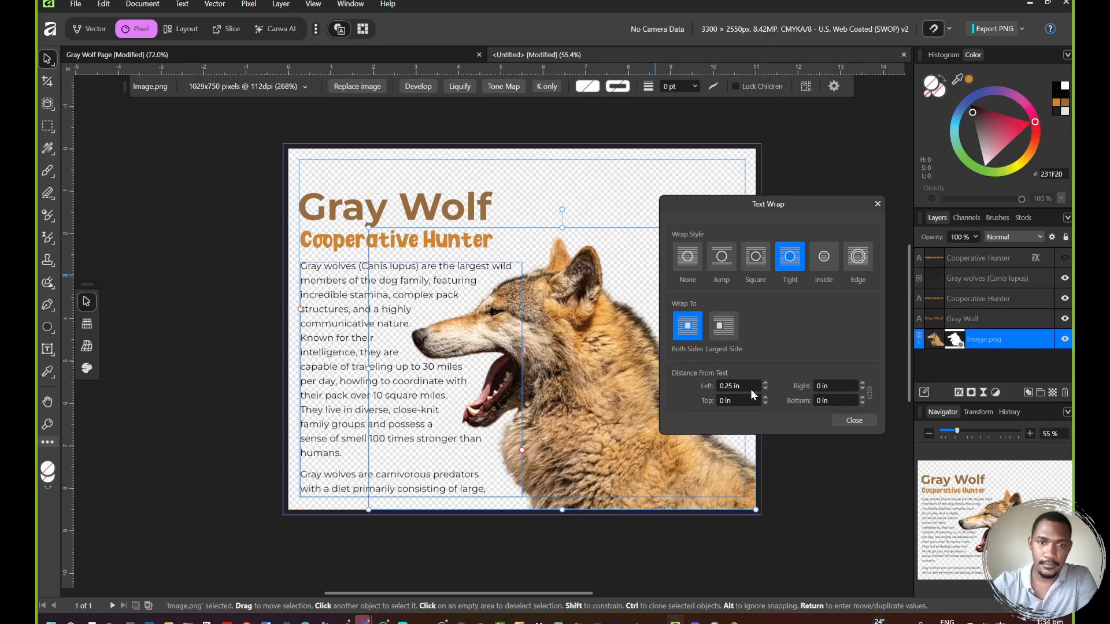
pyautogui.click(861, 423)
pyautogui.click(203, 248)
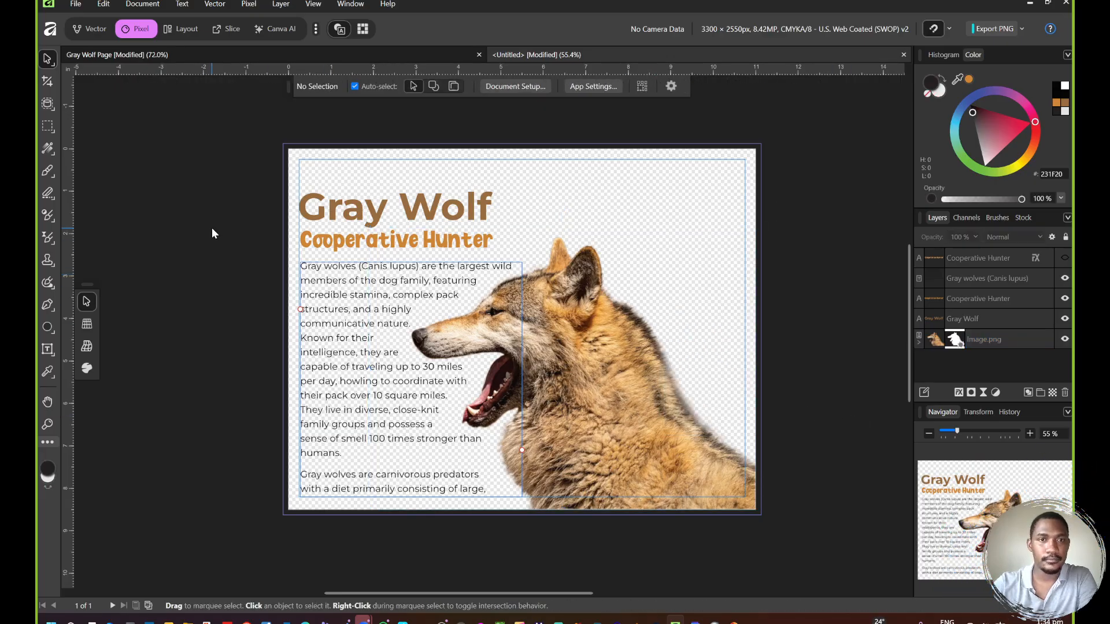
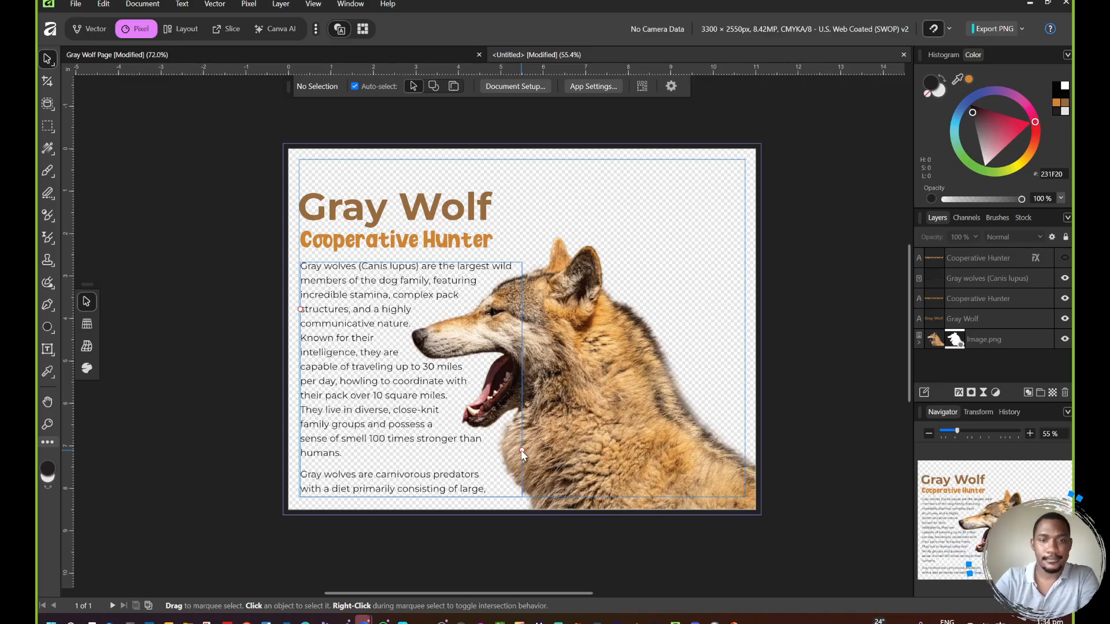
# Step: Draw a second text frame from behind the wolf's neck to the page's right margin and link the body text frame into it
pyautogui.click(48, 351)
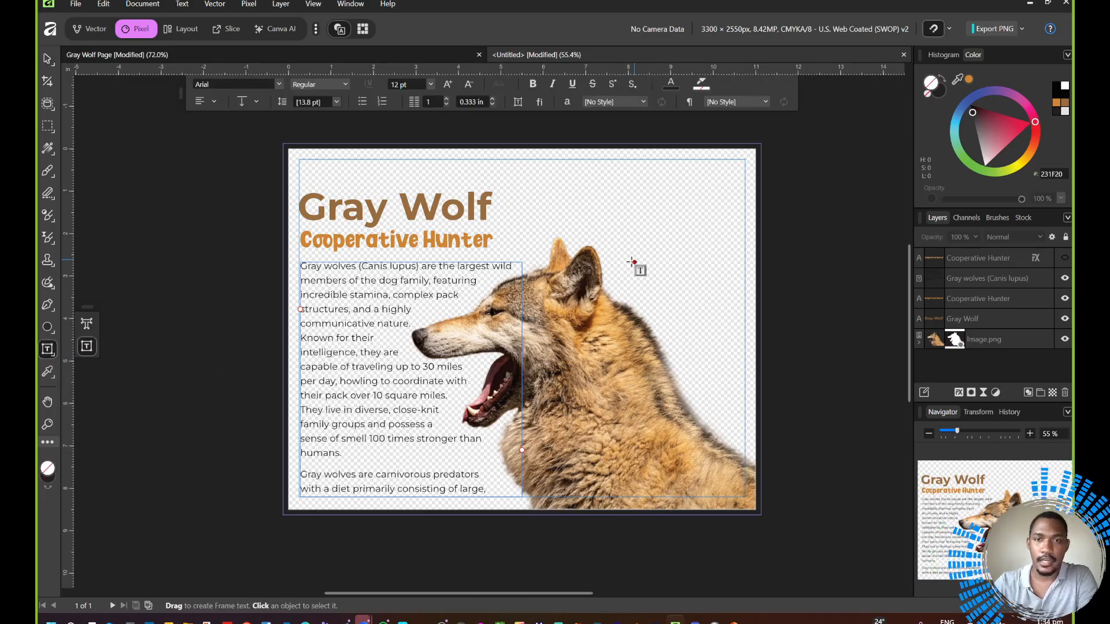
pyautogui.moveTo(625, 262); pyautogui.dragTo(746, 434)
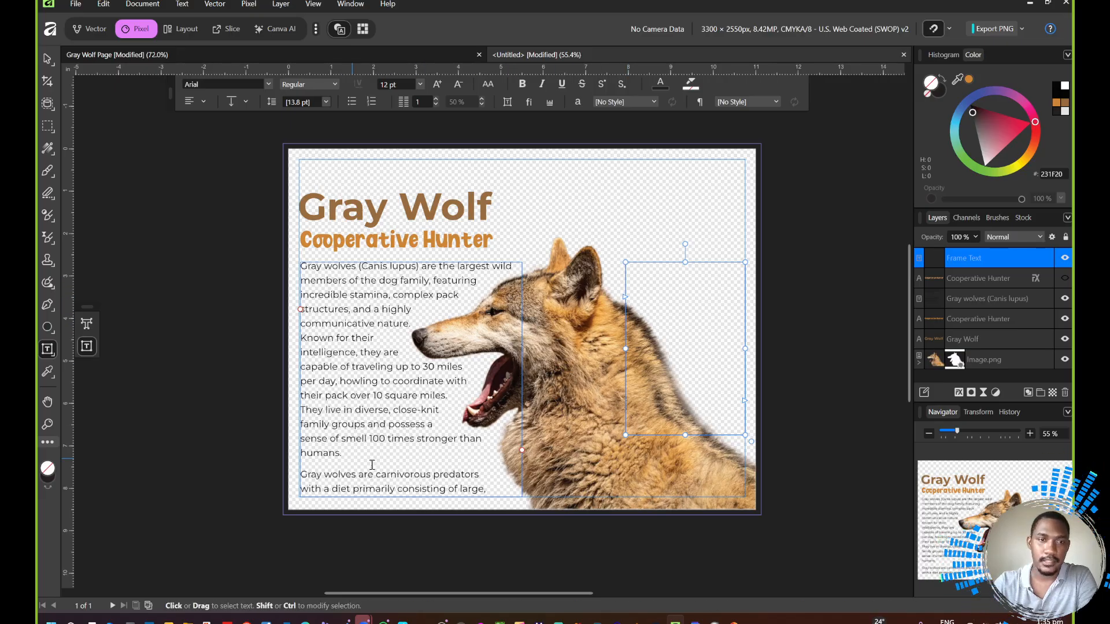
pyautogui.click(627, 298)
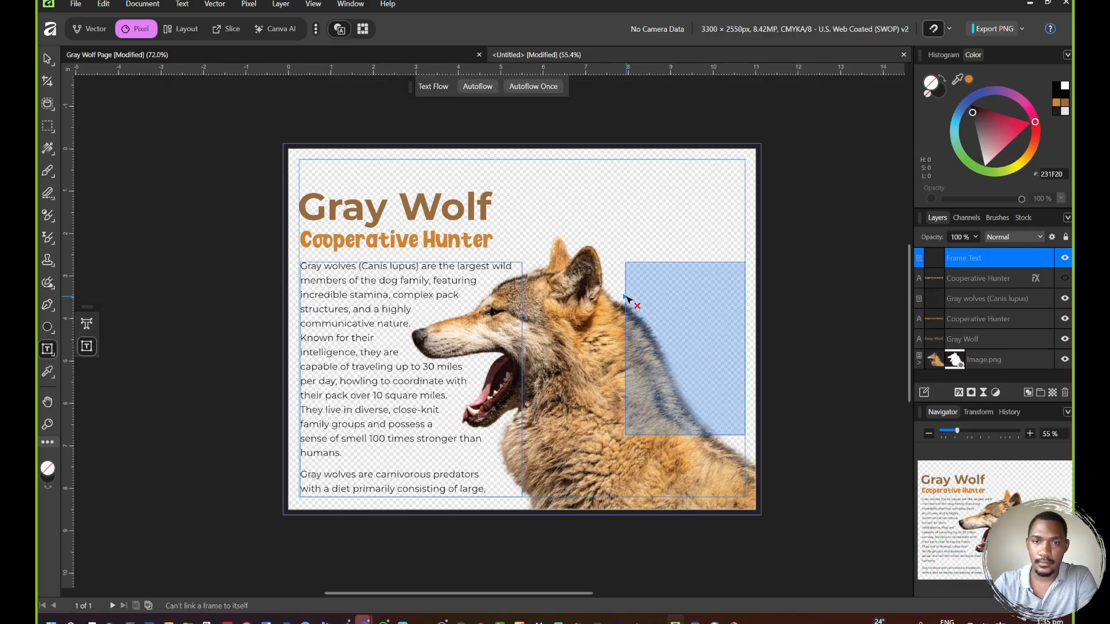
pyautogui.click(490, 374)
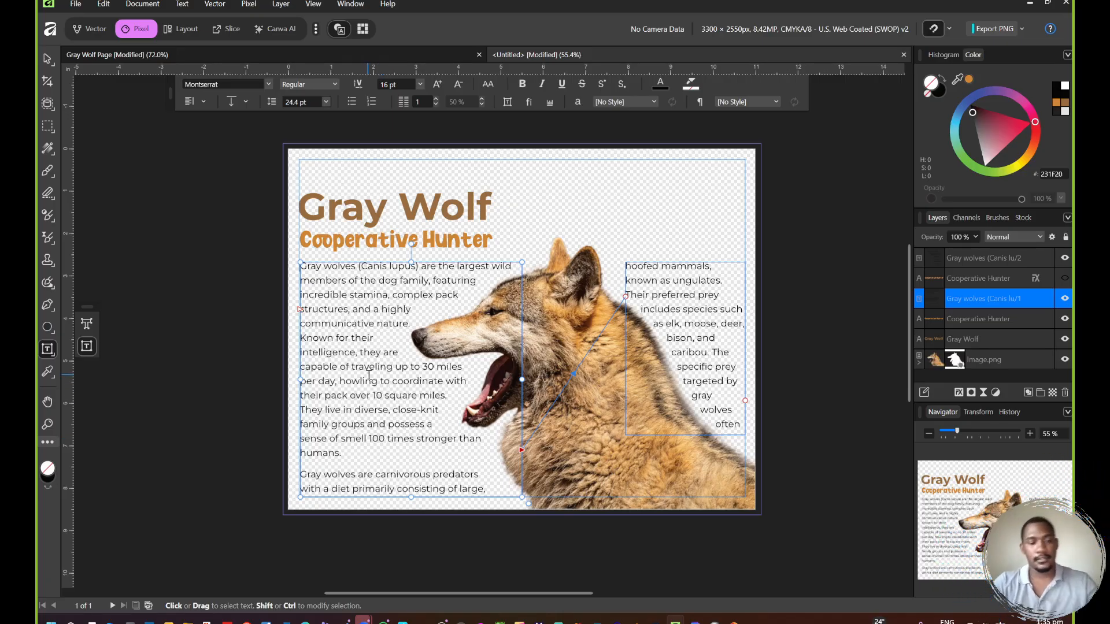
# Step: Select all the linked body text and reduce its font size to 10 pt, trying 11 pt along the way
pyautogui.hotkey('ctrl', 'a')
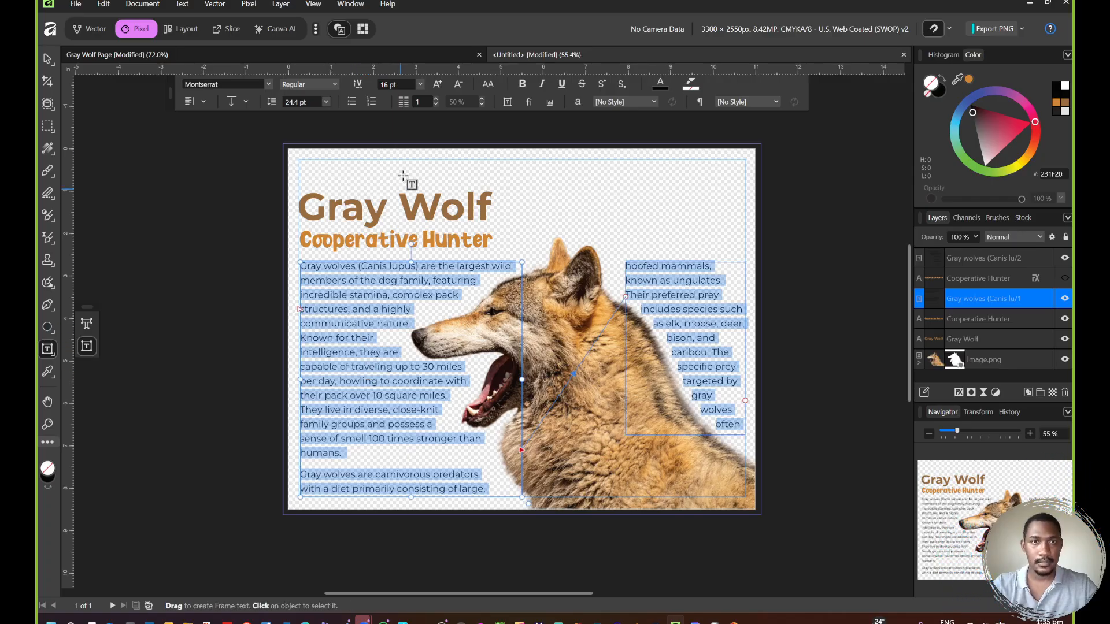
pyautogui.click(457, 85)
pyautogui.click(457, 85)
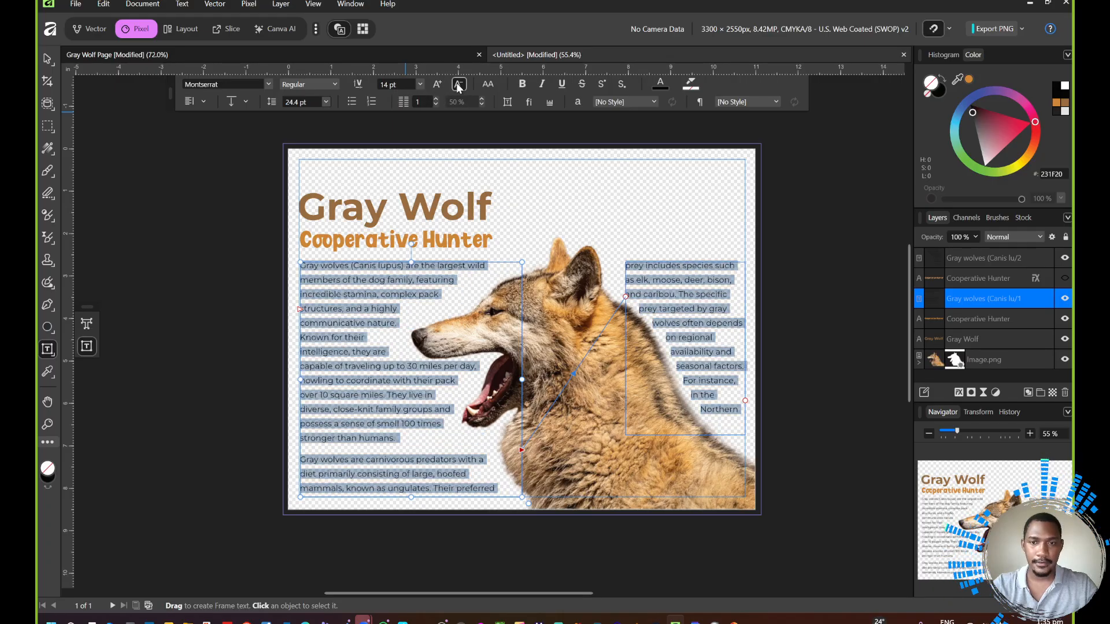
pyautogui.click(458, 85)
pyautogui.click(458, 85)
pyautogui.click(458, 85)
pyautogui.click(458, 85)
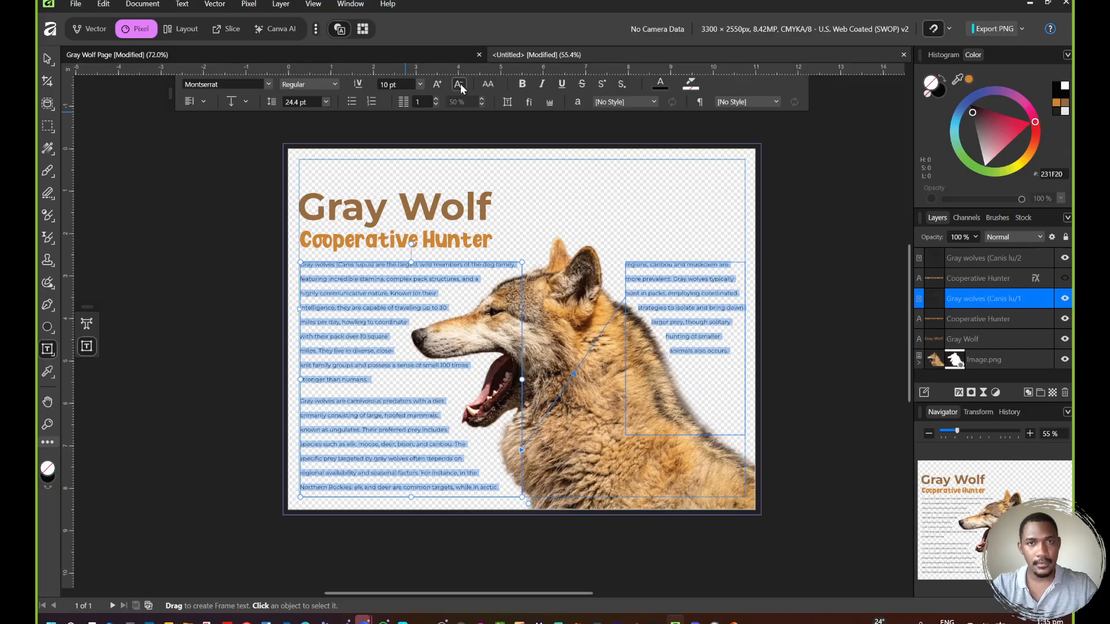
pyautogui.click(438, 84)
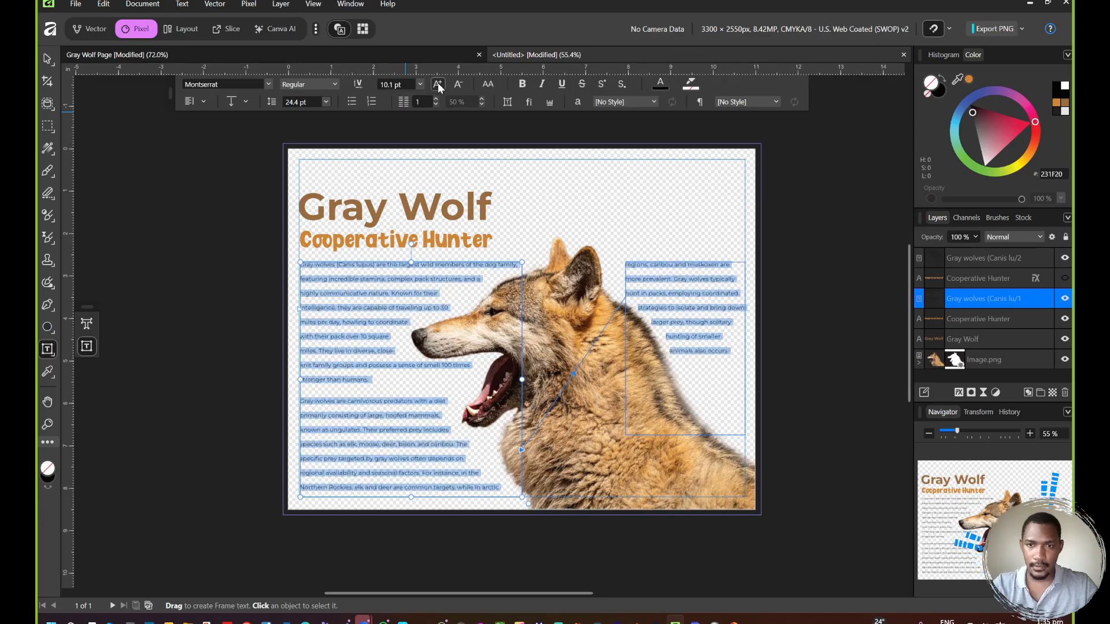
pyautogui.click(438, 84)
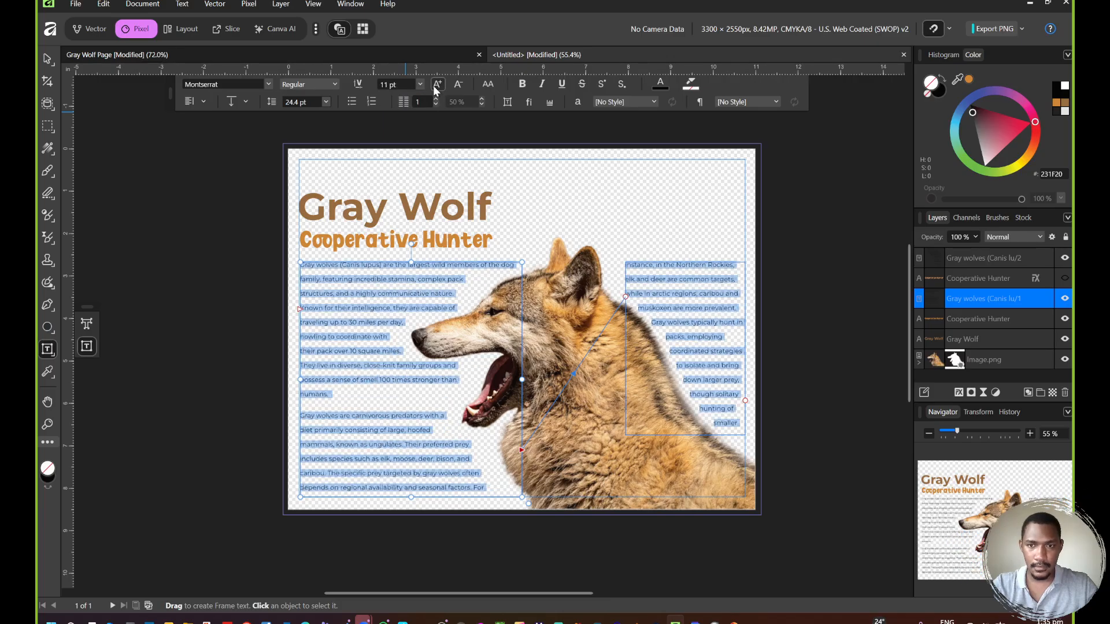
pyautogui.click(458, 89)
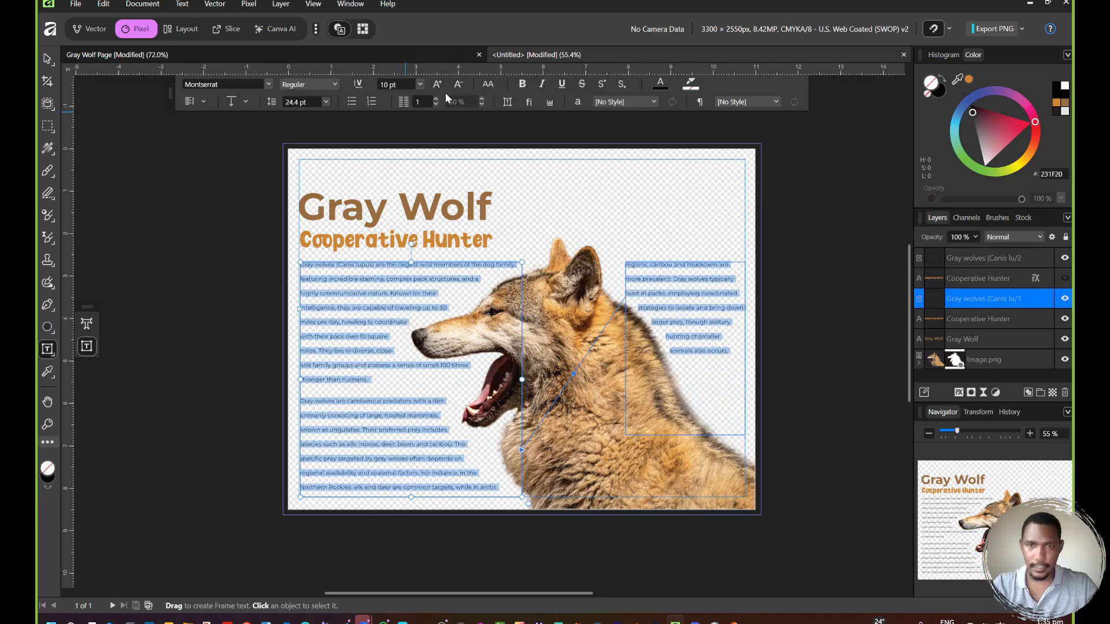
# Step: Select the first body text frame as an object and reset its paragraph leading to Default
pyautogui.click(48, 59)
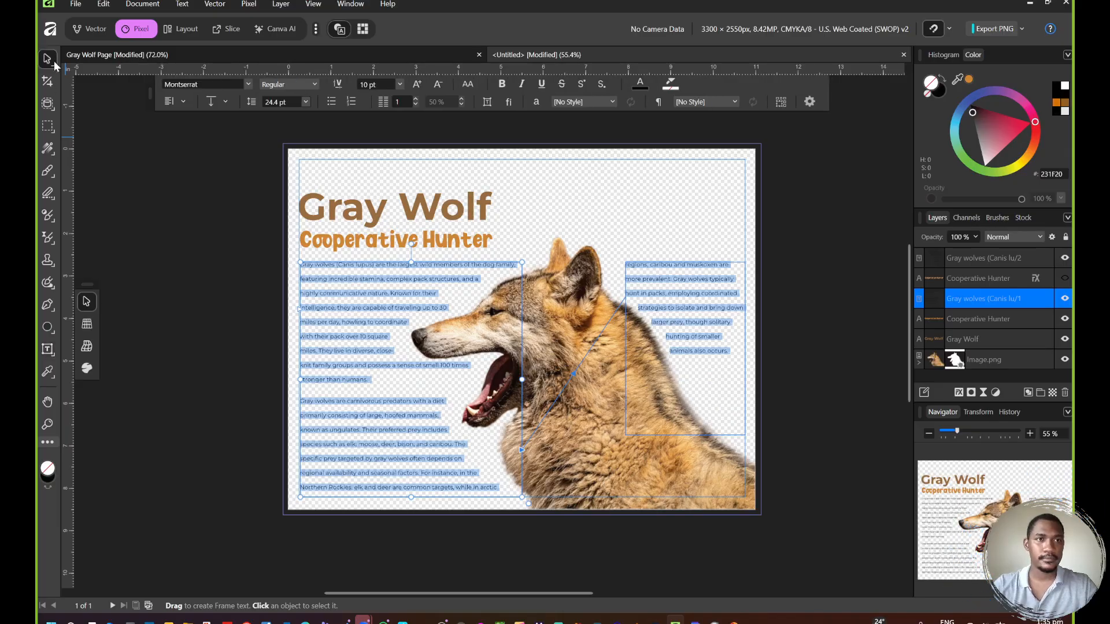
pyautogui.click(217, 210)
pyautogui.click(374, 386)
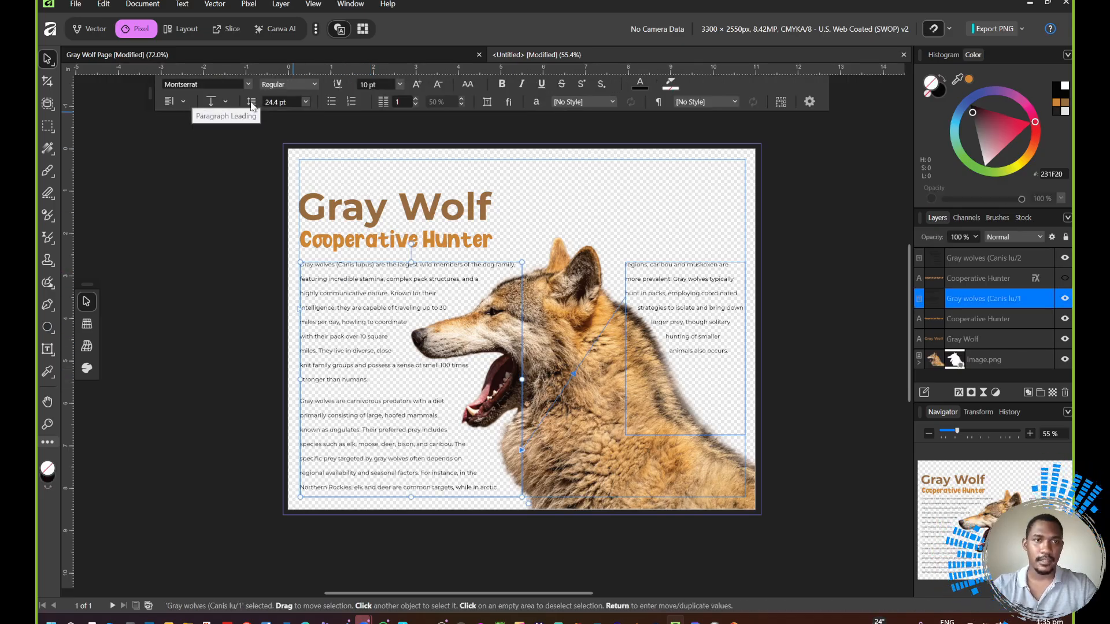
pyautogui.click(306, 101)
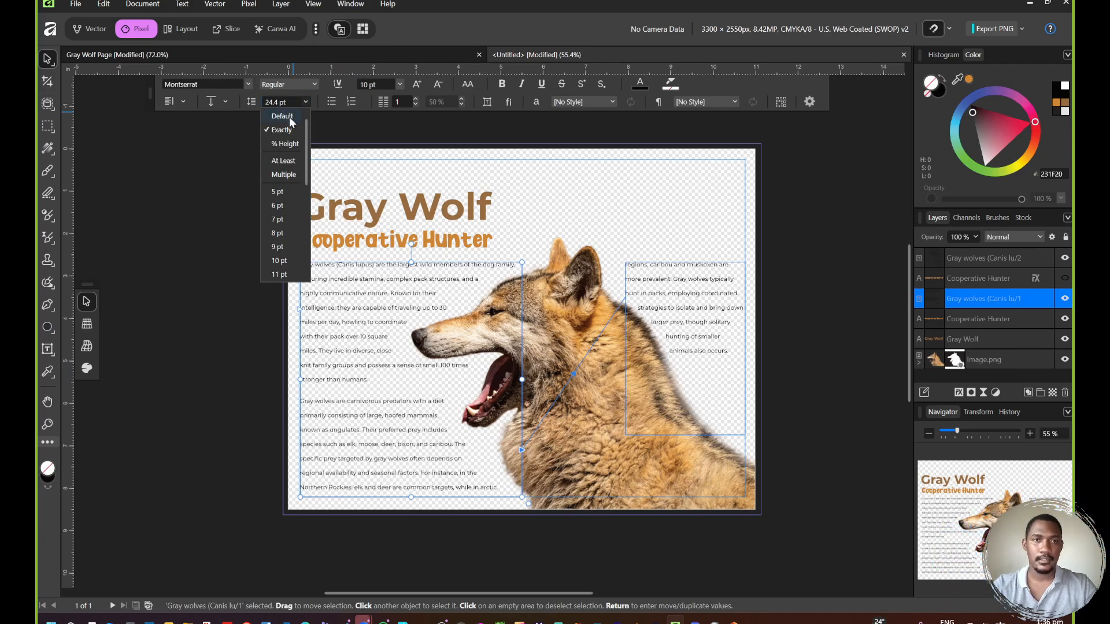
pyautogui.click(282, 116)
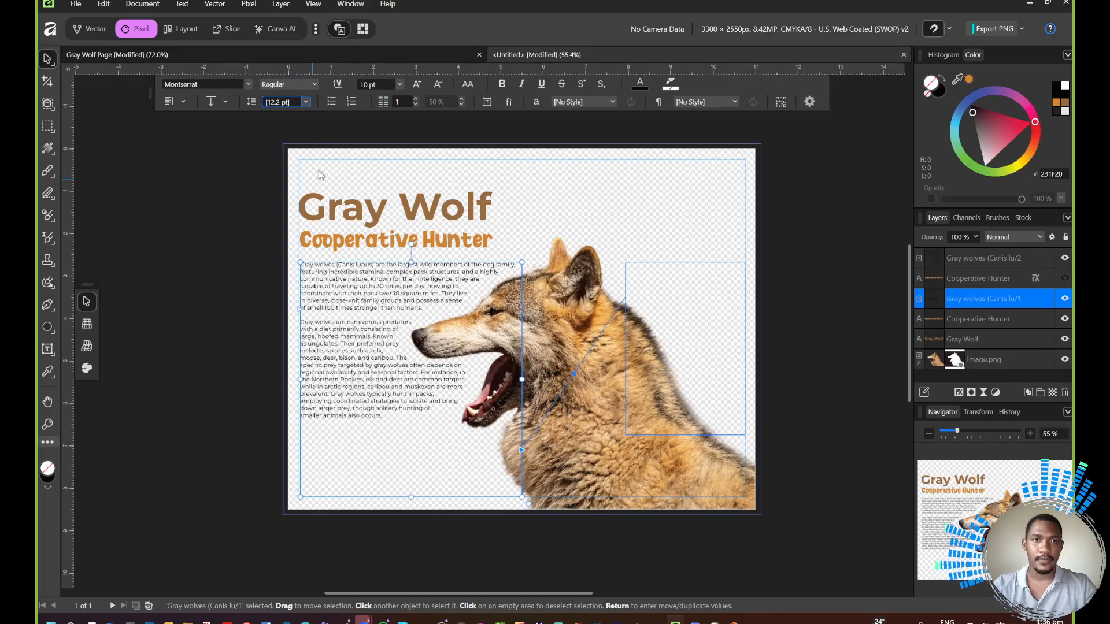
# Step: Increase the first body text frame's font size to 14 pt and deselect the frame
pyautogui.click(417, 84)
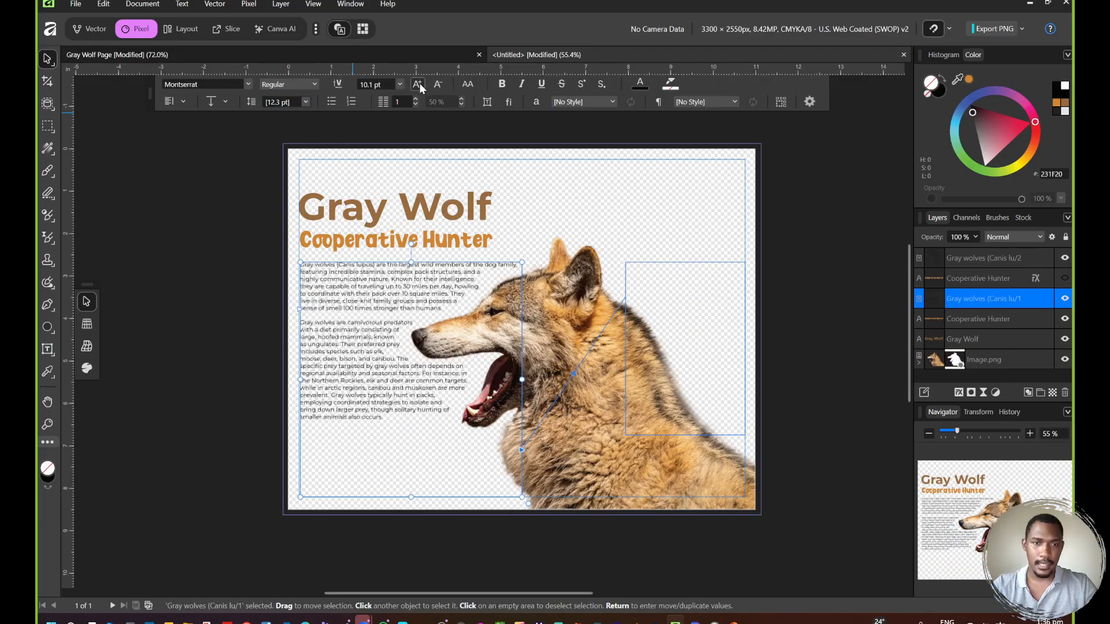
pyautogui.click(417, 84)
pyautogui.click(417, 85)
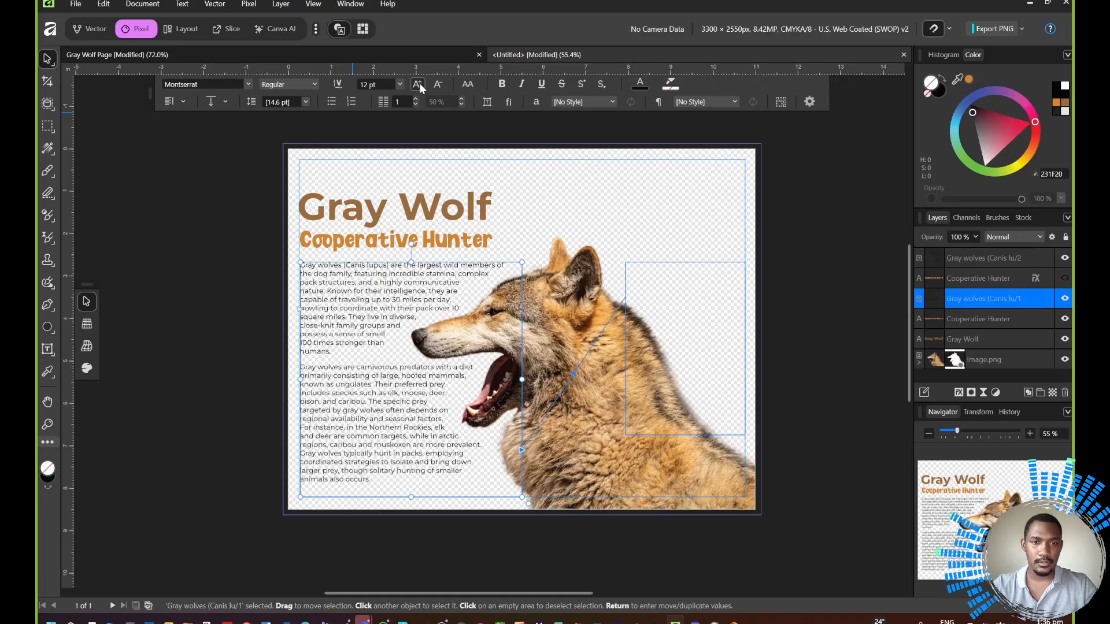
pyautogui.click(417, 85)
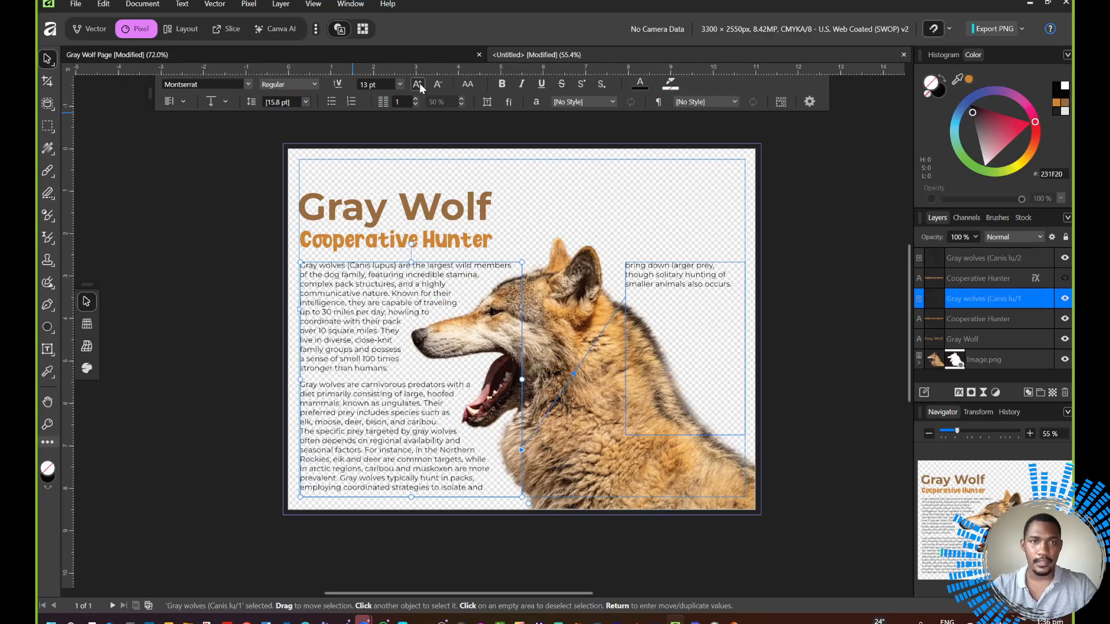
pyautogui.click(417, 84)
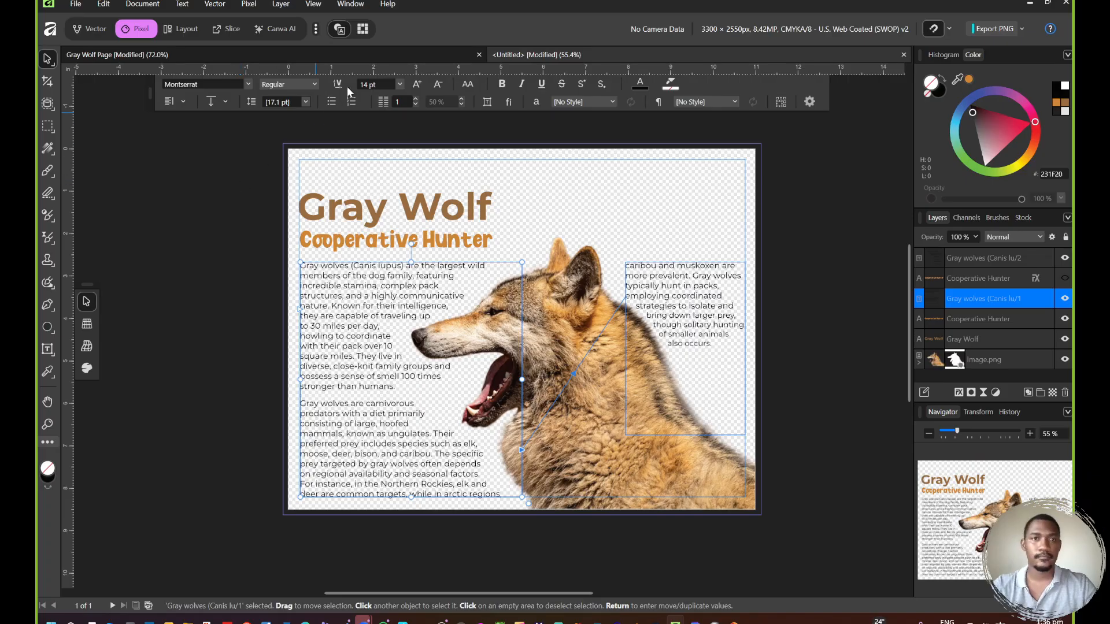
pyautogui.click(440, 85)
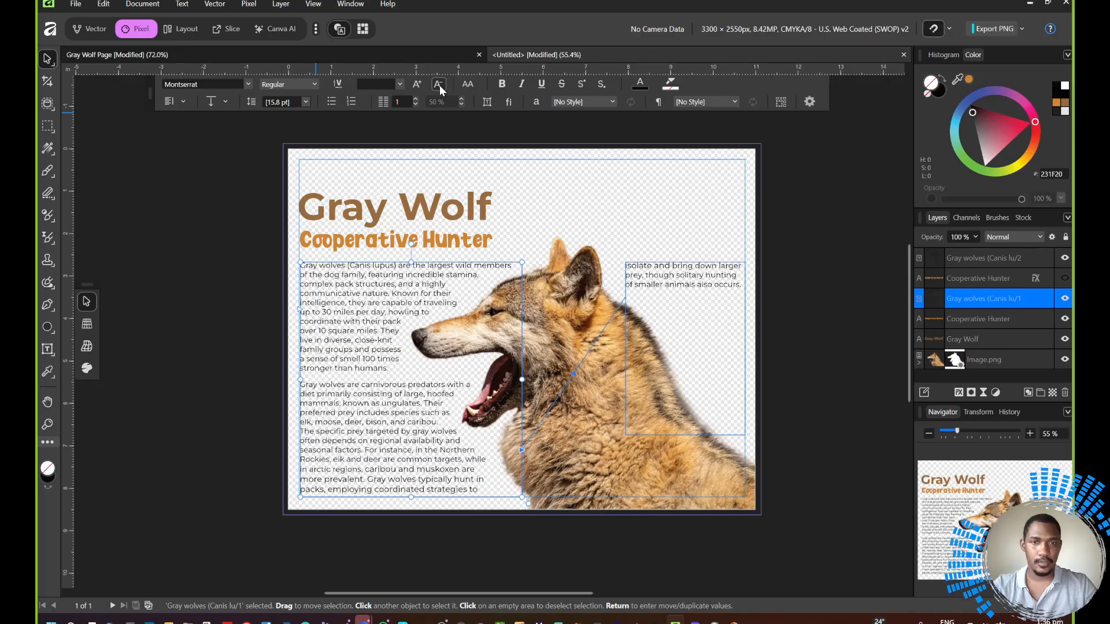
pyautogui.click(418, 89)
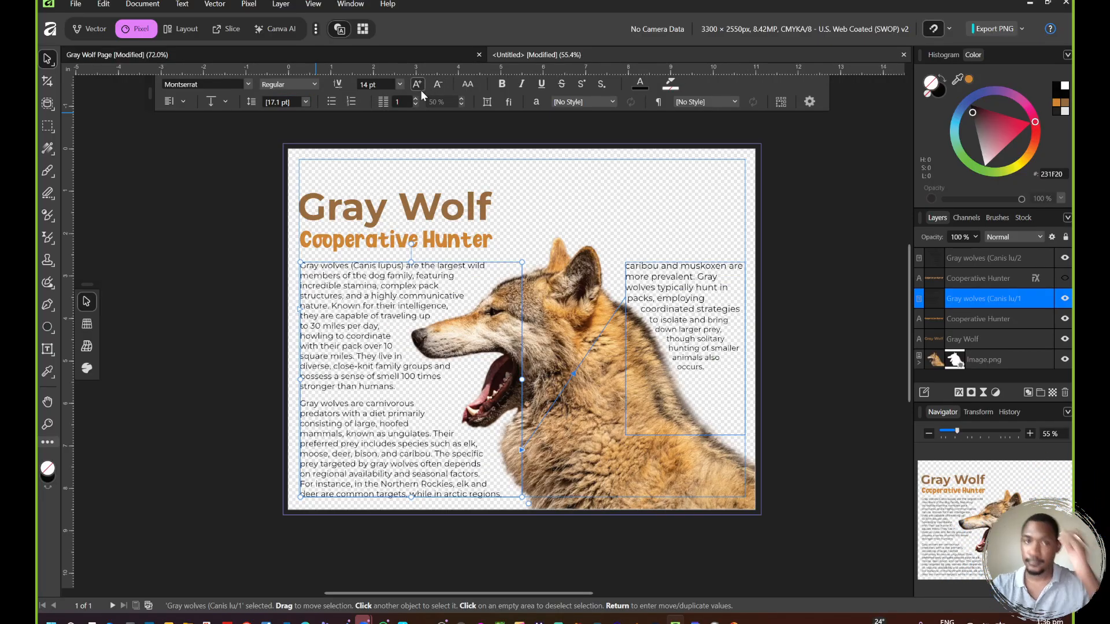
pyautogui.click(246, 238)
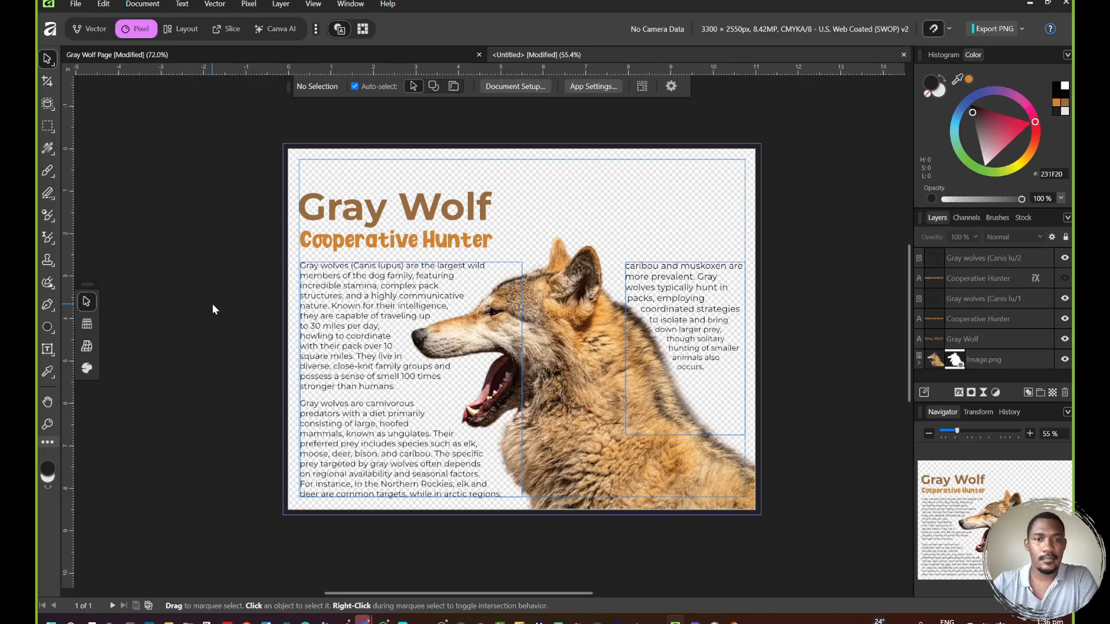
# Step: Try a paragraph break before "They live in diverse" and a line break before "Their preferred prey", and remove both
pyautogui.doubleClick(363, 361)
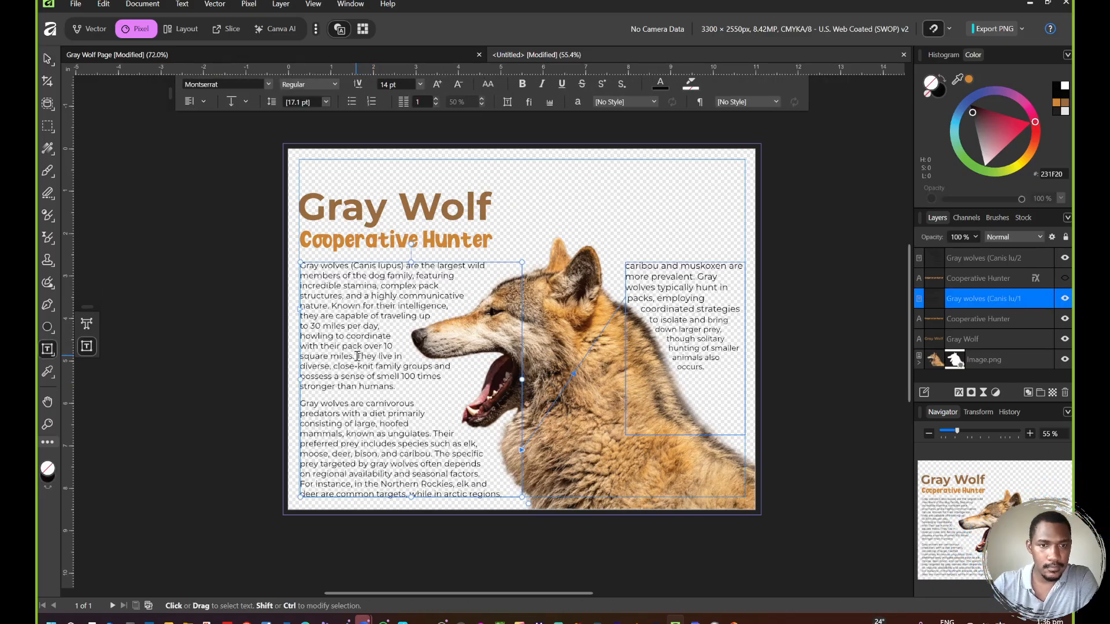
pyautogui.click(357, 356)
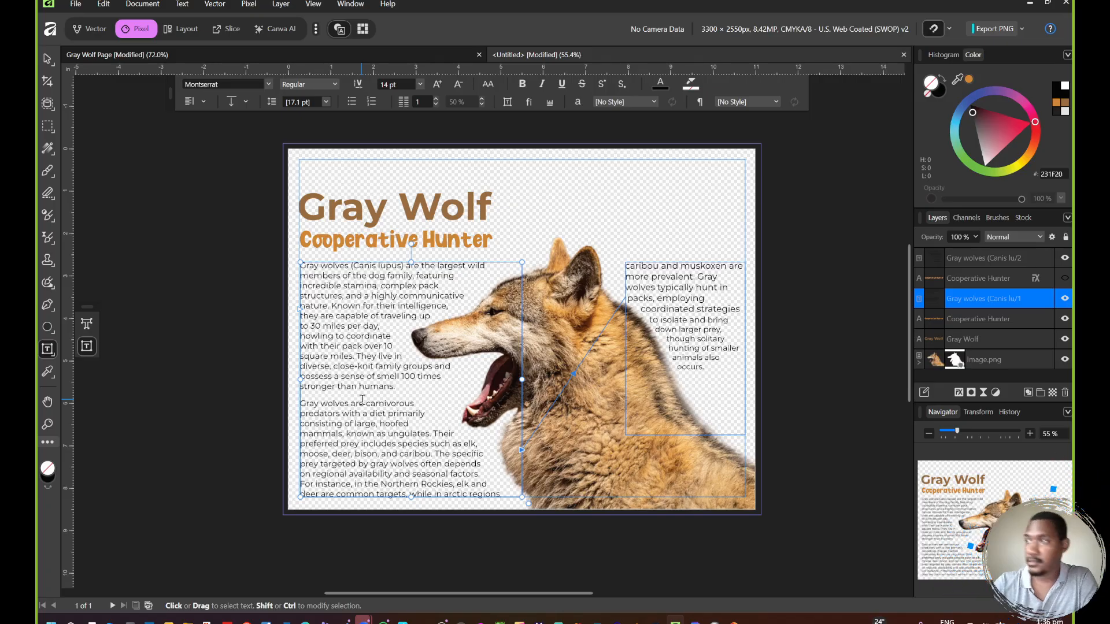
pyautogui.press('Return')
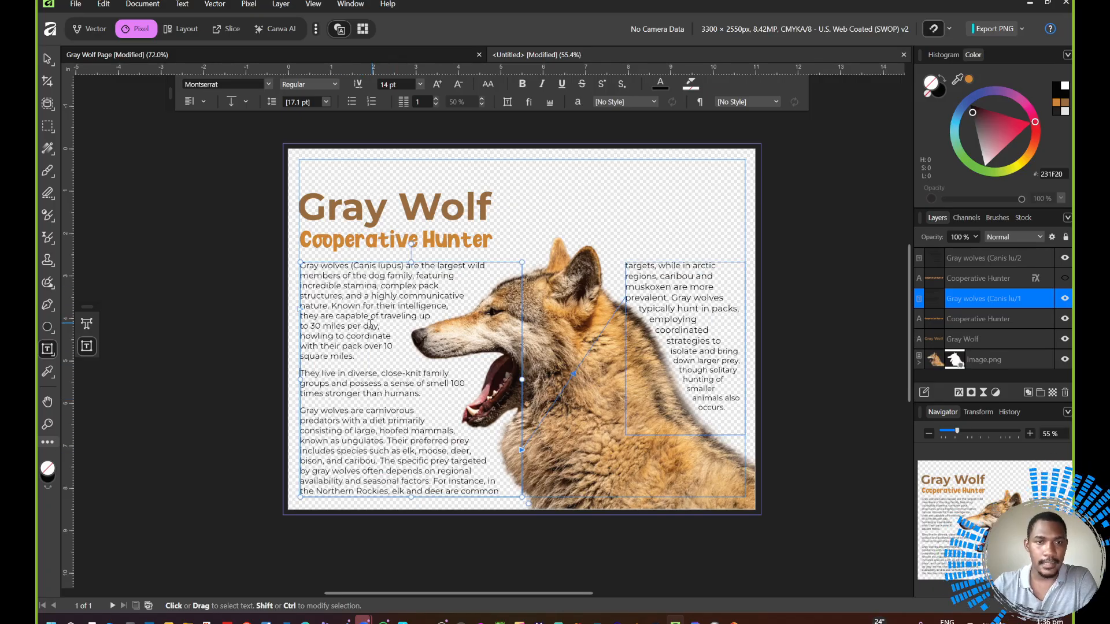
pyautogui.click(387, 442)
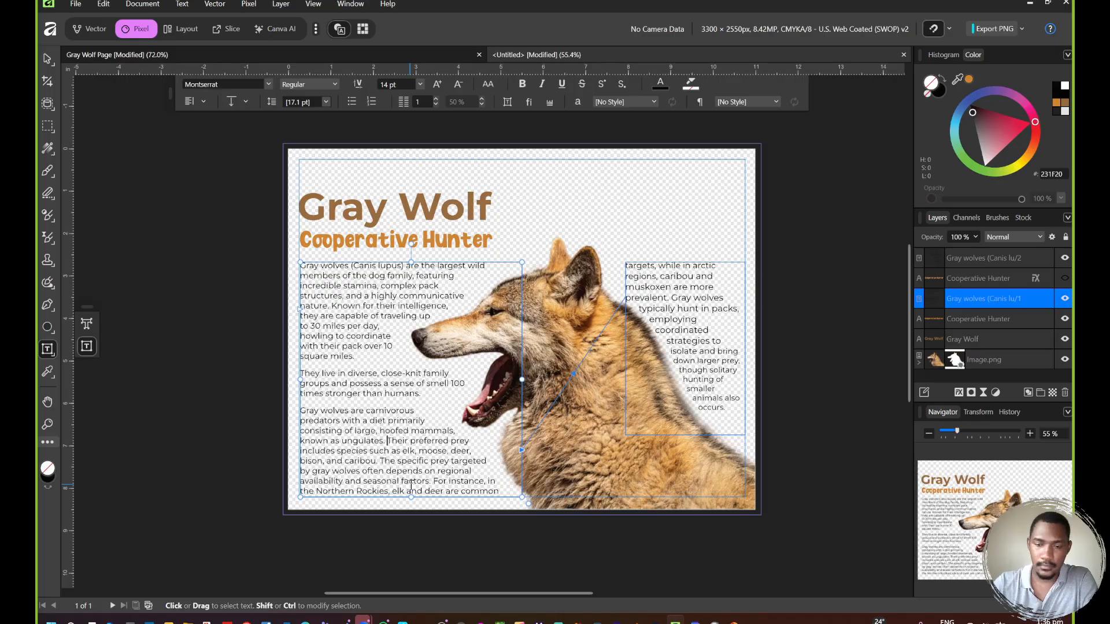
pyautogui.hotkey('shift', 'Return')
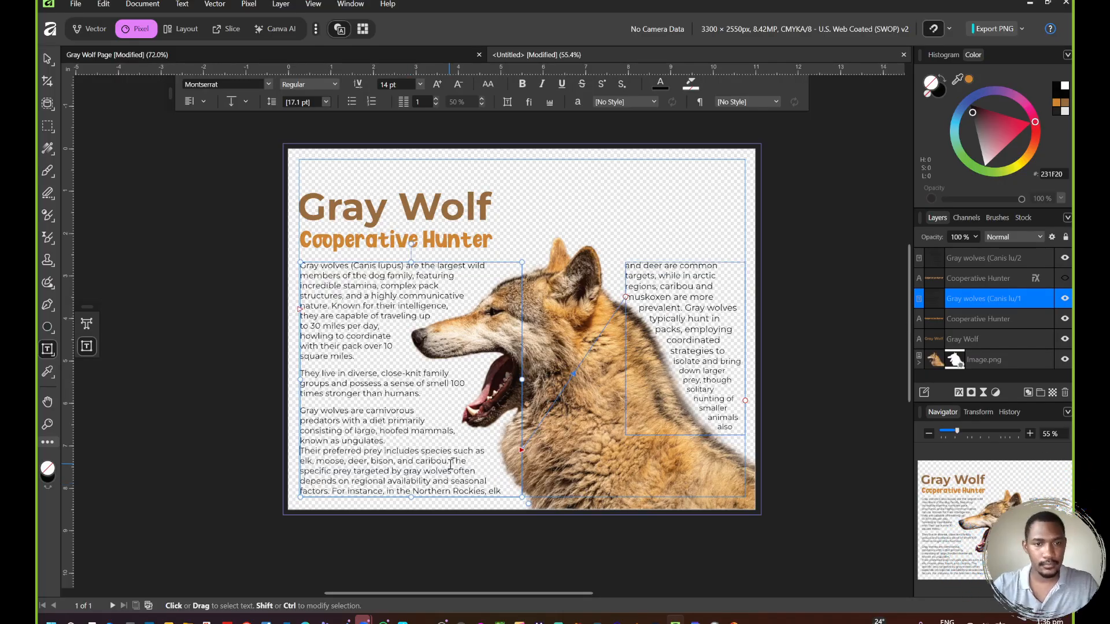
pyautogui.press('BackSpace')
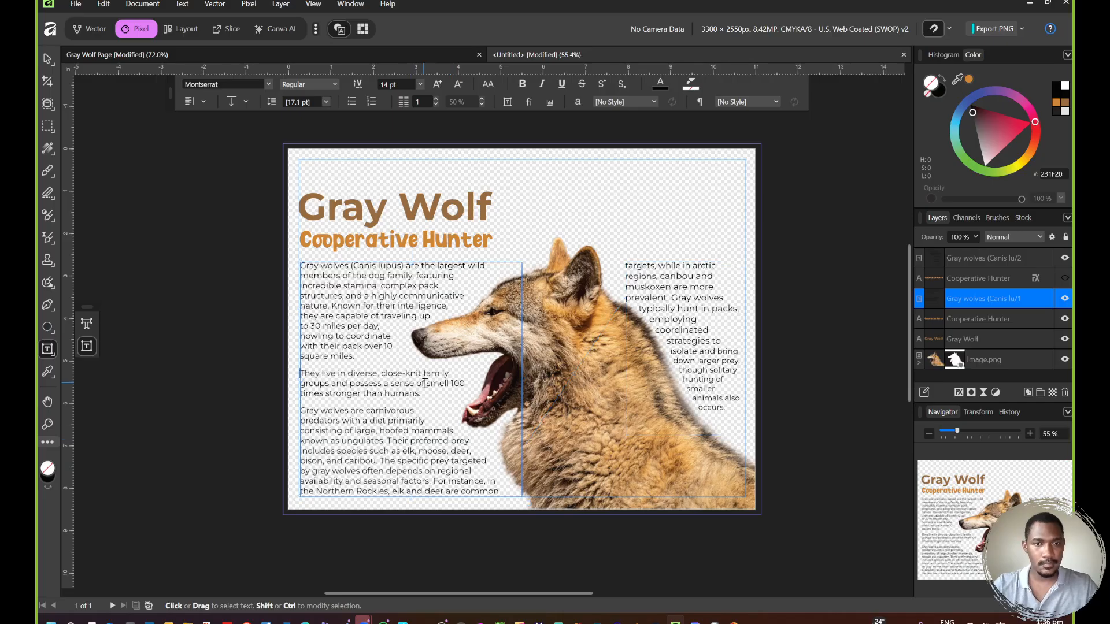
pyautogui.click(379, 354)
pyautogui.press('Delete')
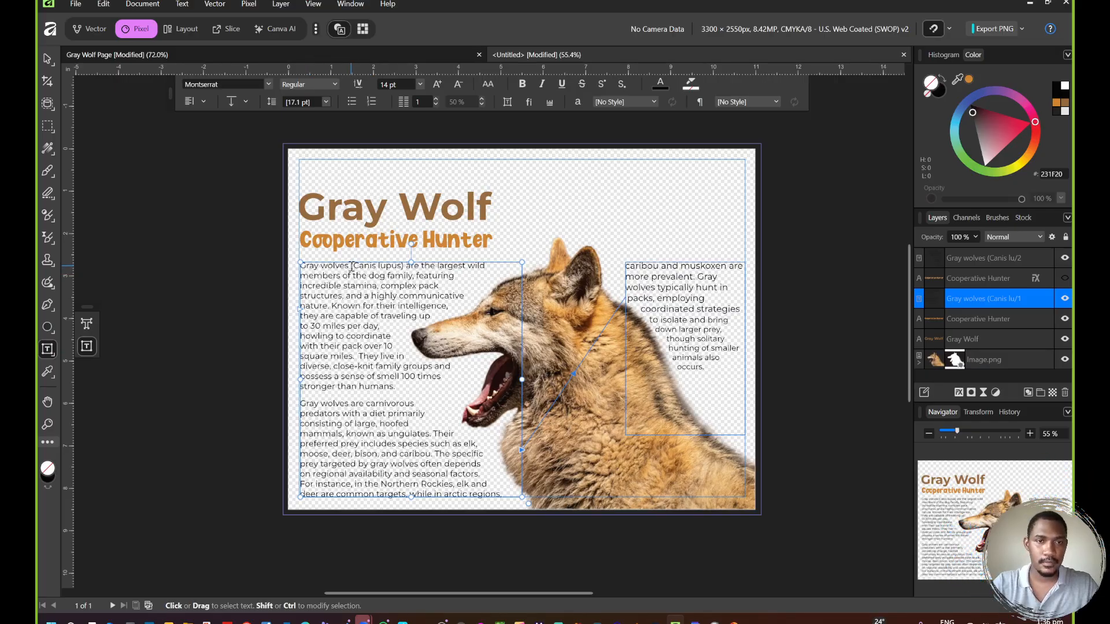
# Step: Bold "(Canis lupus)", "traveling up to 30 miles per day", "close-knit family groups" and "sense of smell 100 times stronger" in the first paragraph
pyautogui.moveTo(351, 267); pyautogui.dragTo(408, 265)
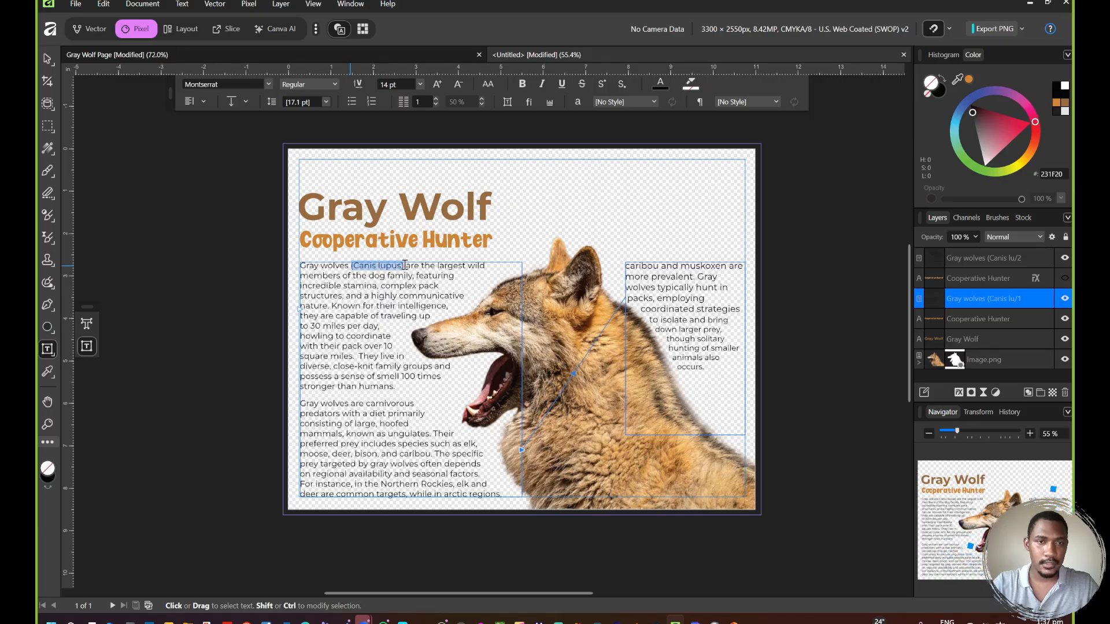
pyautogui.click(522, 83)
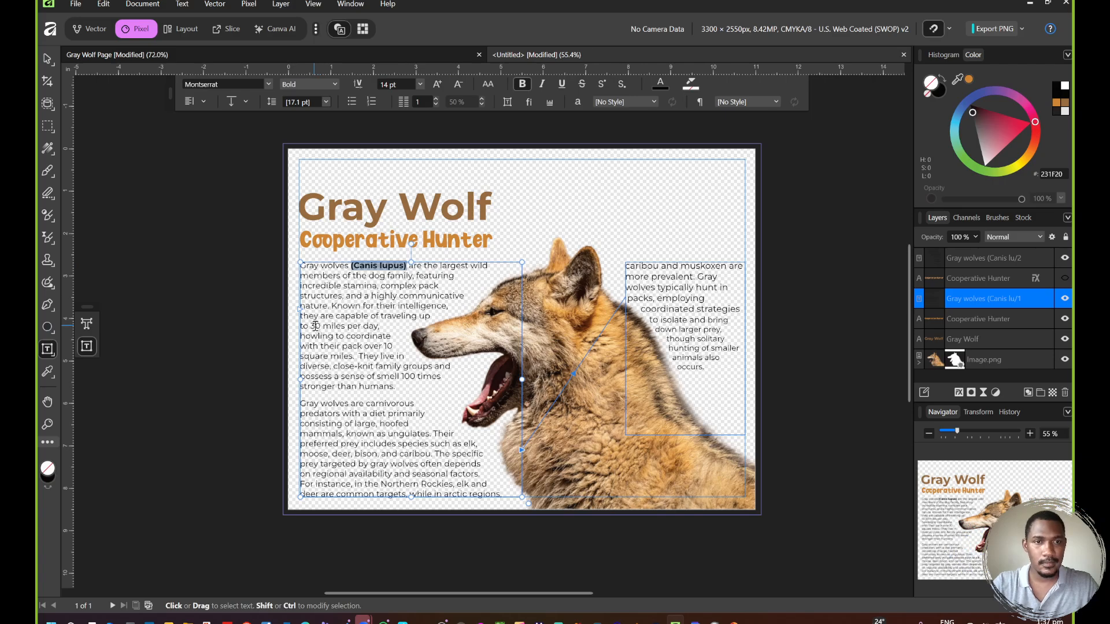
pyautogui.moveTo(310, 326); pyautogui.dragTo(380, 326)
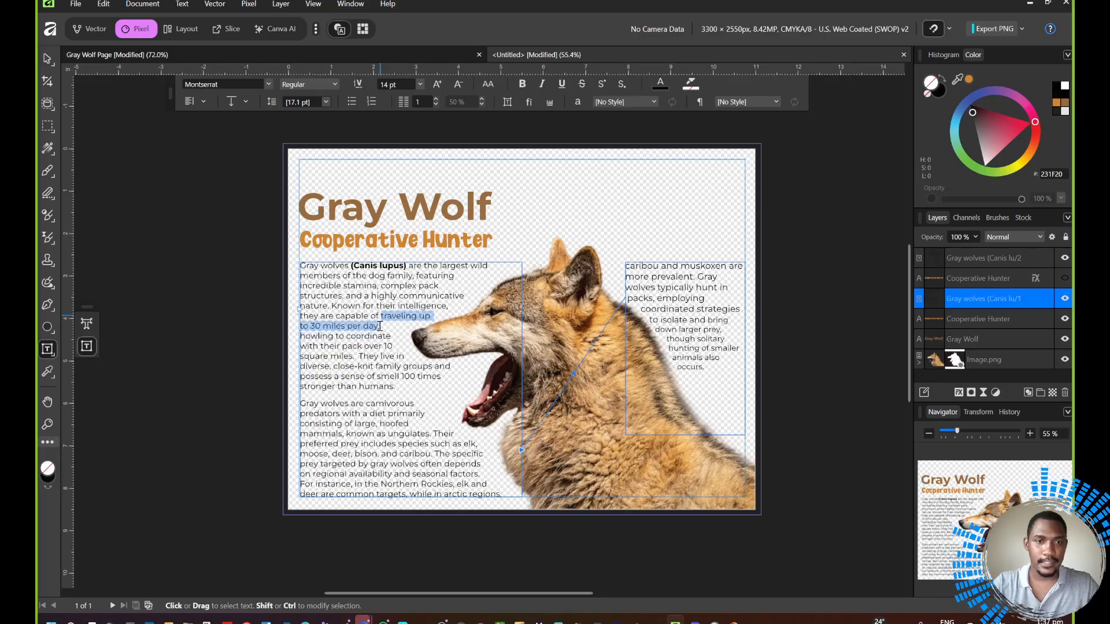
pyautogui.click(524, 85)
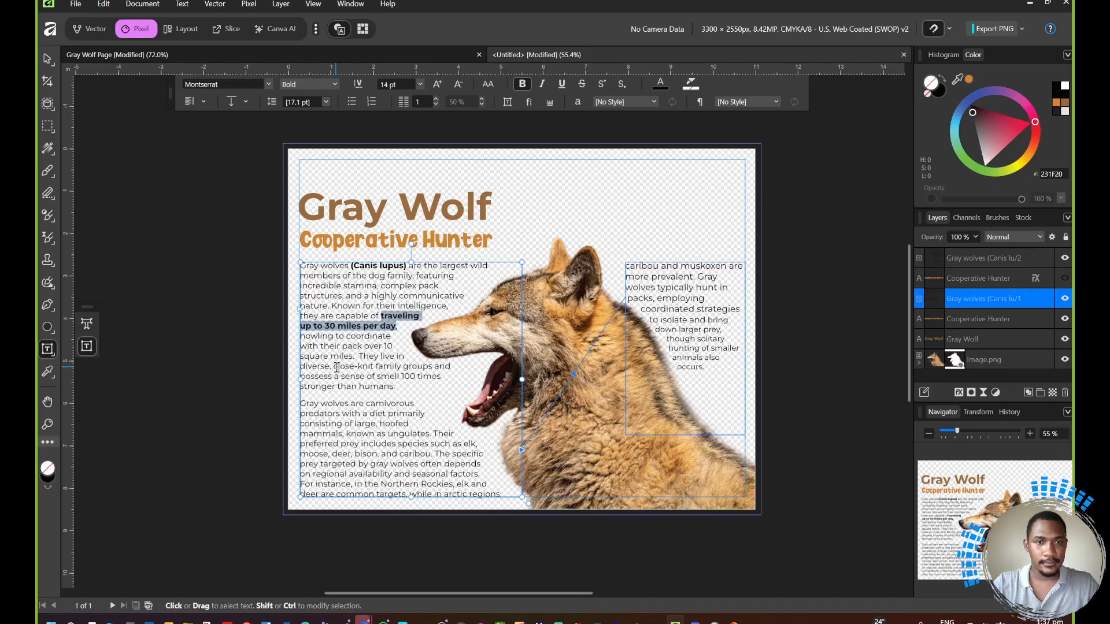
pyautogui.moveTo(333, 367); pyautogui.dragTo(432, 369)
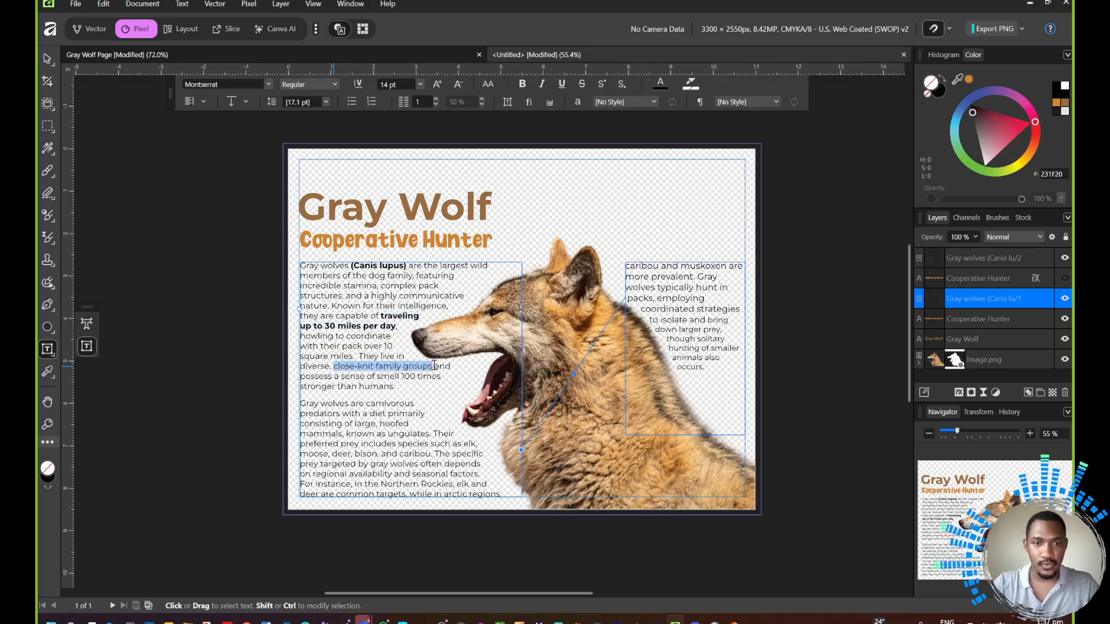
pyautogui.click(522, 83)
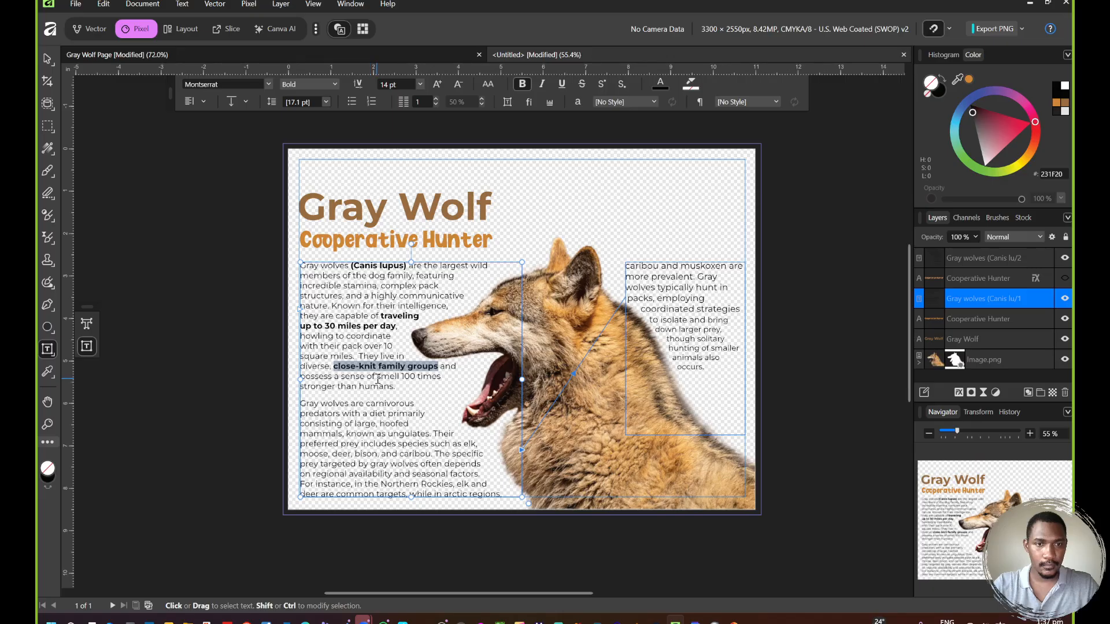
pyautogui.moveTo(341, 377)
pyautogui.mouseDown()
pyautogui.moveTo(369, 392)
pyautogui.moveTo(337, 386)
pyautogui.mouseUp()
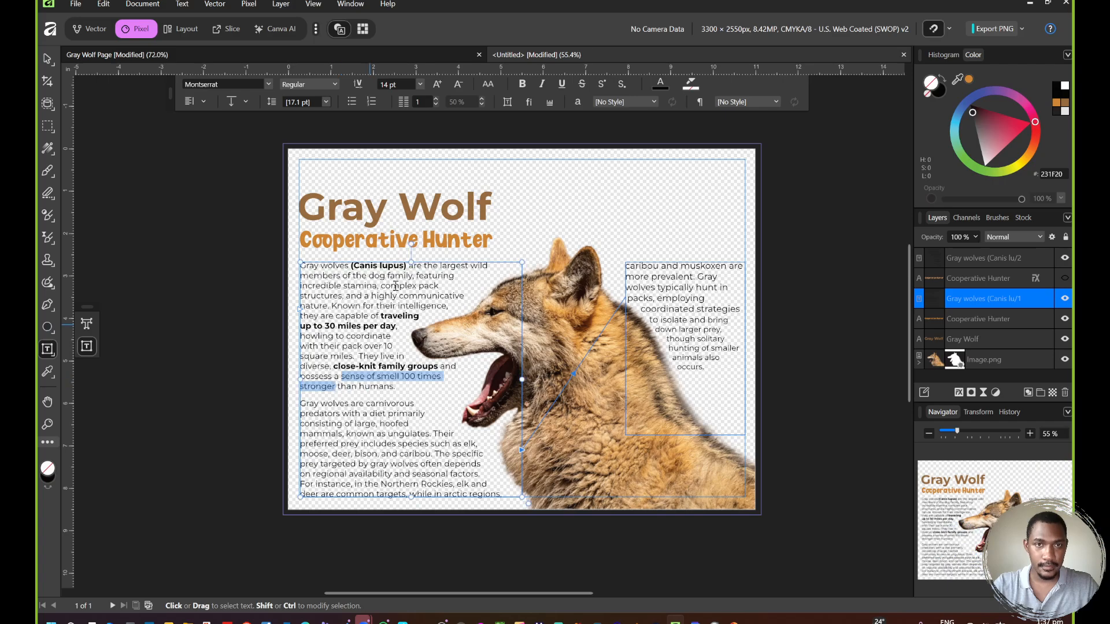
pyautogui.click(522, 84)
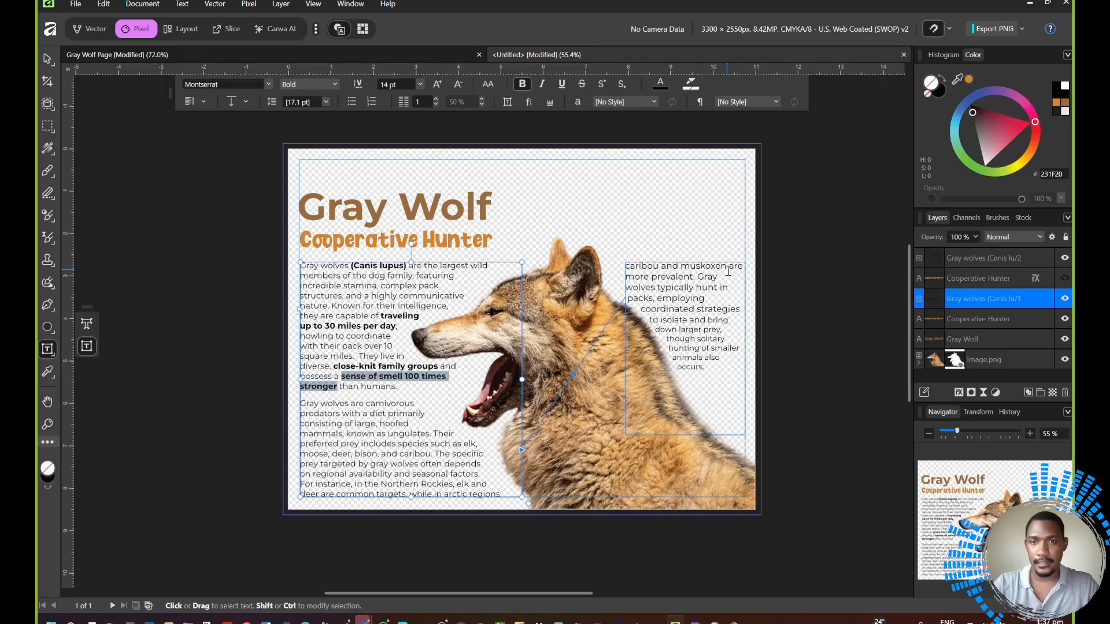
# Step: Insert a break before "Gray wolves typically hunt" in the second text frame and deselect the frame
pyautogui.click(699, 276)
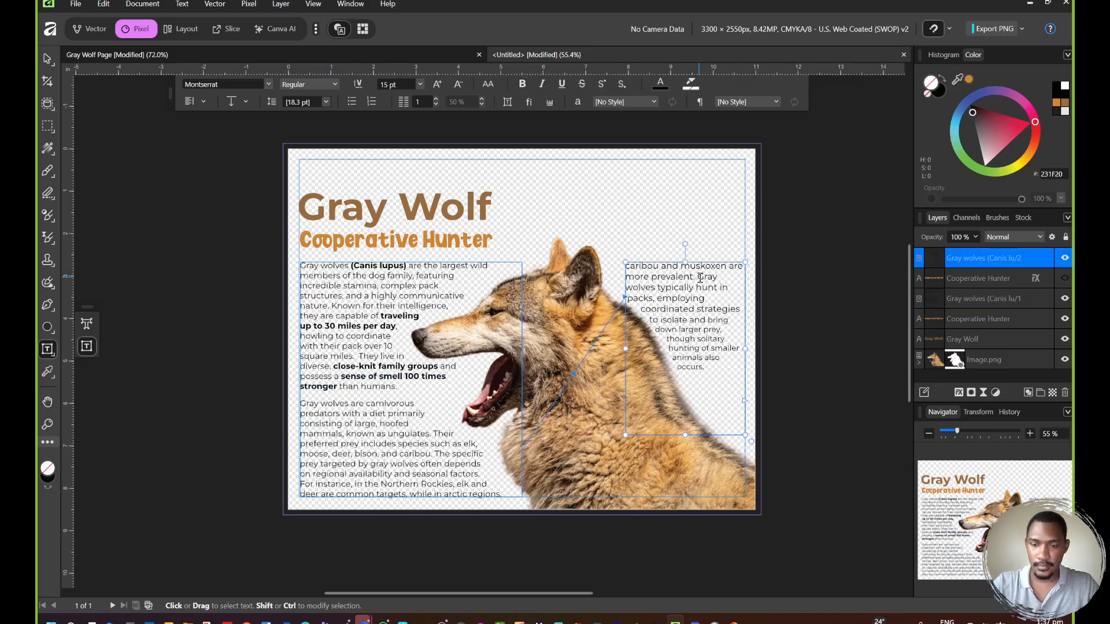
pyautogui.press('Return')
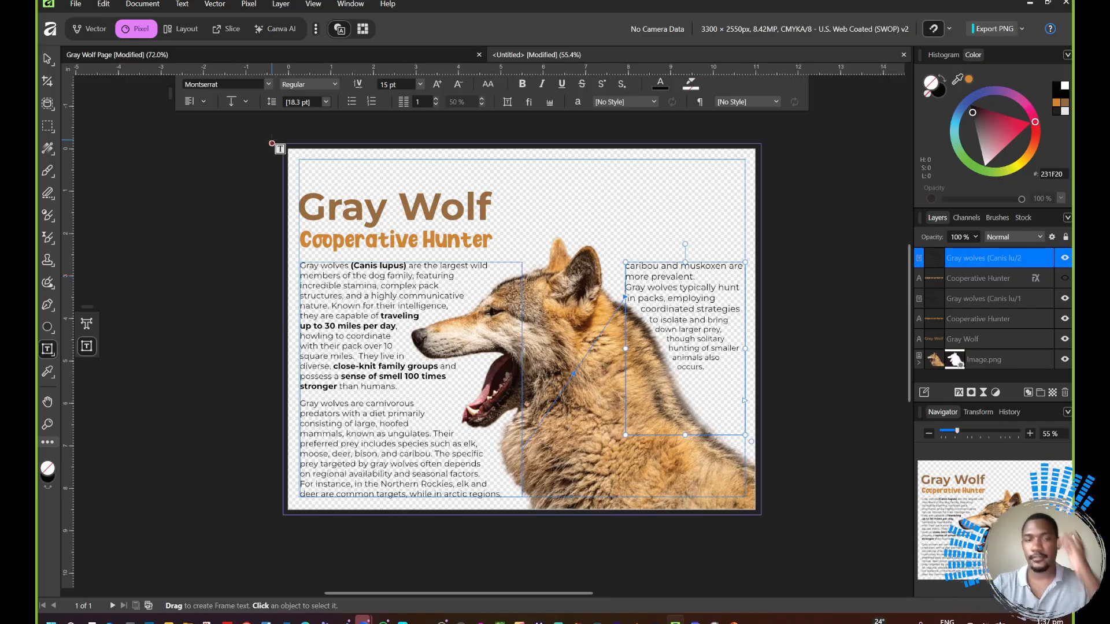
pyautogui.click(45, 60)
pyautogui.click(137, 193)
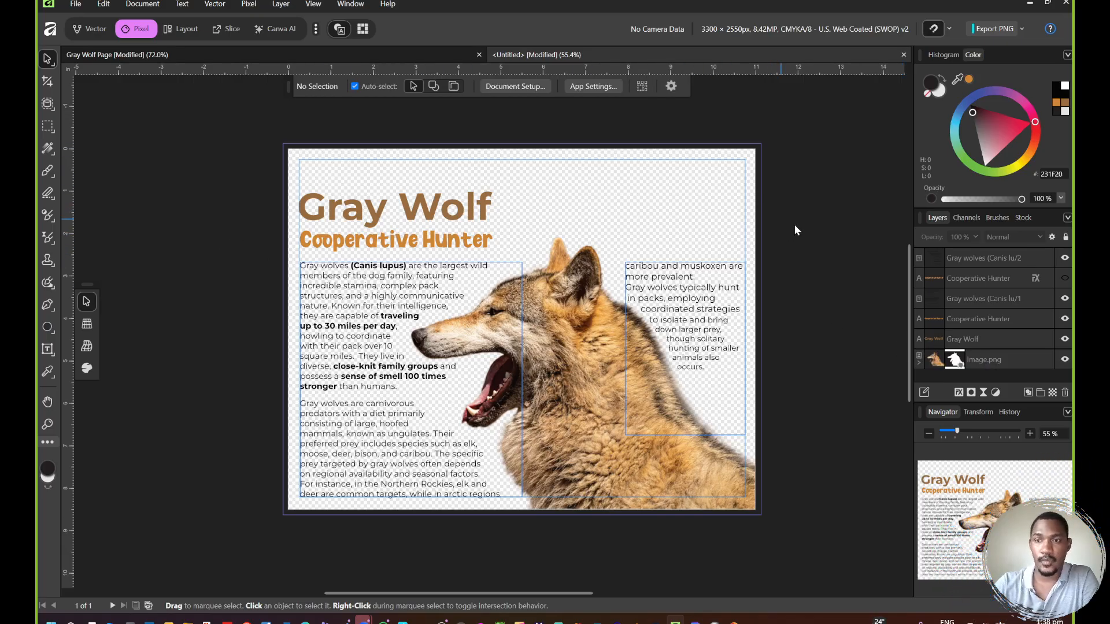
# Step: Draw a white rectangle, with saturation 0 and lightness 100, covering the whole page
pyautogui.click(48, 328)
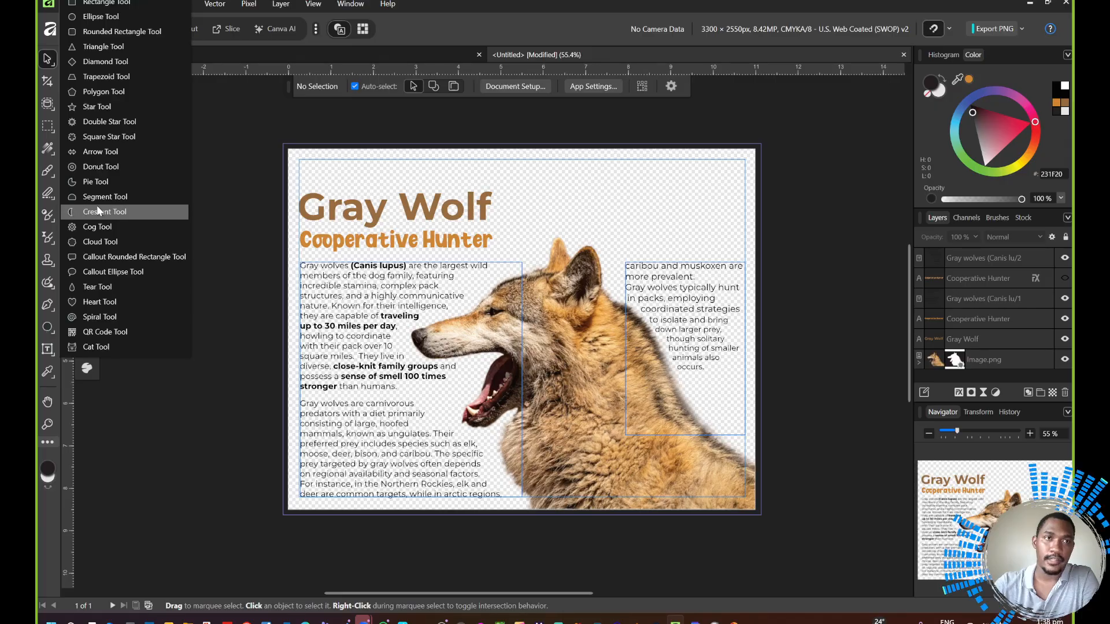
pyautogui.click(134, 3)
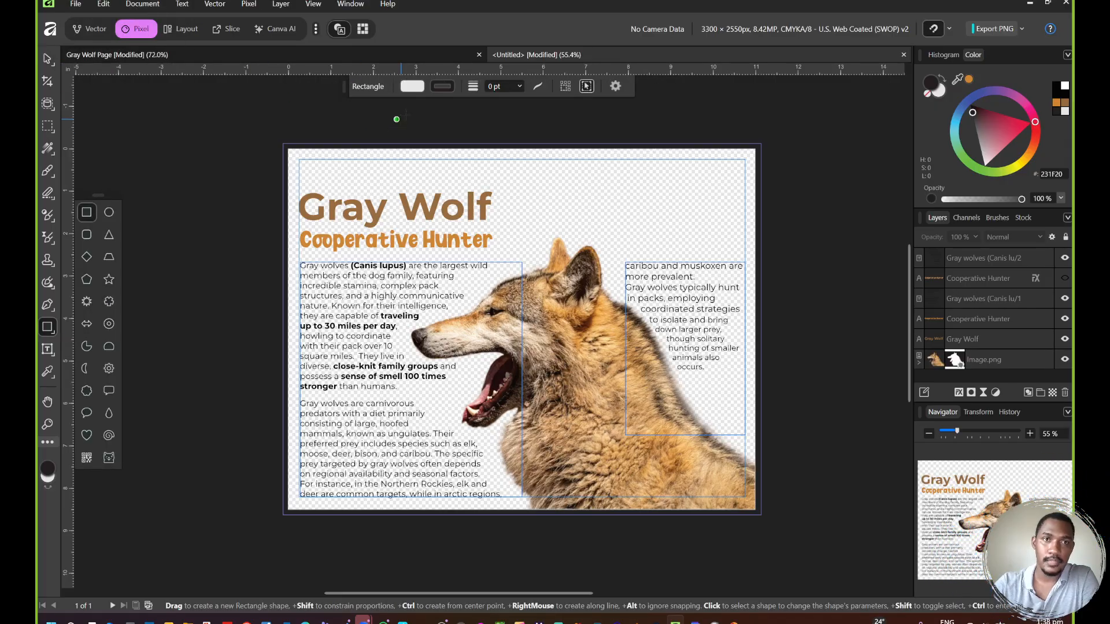
pyautogui.click(422, 88)
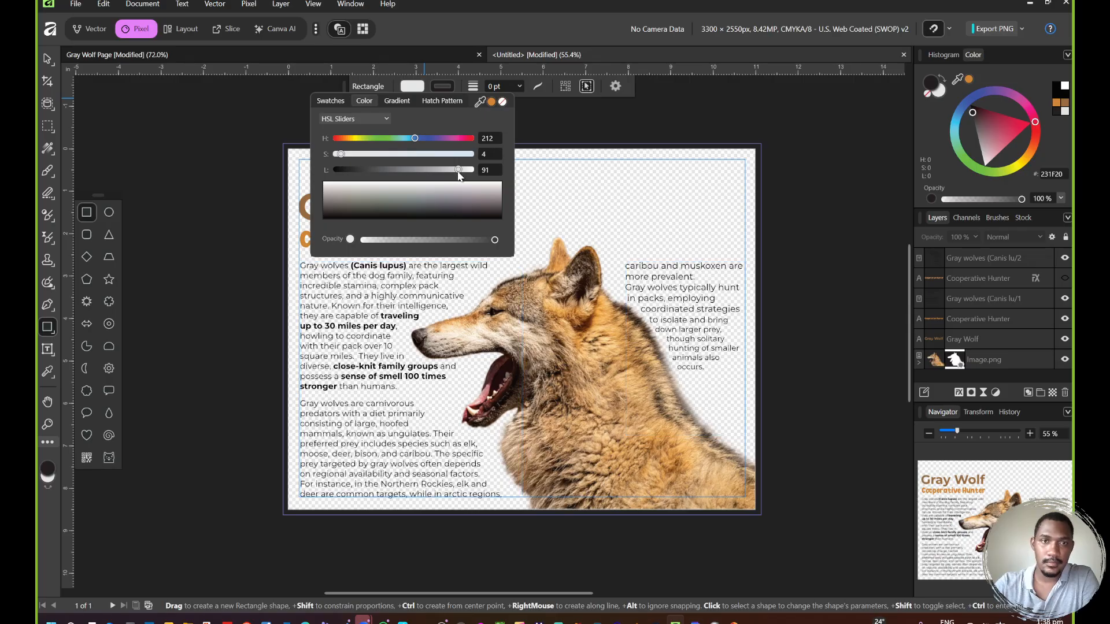
pyautogui.moveTo(458, 169); pyautogui.dragTo(493, 174)
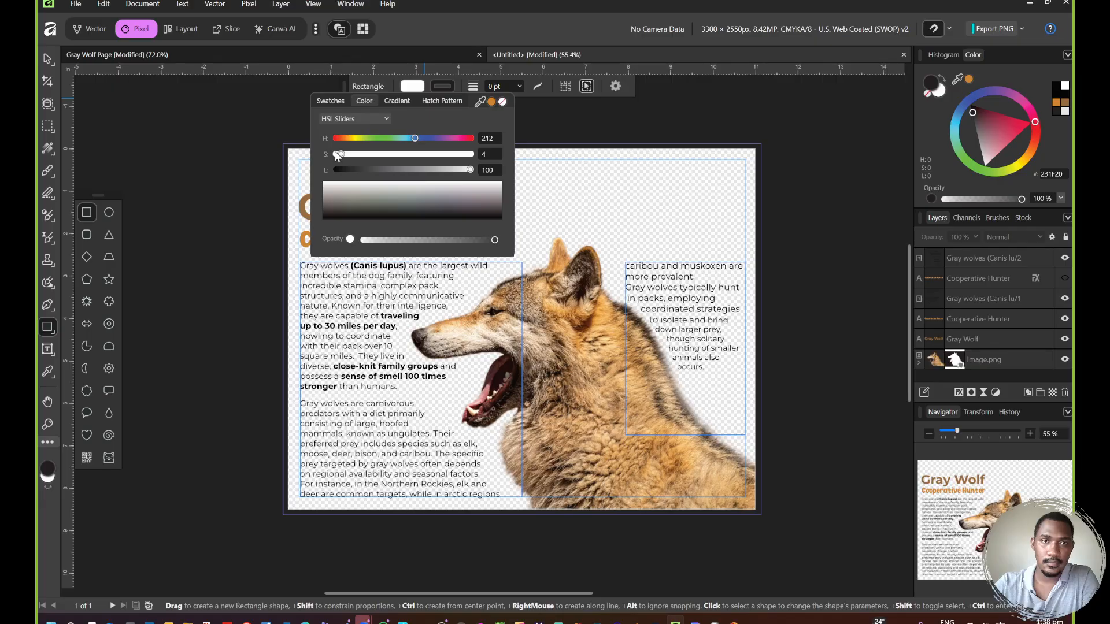
pyautogui.click(328, 154)
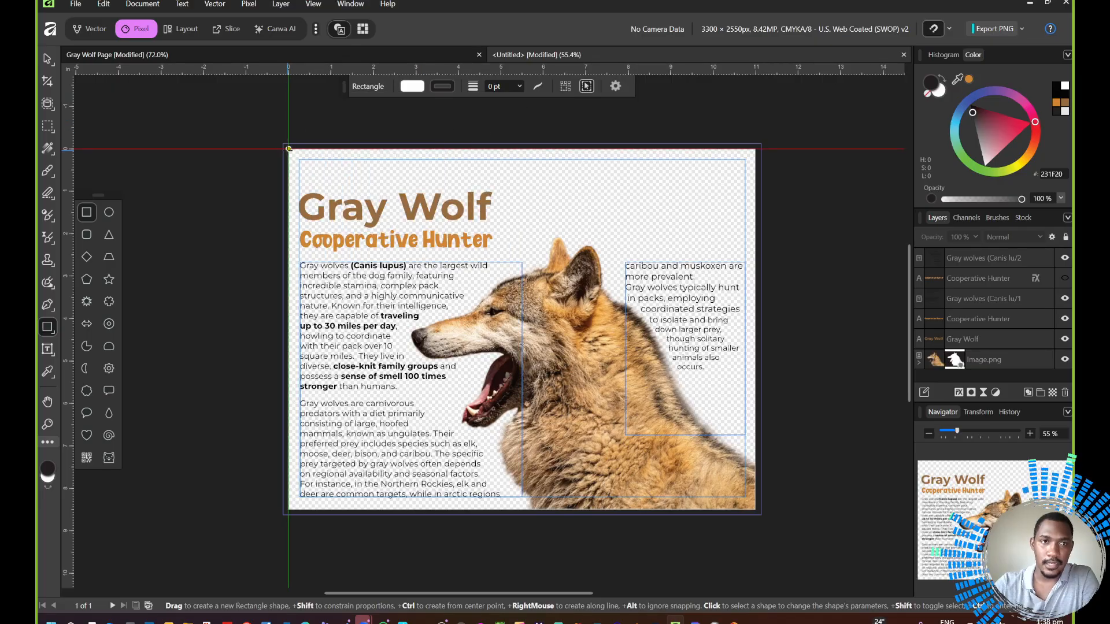
pyautogui.moveTo(284, 145); pyautogui.dragTo(756, 510)
# Step: Move the white rectangle beneath the wolf image in the layer order and deselect it
pyautogui.moveTo(1018, 260); pyautogui.dragTo(1028, 379)
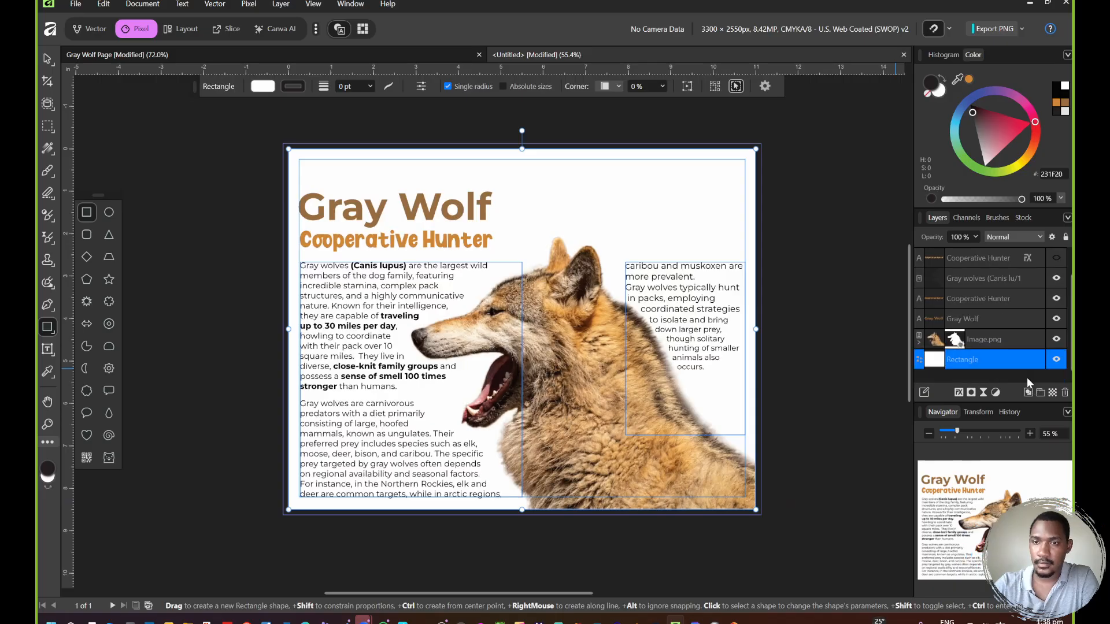
pyautogui.click(46, 59)
pyautogui.click(183, 135)
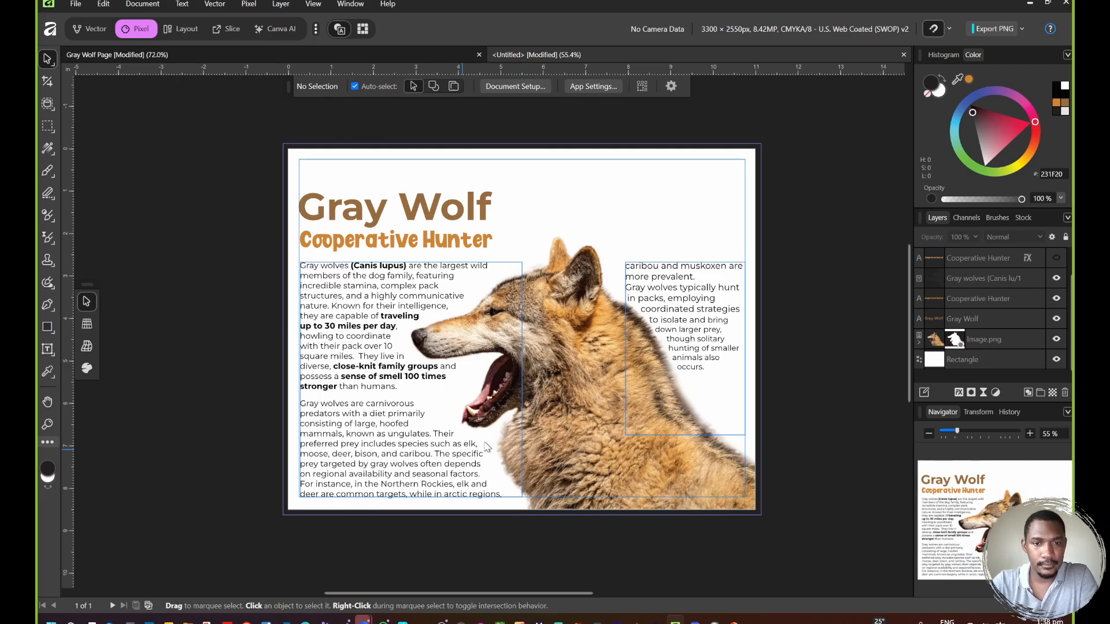
# Step: Try a smaller font size on the second text frame and undo it
pyautogui.click(680, 263)
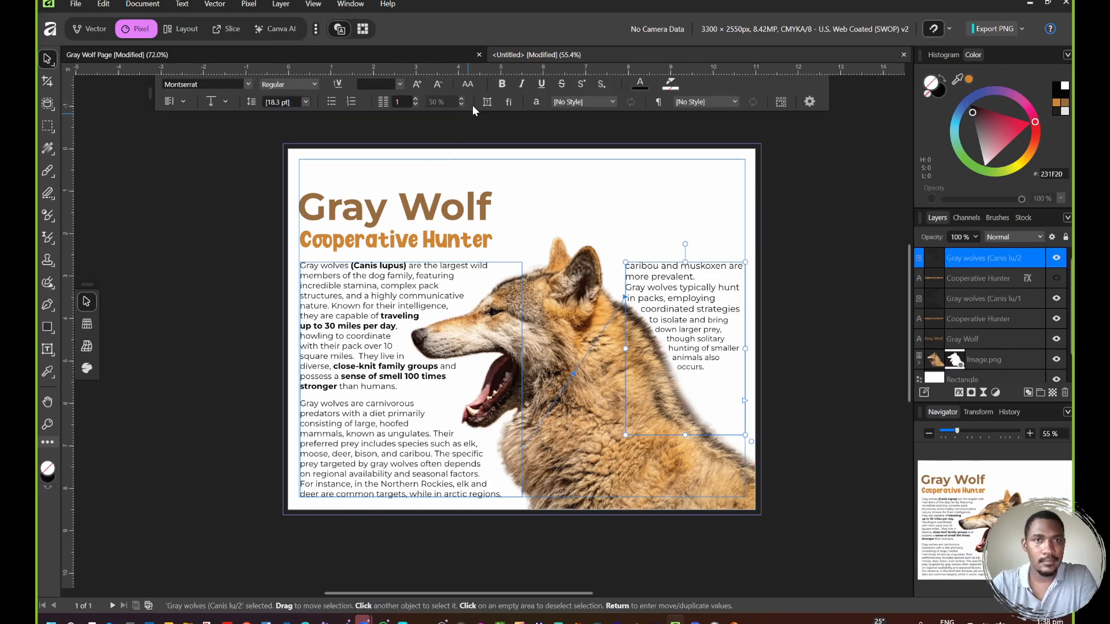
pyautogui.click(438, 85)
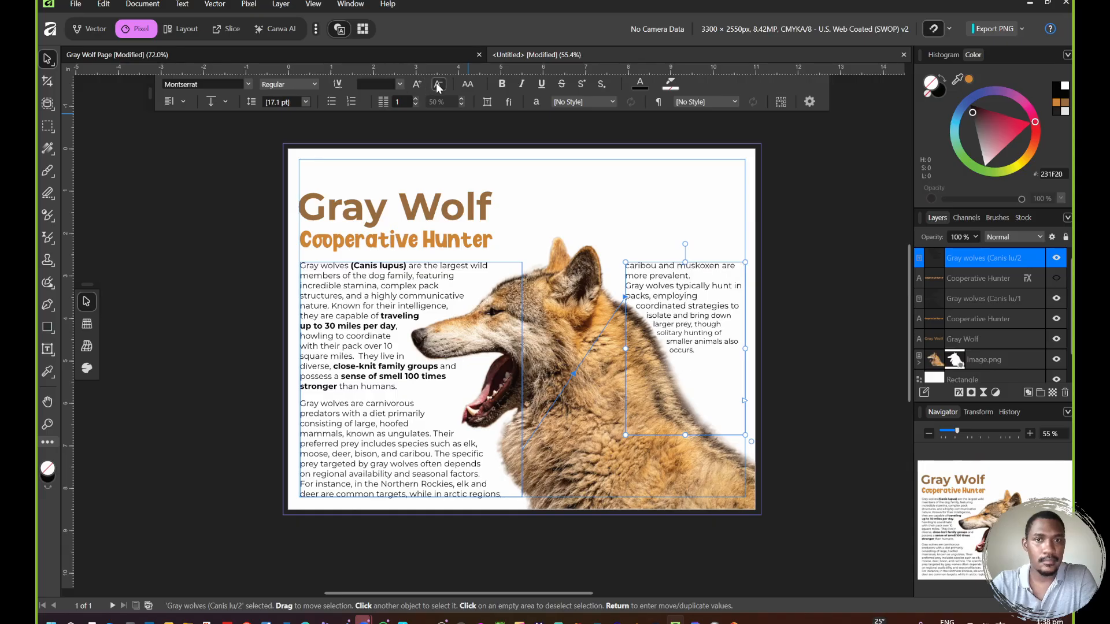
pyautogui.click(438, 85)
pyautogui.hotkey('ctrl', 'z')
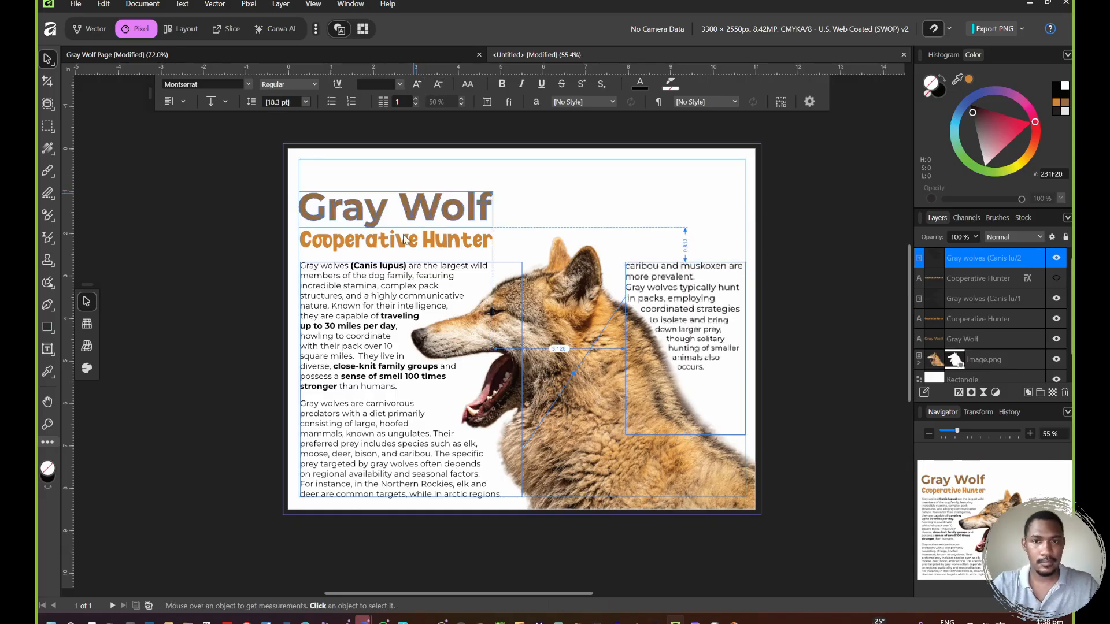
# Step: Reduce the font size of all the linked body text by two increments and deselect the frame
pyautogui.click(363, 319)
pyautogui.doubleClick(363, 320)
pyautogui.hotkey('ctrl', 'a')
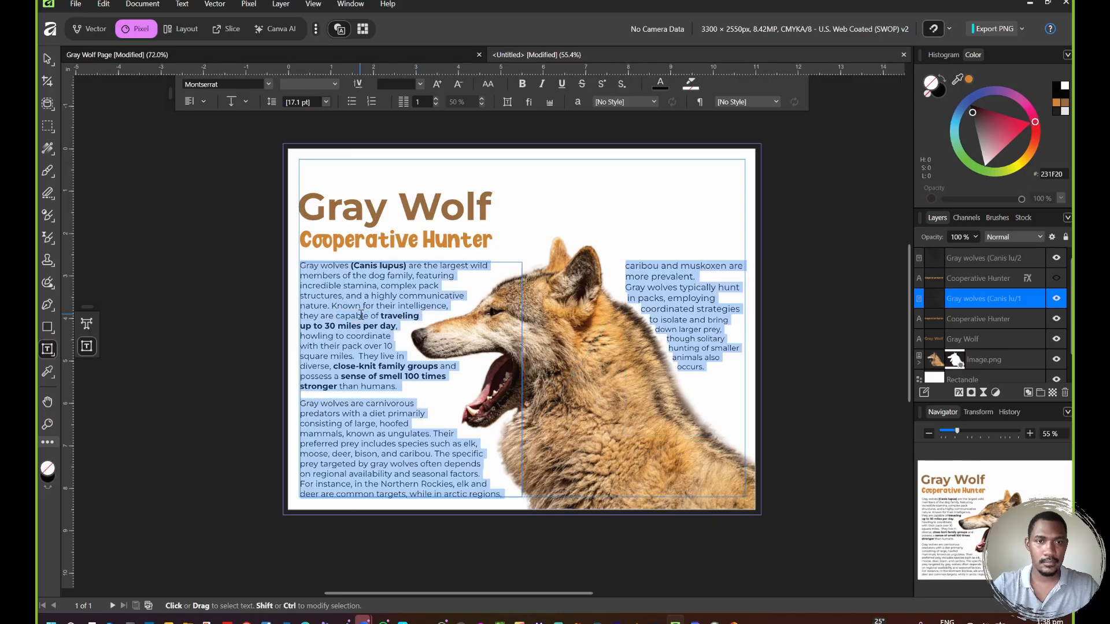
pyautogui.click(459, 85)
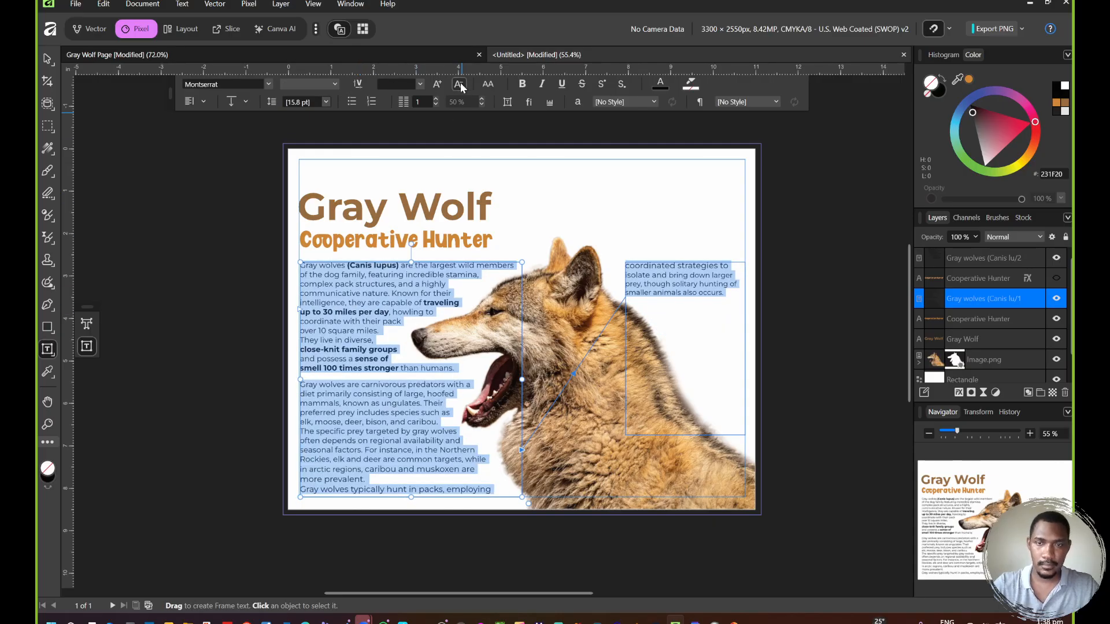
pyautogui.click(459, 84)
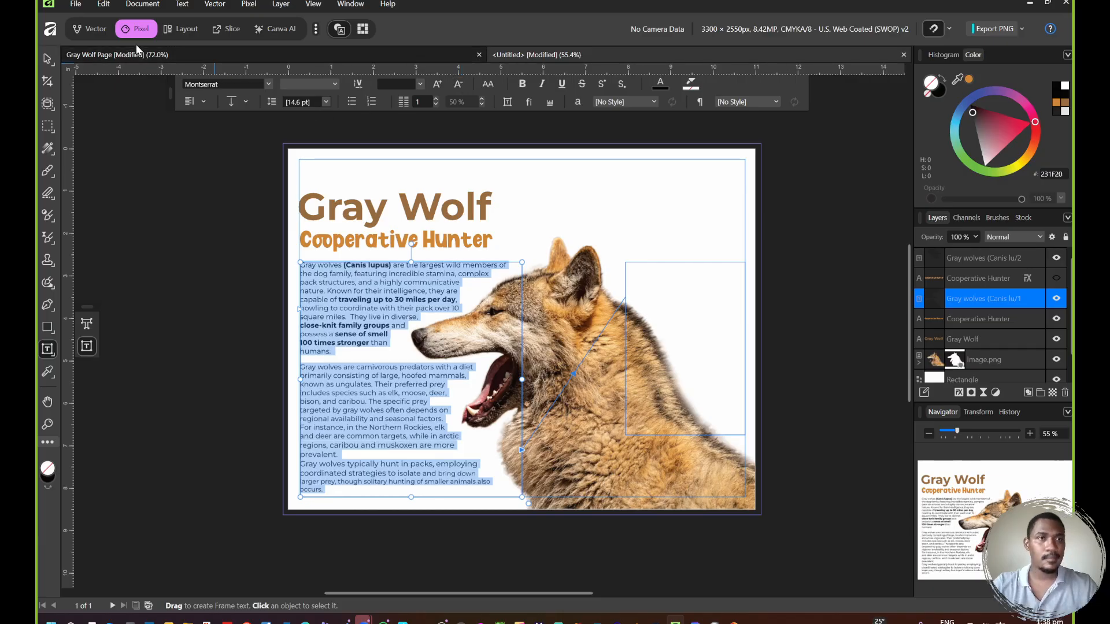
pyautogui.click(47, 60)
pyautogui.click(164, 154)
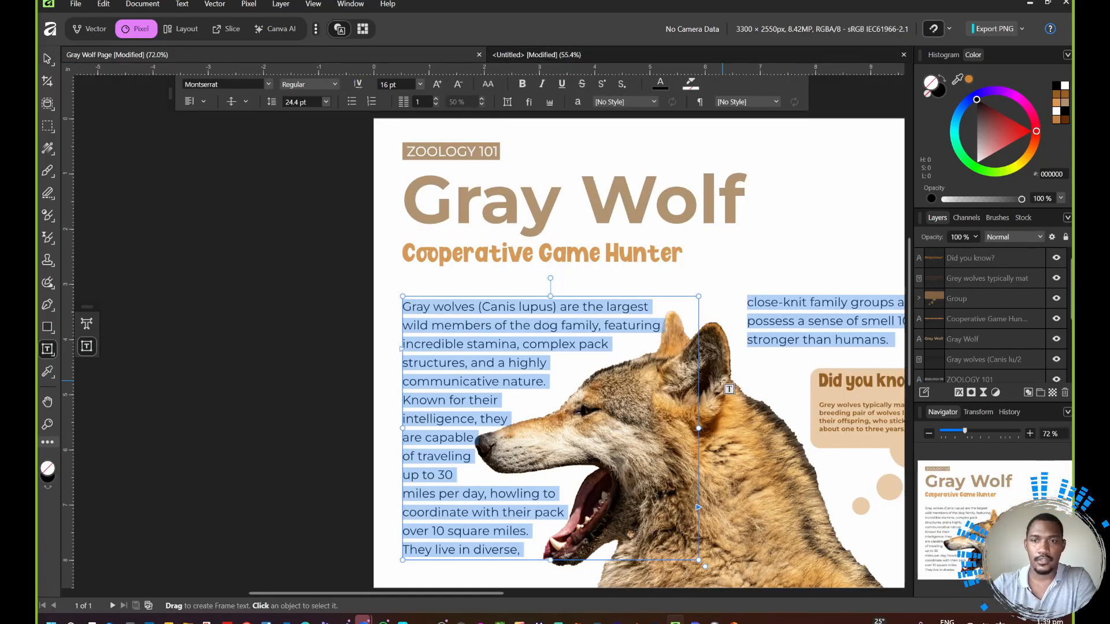
# Step: Try deleting the body text in the Gray Wolf Page document, undo the deletion, and return to the untitled document
pyautogui.press('Delete')
pyautogui.moveTo(746, 377); pyautogui.dragTo(631, 297)
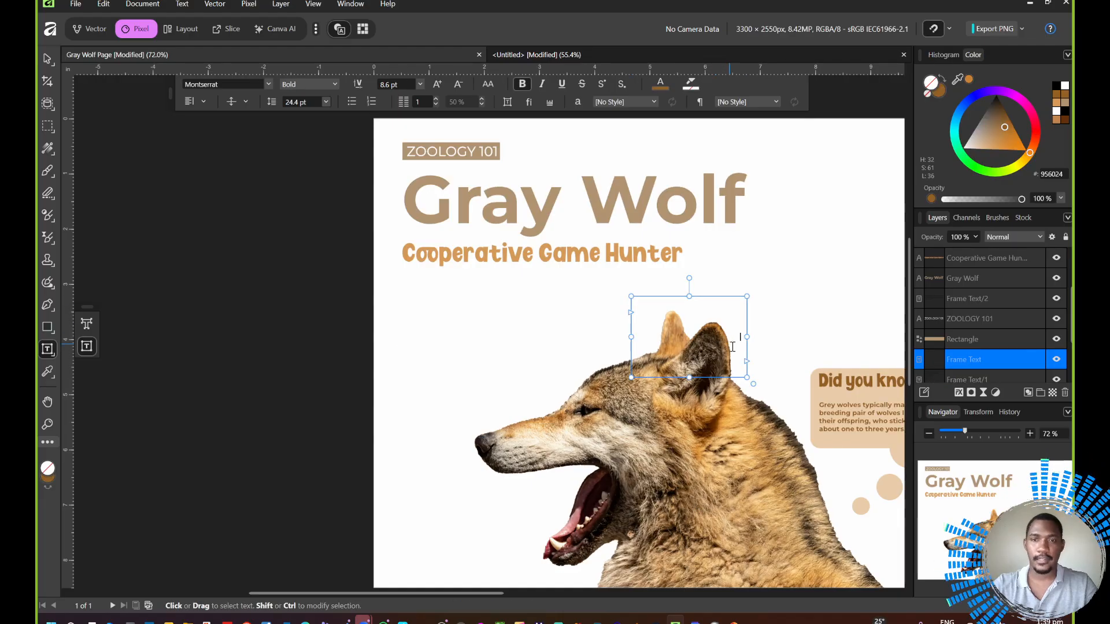
pyautogui.click(824, 316)
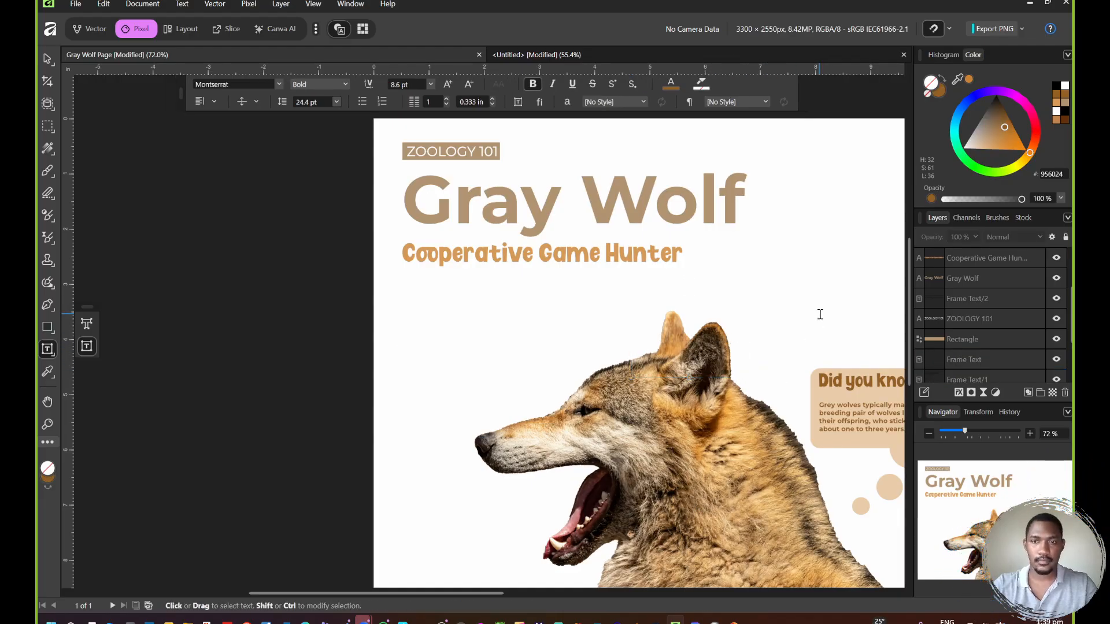
pyautogui.hotkey('ctrl', 'z')
pyautogui.hotkey('ctrl', 'z')
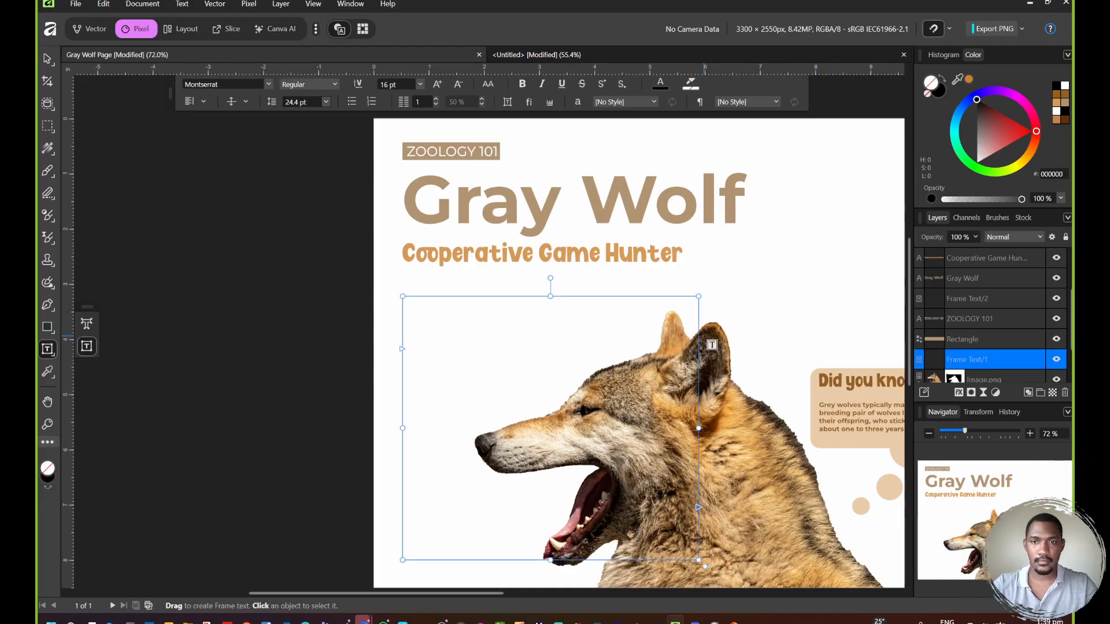
pyautogui.hotkey('ctrl', 'z')
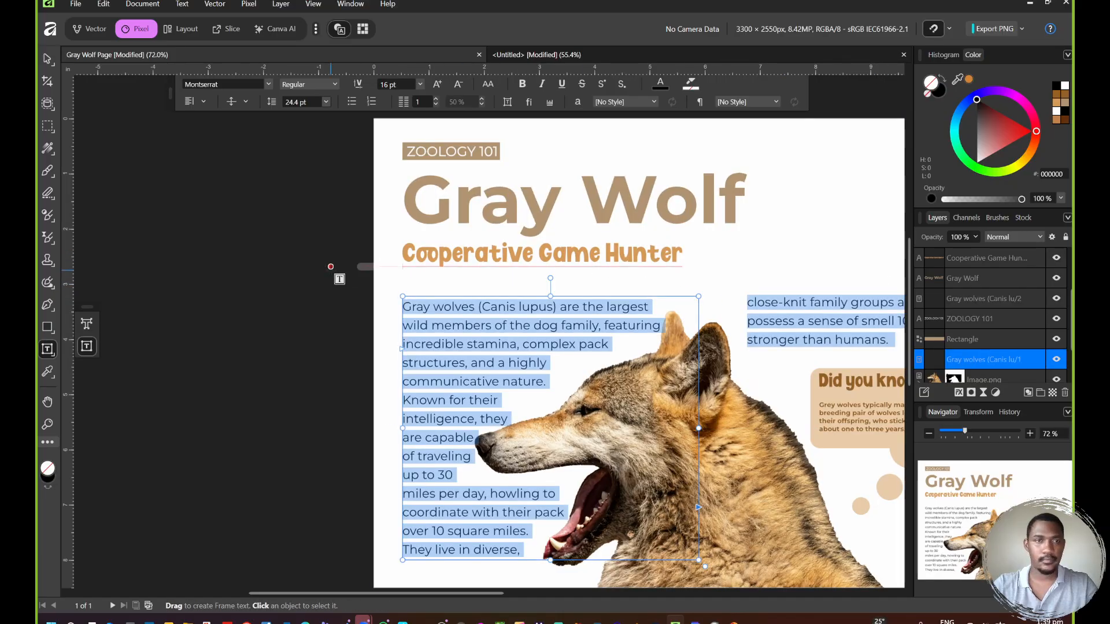
pyautogui.press('Escape')
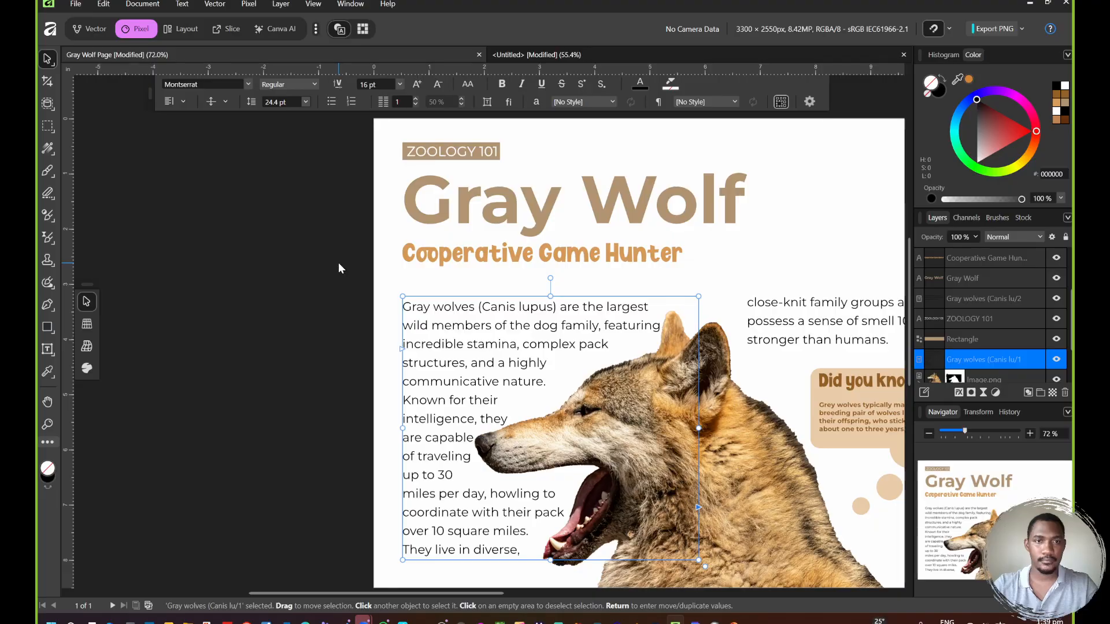
pyautogui.moveTo(331, 265); pyautogui.dragTo(94, 179)
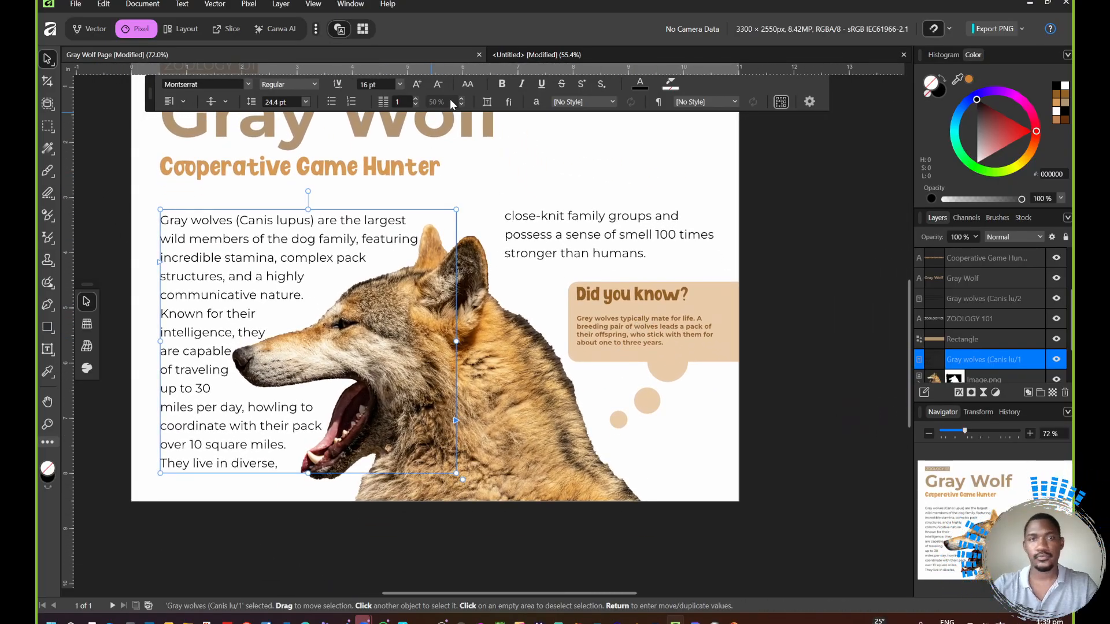
pyautogui.click(541, 57)
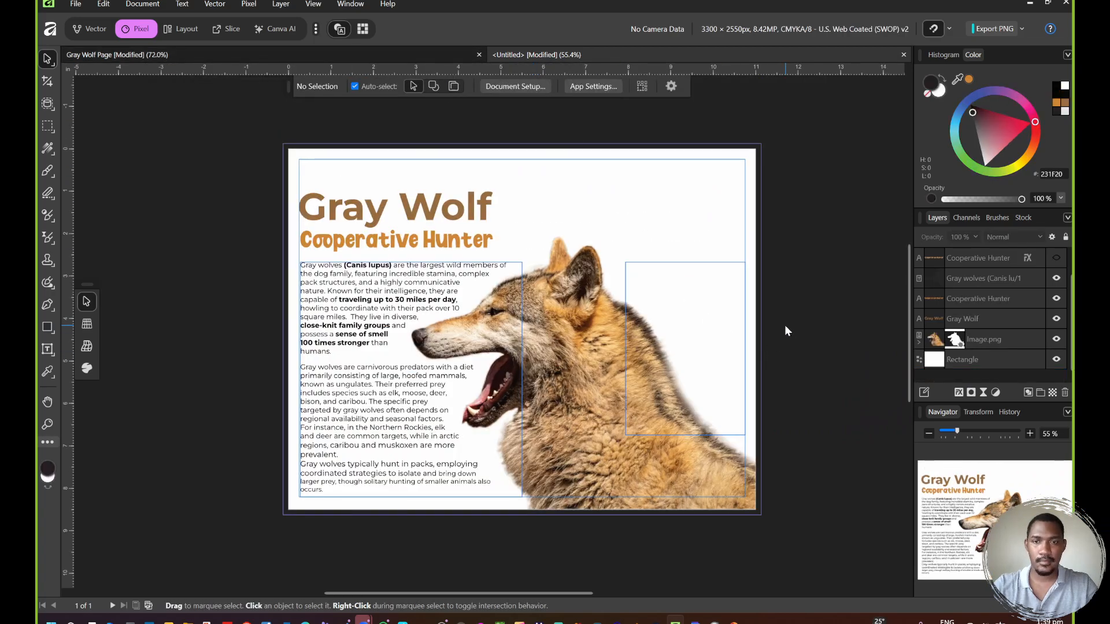
# Step: Draw a rounded rectangle along the top of the empty second text frame, spanning its width, and fill it with the stored orange
pyautogui.scroll(-1, 618, 286)
pyautogui.moveTo(585, 300); pyautogui.dragTo(538, 308)
pyautogui.scroll(2, 581, 297)
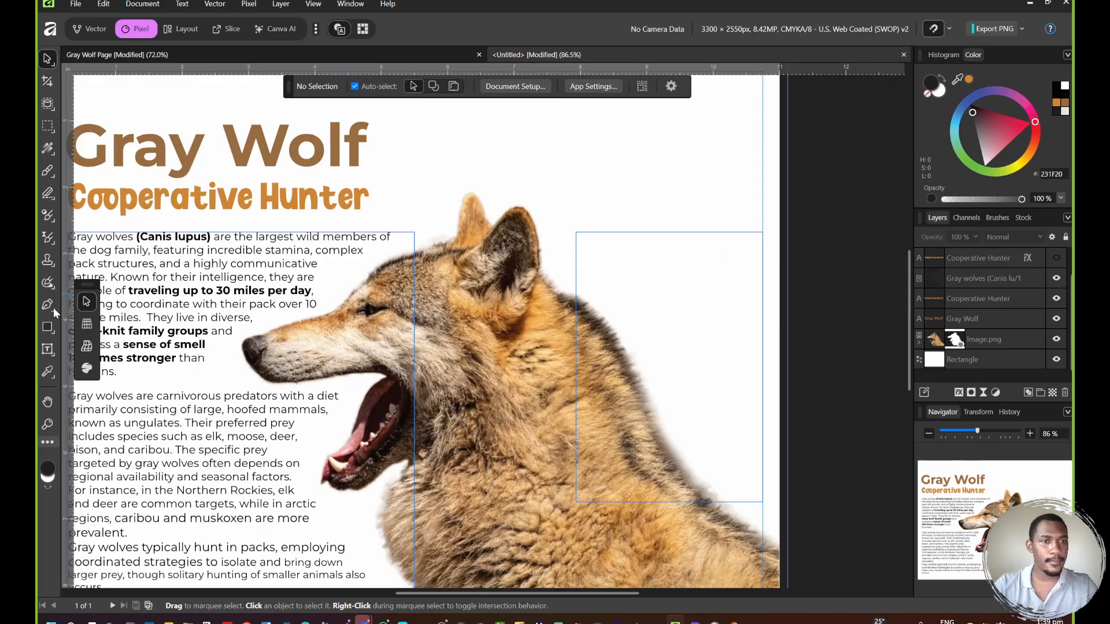
pyautogui.click(48, 327)
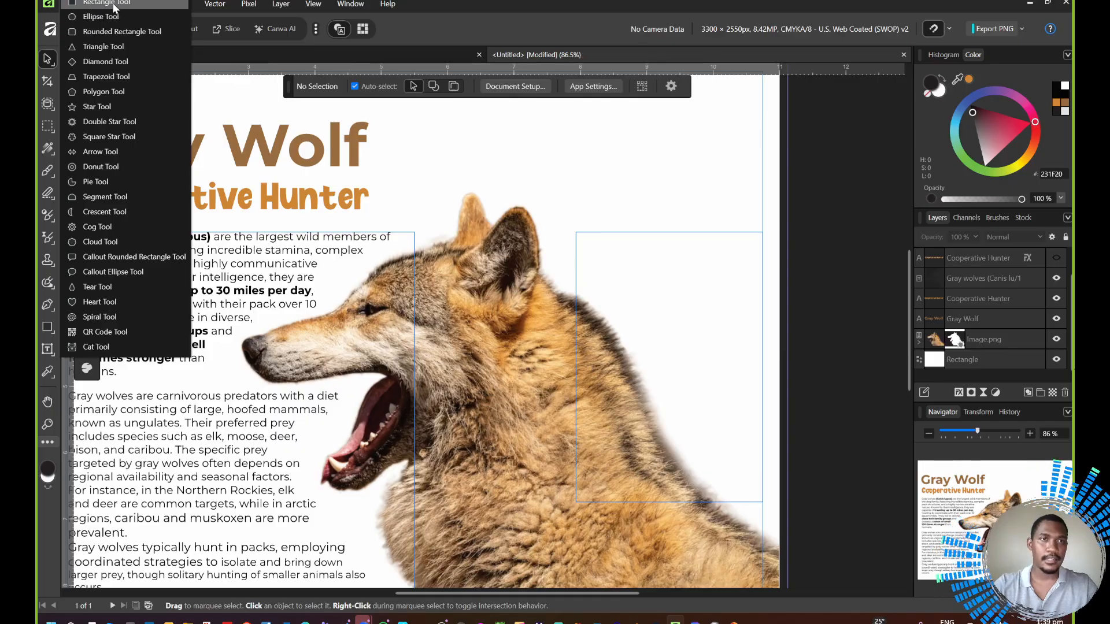
pyautogui.click(112, 33)
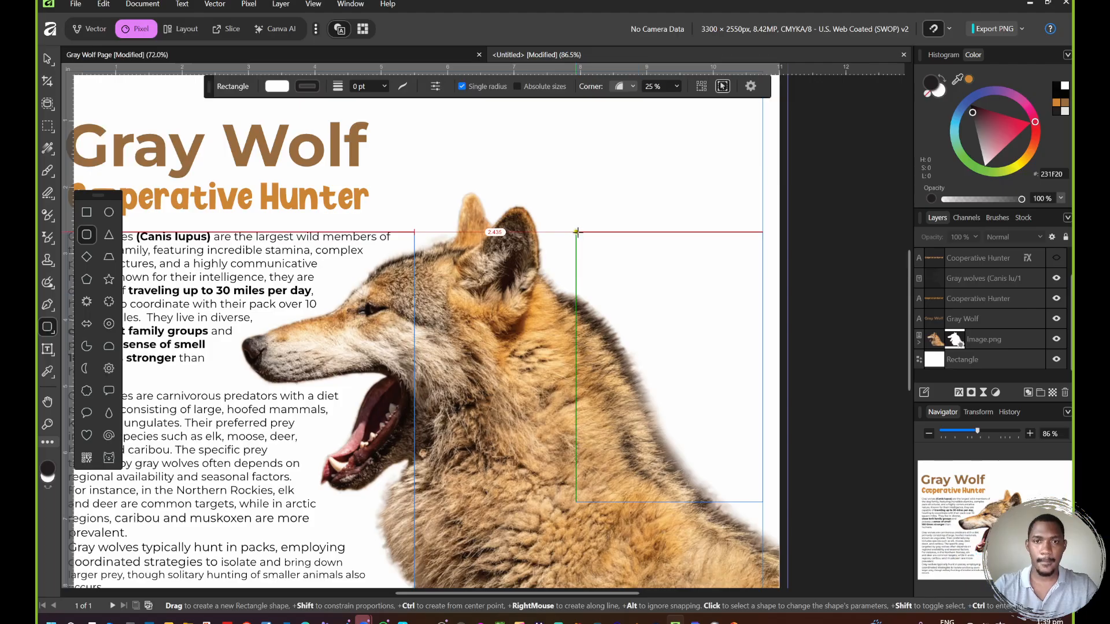
pyautogui.moveTo(577, 232); pyautogui.dragTo(764, 294)
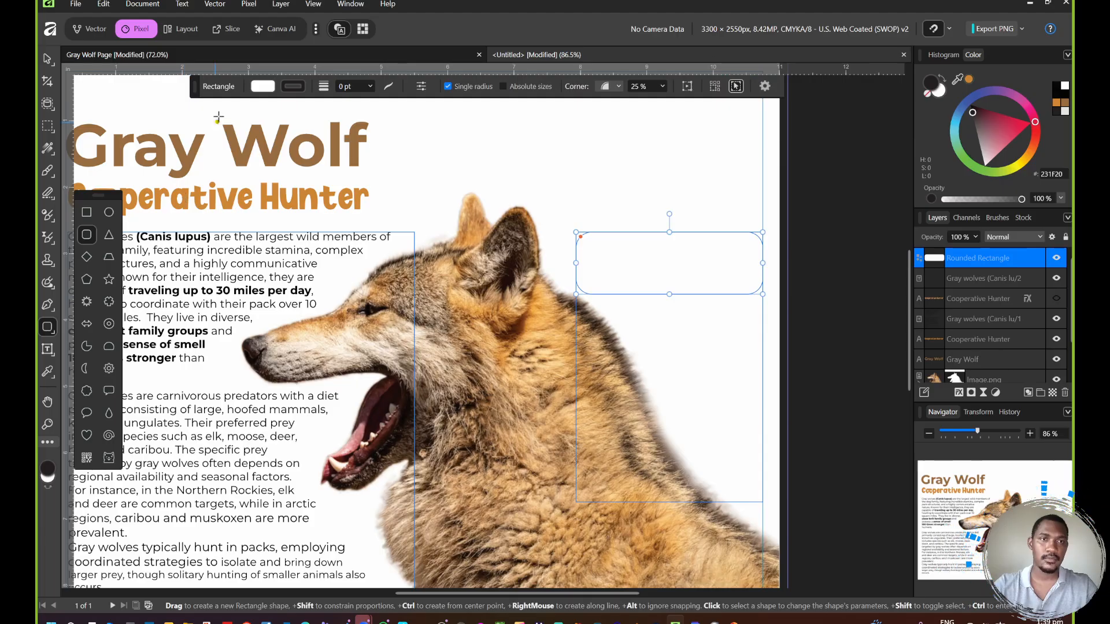
pyautogui.click(263, 86)
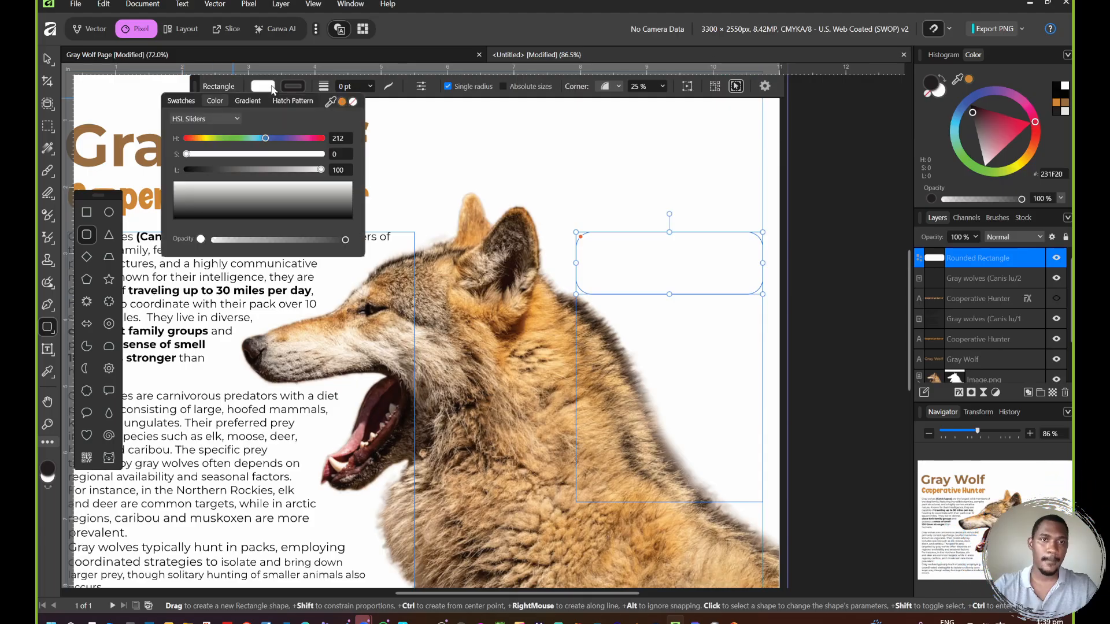
pyautogui.click(342, 101)
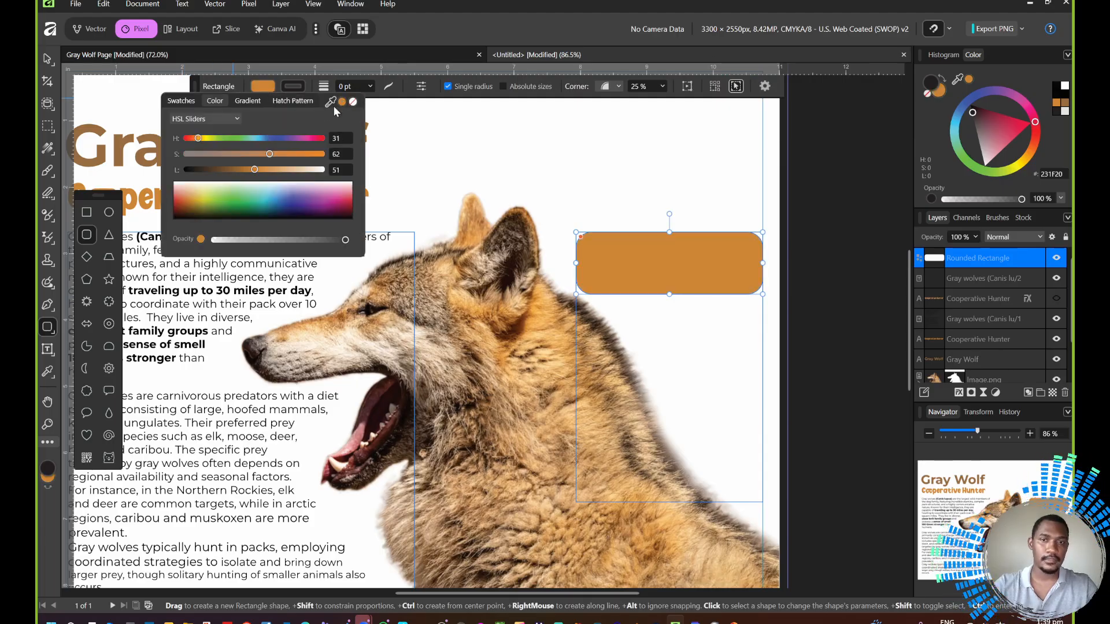
pyautogui.click(48, 59)
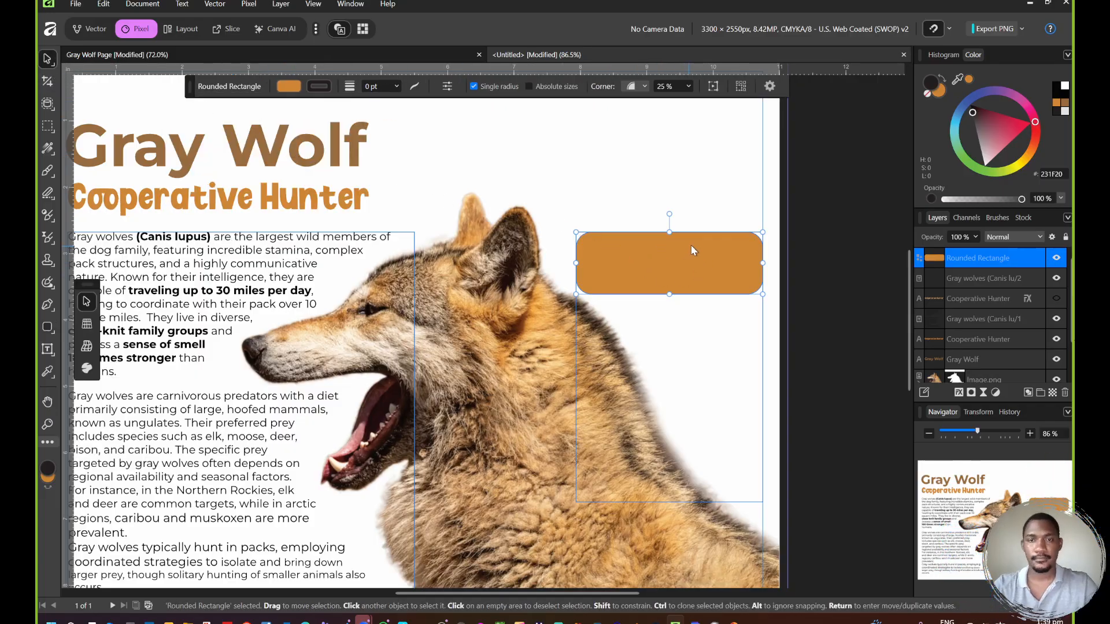
# Step: Add the artistic text "Did You Know?" just above the orange rounded rectangle
pyautogui.click(51, 351)
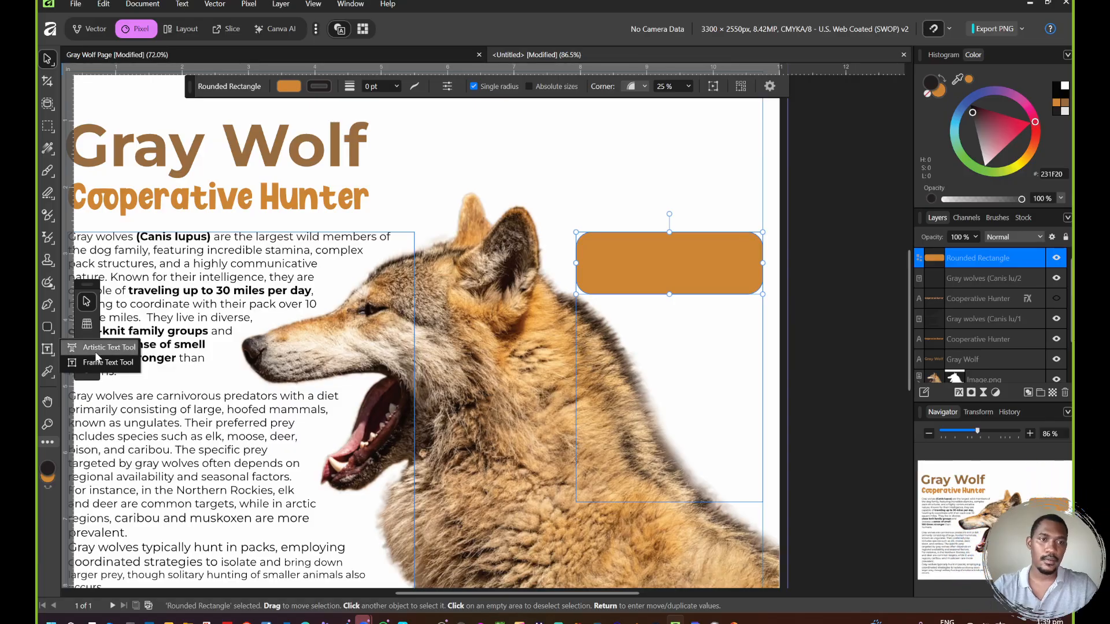
pyautogui.click(95, 350)
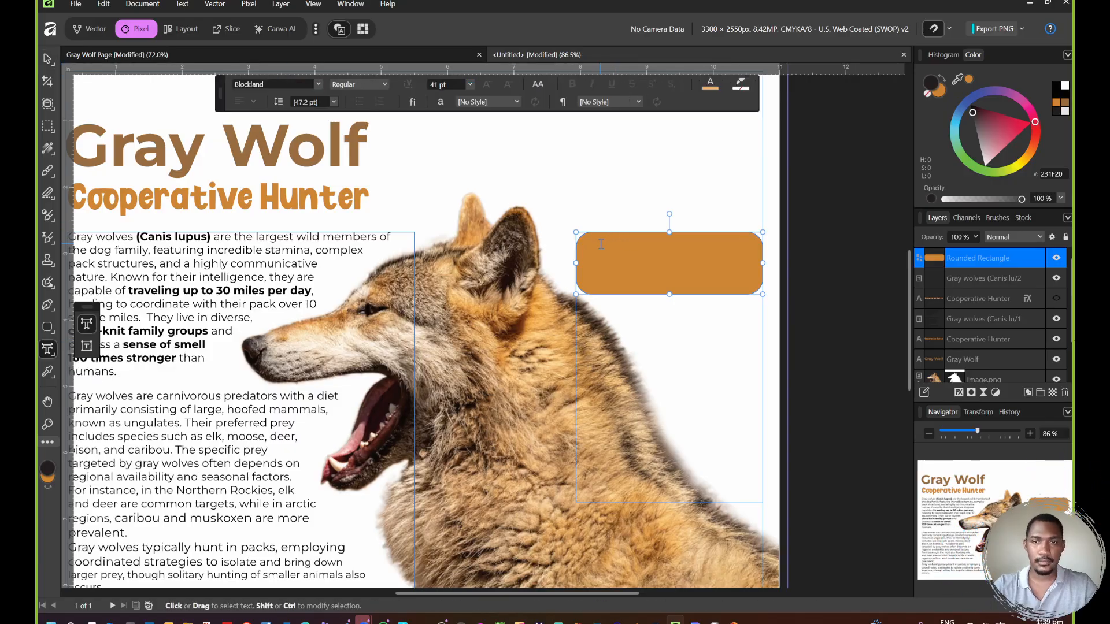
pyautogui.click(603, 200)
pyautogui.write('D')
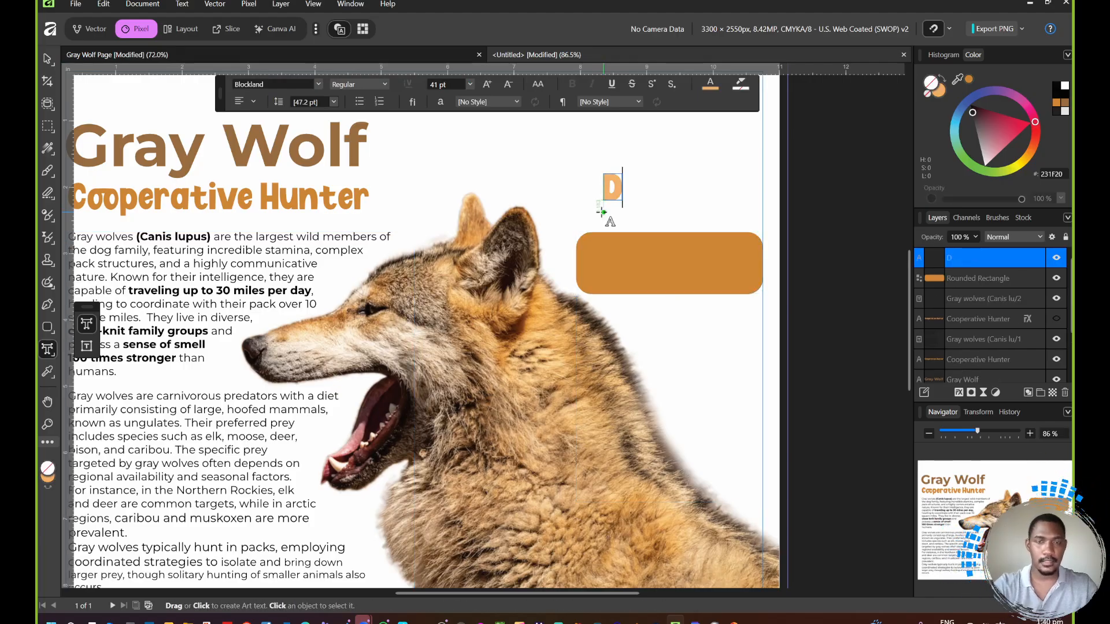
pyautogui.write('id You Know')
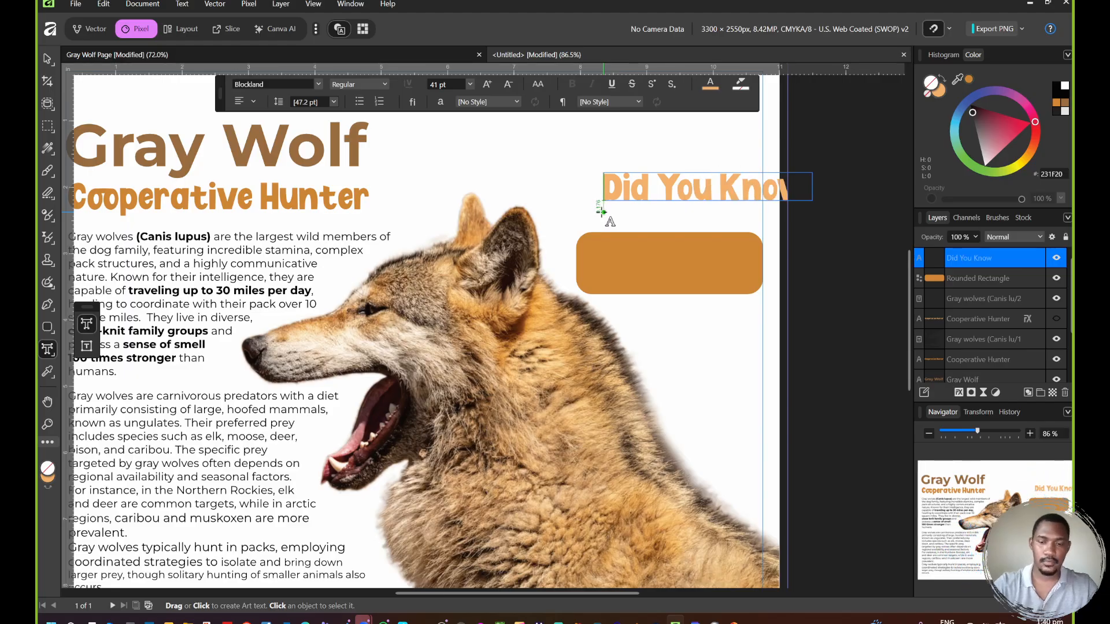
pyautogui.write('?')
# Step: Recolor the "Did You Know?" text with the brown sampled from the Gray Wolf title
pyautogui.hotkey('ctrl', 'a')
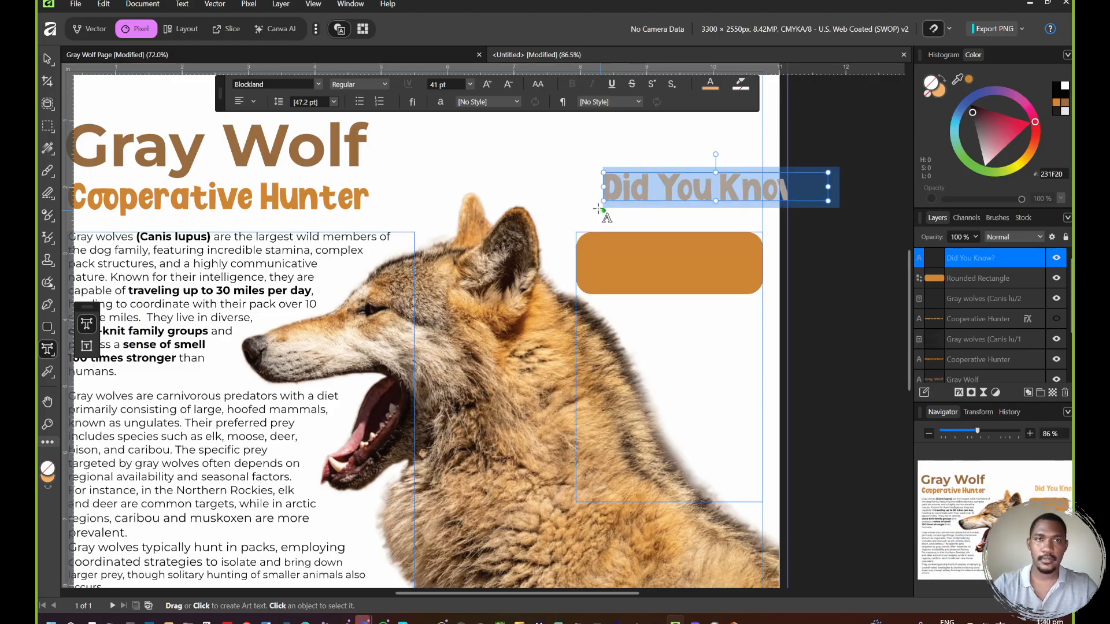
pyautogui.click(709, 84)
pyautogui.moveTo(778, 100); pyautogui.dragTo(321, 156)
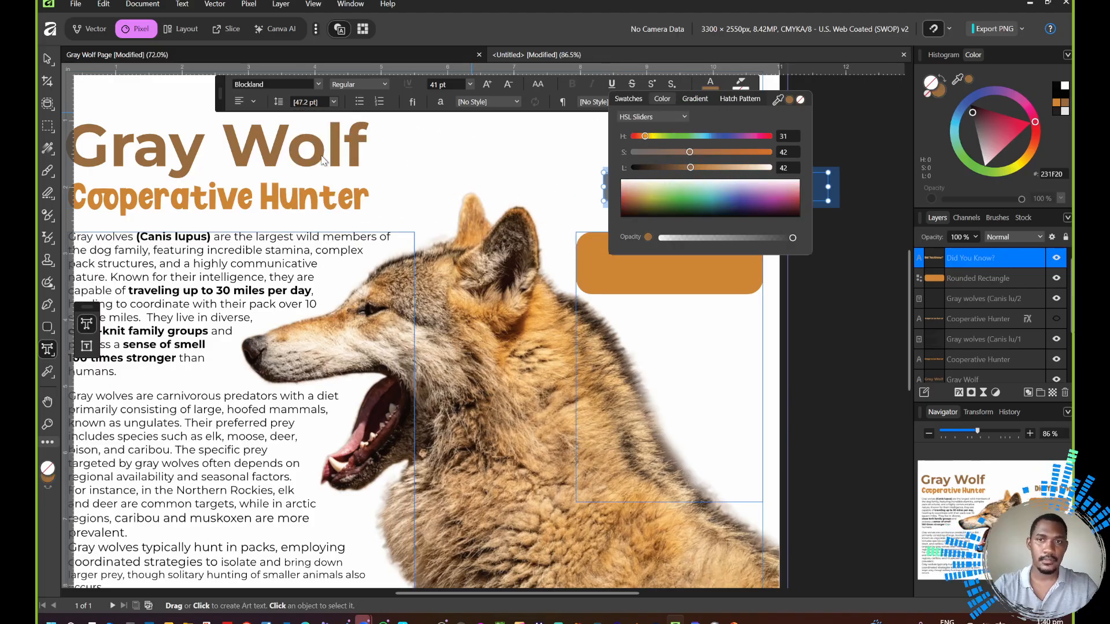
pyautogui.click(47, 58)
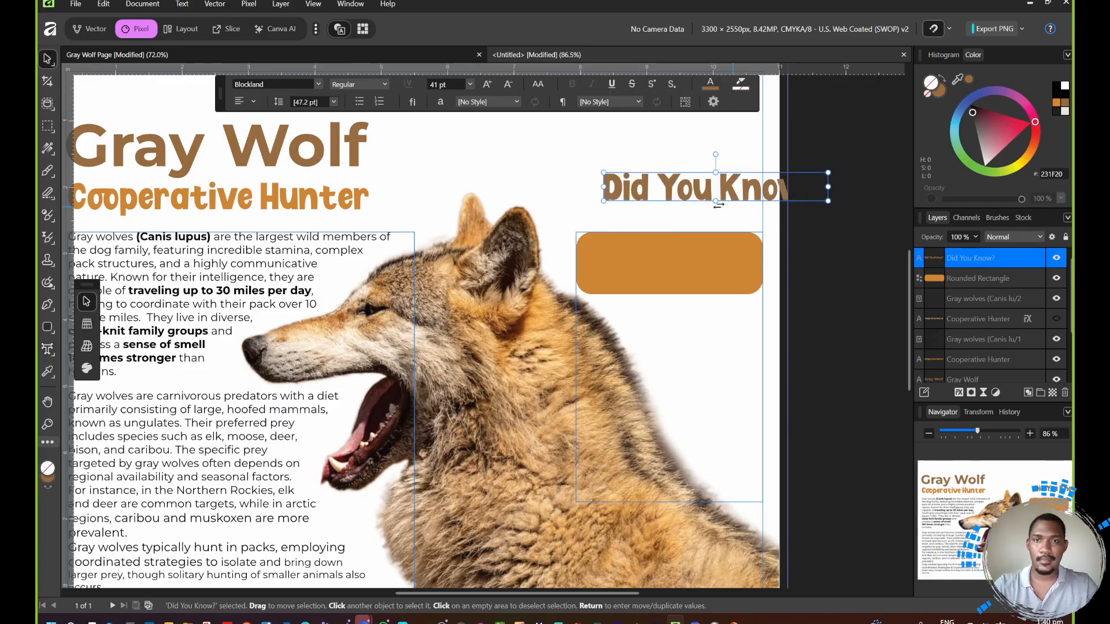
# Step: Move the "Did You Know?" text onto the orange rounded rectangle and shrink it to fit along the shape's upper edge
pyautogui.moveTo(643, 185); pyautogui.dragTo(626, 243)
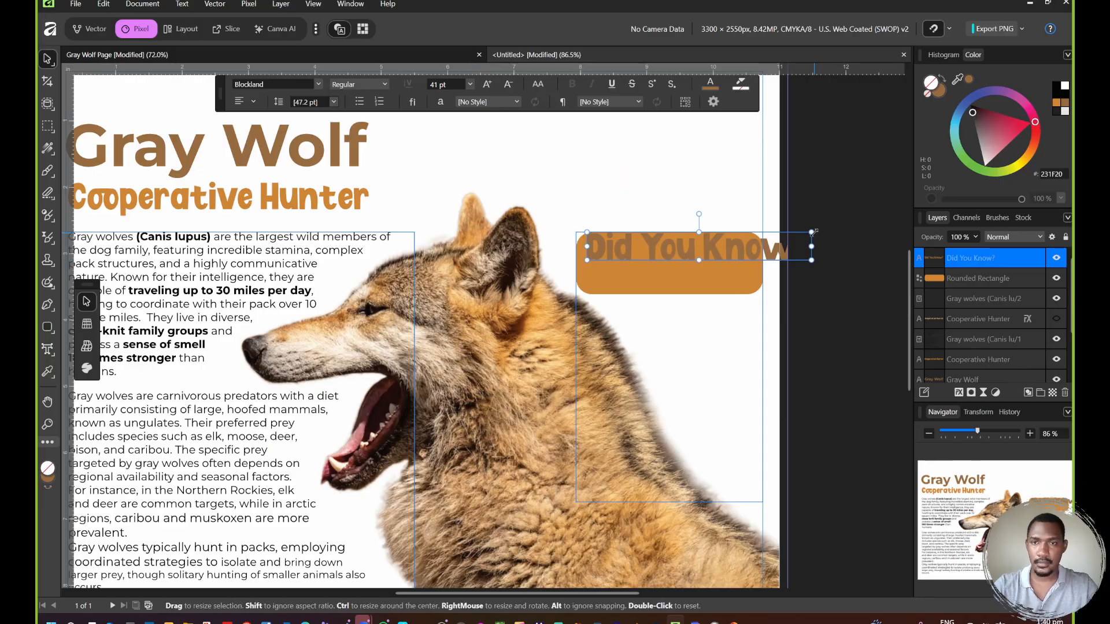
pyautogui.moveTo(806, 259); pyautogui.dragTo(661, 247)
pyautogui.click(664, 186)
pyautogui.click(867, 168)
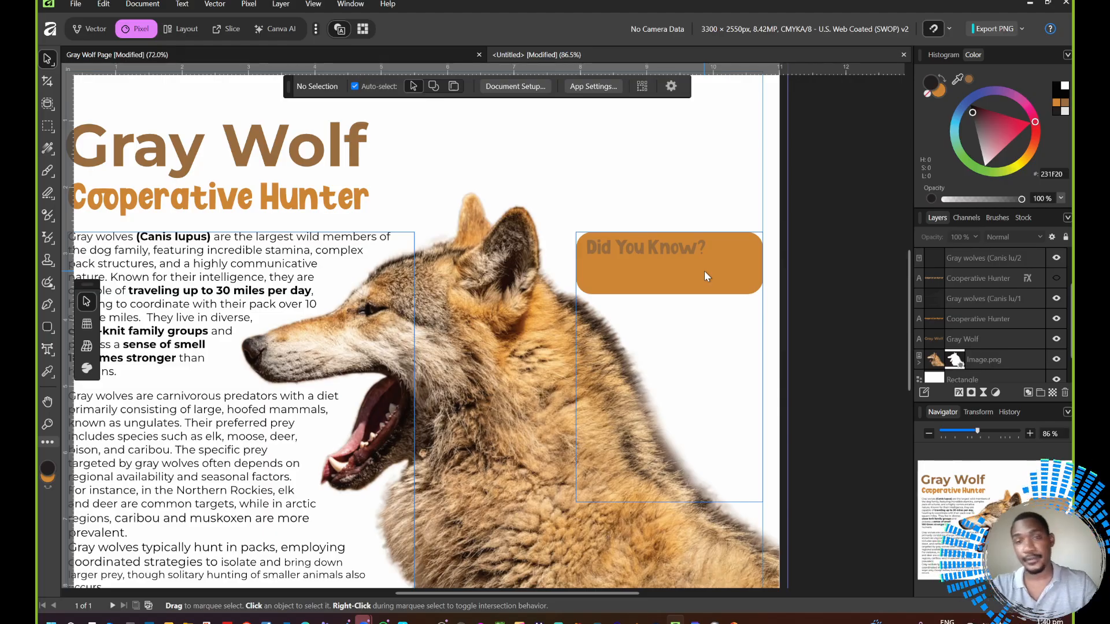
# Step: Reduce the orange rounded rectangle's layer opacity to 50%
pyautogui.click(719, 286)
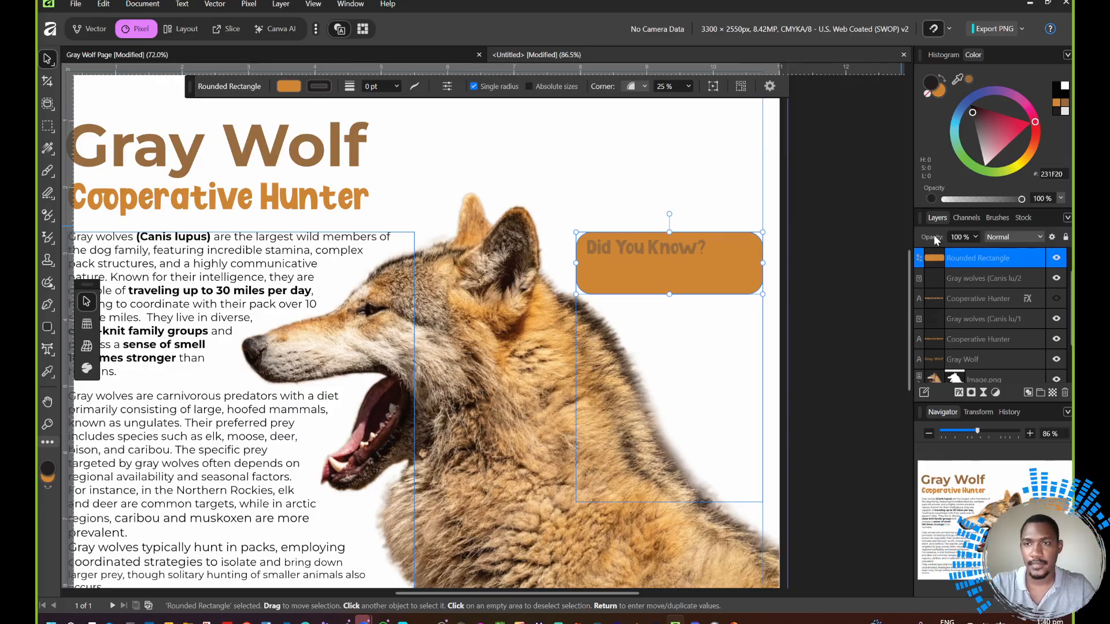
pyautogui.click(975, 237)
pyautogui.moveTo(978, 251); pyautogui.dragTo(937, 258)
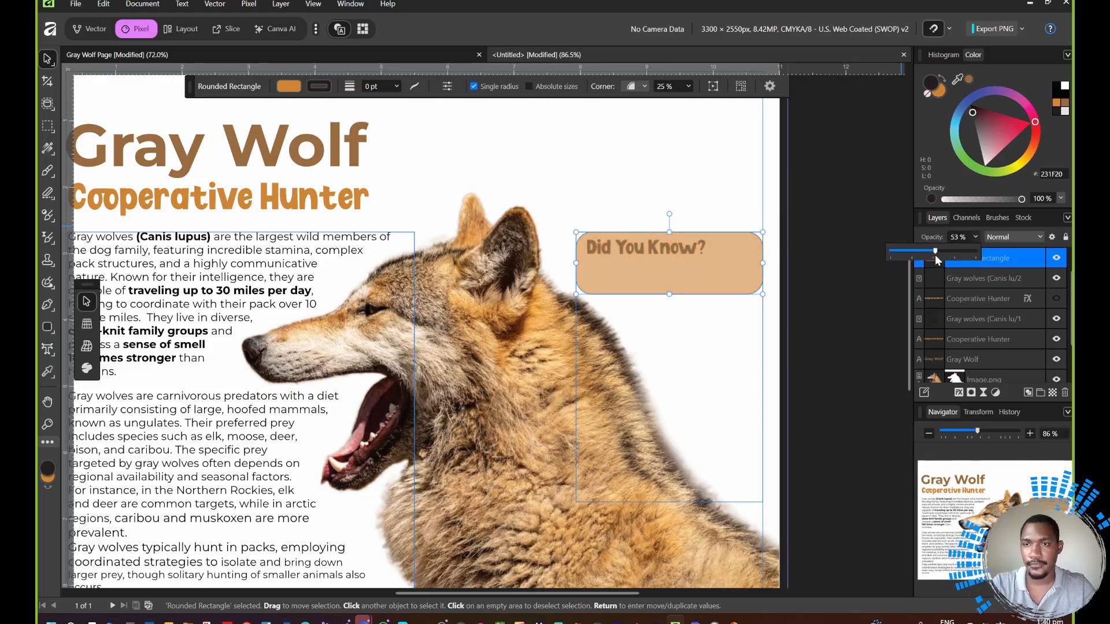
pyautogui.click(737, 180)
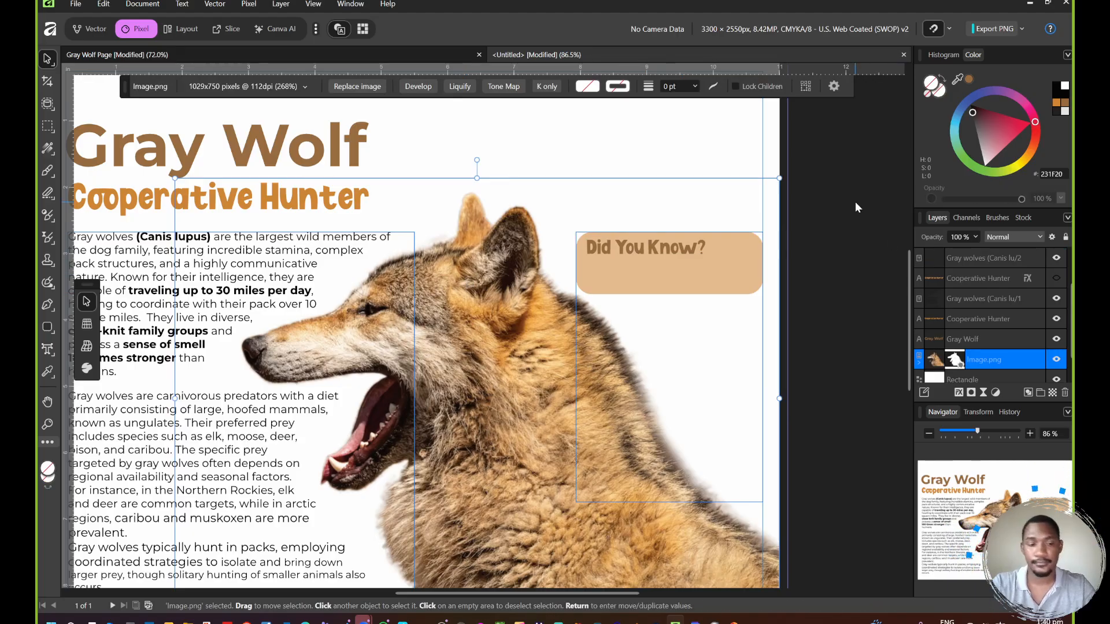
# Step: Copy the full wolf fact paragraph from the callout in the Gray Wolf Page document and return to the untitled document
pyautogui.hotkey('alt', 'Tab')
pyautogui.hotkey('alt', 'Tab')
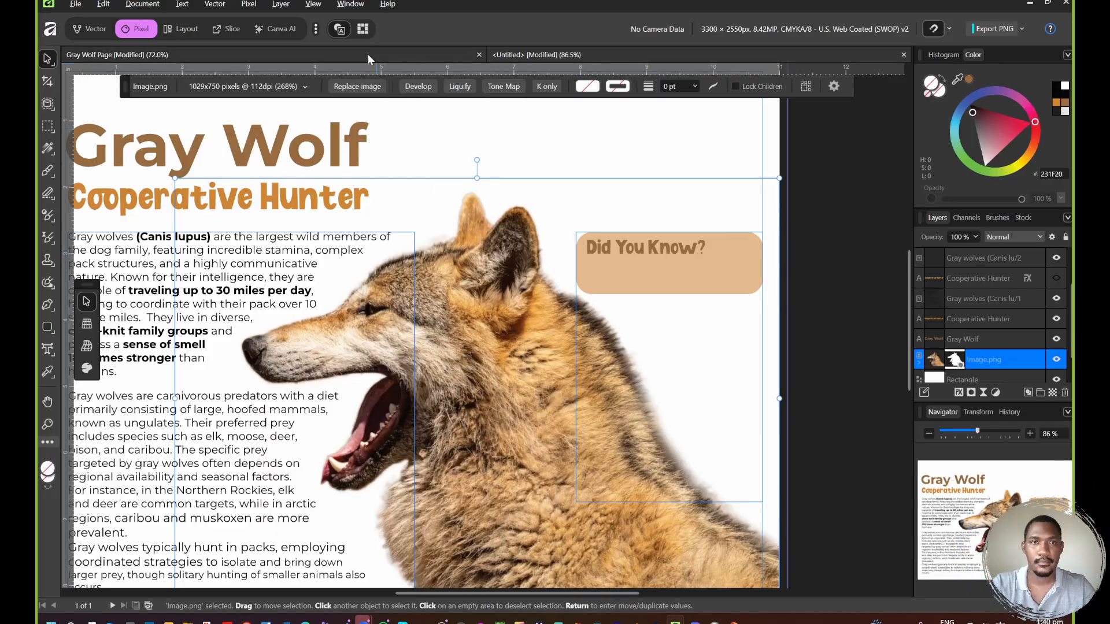
pyautogui.click(365, 53)
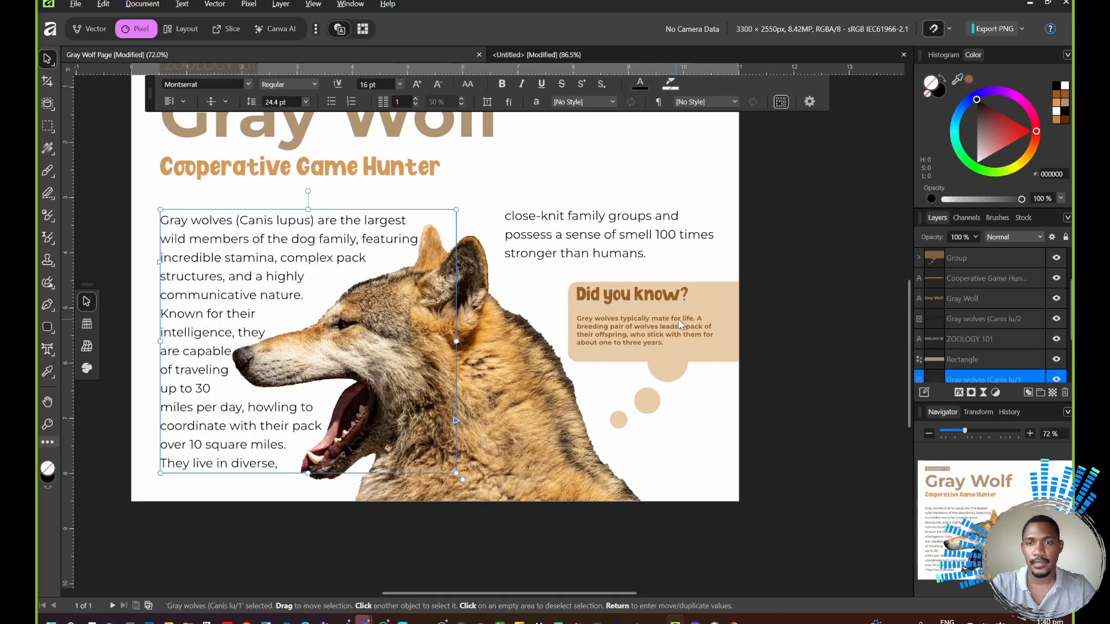
pyautogui.doubleClick(622, 337)
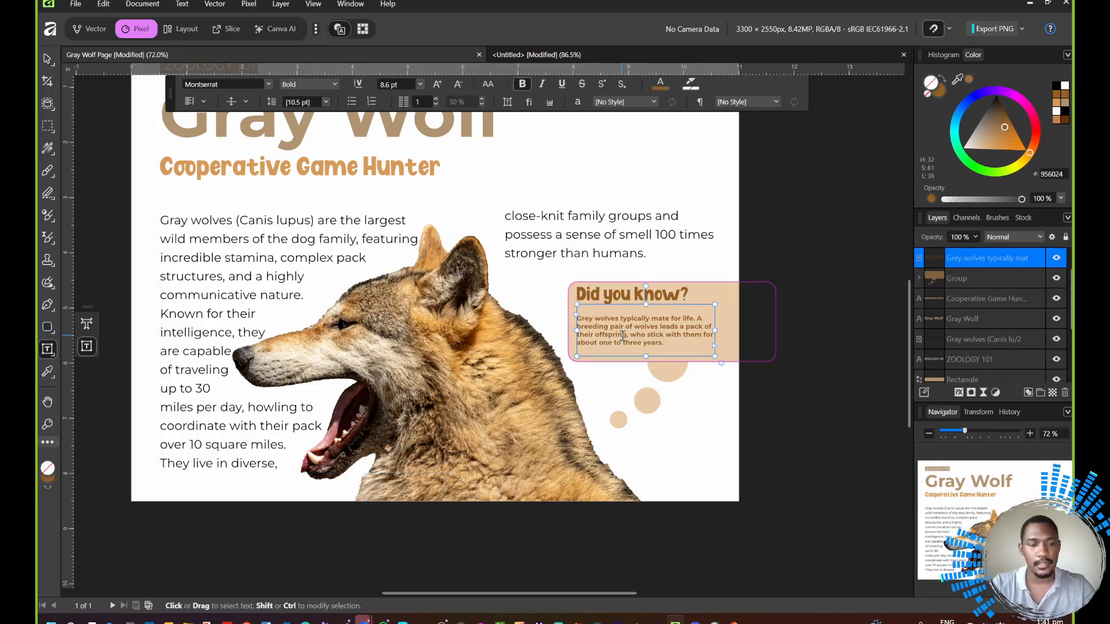
pyautogui.hotkey('ctrl', 'a')
pyautogui.hotkey('ctrl', 'c')
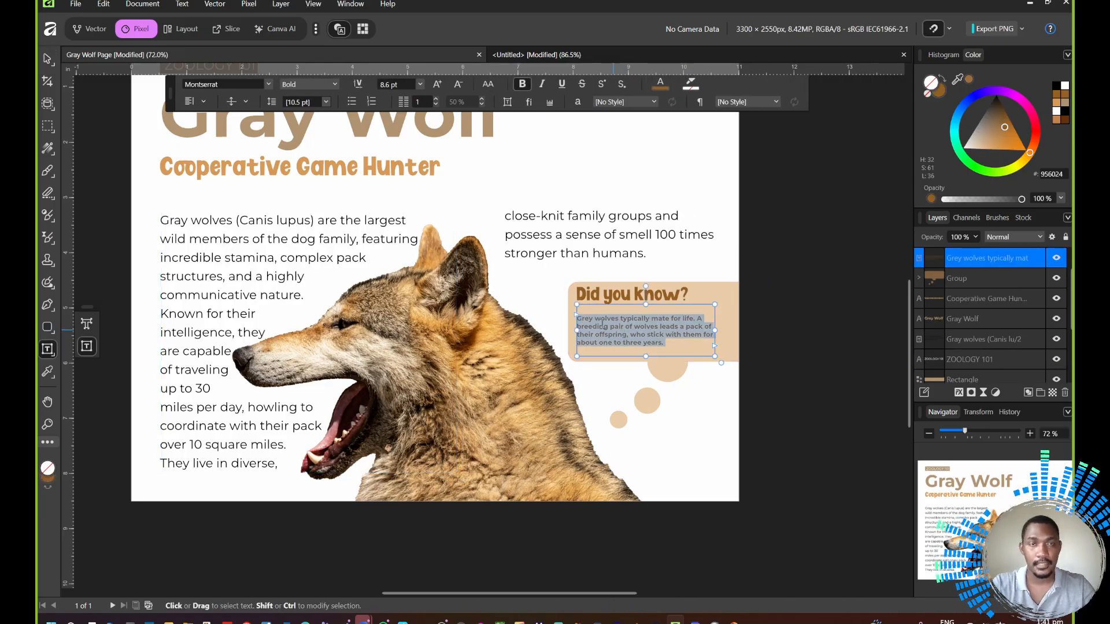
pyautogui.click(546, 52)
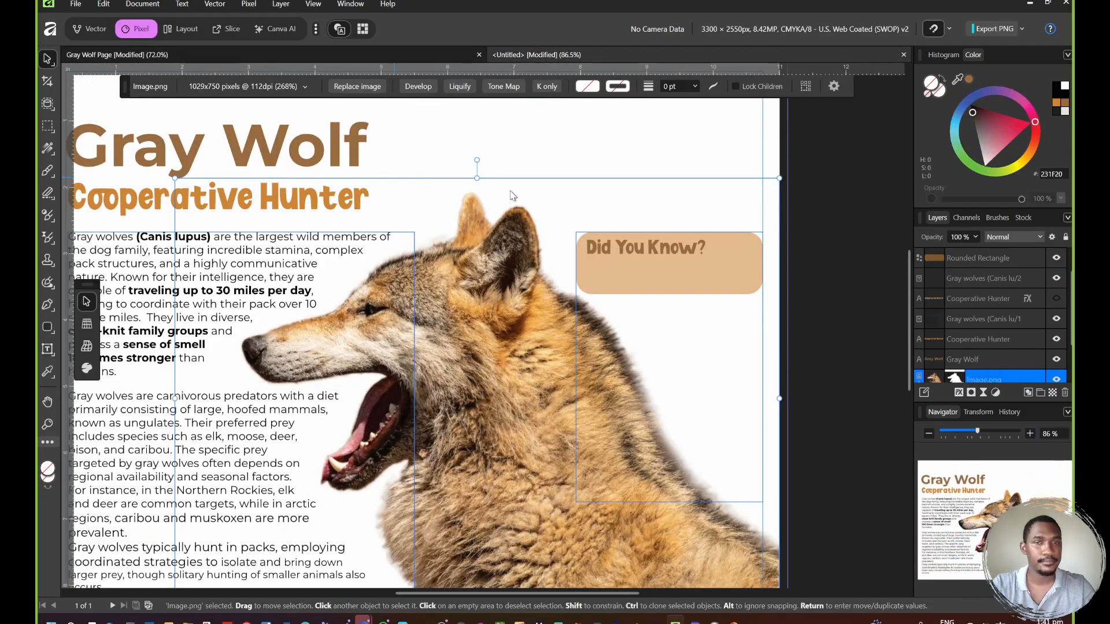
# Step: Delete the empty linked text frame behind the "Did You Know?" callout
pyautogui.click(781, 219)
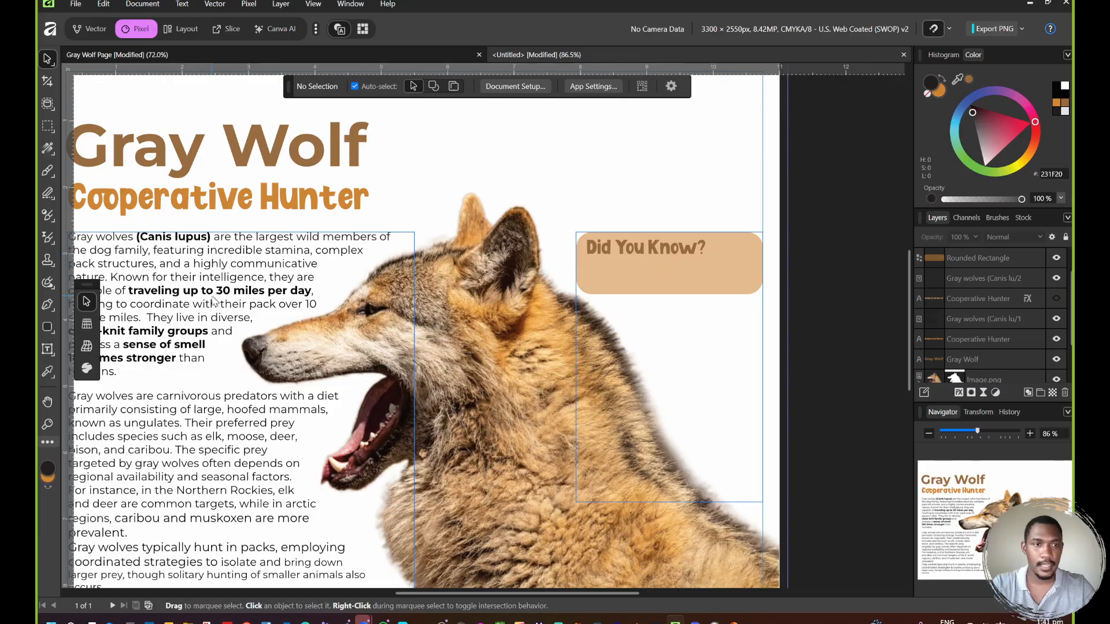
pyautogui.click(50, 349)
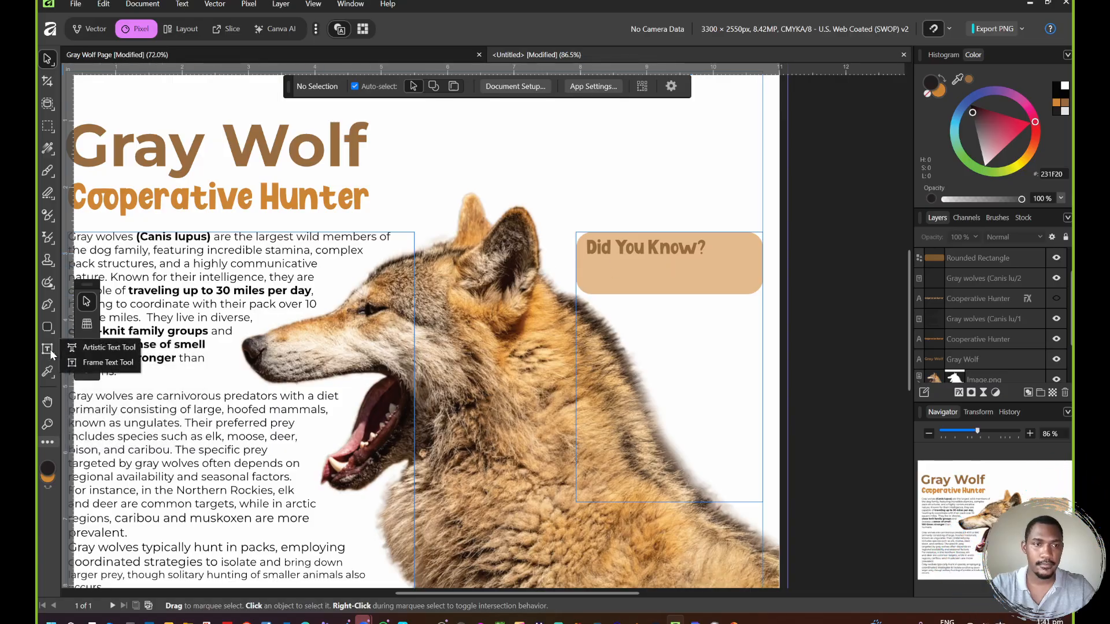
pyautogui.click(85, 363)
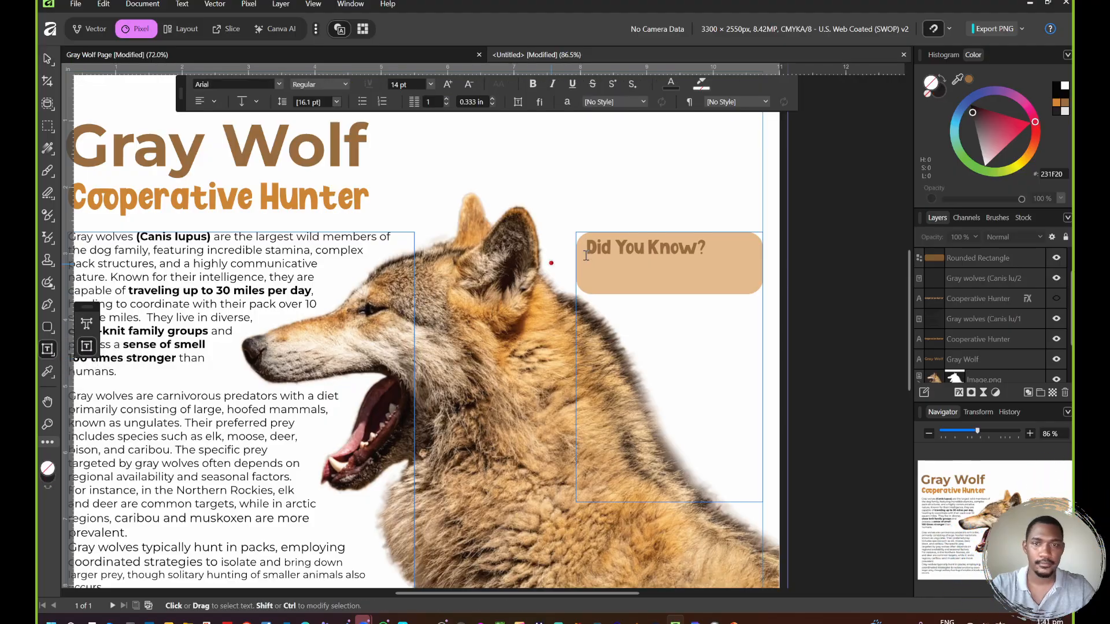
pyautogui.click(585, 267)
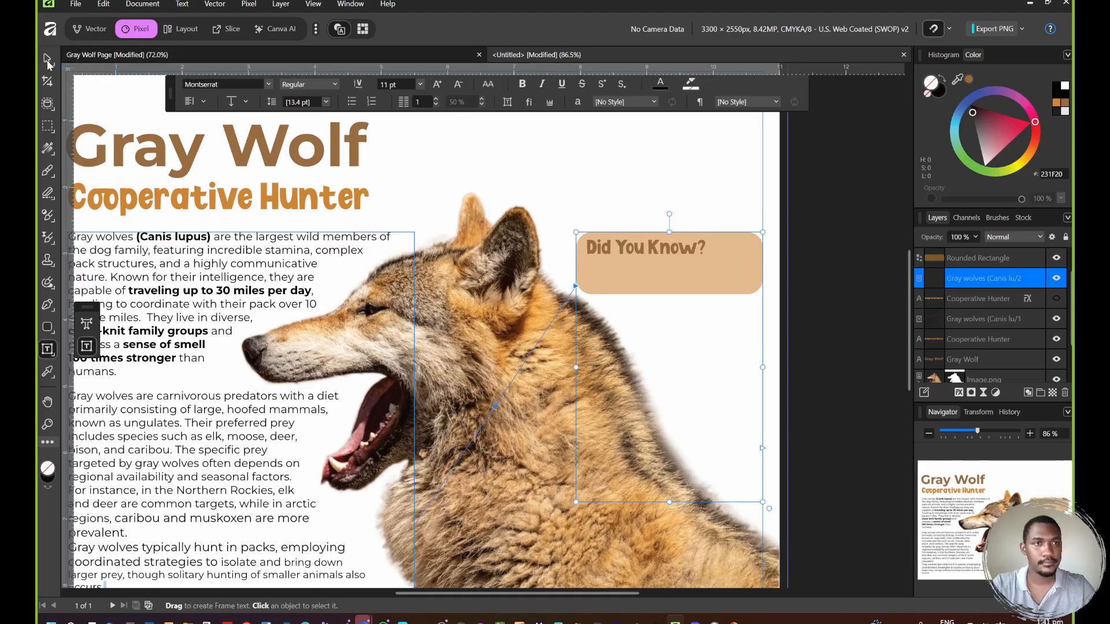
pyautogui.click(48, 60)
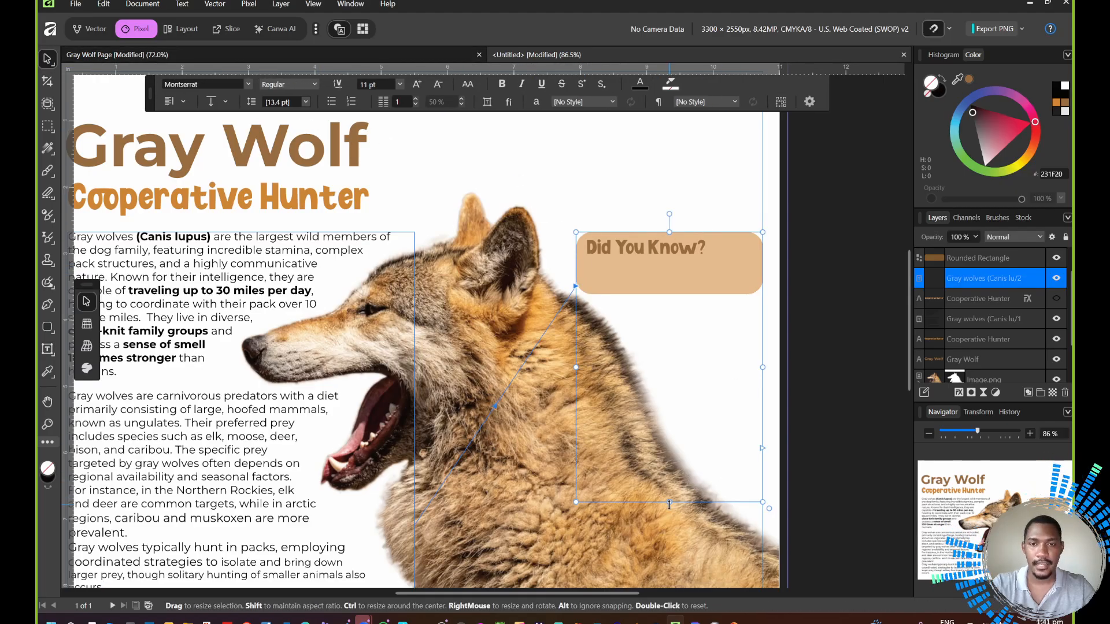
pyautogui.moveTo(669, 504); pyautogui.dragTo(622, 311)
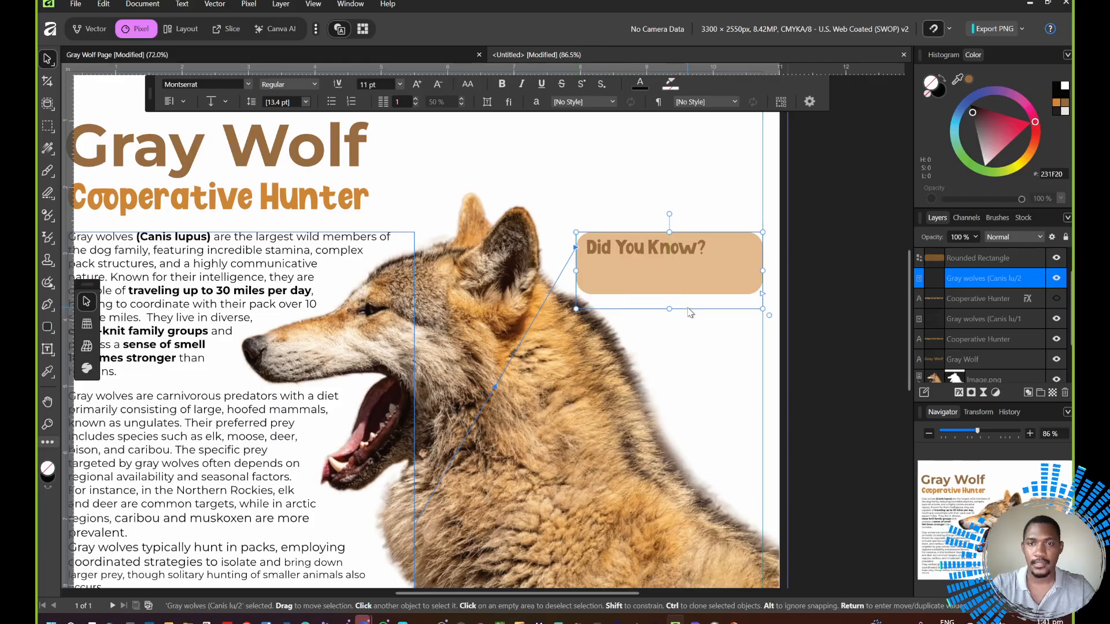
pyautogui.press('Delete')
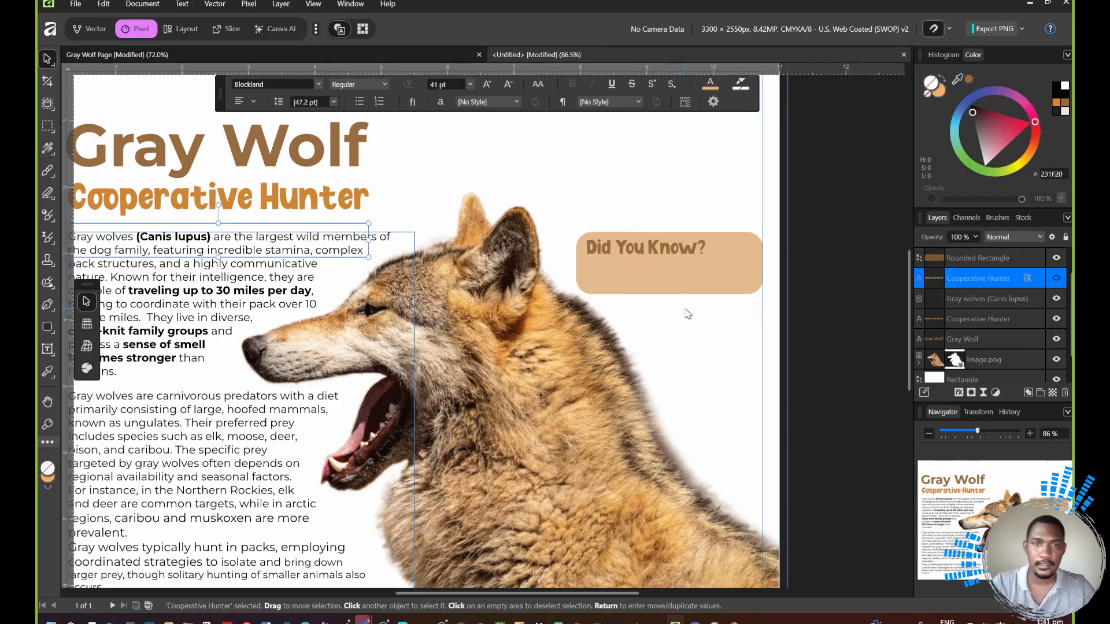
# Step: Draw a text frame below the "Did You Know?" heading inside the rounded rectangle and paste the copied wolf fact into it
pyautogui.click(546, 167)
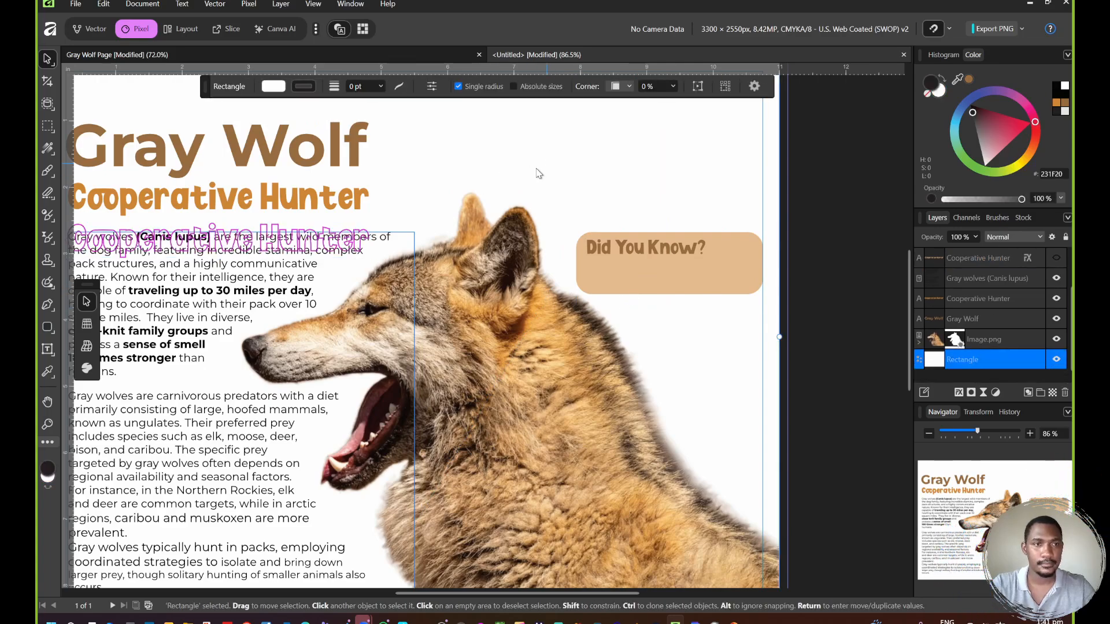
pyautogui.click(324, 234)
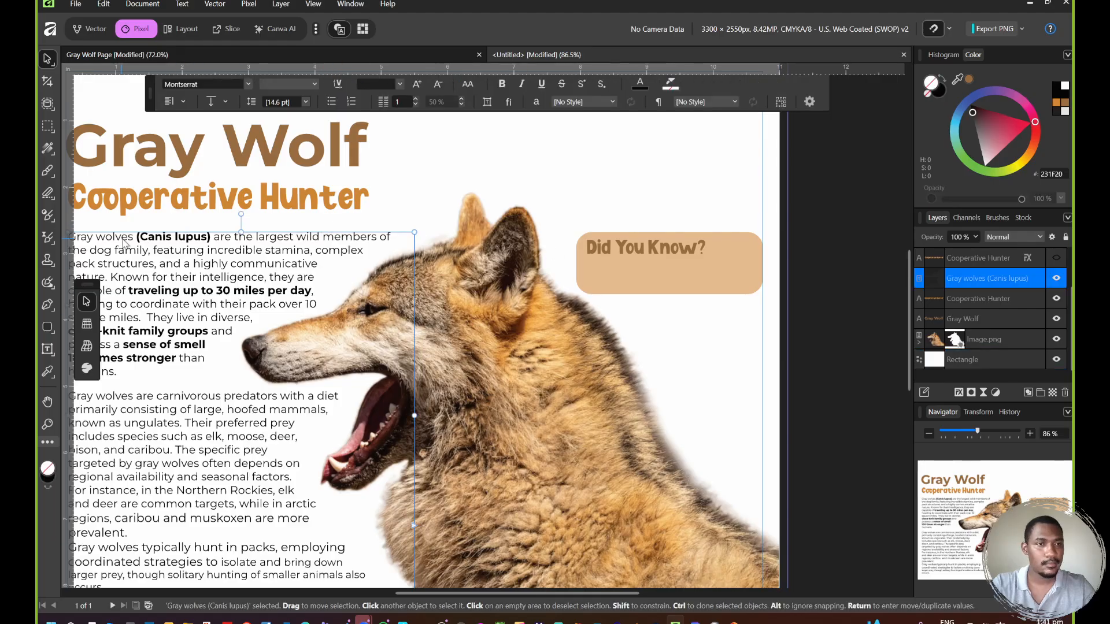
pyautogui.click(46, 350)
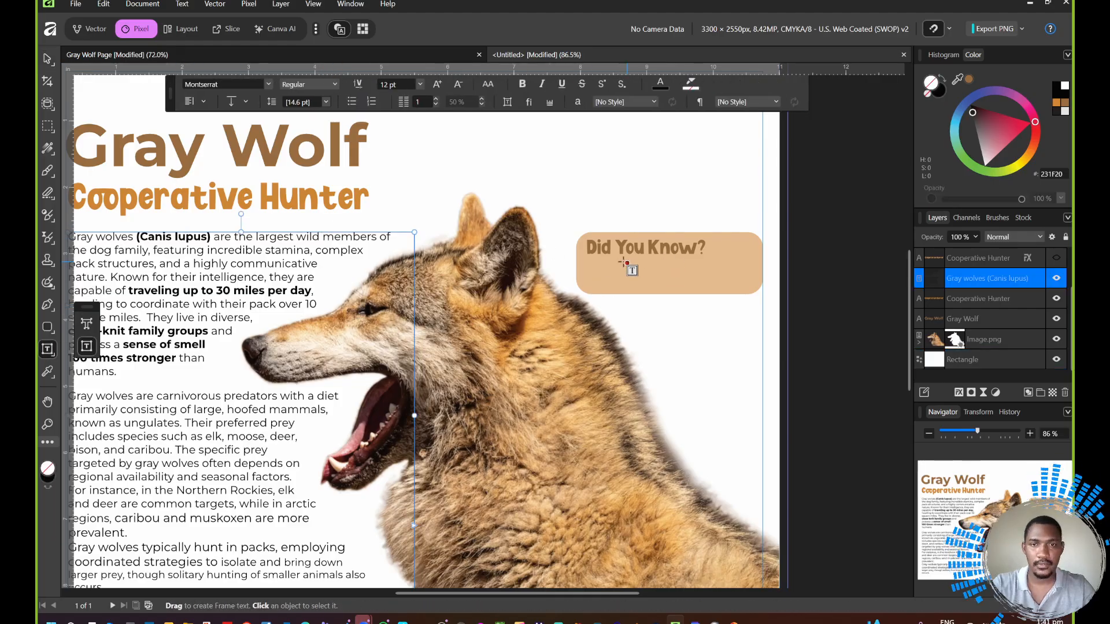
pyautogui.moveTo(586, 261); pyautogui.dragTo(755, 294)
pyautogui.hotkey('ctrl', 'v')
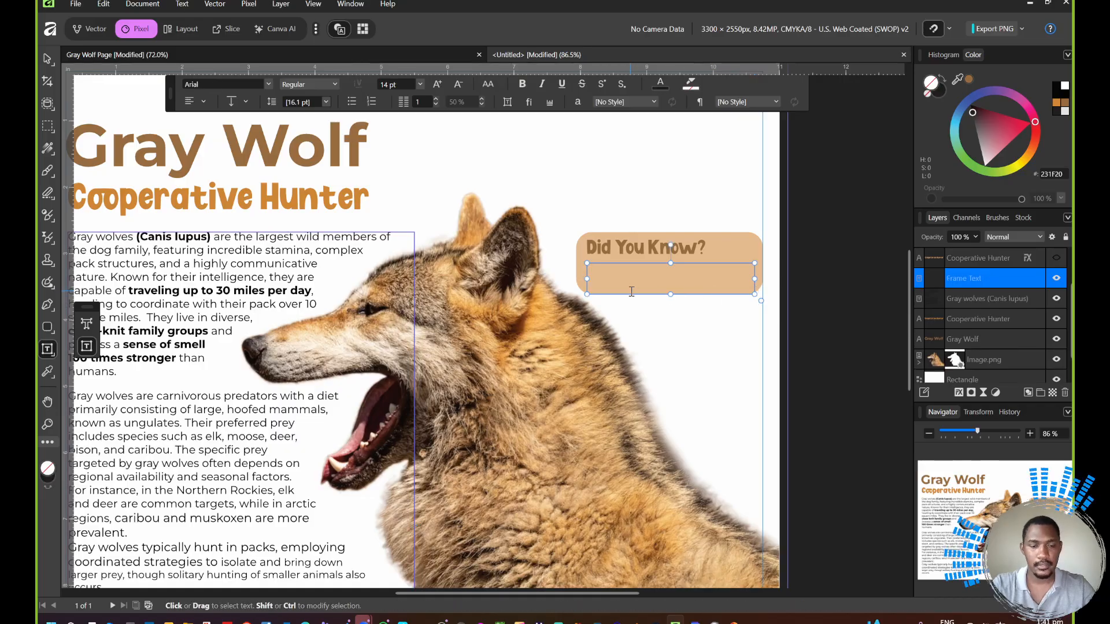
pyautogui.press('Escape')
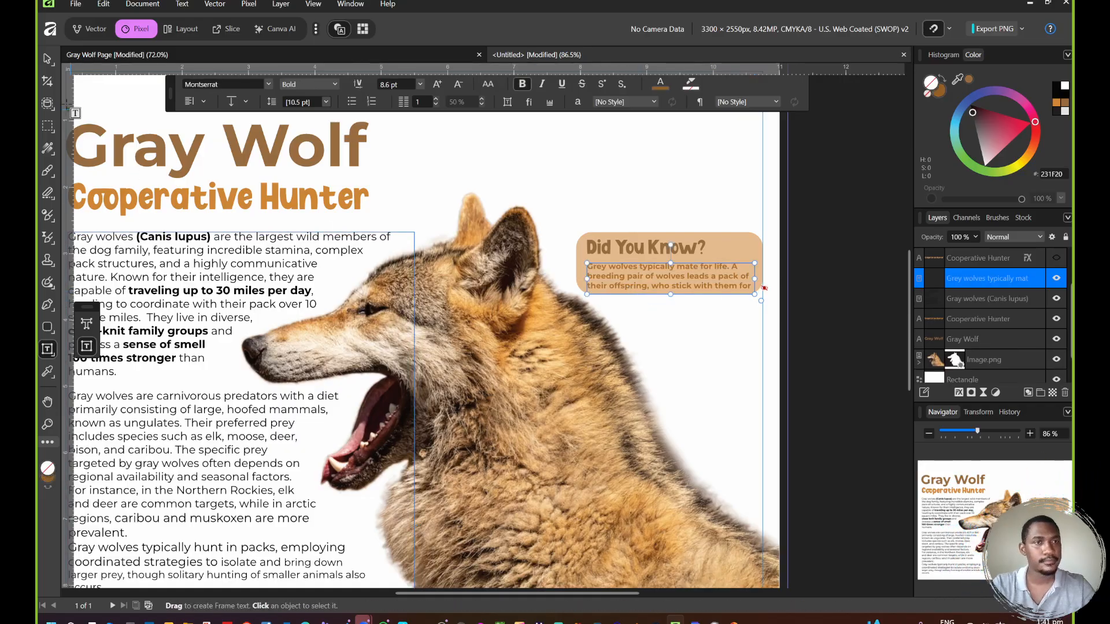
# Step: Stretch the callout's rounded rectangle downward, well below the wolf fact text
pyautogui.click(48, 60)
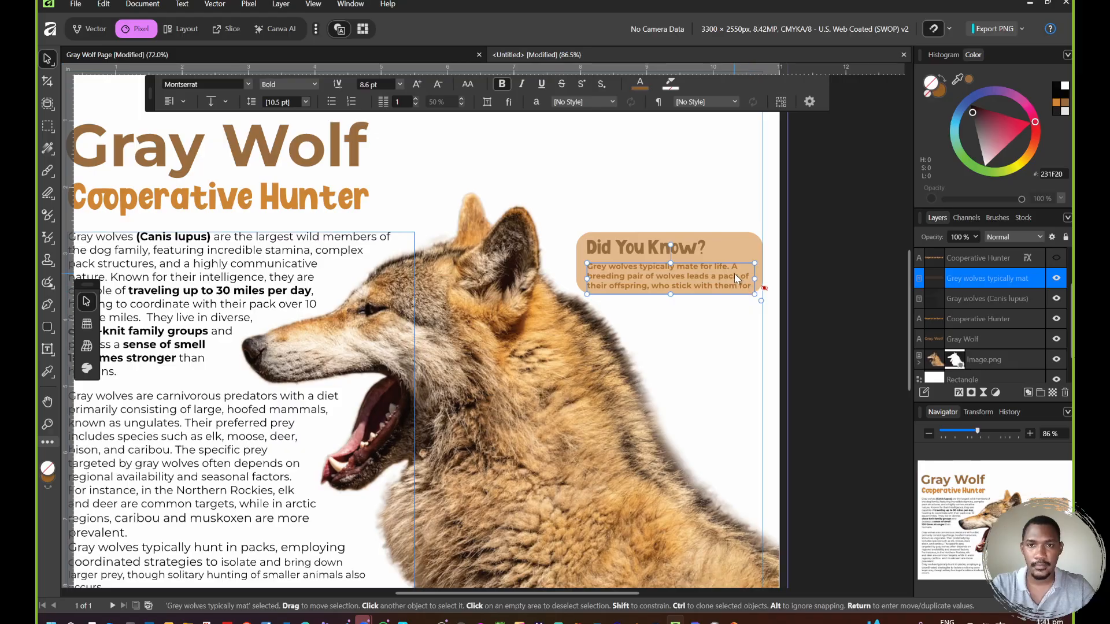
pyautogui.click(685, 287)
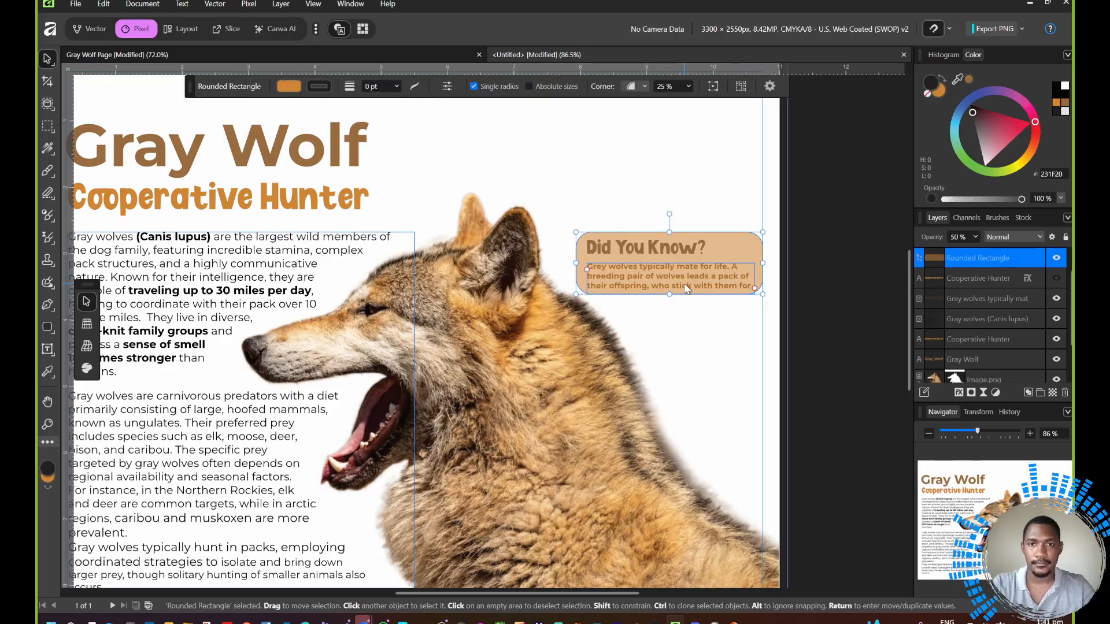
pyautogui.press('a')
pyautogui.press('v')
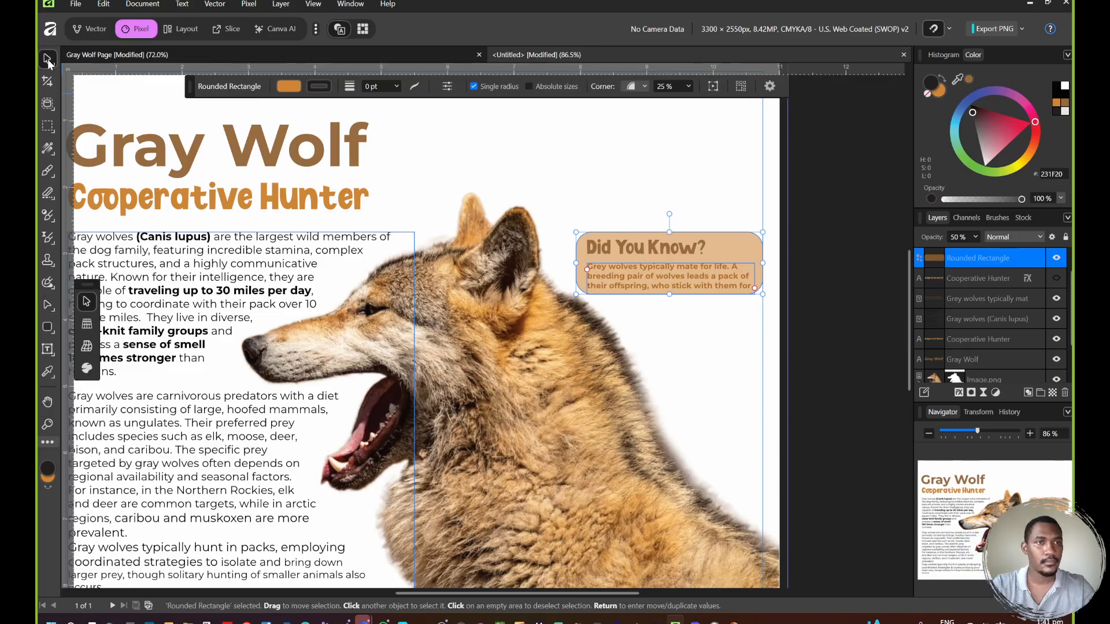
pyautogui.click(632, 223)
pyautogui.click(725, 242)
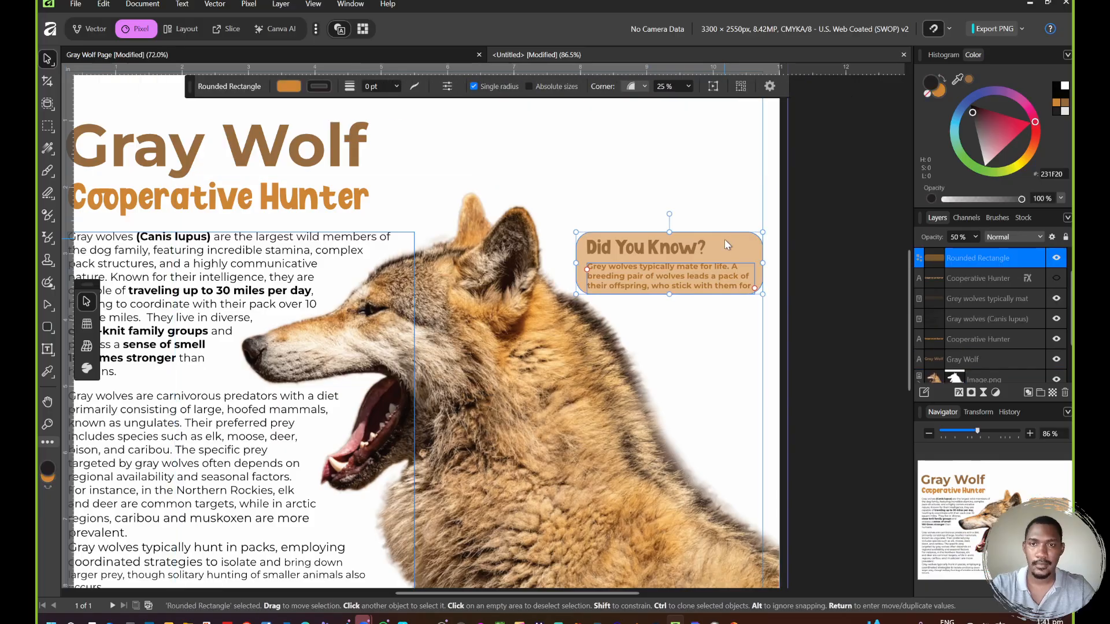
pyautogui.moveTo(671, 295); pyautogui.dragTo(667, 346)
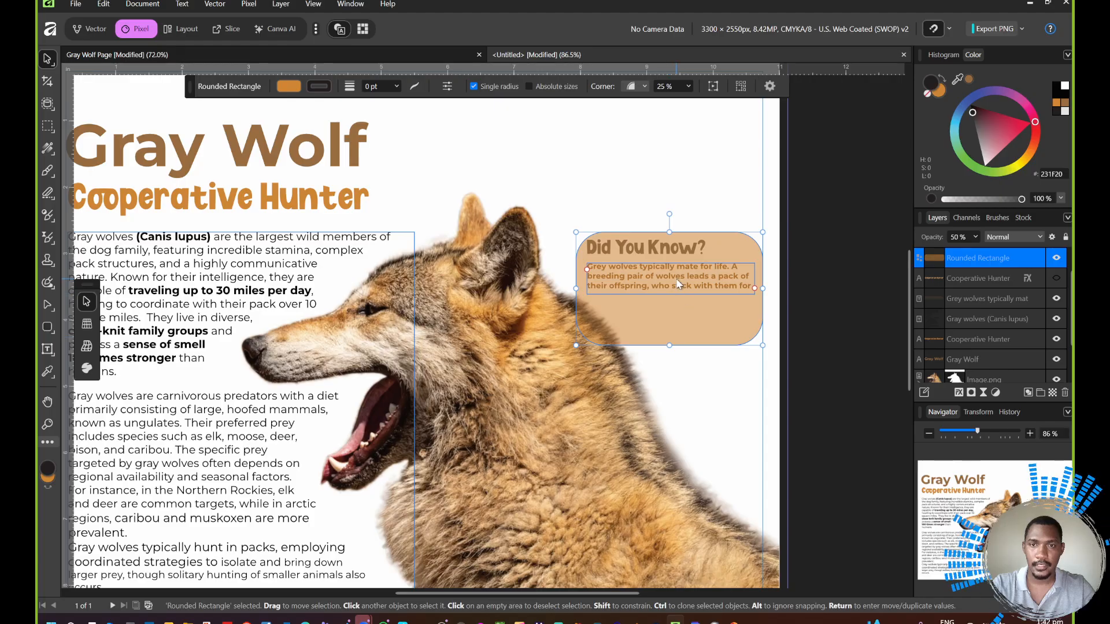
# Step: Hide the rounded rectangle and extend the wolf fact's text frame downward until its last line fits
pyautogui.press('a')
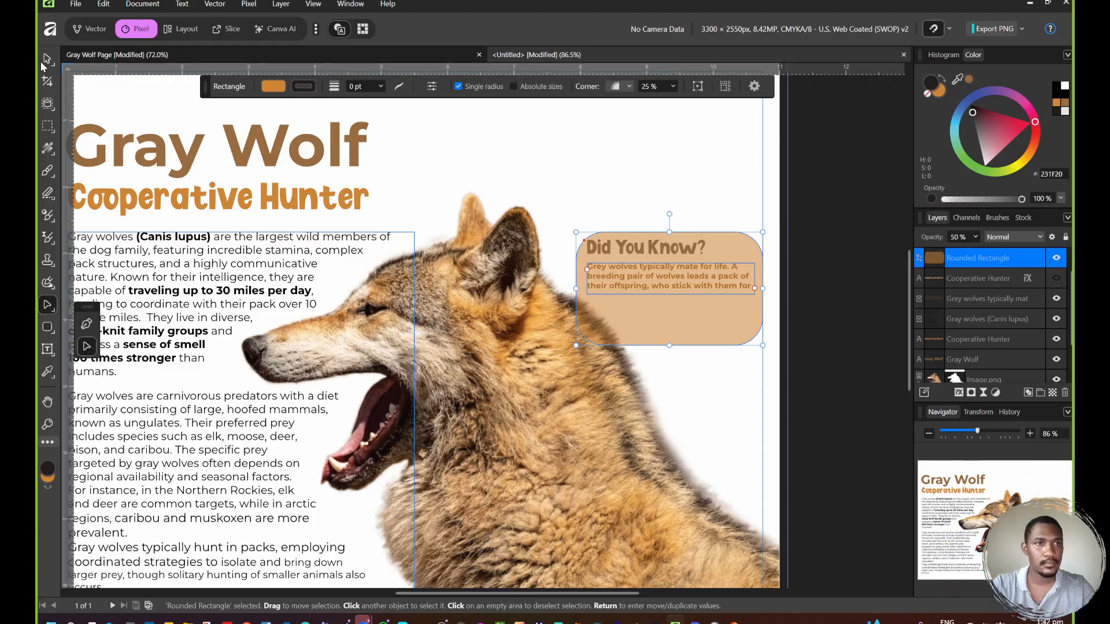
pyautogui.click(48, 348)
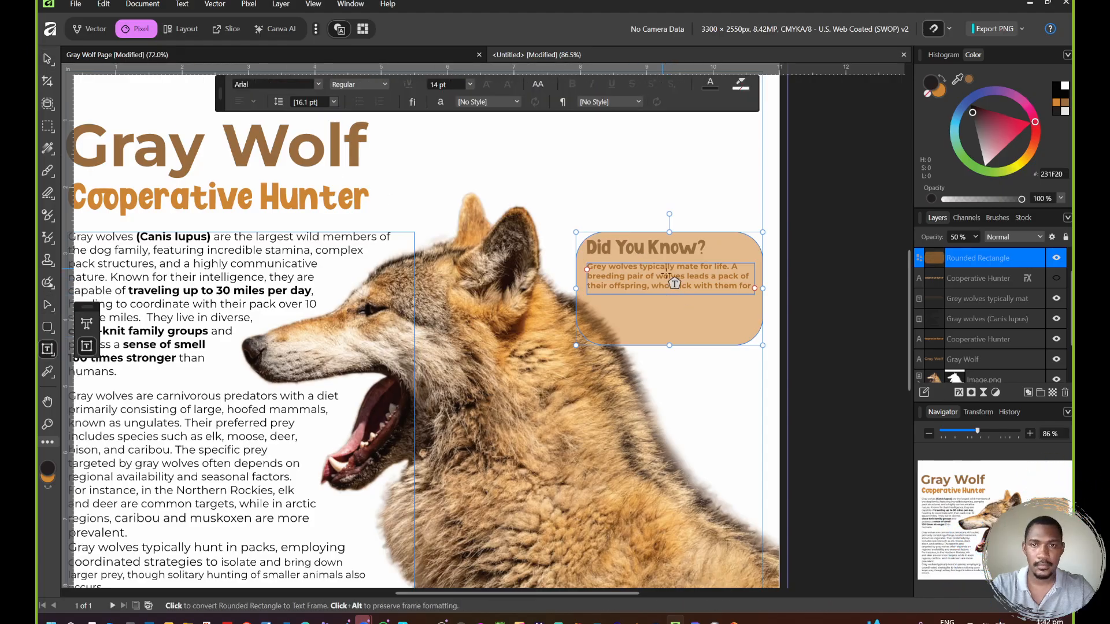
pyautogui.click(48, 59)
pyautogui.scroll(1, 986, 300)
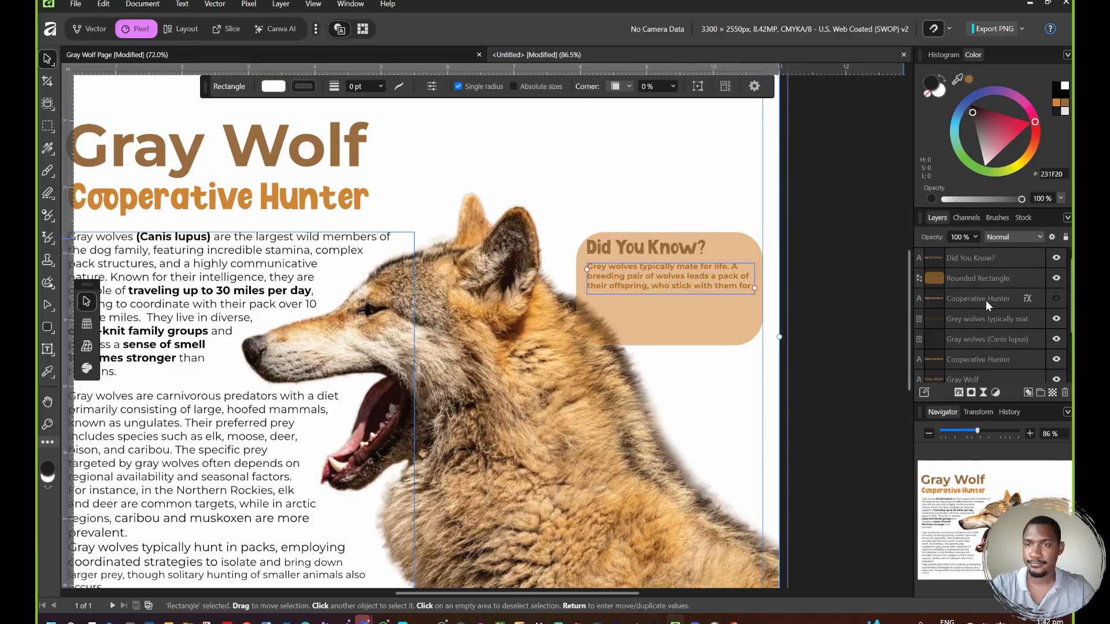
pyautogui.click(1056, 278)
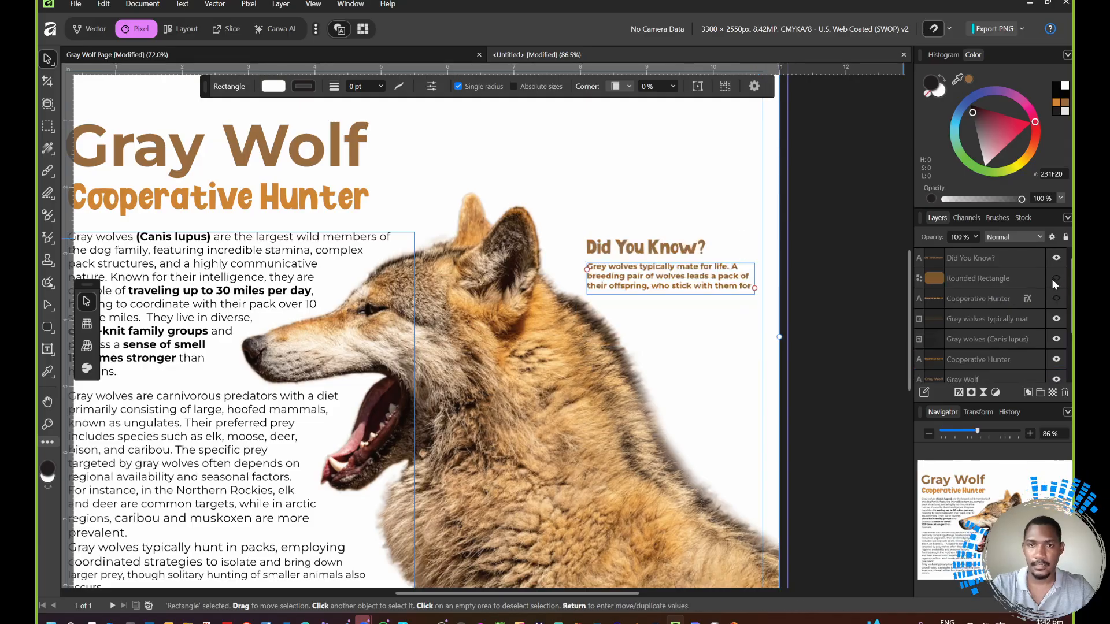
pyautogui.click(690, 284)
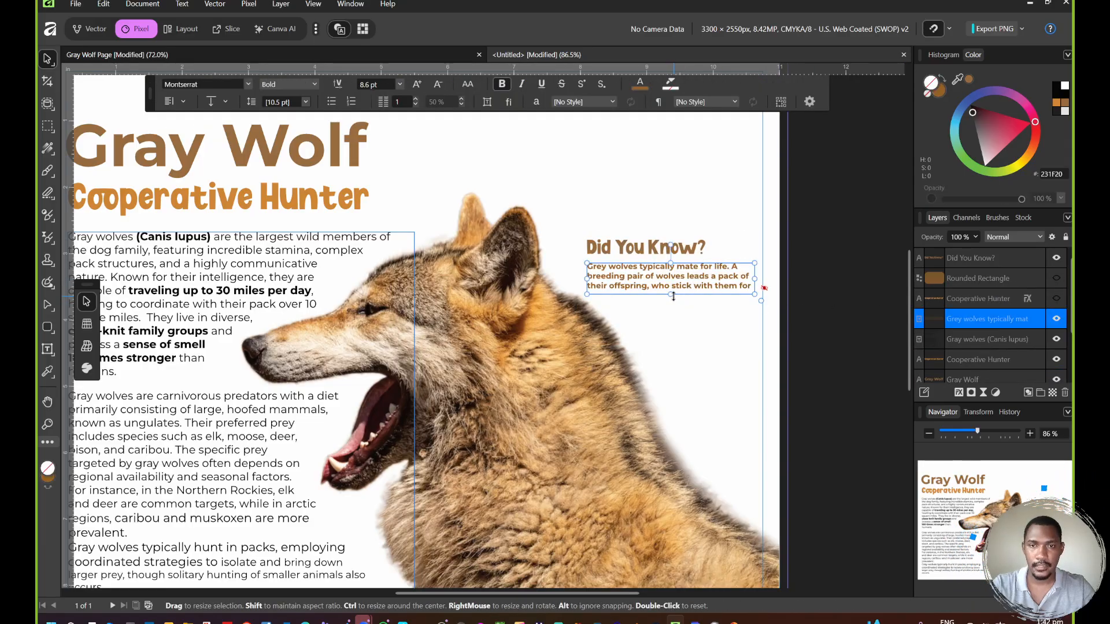
pyautogui.moveTo(672, 296)
pyautogui.mouseDown()
pyautogui.moveTo(674, 320)
pyautogui.moveTo(673, 303)
pyautogui.mouseUp()
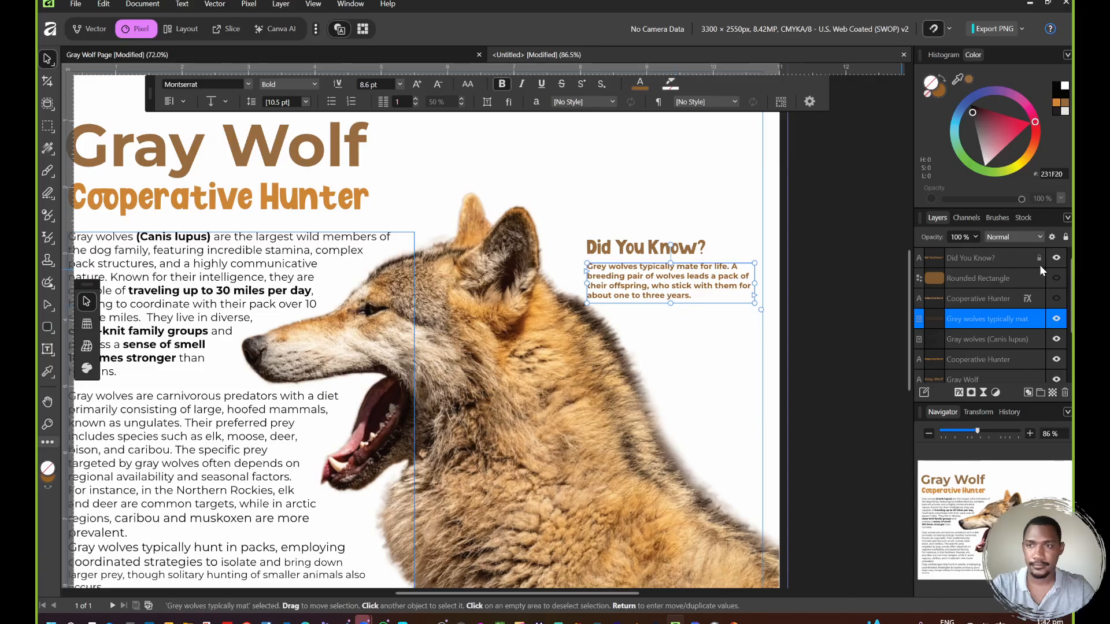
# Step: Show the rounded rectangle again and resize it to about 1.25 in high, ending just below the wolf fact text
pyautogui.click(1056, 278)
pyautogui.click(684, 332)
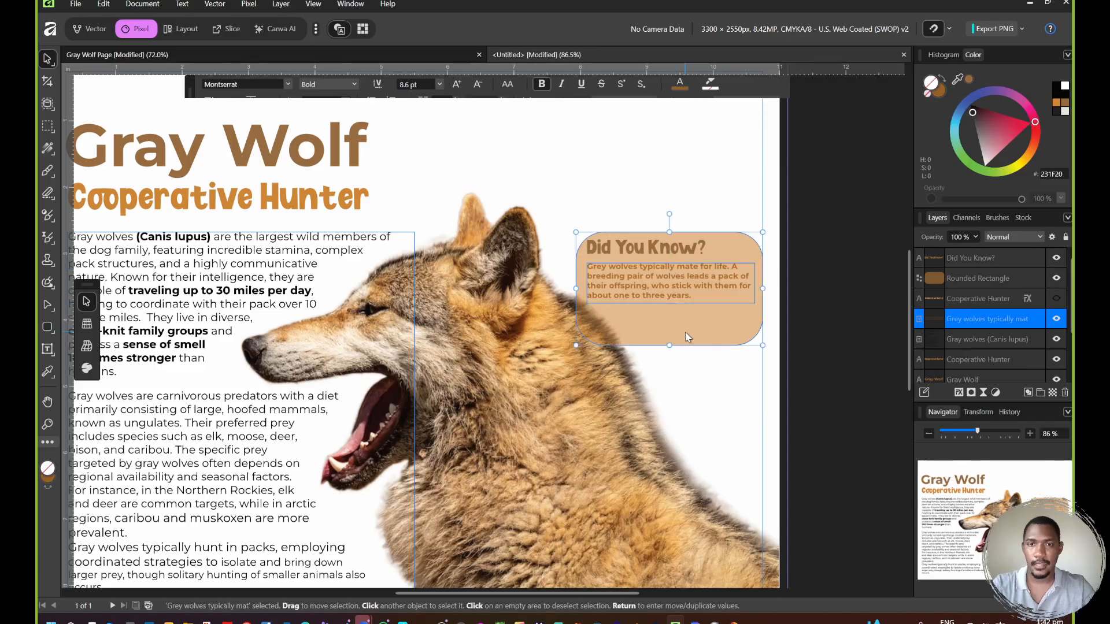
pyautogui.moveTo(669, 346); pyautogui.dragTo(669, 315)
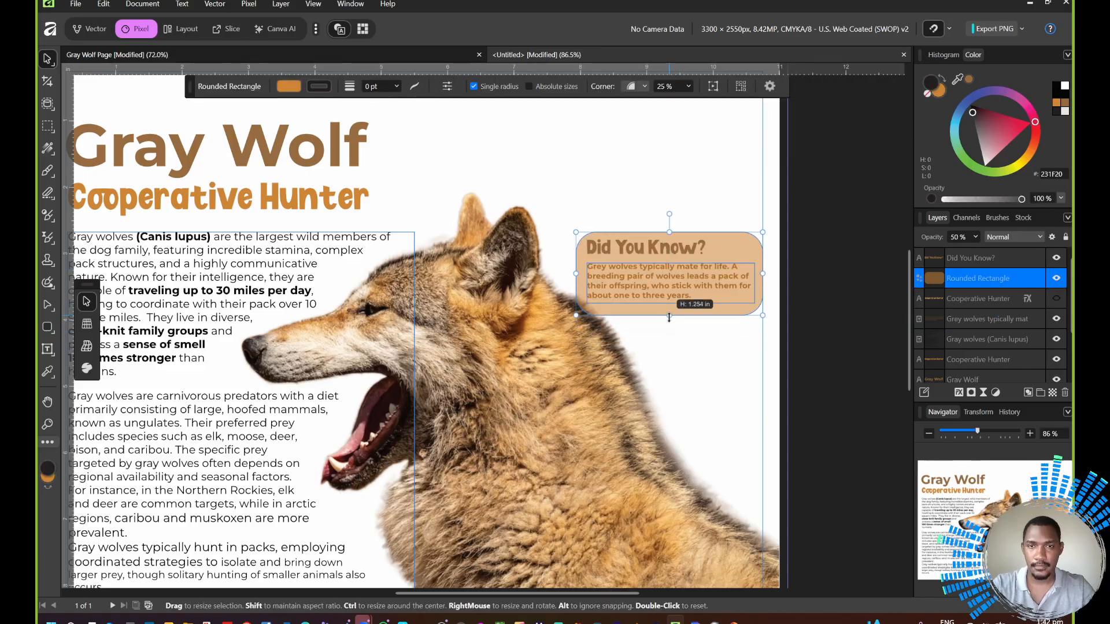
# Step: Move the callout's rounded rectangle layer beneath the wolf image, directly above the white background rectangle
pyautogui.click(730, 207)
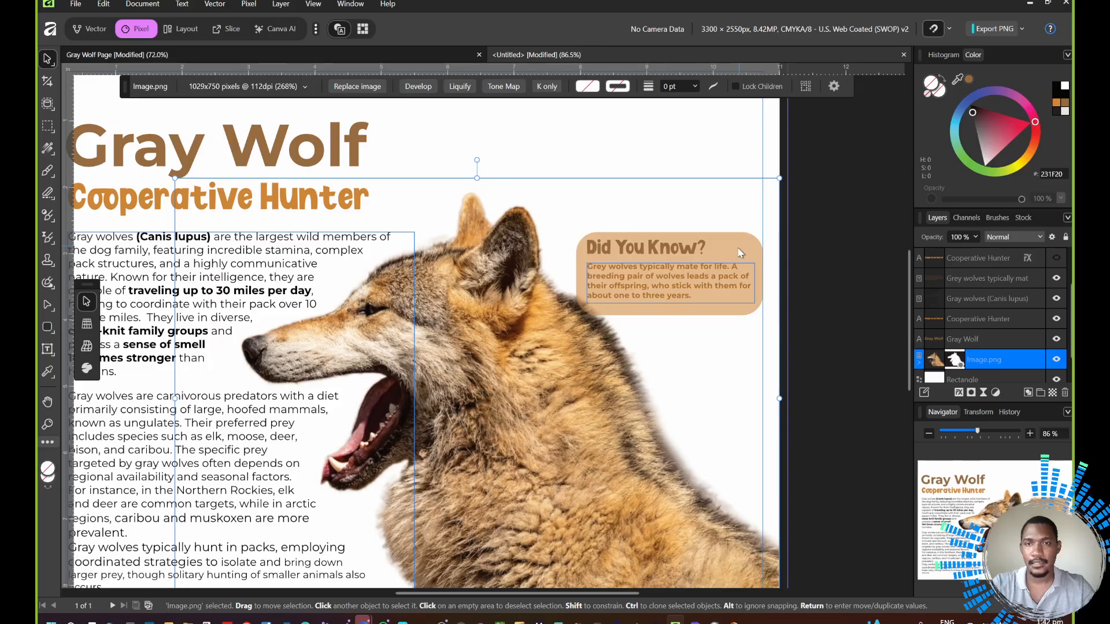
pyautogui.click(739, 254)
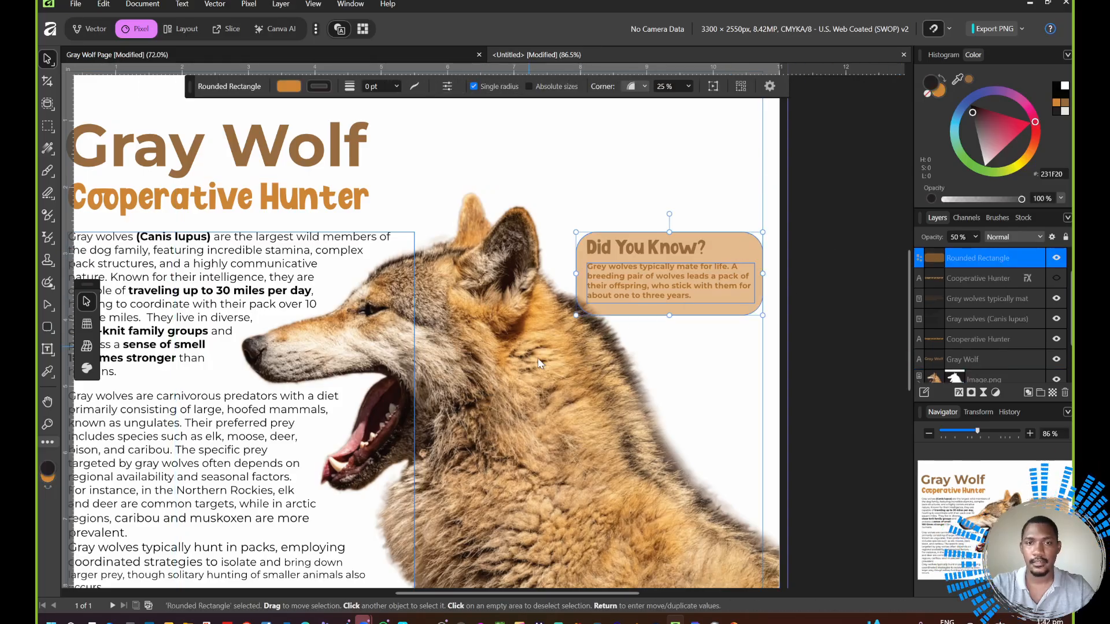
pyautogui.moveTo(1009, 262); pyautogui.dragTo(1014, 354)
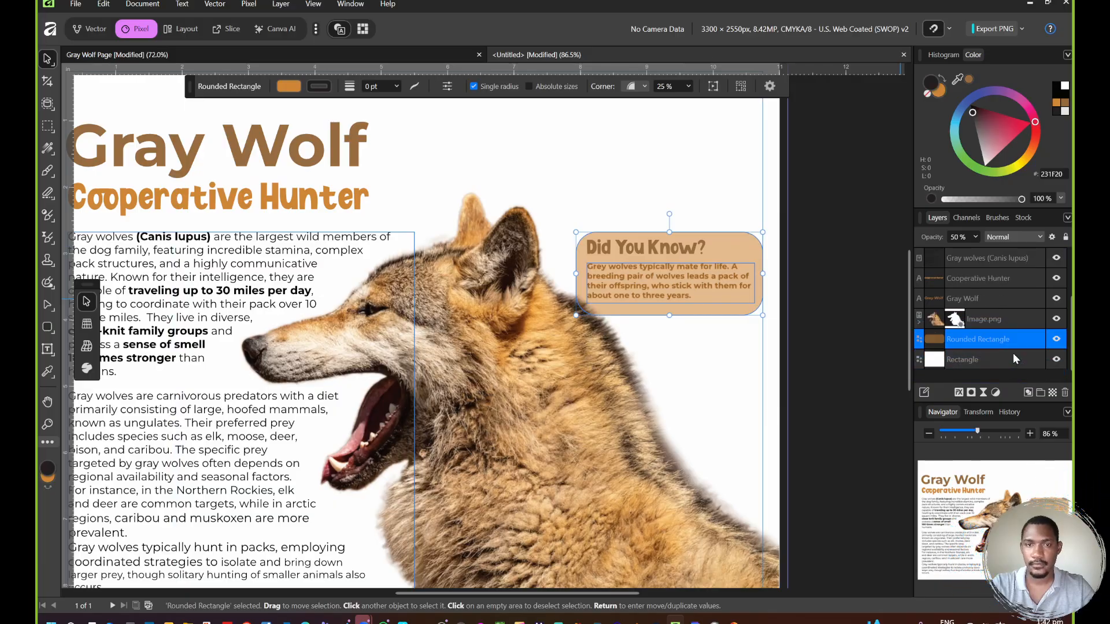
pyautogui.click(813, 293)
pyautogui.click(684, 164)
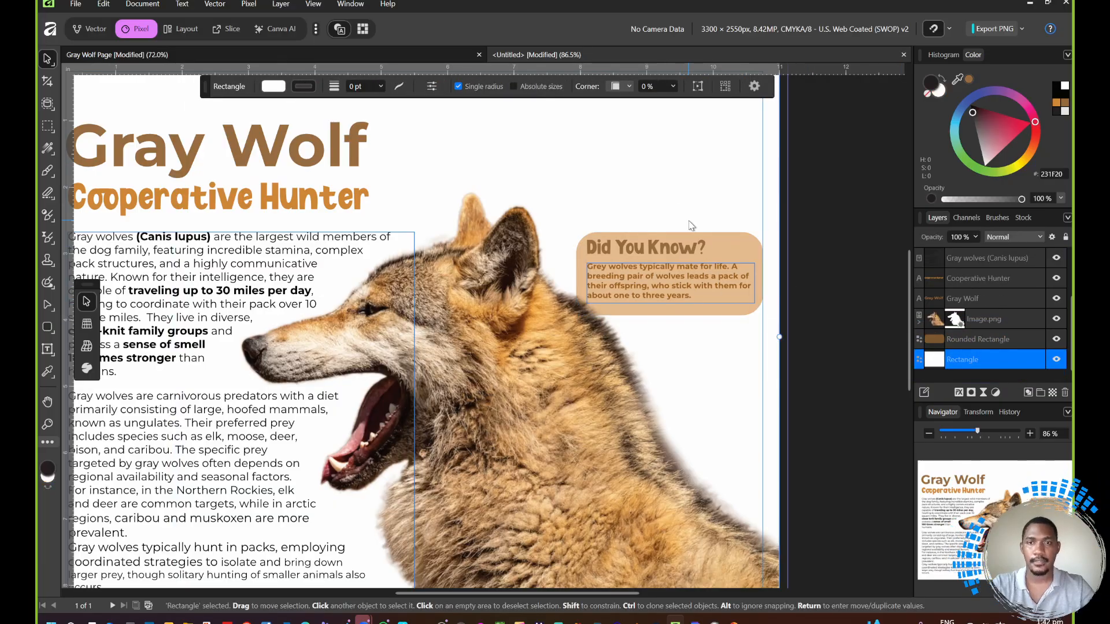
# Step: Widen the callout's rounded rectangle so it extends past the page's right edge and bleed
pyautogui.click(729, 250)
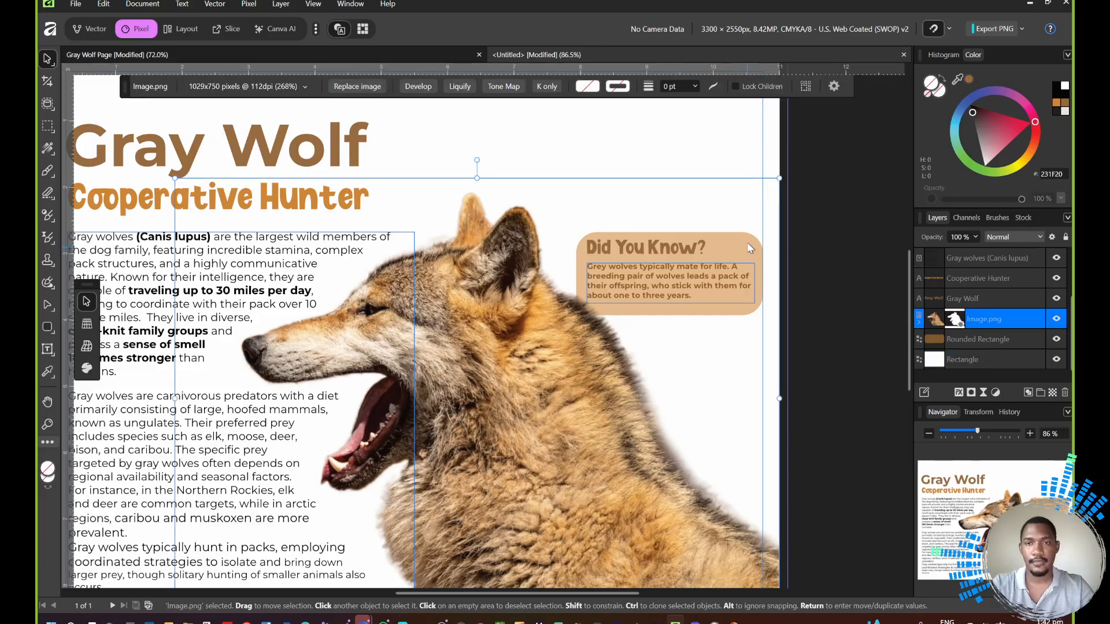
pyautogui.click(988, 339)
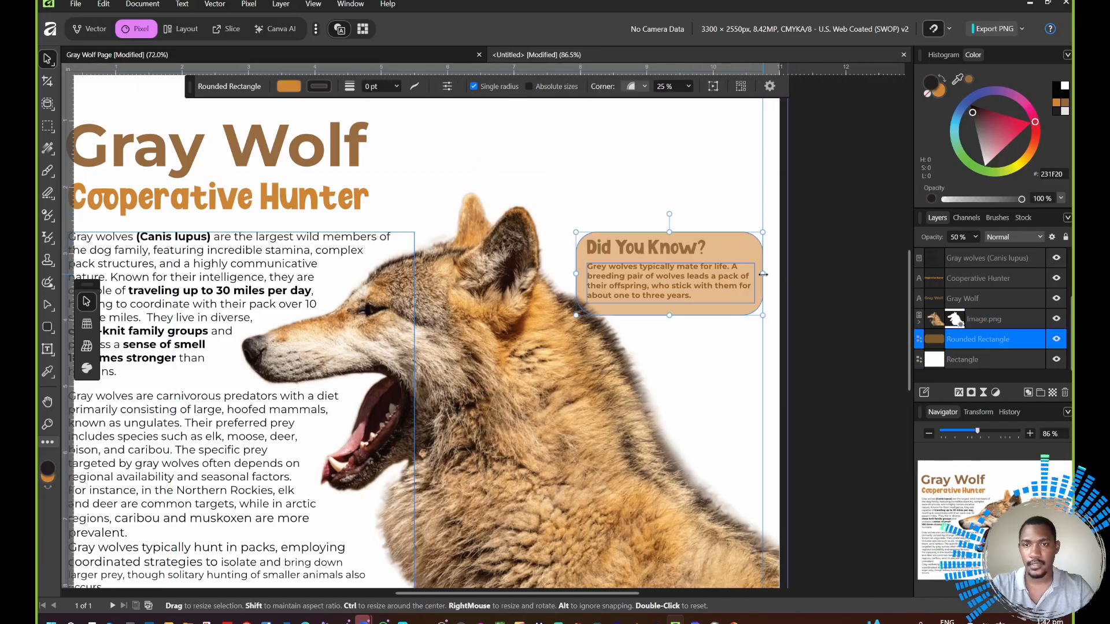
pyautogui.moveTo(762, 274); pyautogui.dragTo(815, 267)
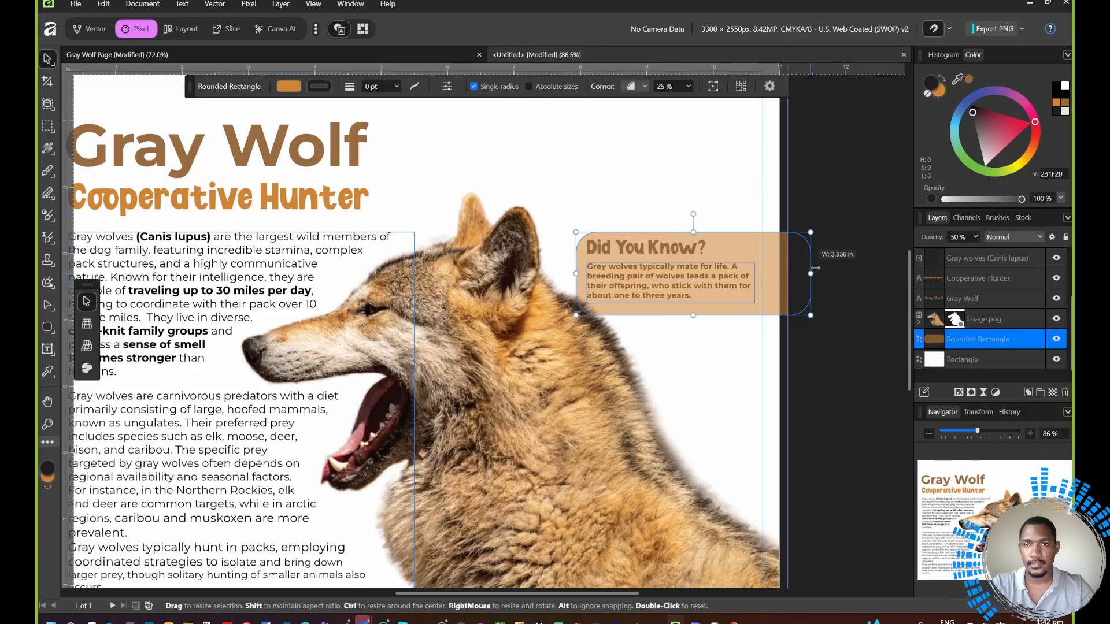
pyautogui.click(832, 220)
pyautogui.click(791, 254)
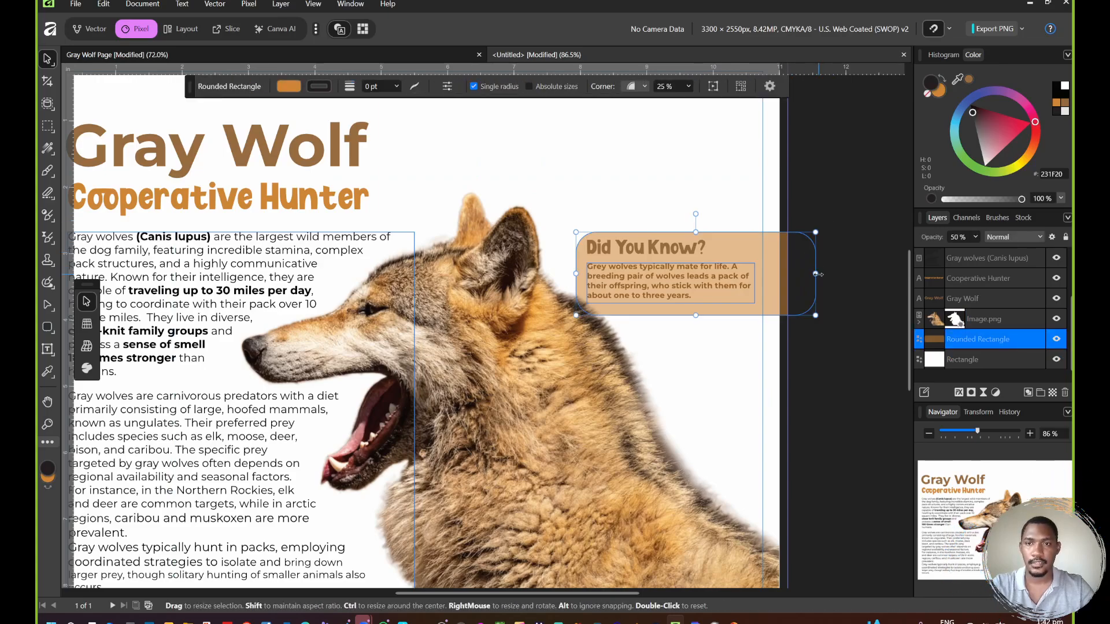
pyautogui.moveTo(811, 272); pyautogui.dragTo(791, 271)
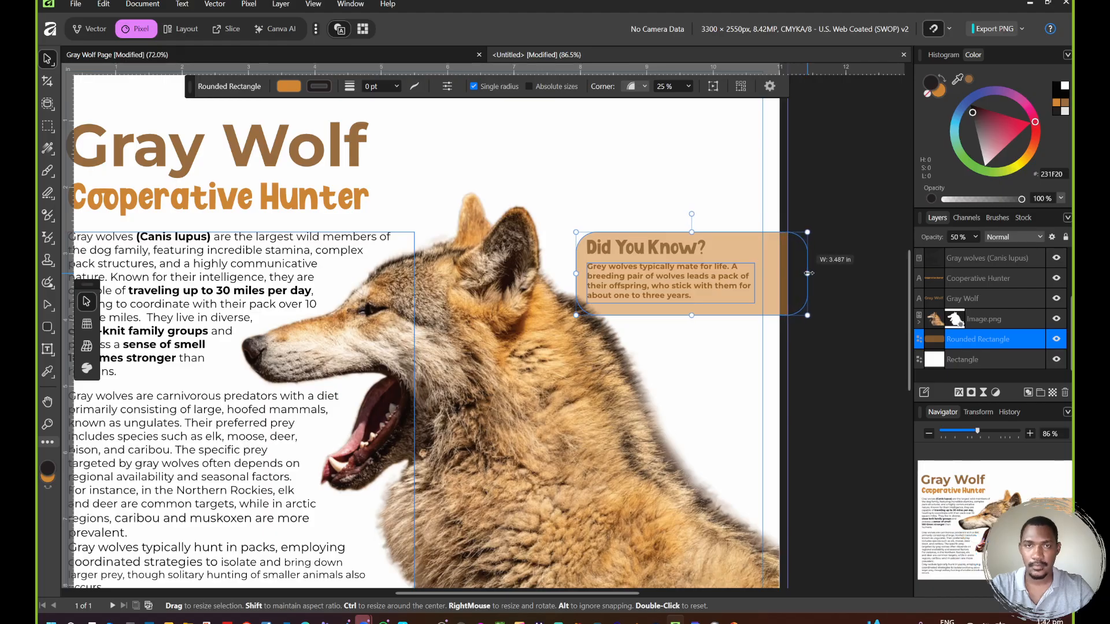
pyautogui.click(841, 234)
pyautogui.scroll(-3, 842, 235)
pyautogui.scroll(-1, 813, 253)
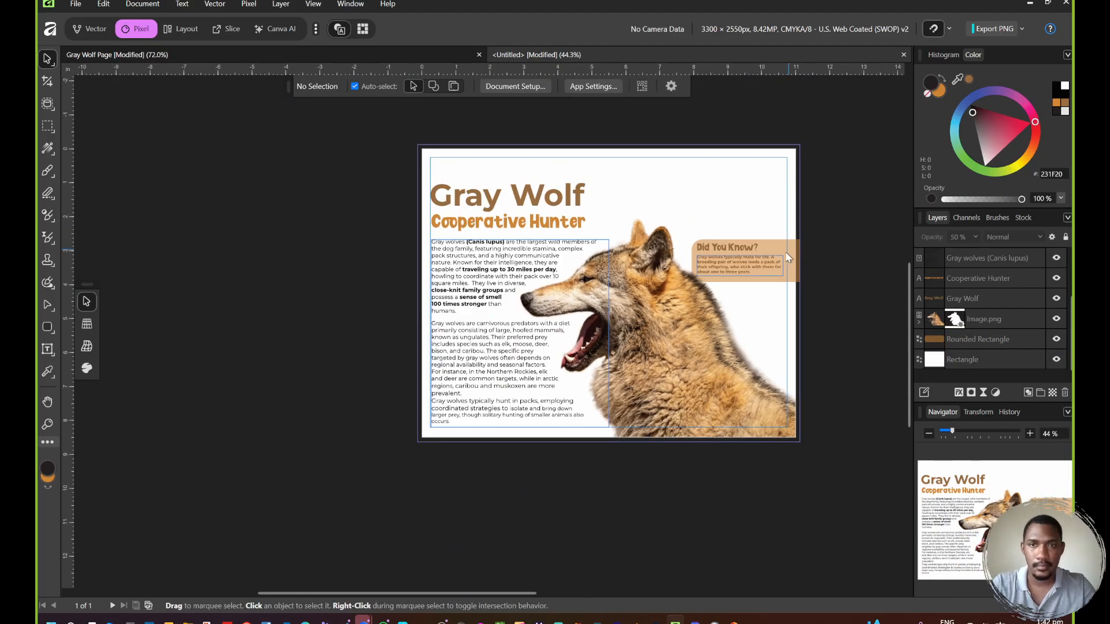
# Step: Extend the white background rectangle's top-right and bottom-left corners out to the bleed lines
pyautogui.click(786, 174)
pyautogui.moveTo(795, 149); pyautogui.dragTo(800, 144)
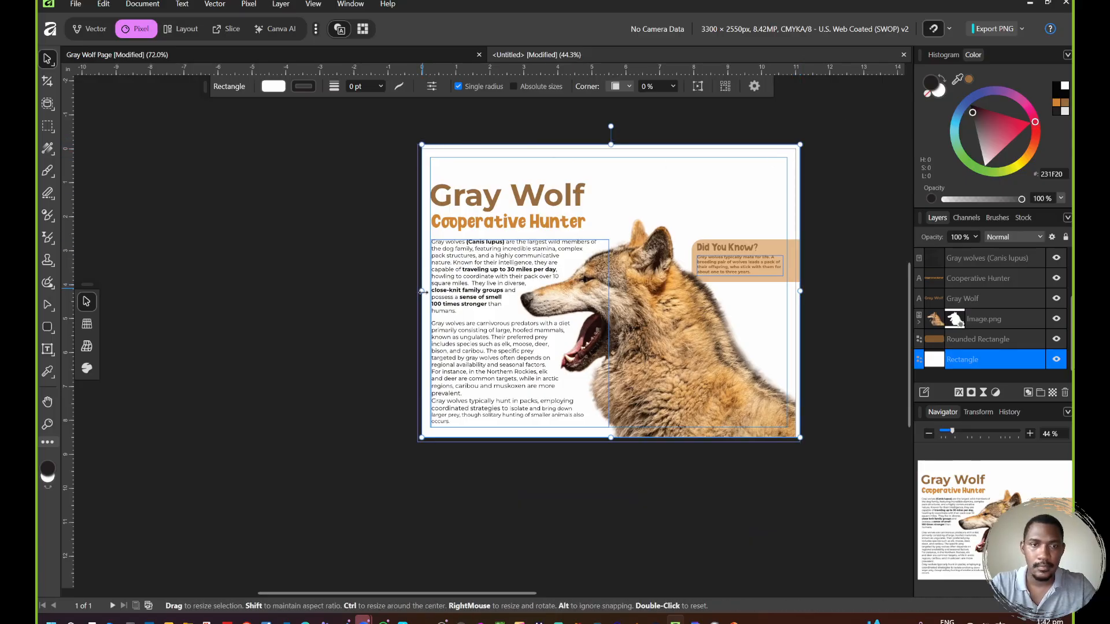
pyautogui.moveTo(422, 437); pyautogui.dragTo(418, 442)
pyautogui.moveTo(649, 243); pyautogui.dragTo(485, 179)
pyautogui.scroll(1, 496, 279)
pyautogui.scroll(1, 500, 276)
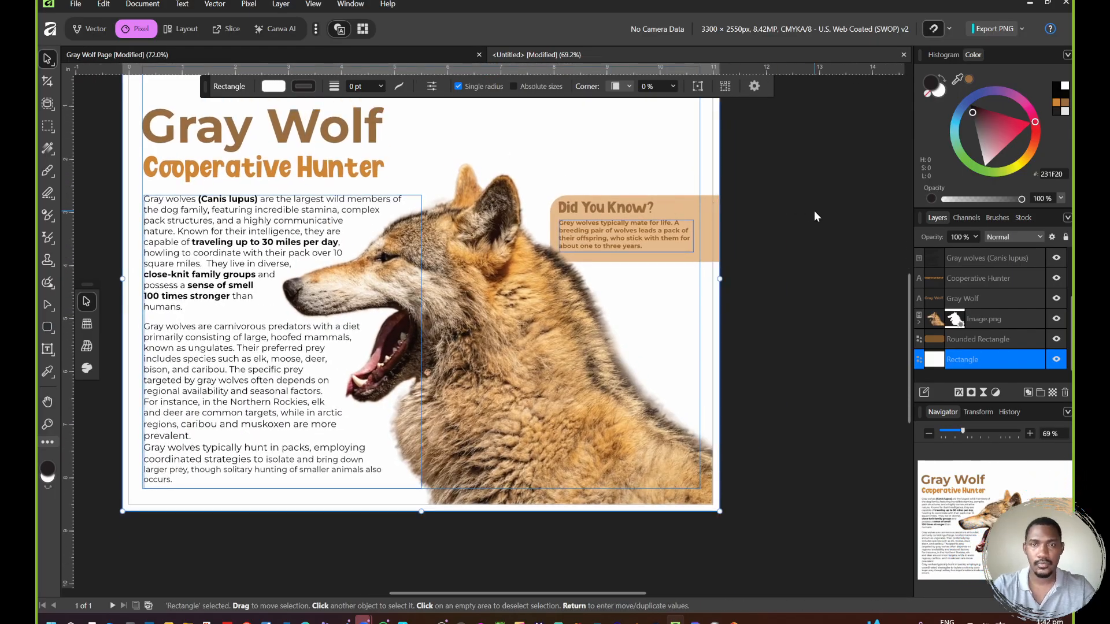
pyautogui.click(795, 212)
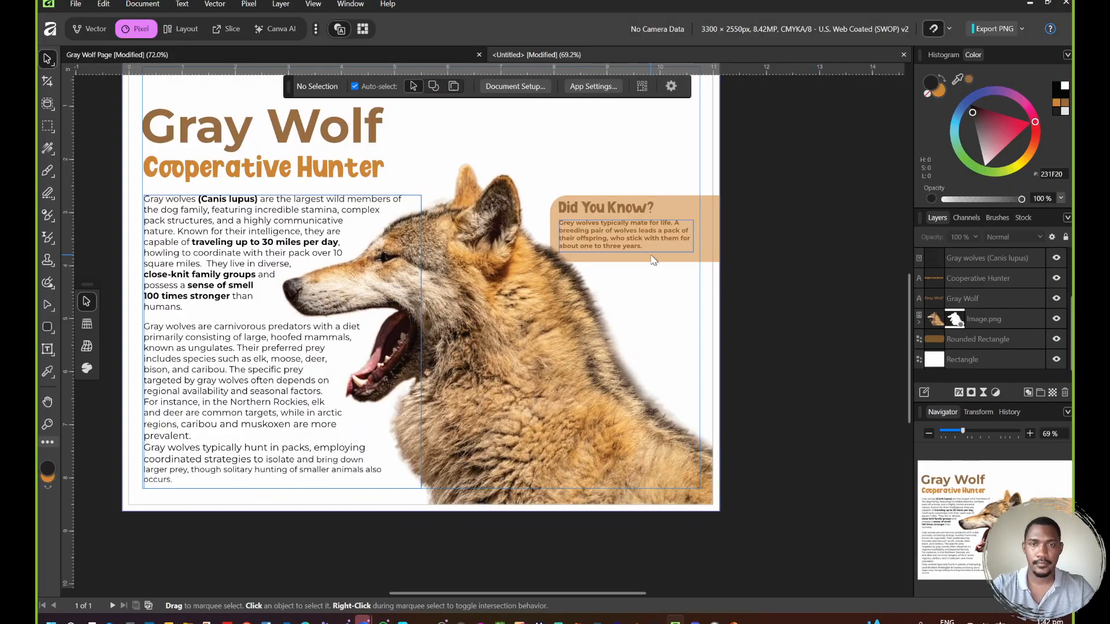
# Step: Add the artistic text "Zoology 101" above the "Gray Wolf" title and align it with the page's top and left margins
pyautogui.scroll(-2, 826, 214)
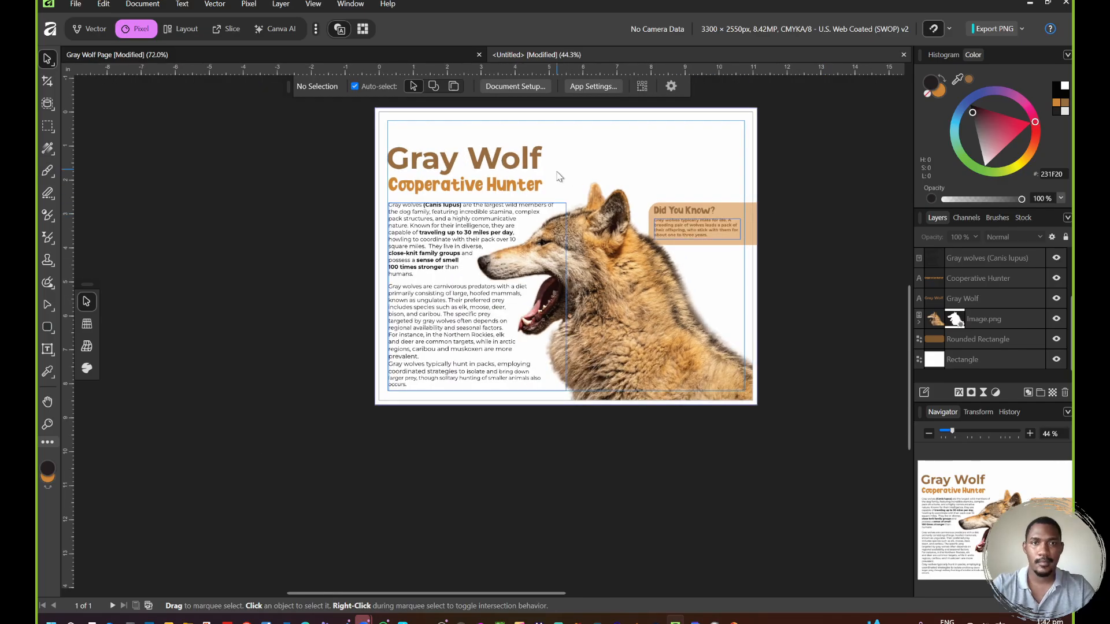
pyautogui.moveTo(558, 174); pyautogui.dragTo(641, 321)
pyautogui.scroll(3, 508, 272)
pyautogui.scroll(1, 511, 276)
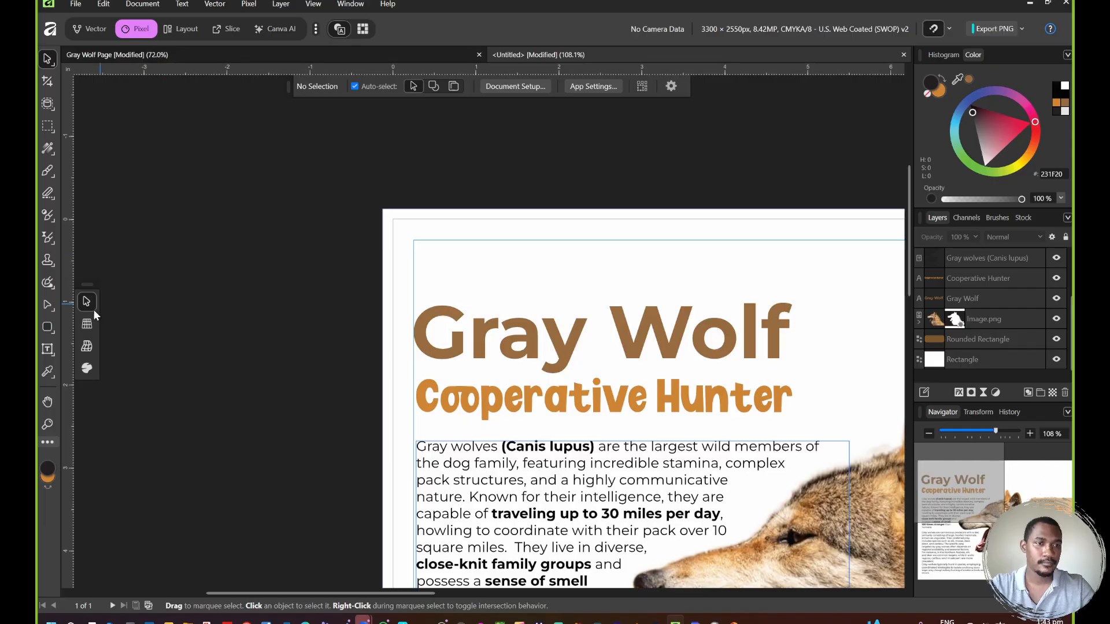
pyautogui.click(50, 348)
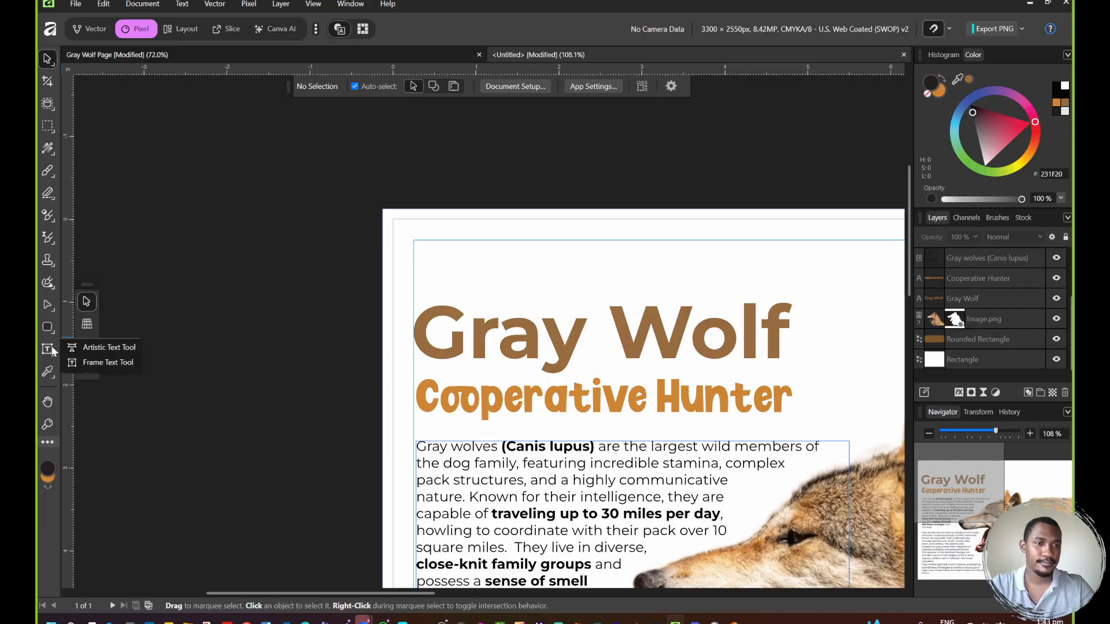
pyautogui.click(98, 348)
pyautogui.click(419, 248)
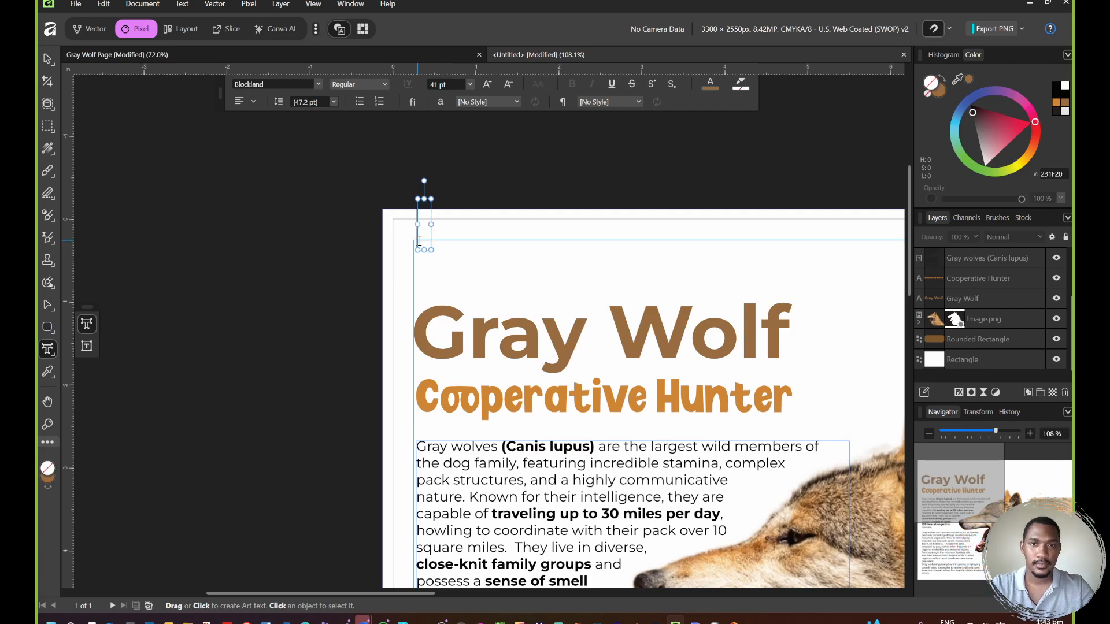
pyautogui.write('Zool')
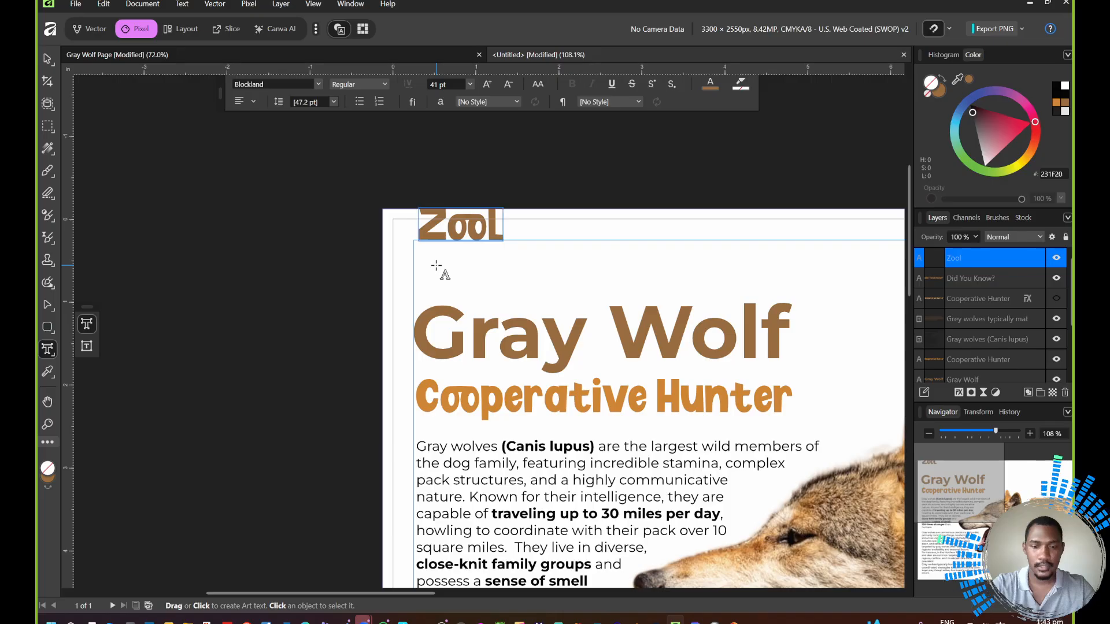
pyautogui.write('ogy')
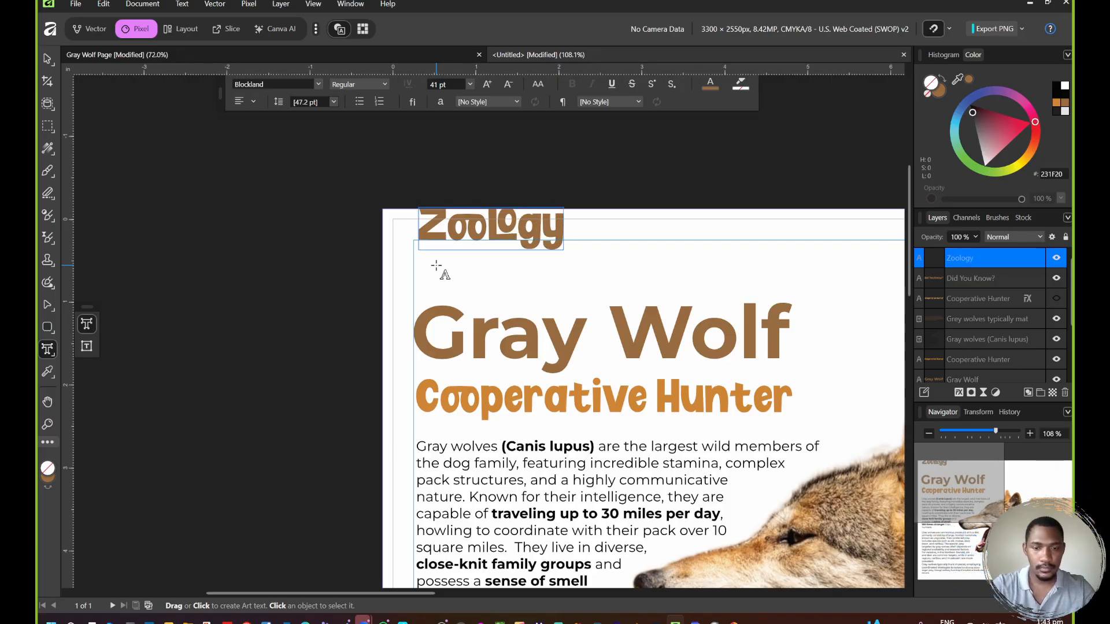
pyautogui.write(' 101')
pyautogui.press('Escape')
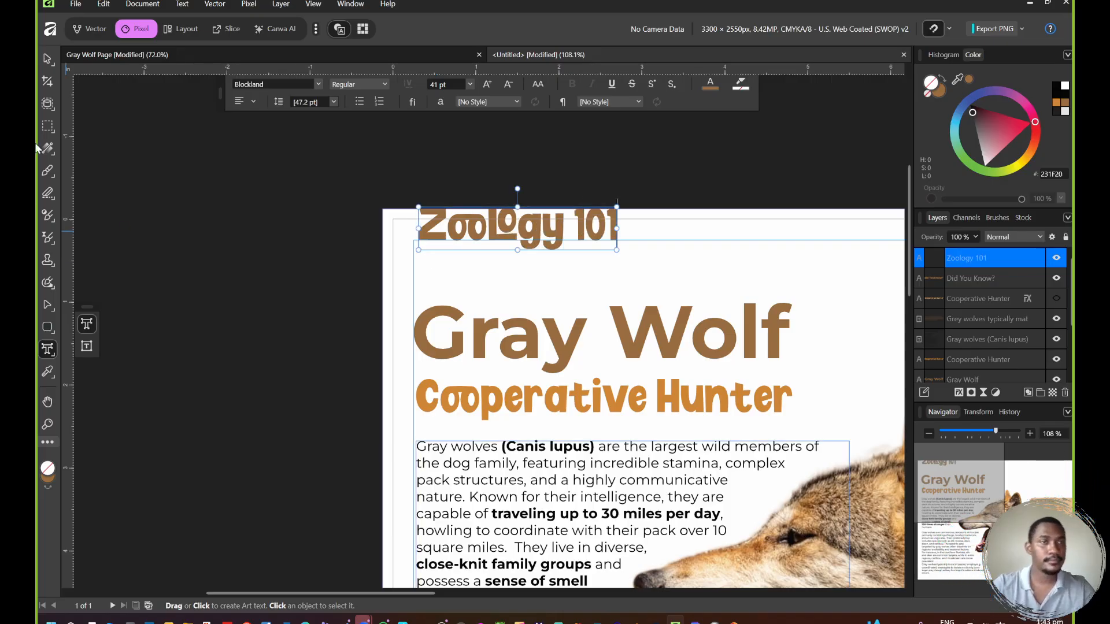
pyautogui.click(47, 60)
pyautogui.moveTo(477, 230); pyautogui.dragTo(474, 263)
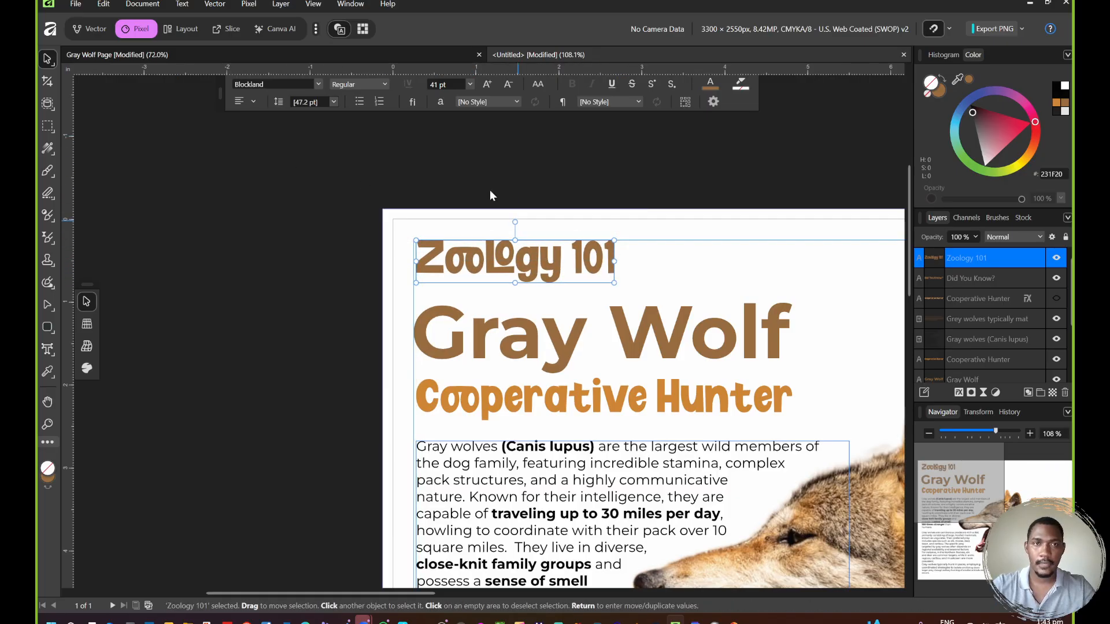
# Step: Set the "Zoology 101" text to Montserrat Regular and scale it down to about 20.9 pt
pyautogui.click(460, 479)
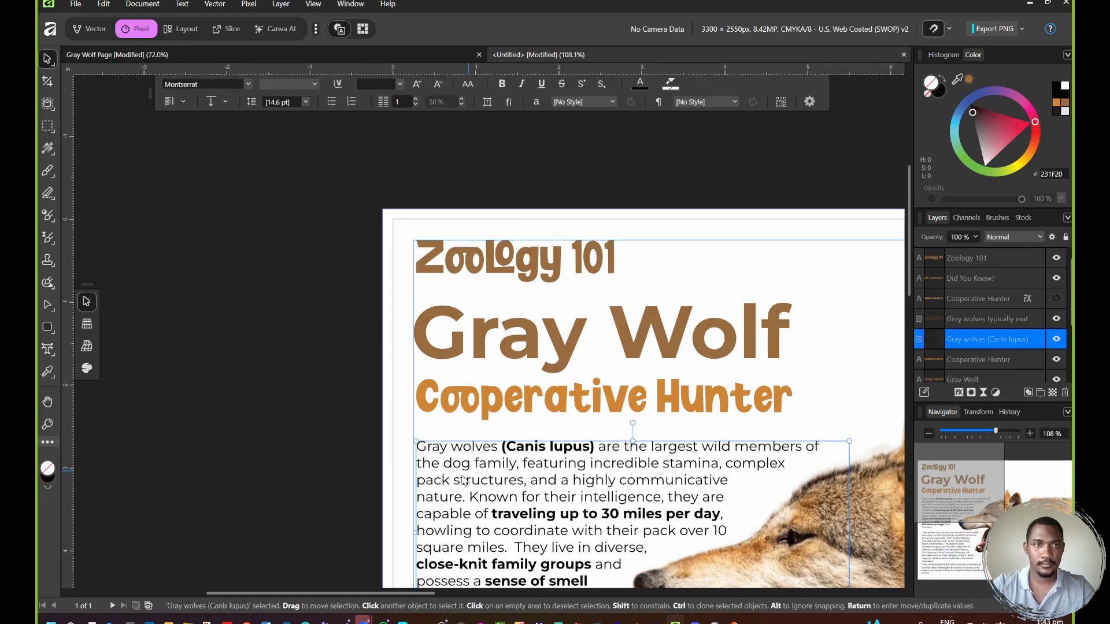
pyautogui.click(462, 262)
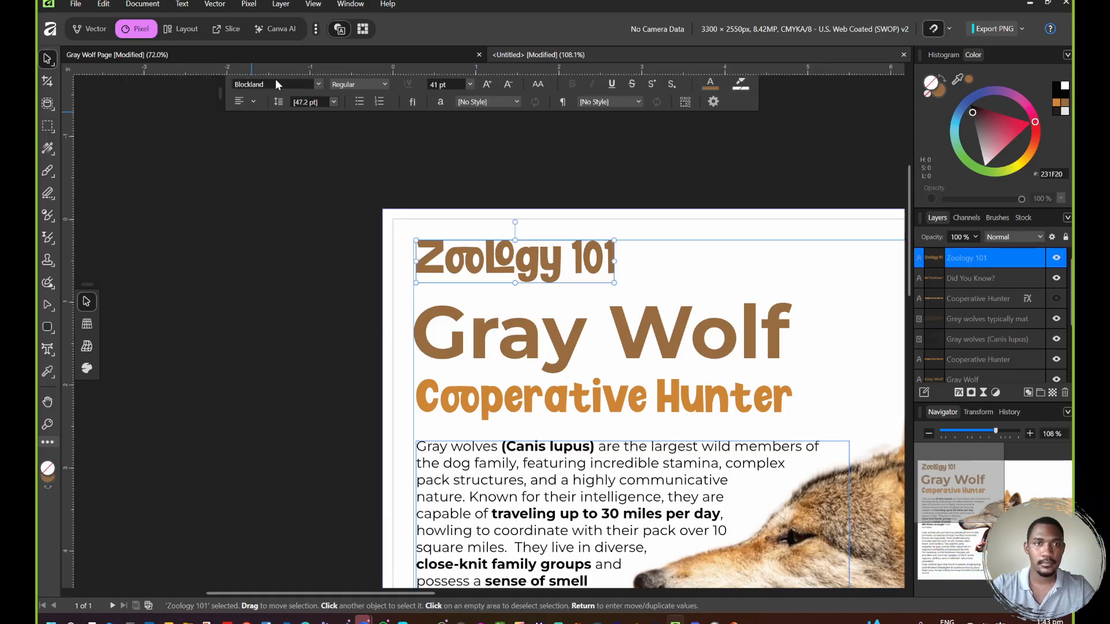
pyautogui.click(318, 85)
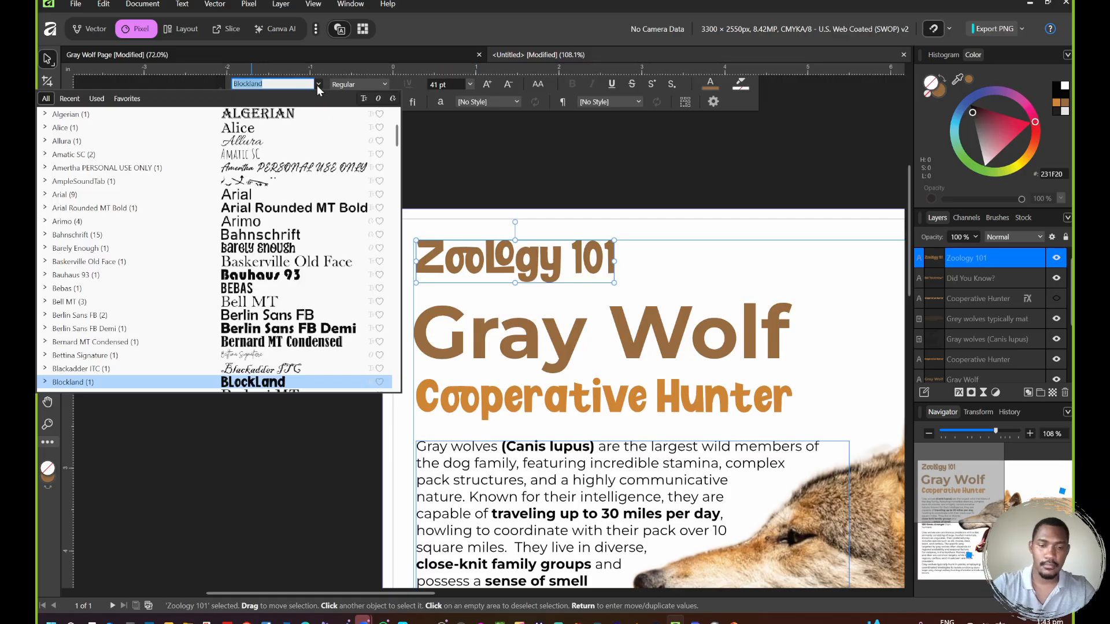
pyautogui.write('mont')
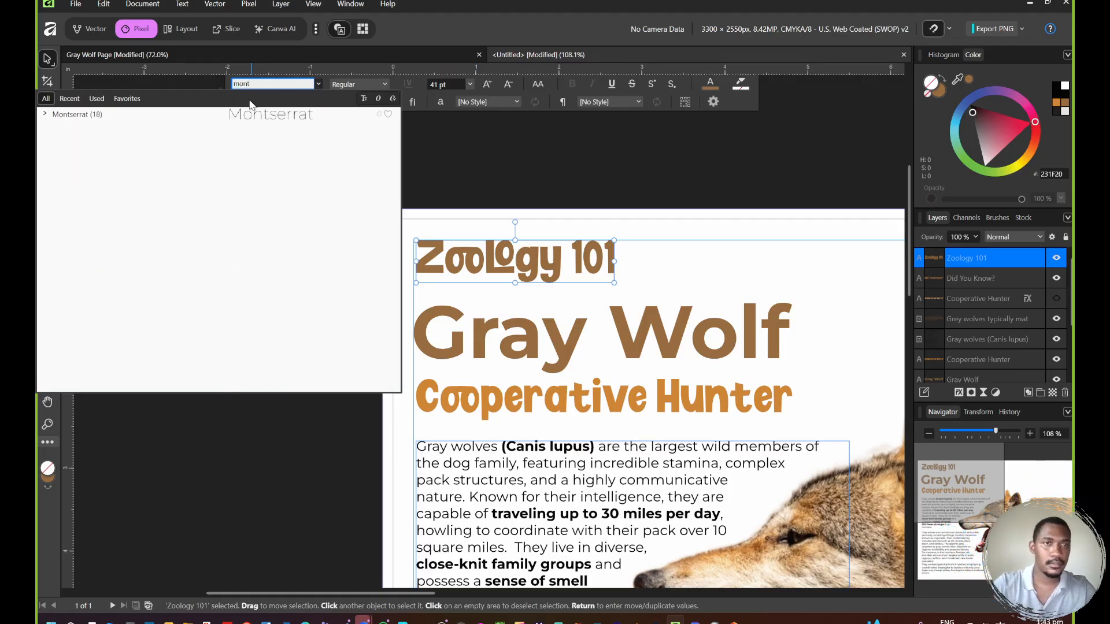
pyautogui.click(176, 114)
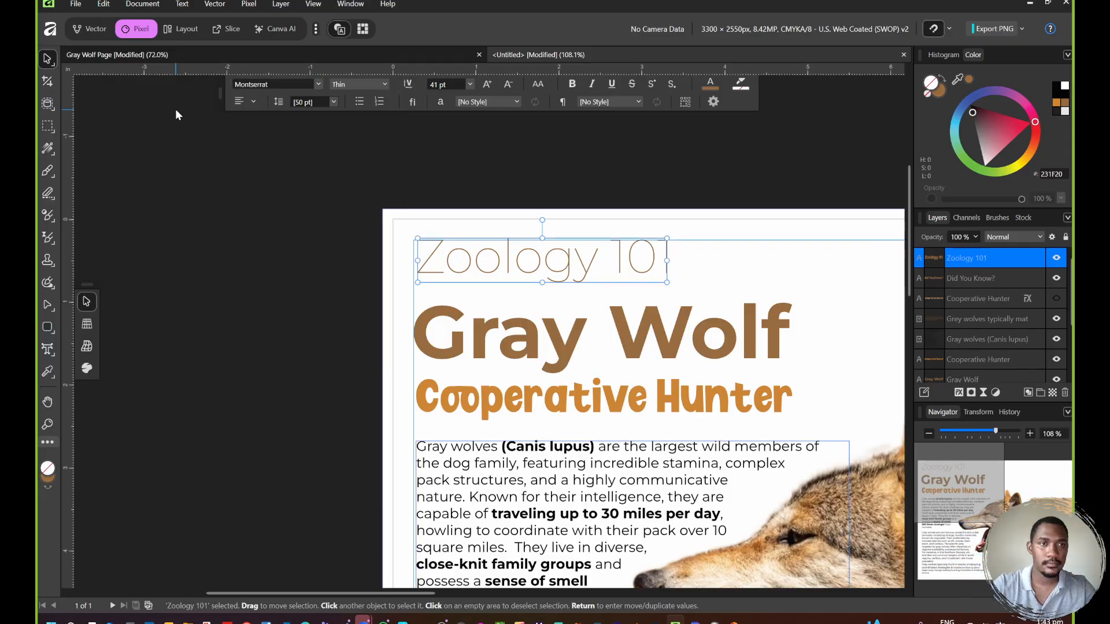
pyautogui.click(372, 85)
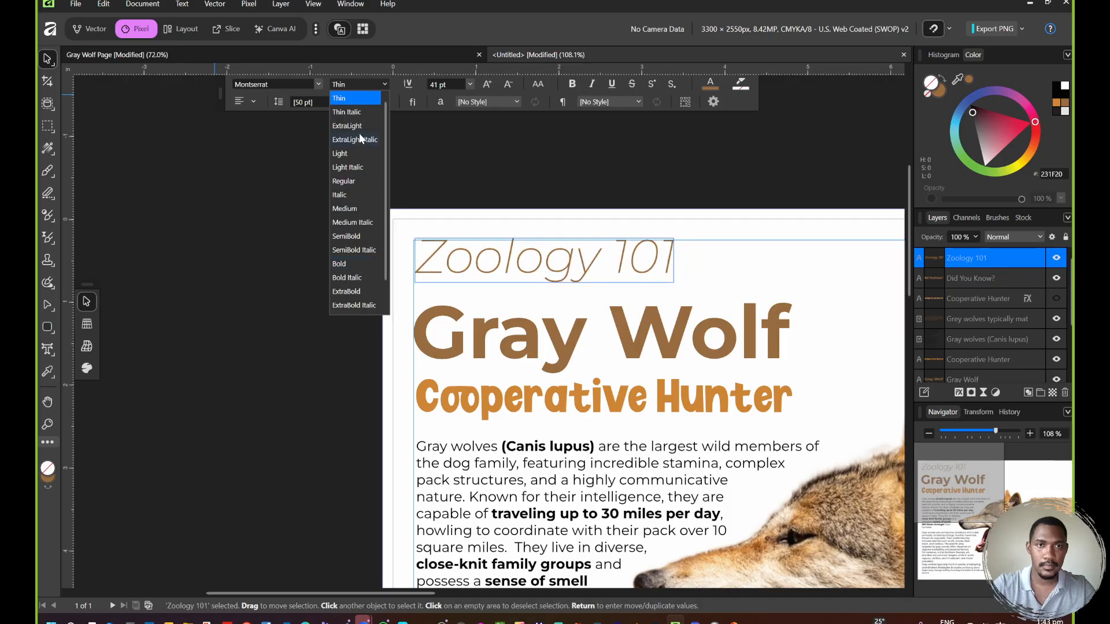
pyautogui.click(345, 181)
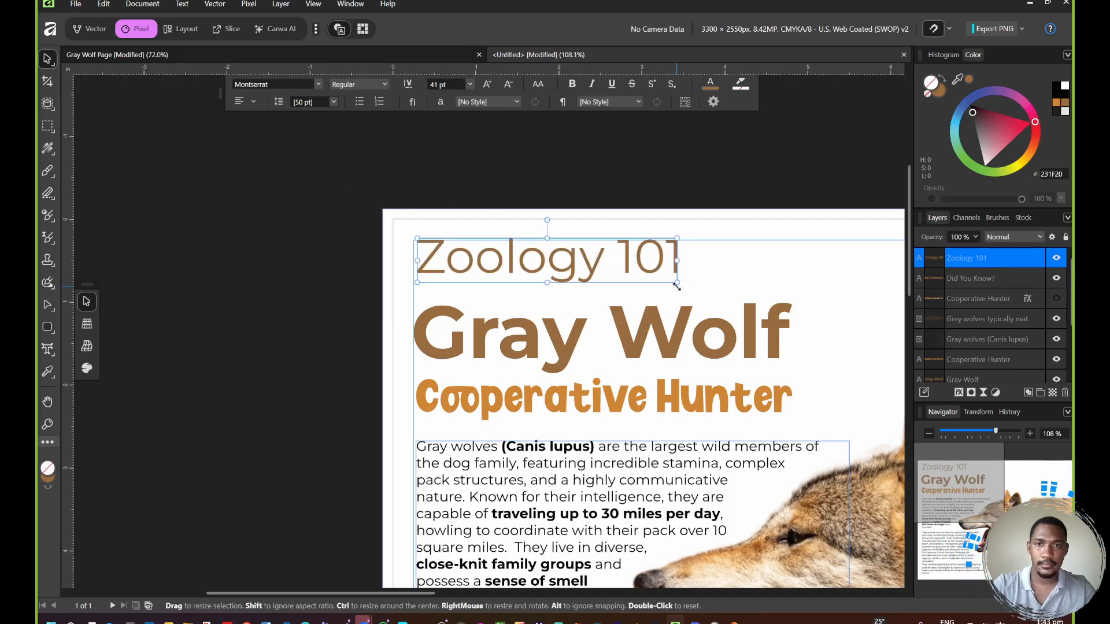
pyautogui.moveTo(677, 283); pyautogui.dragTo(504, 272)
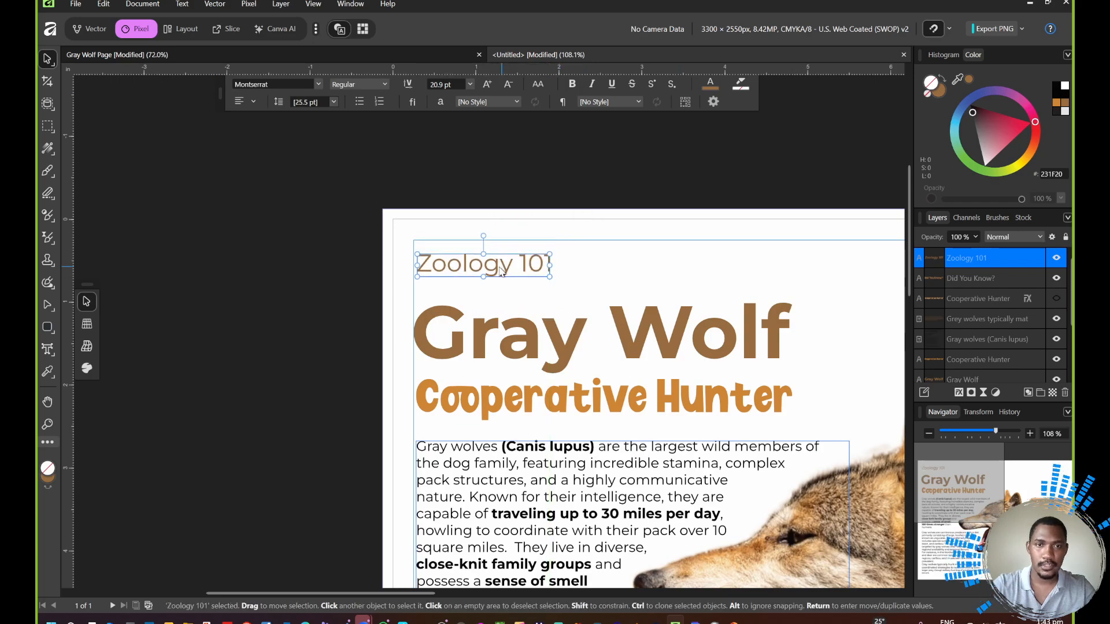
pyautogui.click(283, 227)
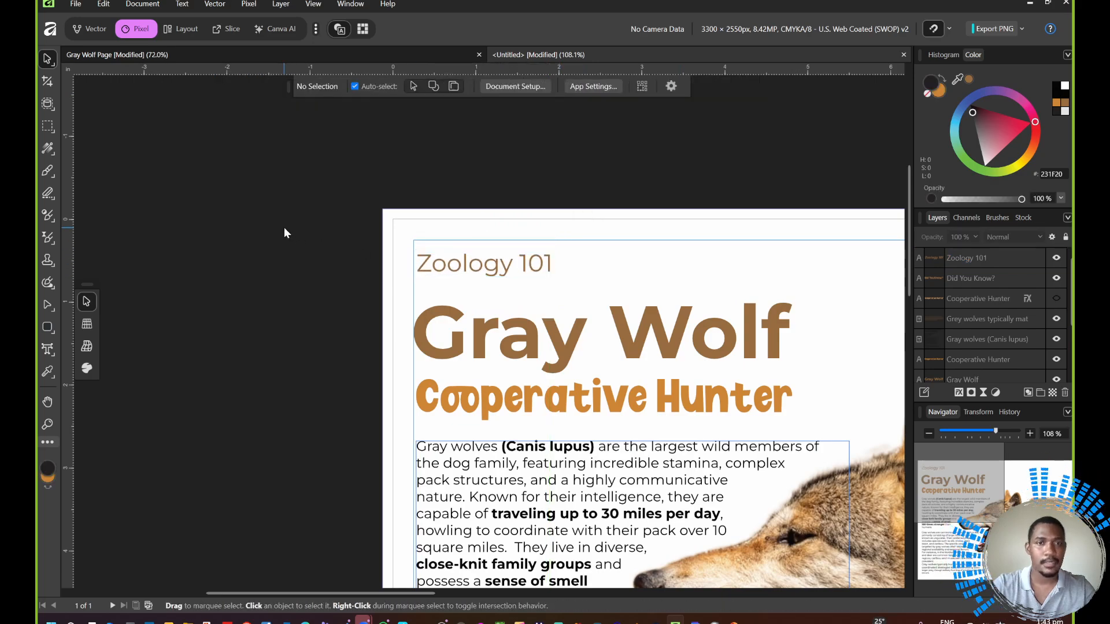
# Step: Draw an orange rectangle over the "Zoology 101" text, starting at the left margin and slightly larger than the text
pyautogui.click(46, 328)
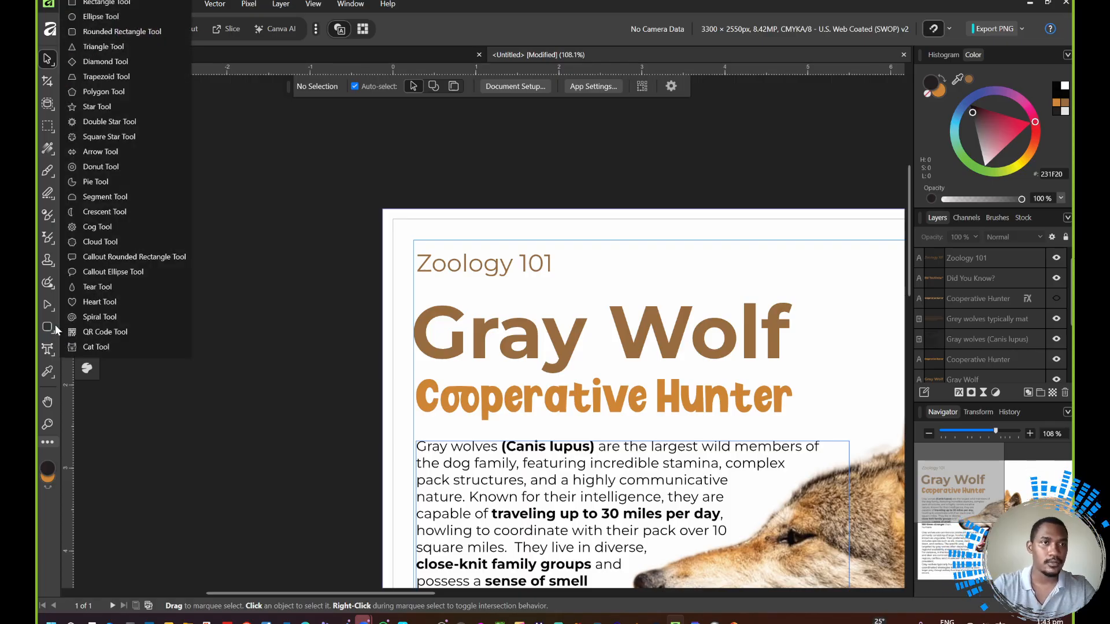
pyautogui.click(154, 1)
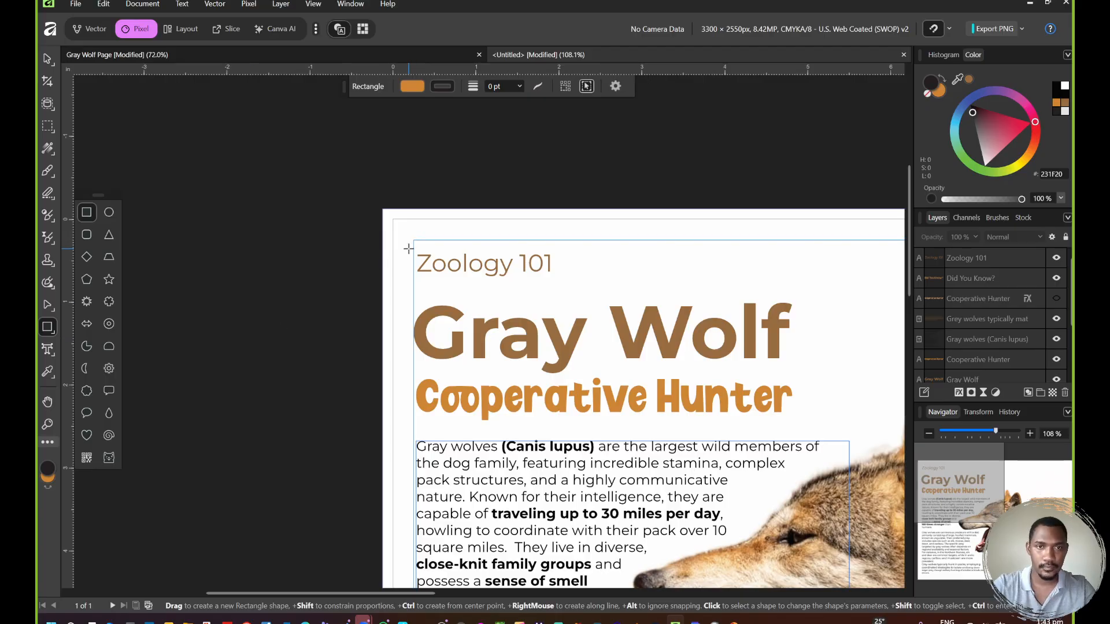
pyautogui.moveTo(414, 249); pyautogui.dragTo(561, 283)
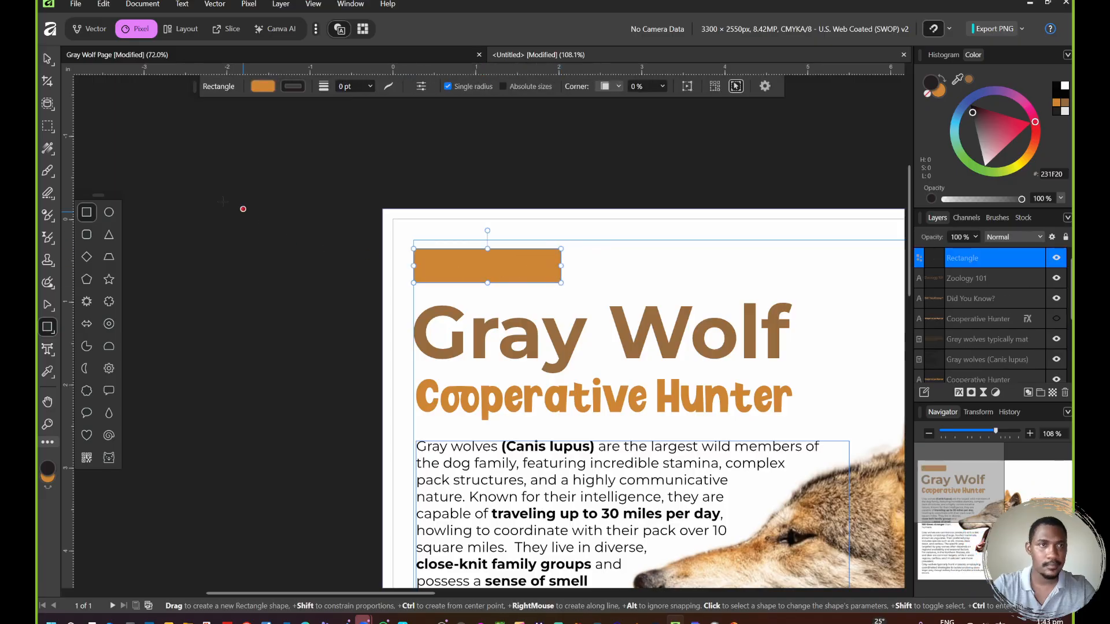
pyautogui.click(47, 59)
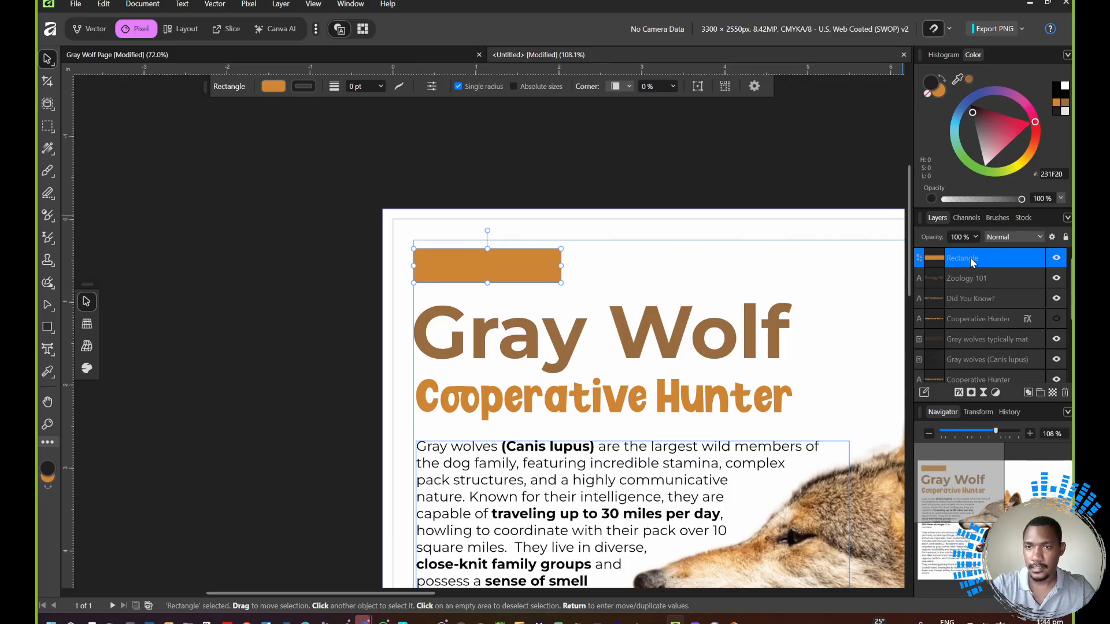
pyautogui.click(1056, 259)
pyautogui.click(1054, 258)
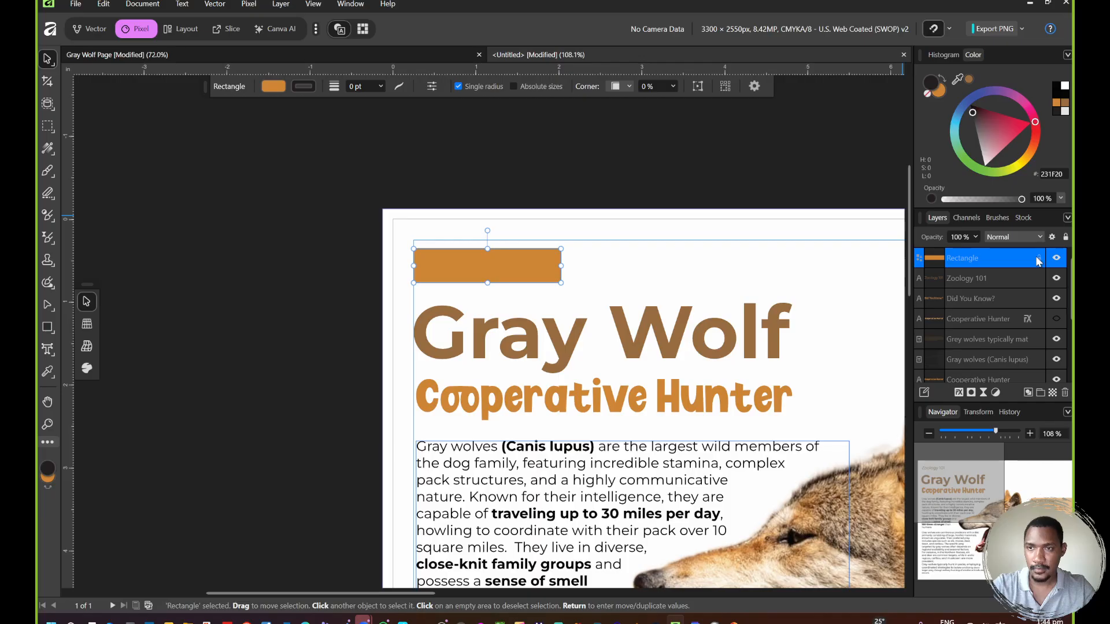
# Step: Move the orange rectangle behind the "Zoology 101" text in the layer order and set its opacity to 50%
pyautogui.moveTo(1015, 259); pyautogui.dragTo(1020, 287)
pyautogui.scroll(-3, 665, 251)
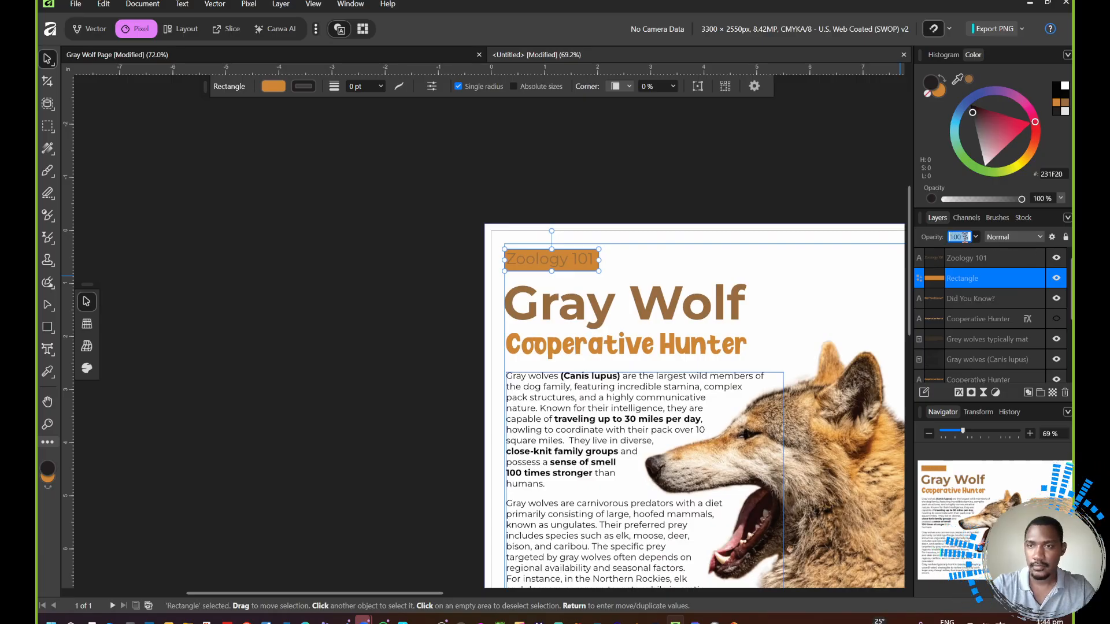
pyautogui.press('5')
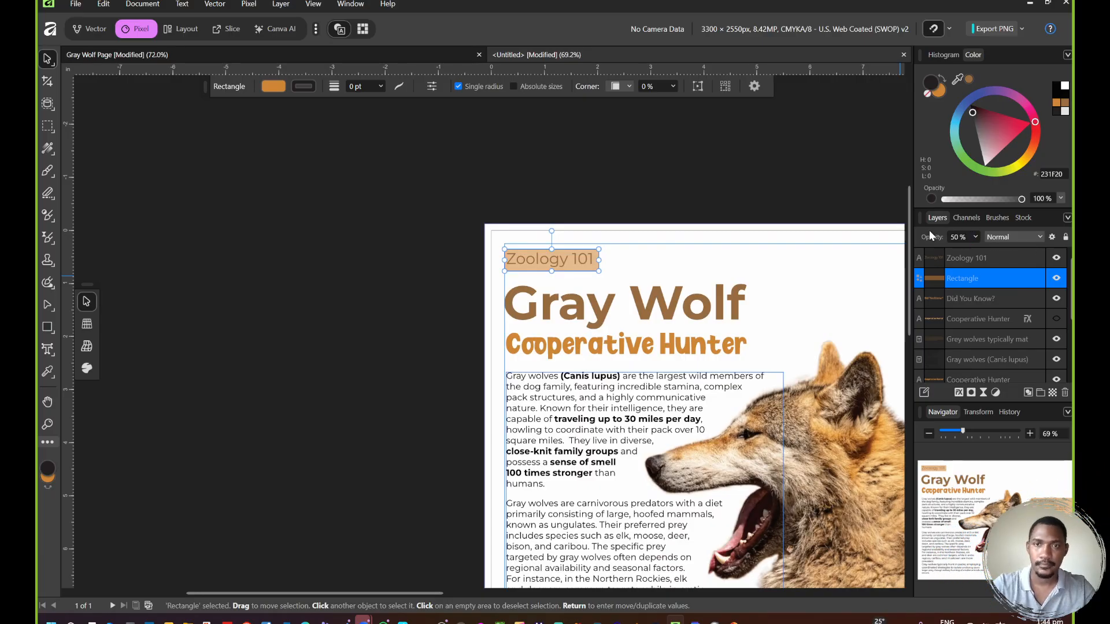
pyautogui.click(757, 177)
pyautogui.moveTo(587, 152); pyautogui.dragTo(514, 148)
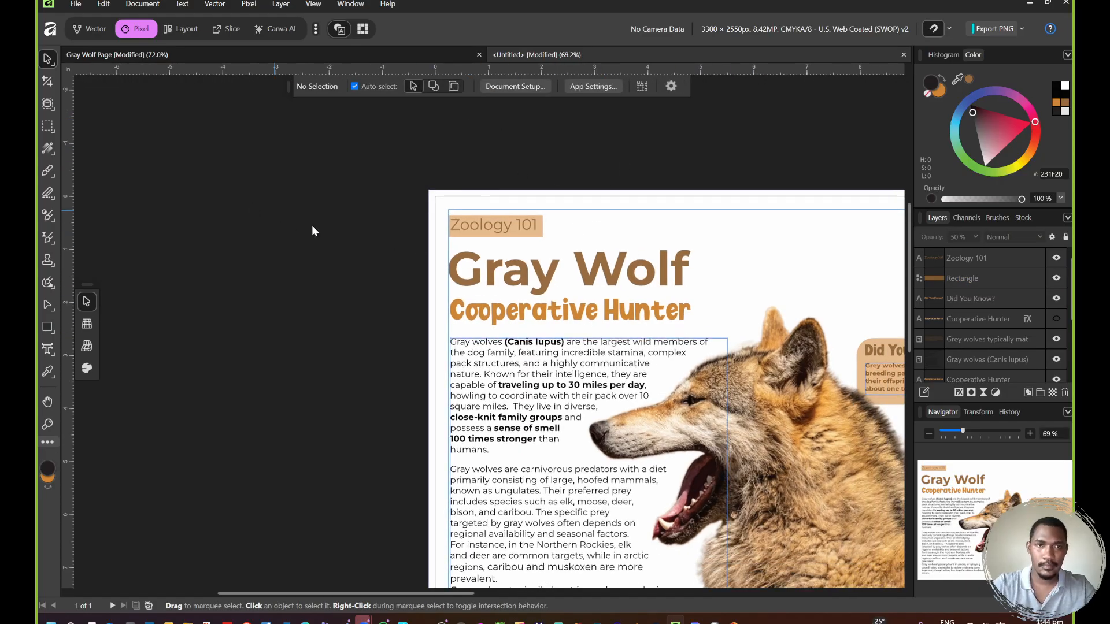
pyautogui.click(49, 406)
pyautogui.moveTo(571, 325); pyautogui.dragTo(362, 249)
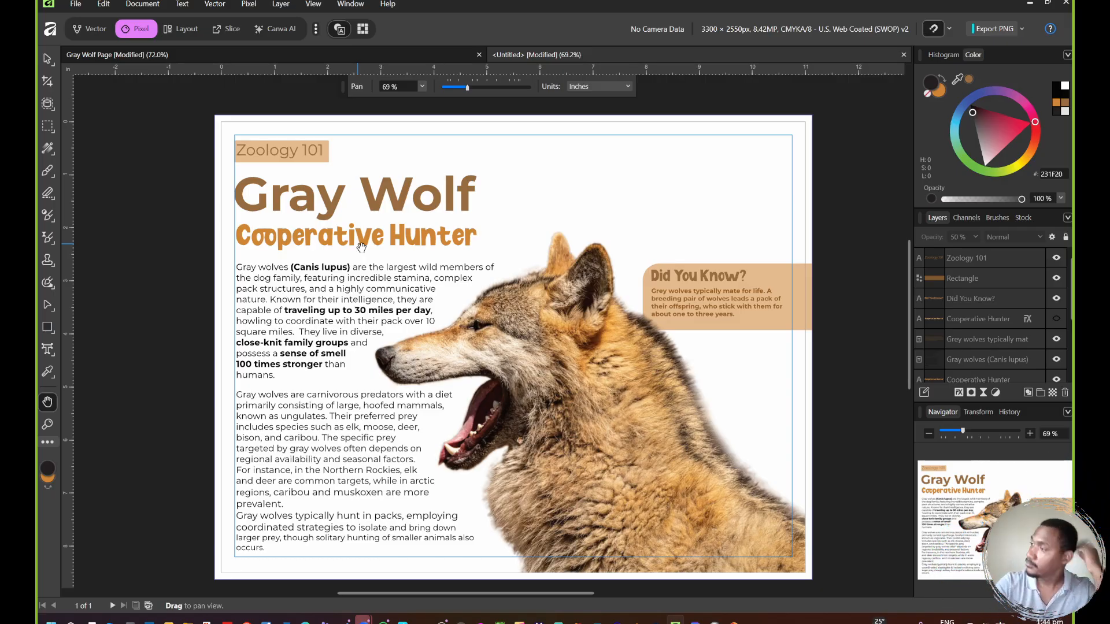
pyautogui.click(48, 59)
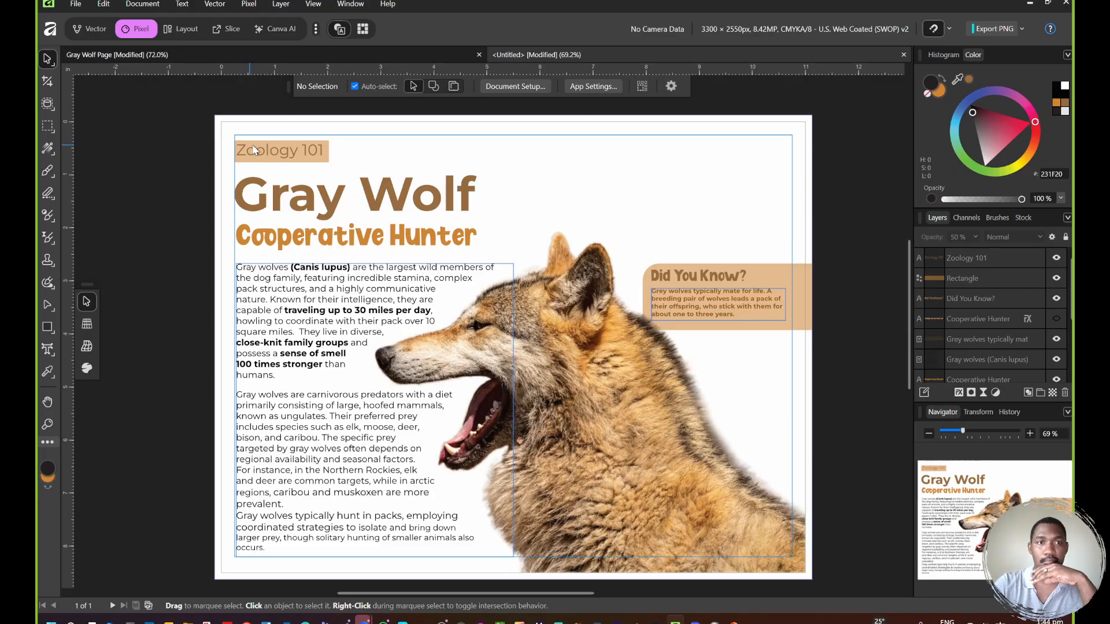
# Step: Undo the accidental shift of the white background rectangle and clear the selection
pyautogui.click(226, 139)
pyautogui.moveTo(229, 140); pyautogui.dragTo(254, 166)
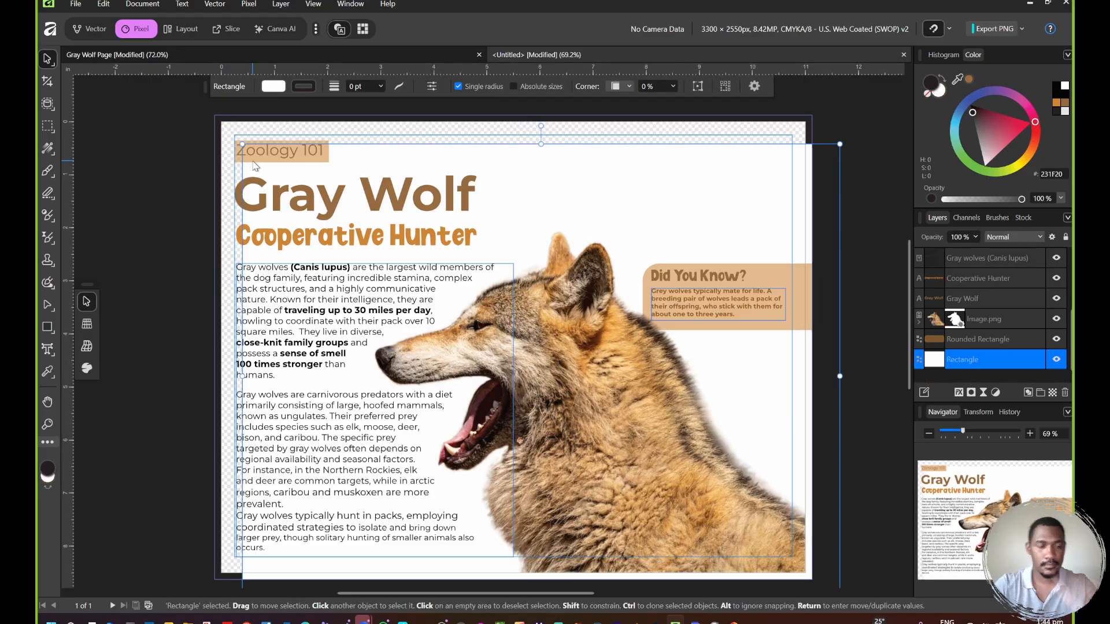
pyautogui.hotkey('ctrl', 'z')
pyautogui.click(182, 141)
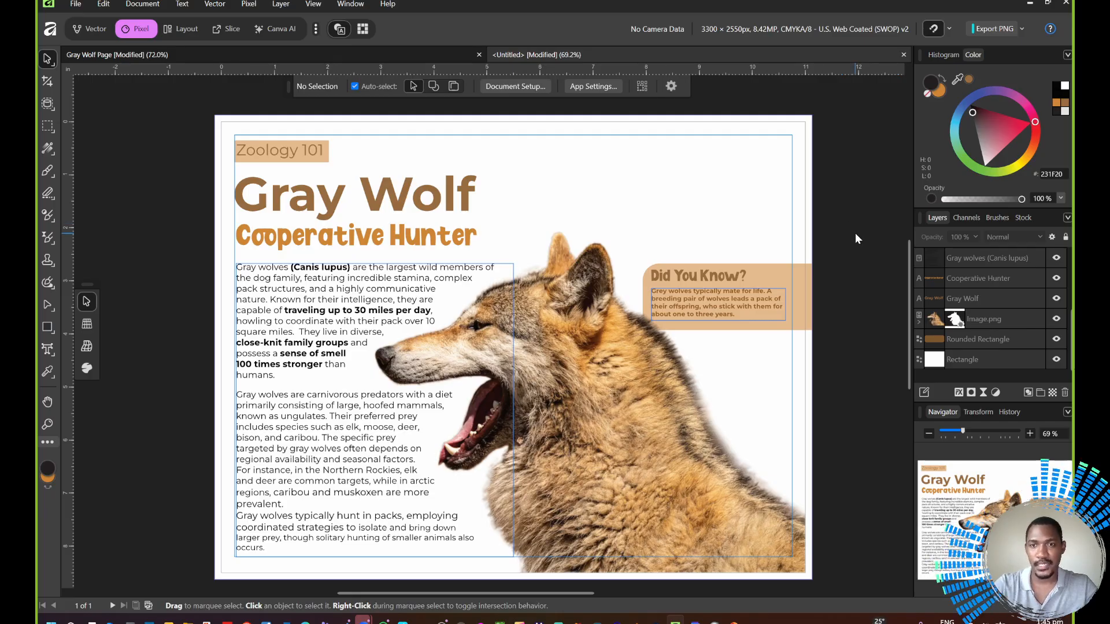
pyautogui.moveTo(865, 239); pyautogui.dragTo(619, 346)
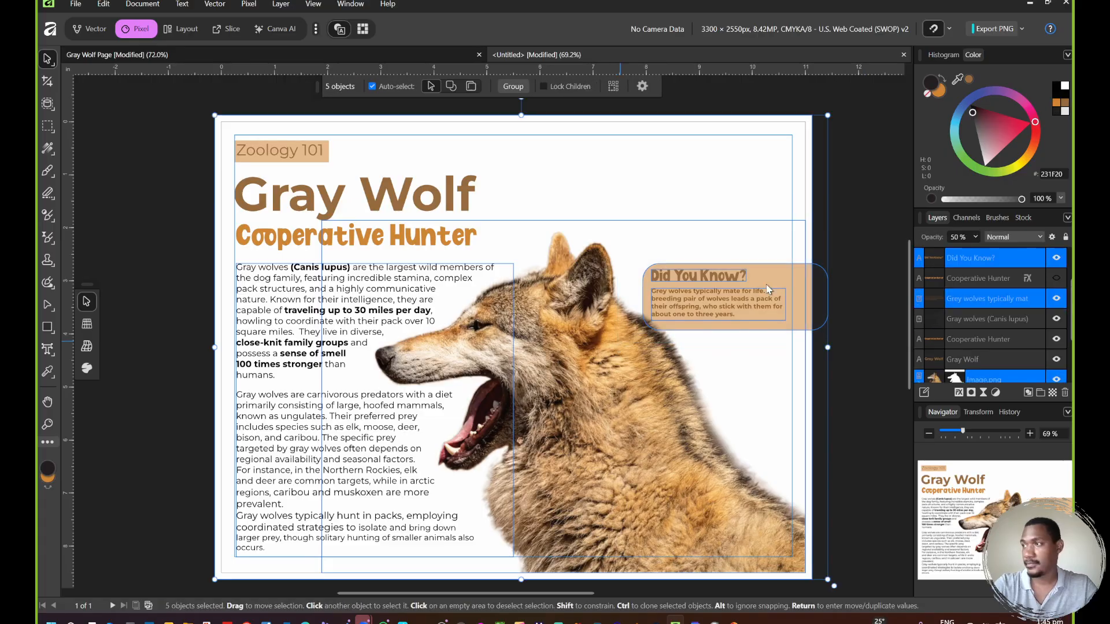
pyautogui.click(861, 188)
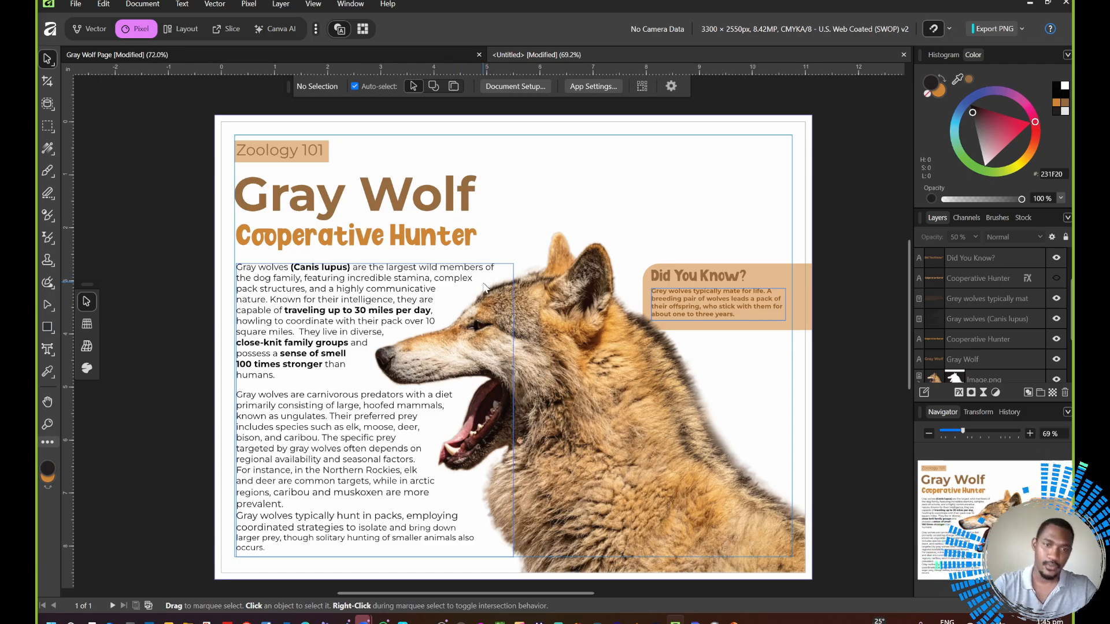
pyautogui.click(483, 324)
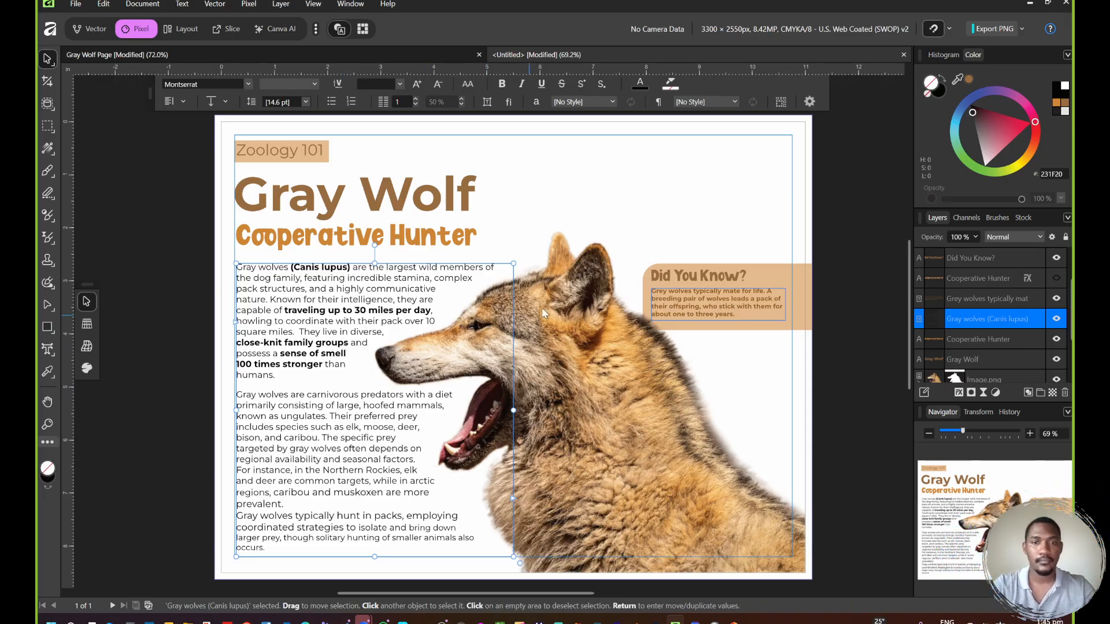
pyautogui.click(633, 215)
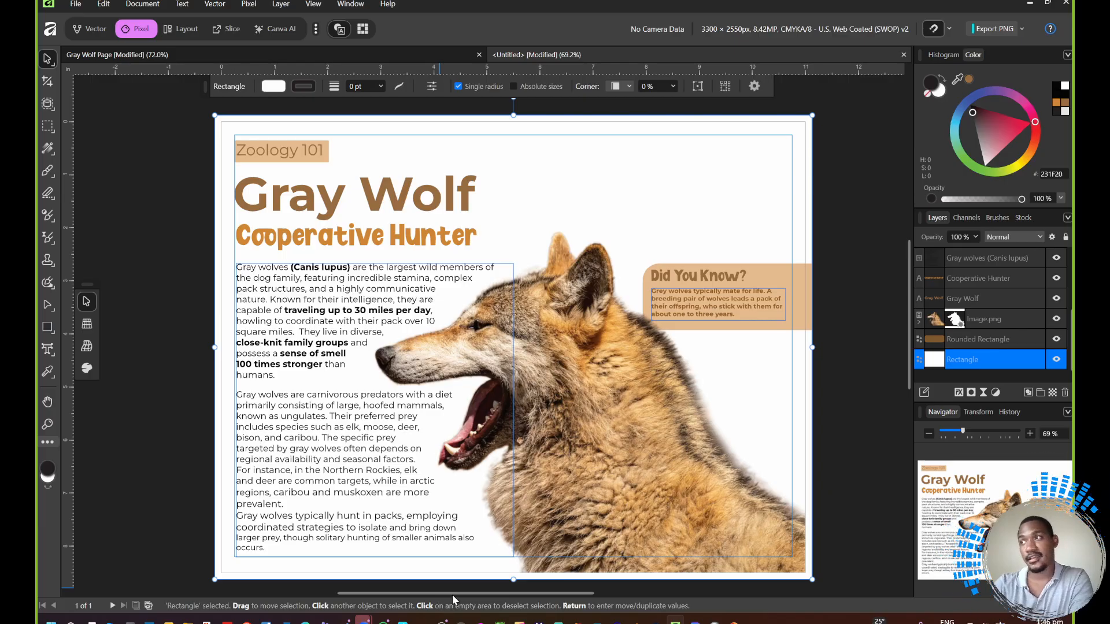
pyautogui.moveTo(441, 621)
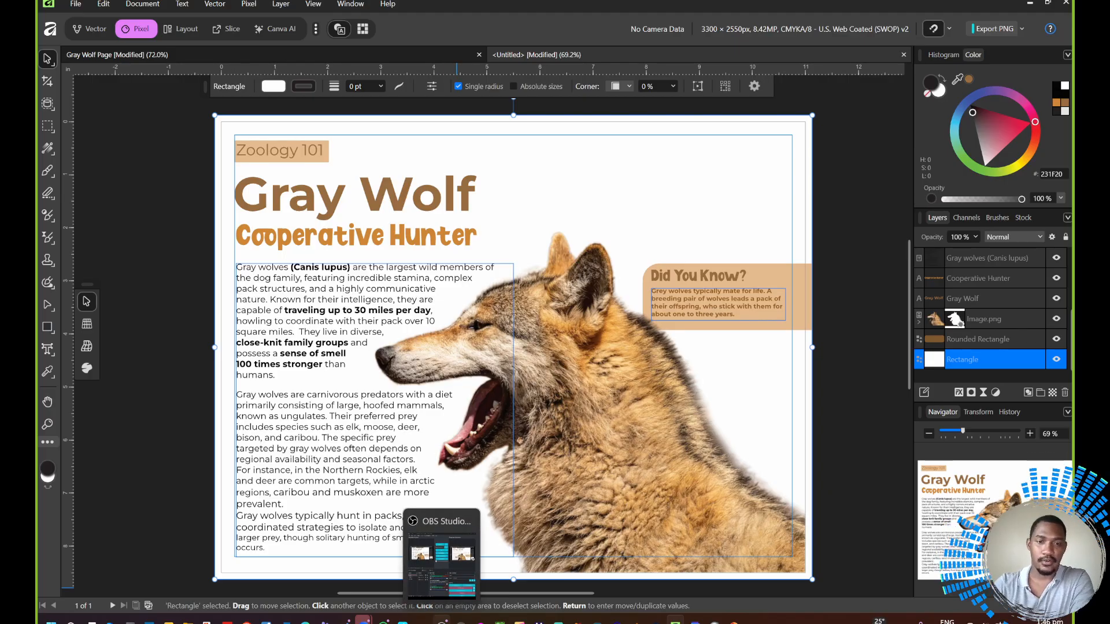